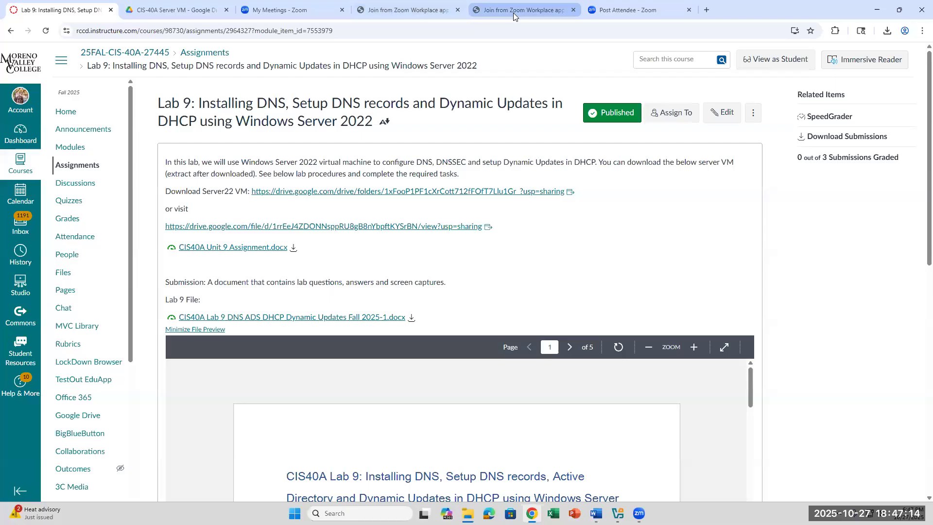
Switch to the 'CIS-40A Server VM' Google Drive tab that lists the two 4.9 GB server zip archives.
left_click(177, 10)
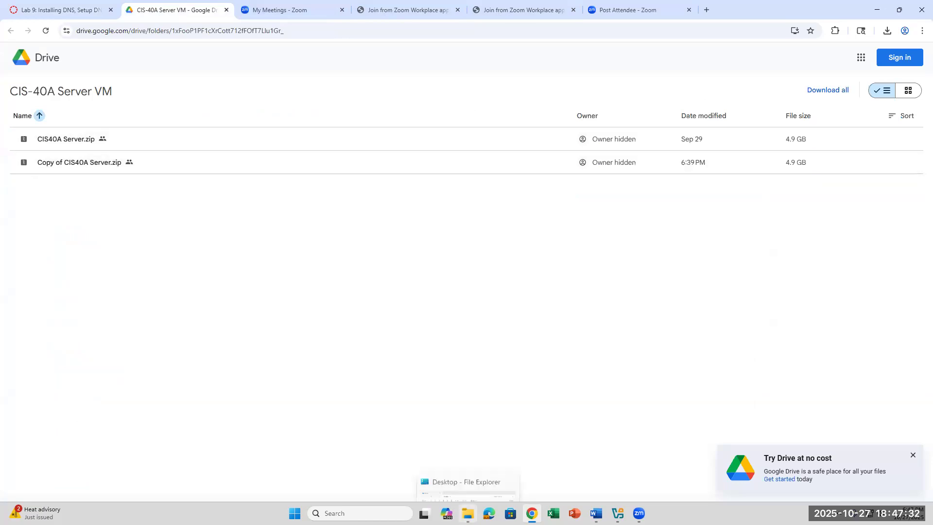
Bring the Desktop folder with the downloaded CIS40A Server zip forward in File Explorer.
left_click(467, 513)
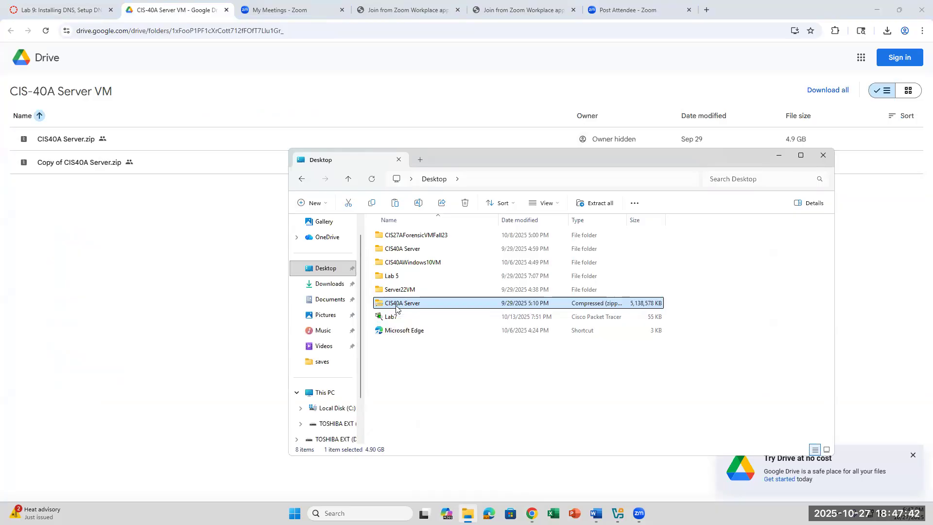
Check the CIS40A Server zip's actions, then bring the Word Lab 9 handout to the front.
right_click(396, 308)
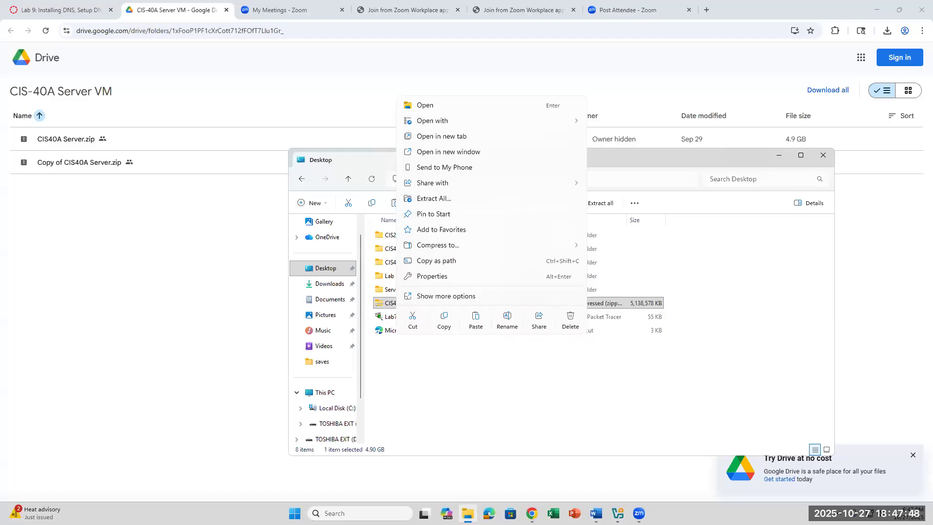
left_click(596, 513)
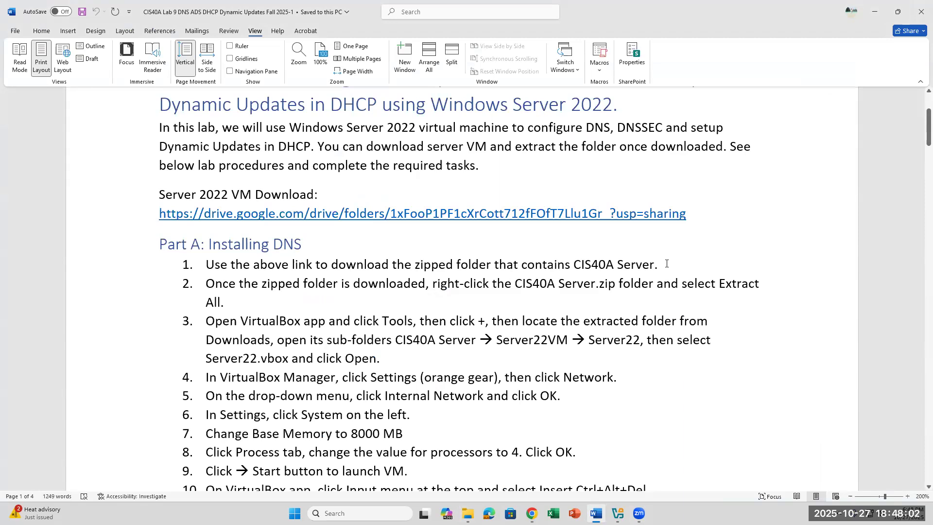
Highlight the zipped-folder and extract instructions in steps 1 and 2, then return to File Explorer.
mouse_move(617, 513)
left_click_drag(413, 265, 492, 266)
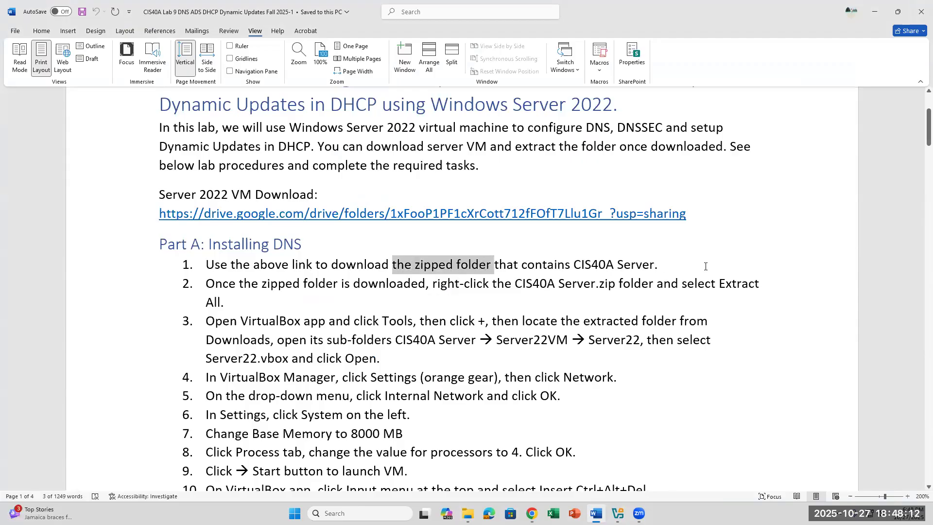
left_click_drag(709, 293, 711, 296)
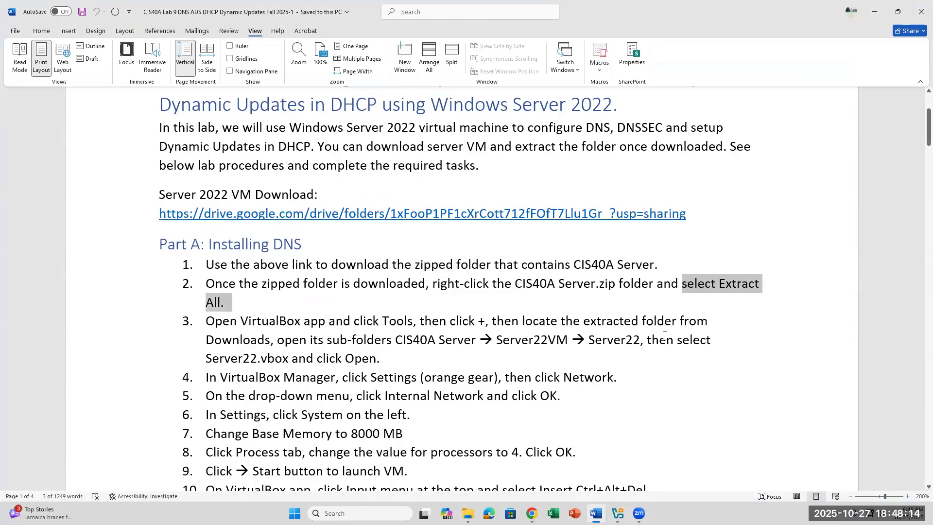
left_click(618, 305)
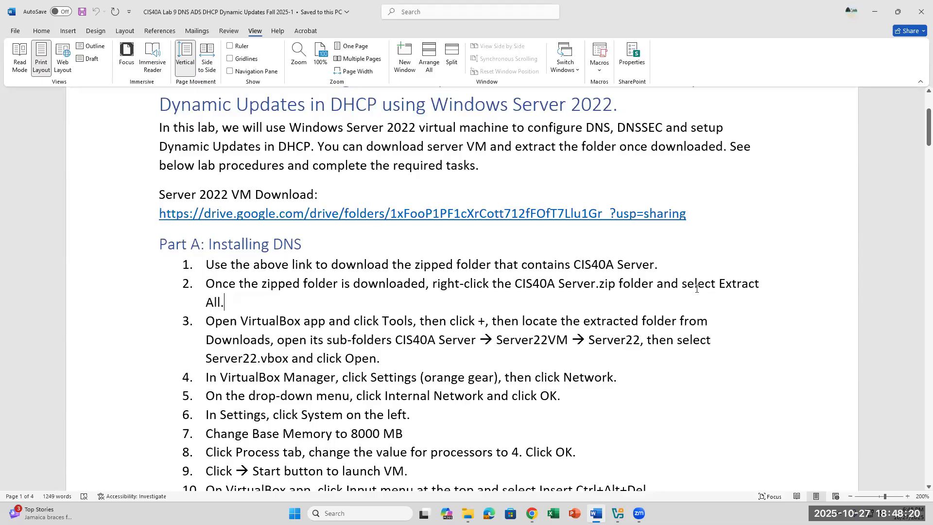
left_click_drag(682, 287, 704, 296)
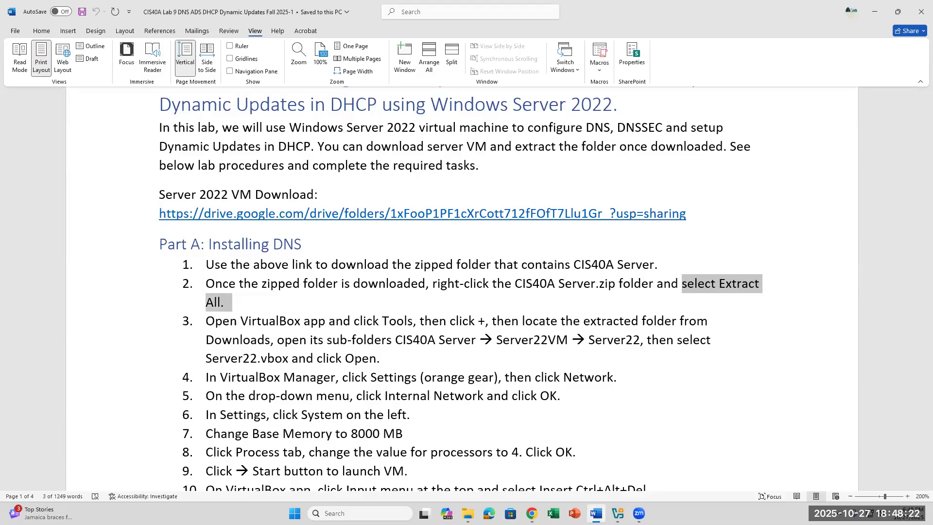
left_click(468, 513)
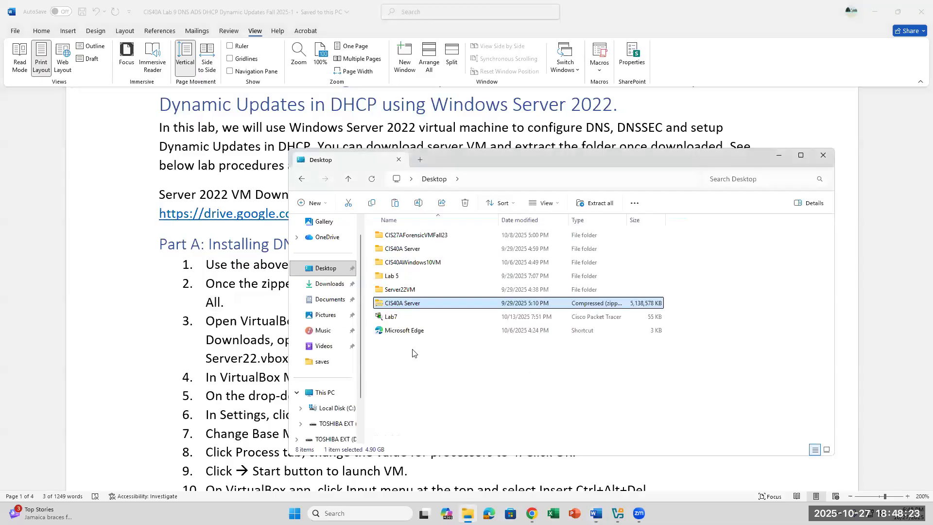
Open the extracted CIS40A Server folder, select Server22VM, and minimize Word.
right_click(409, 304)
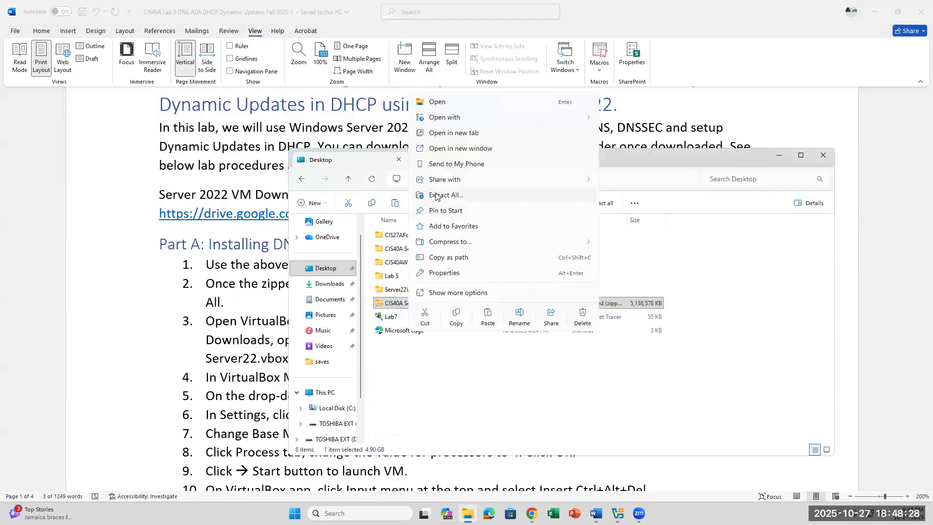
left_click(419, 293)
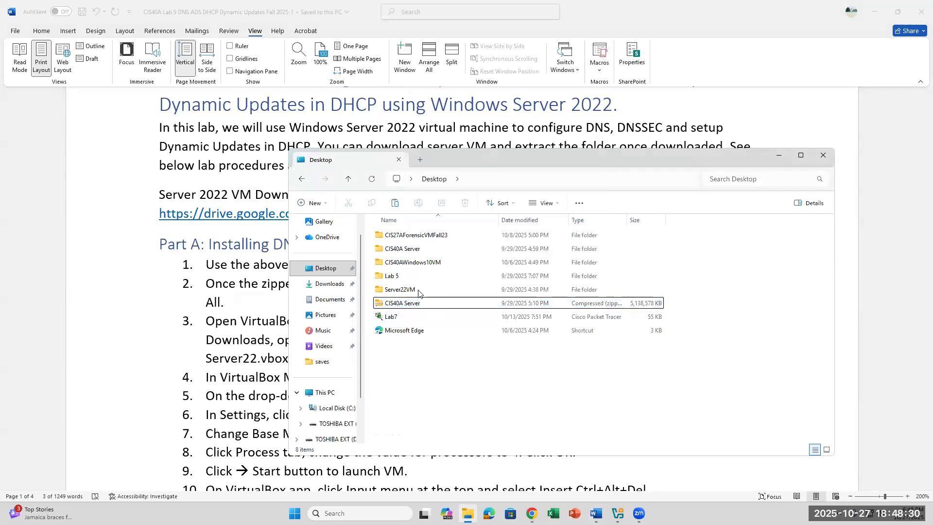
double_click(409, 250)
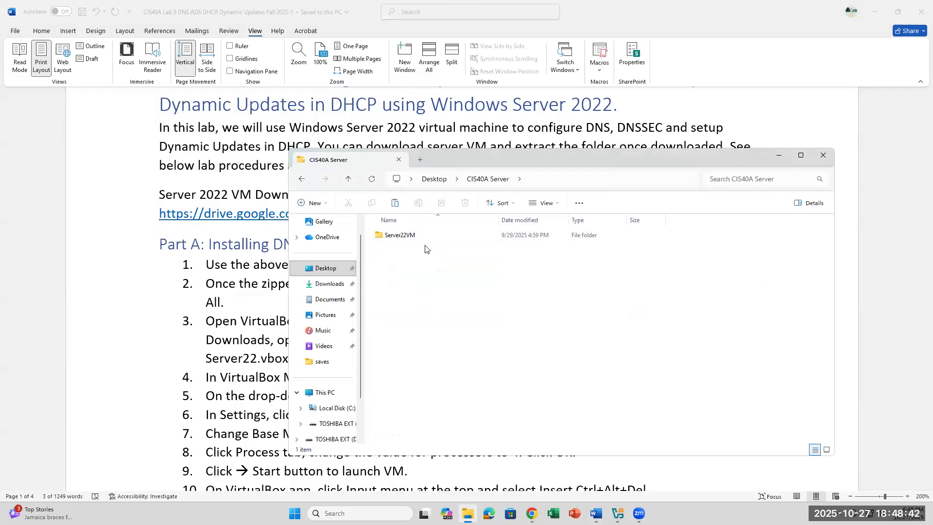
left_click(412, 238)
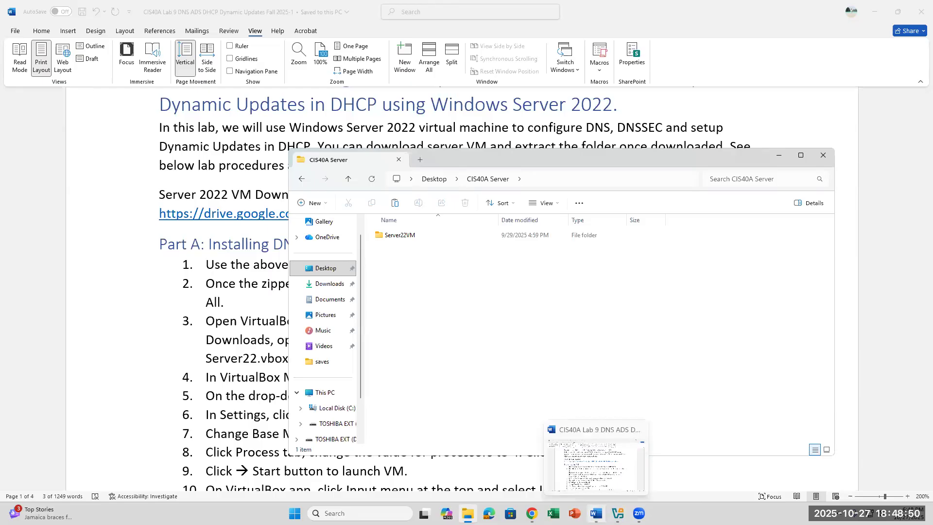
left_click(596, 513)
left_click(596, 513)
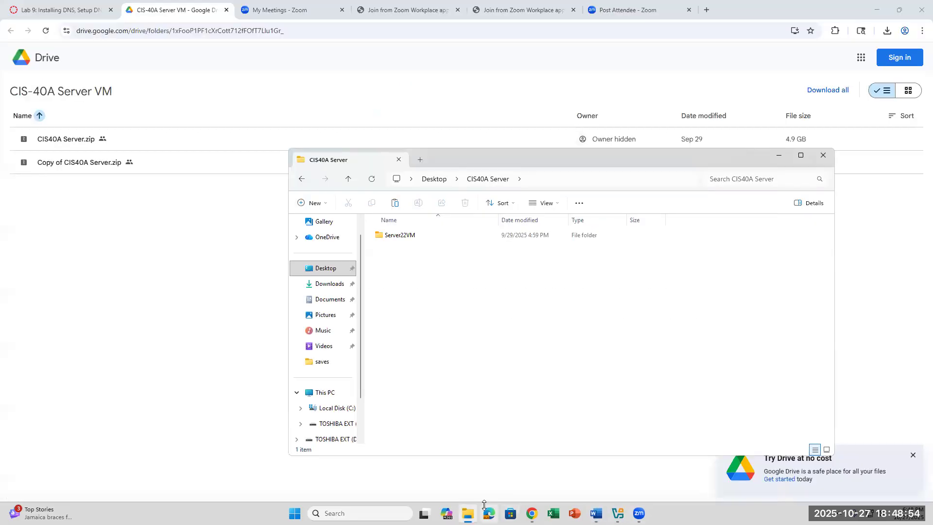
Browse the TOSHIBA EXT (D:) drive, then minimize the File Explorer window.
left_click(468, 511)
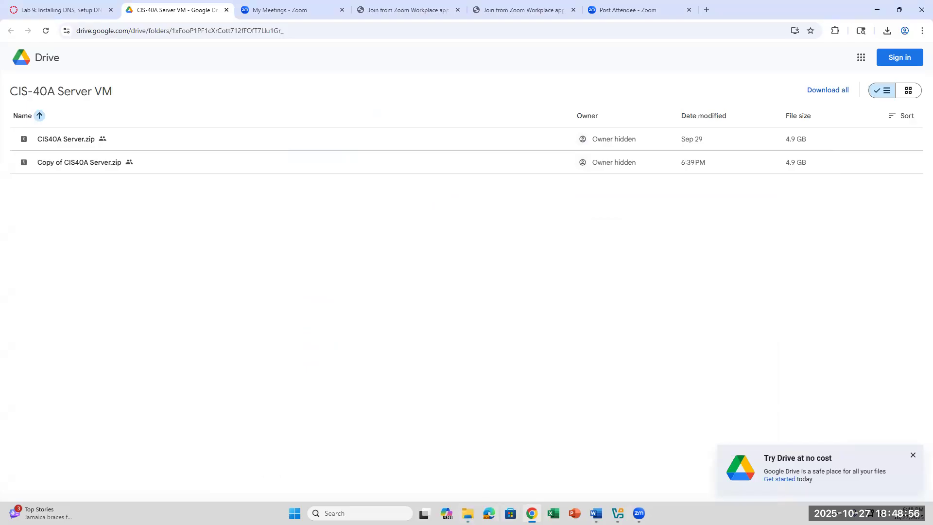
left_click(469, 509)
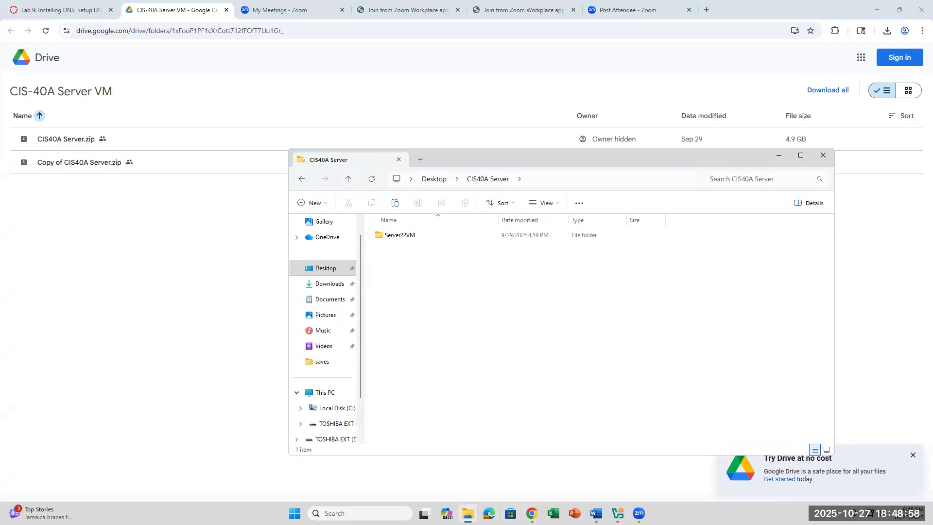
left_click(336, 424)
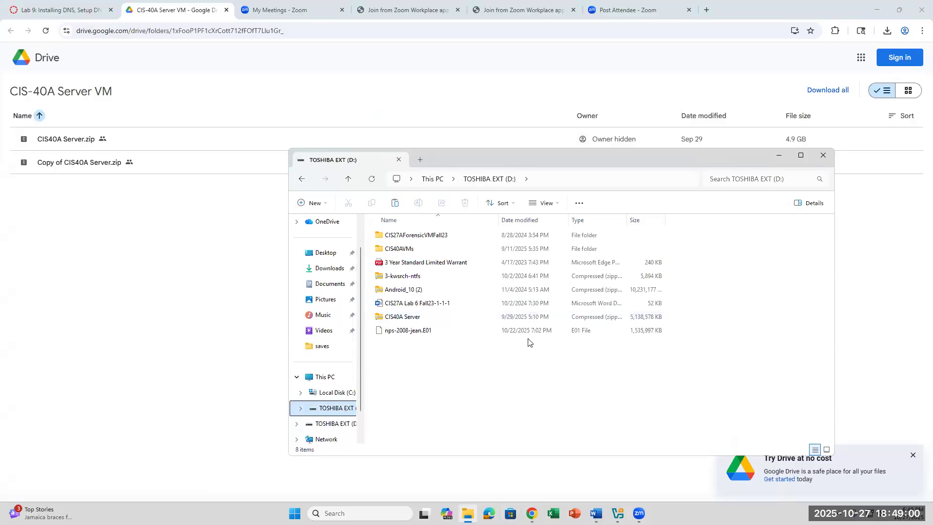
left_click(546, 392)
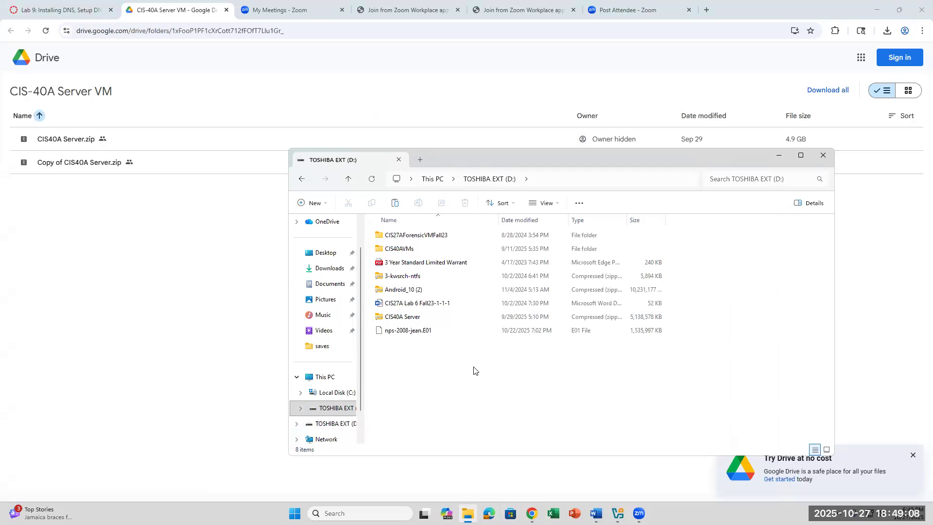
left_click(467, 513)
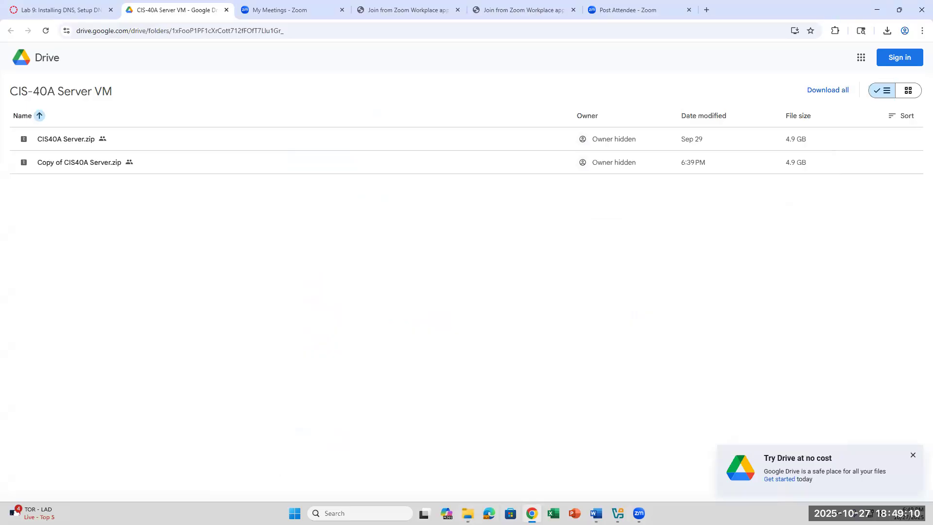
left_click(468, 513)
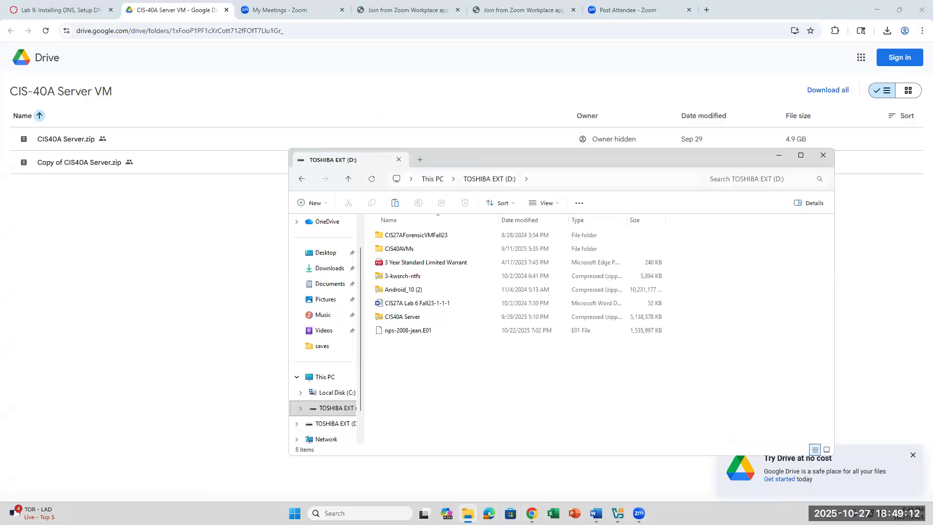
left_click(468, 514)
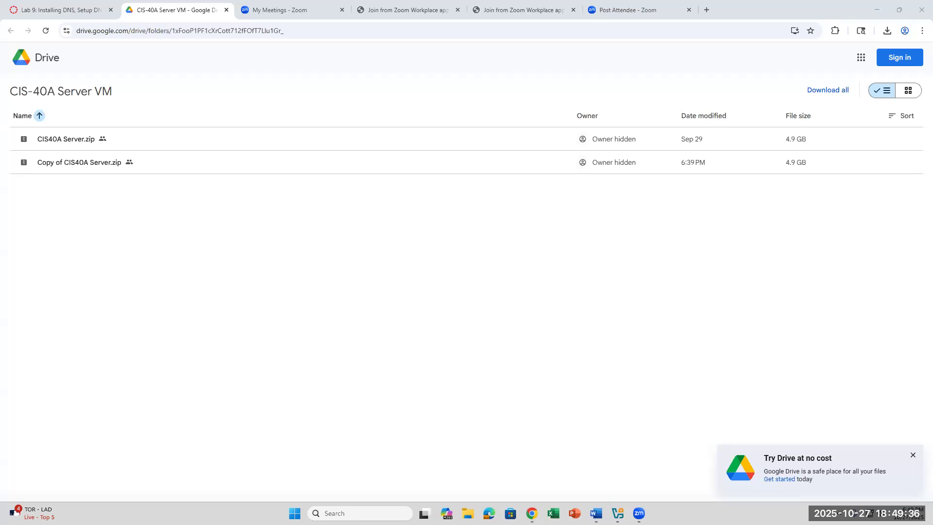
Open a new File Explorer window, then bring the Word lab handout back to the front.
key("super+e")
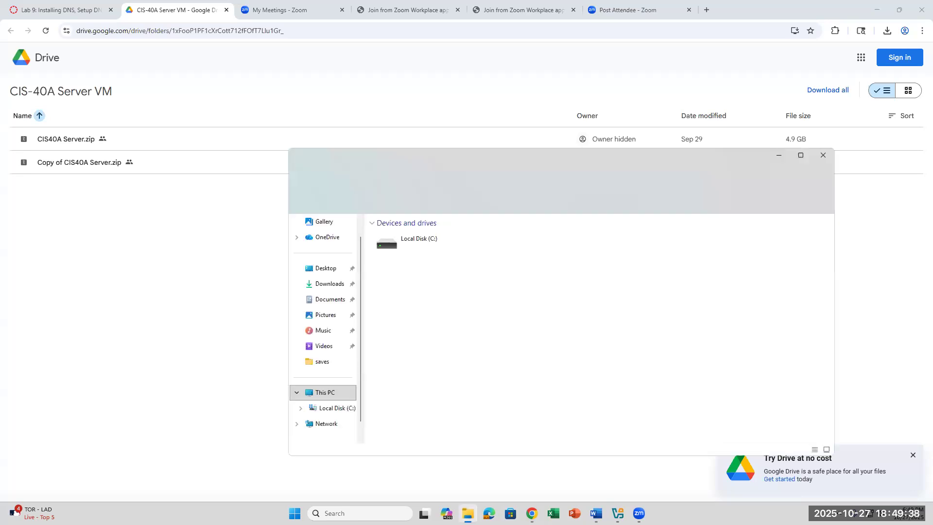
left_click(618, 514)
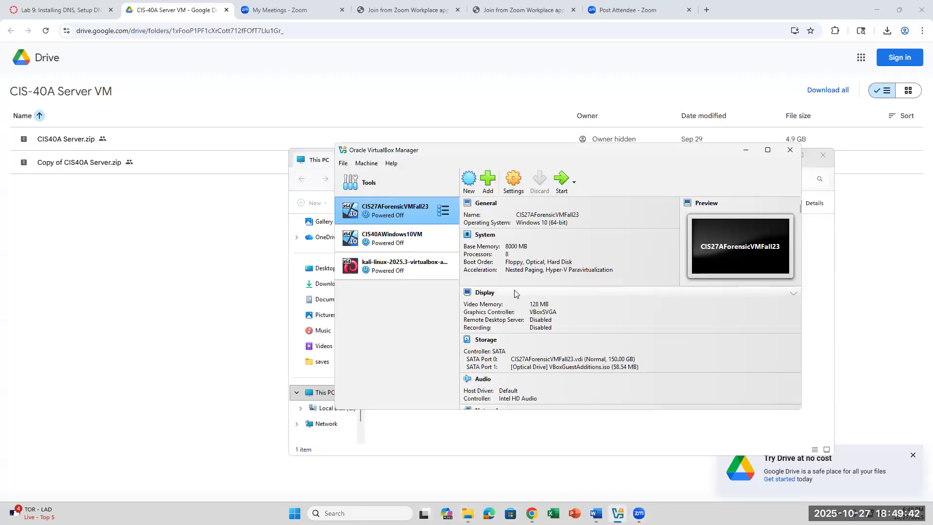
left_click(596, 513)
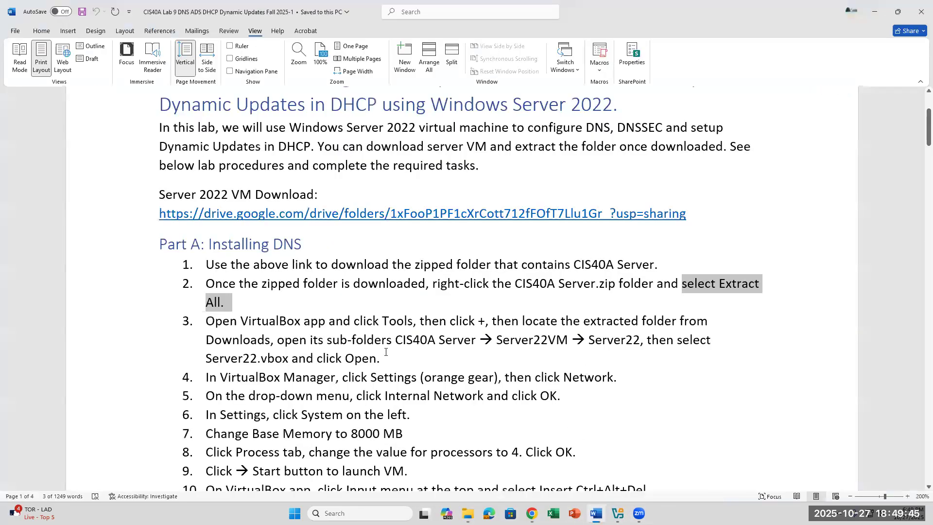
Search Windows for 'virtual' and launch Oracle VirtualBox from the results.
left_click(264, 302)
scroll(263, 302, "down", 1)
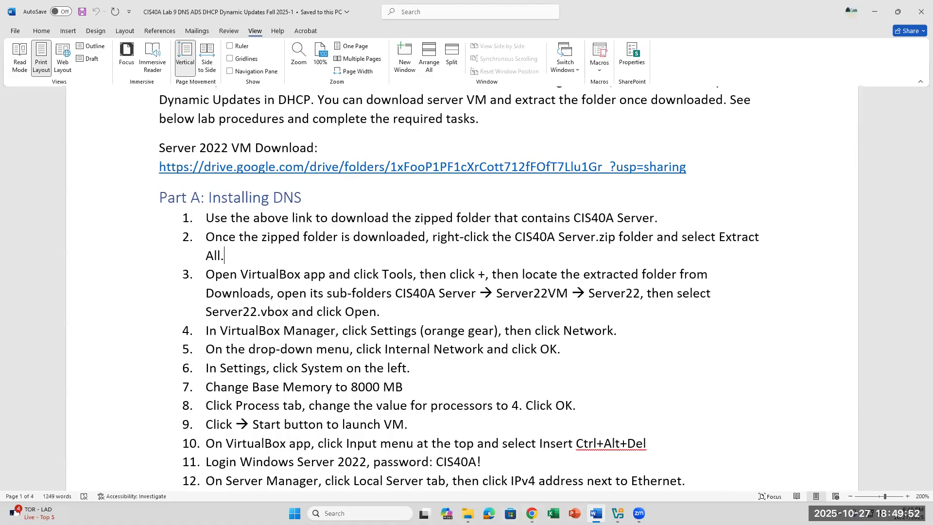
left_click(360, 513)
type("virtual")
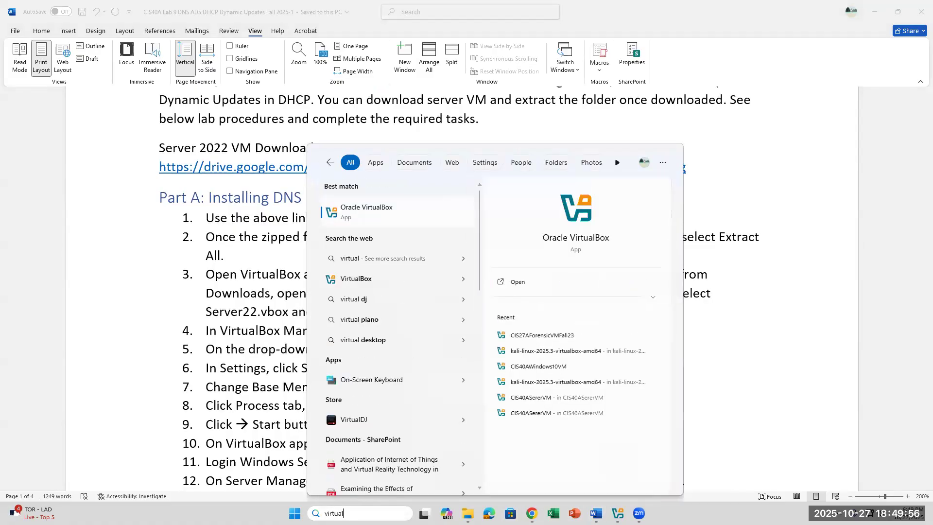
key("Return")
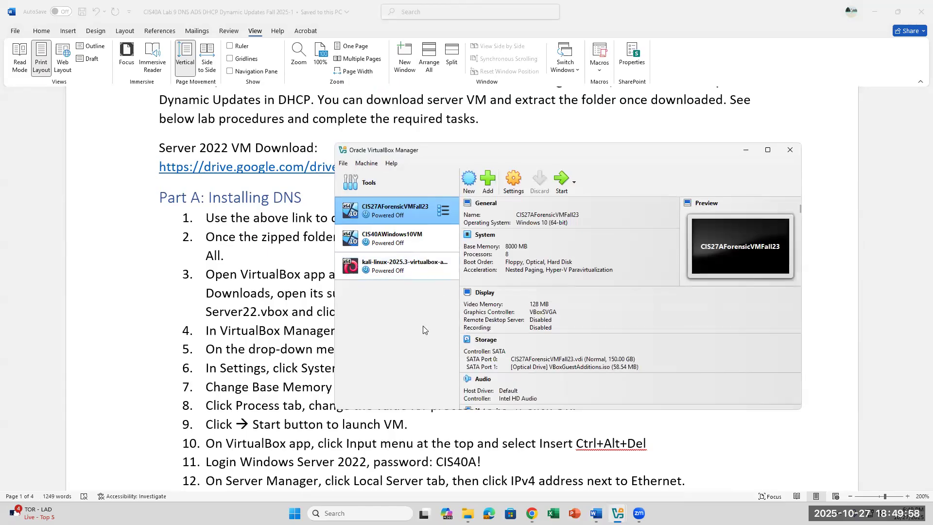
Add the Server22 .vbox file from Desktop > CIS40A Server > Server22VM > Server22.
left_click(488, 185)
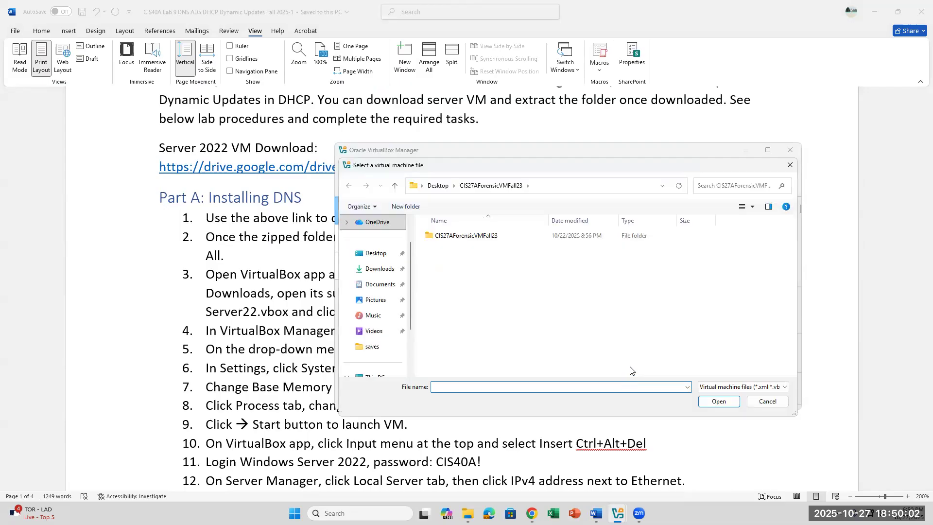
left_click(386, 259)
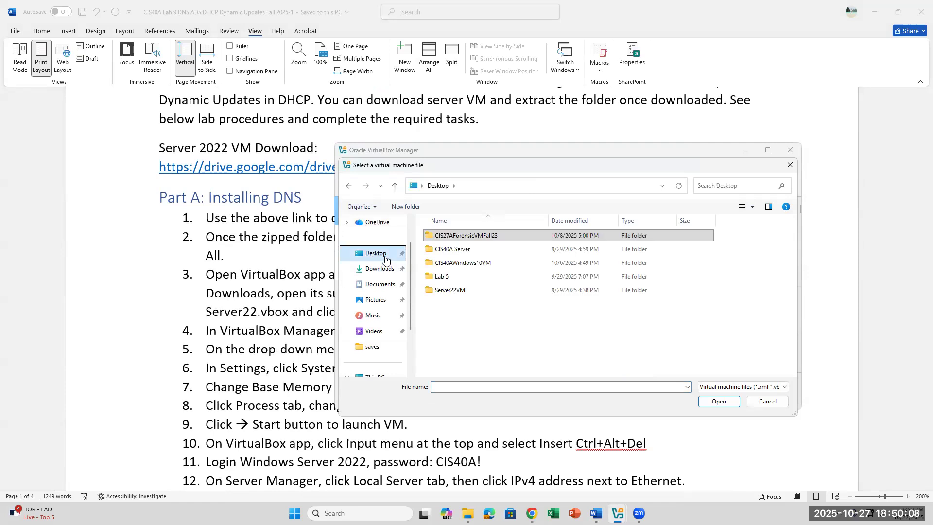
left_click(451, 250)
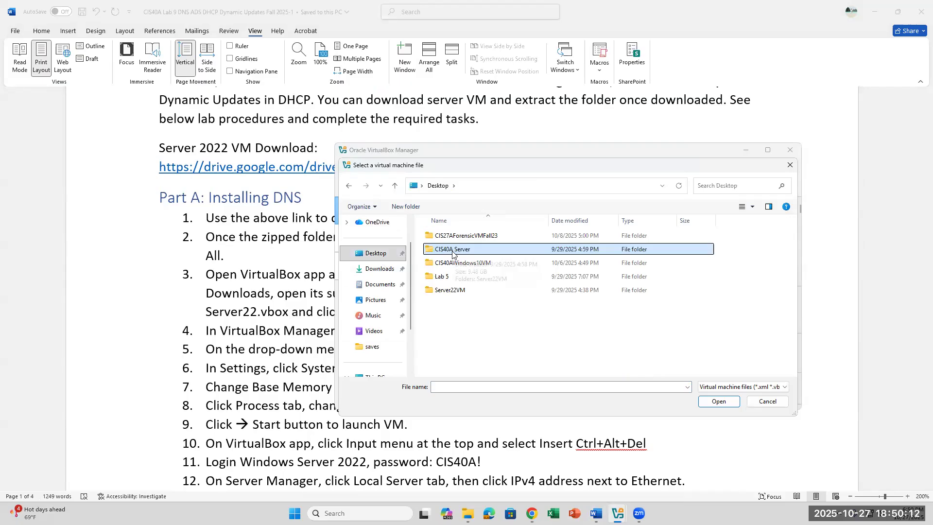
double_click(452, 252)
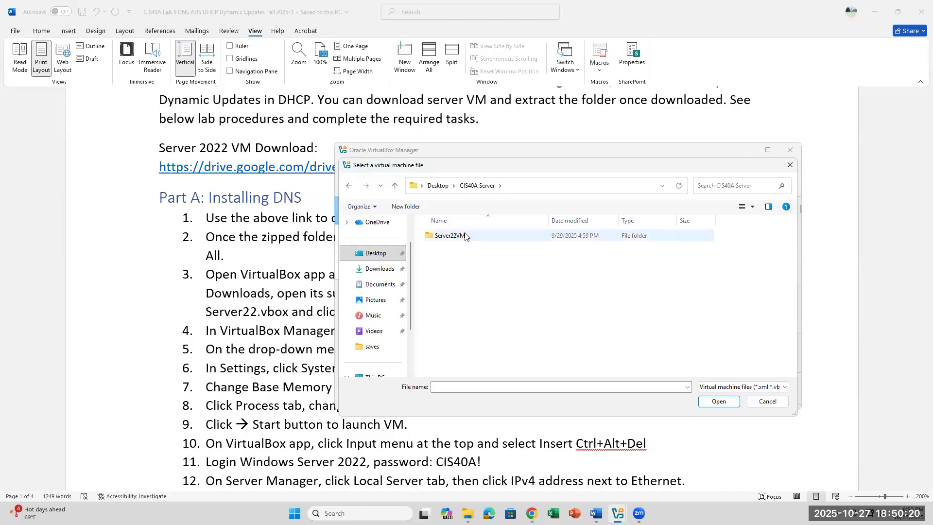
double_click(465, 236)
double_click(464, 237)
left_click(464, 236)
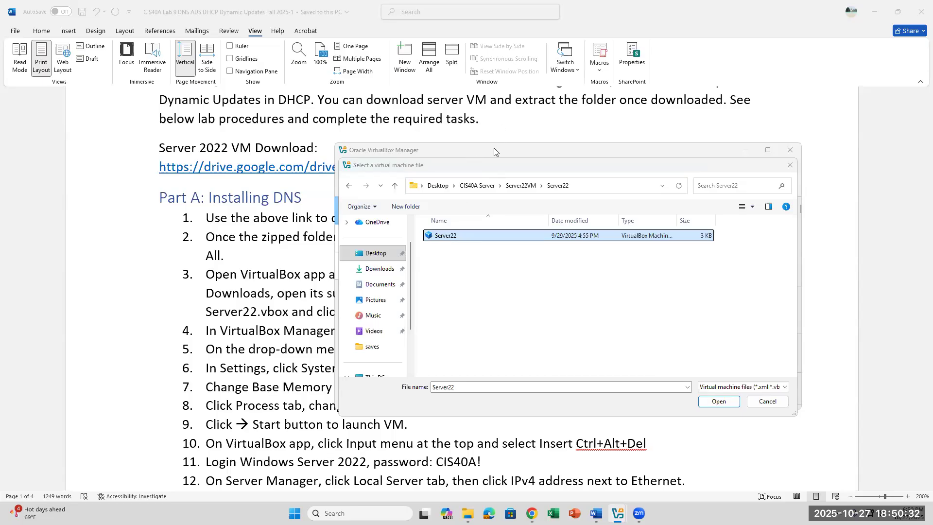
left_click(710, 401)
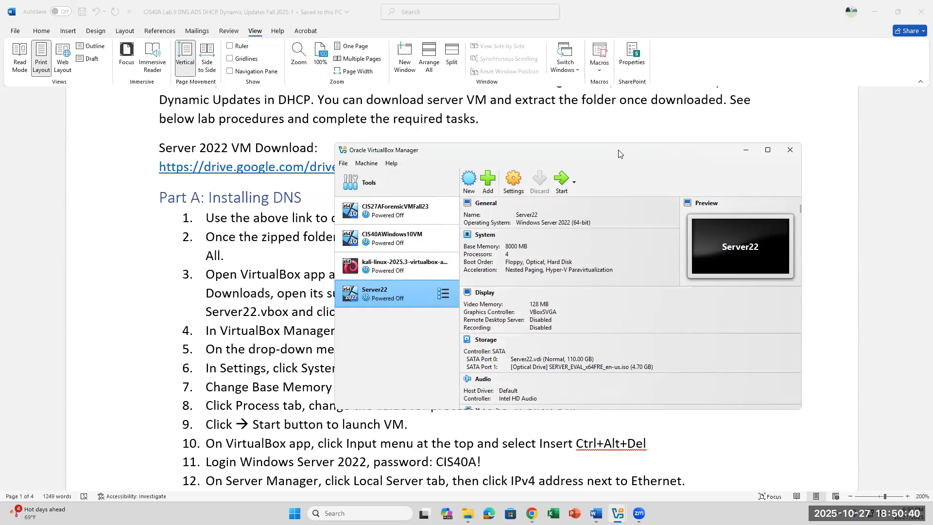
Move the VirtualBox Manager window right and open the Server22 machine's Settings.
left_click_drag(619, 153, 715, 158)
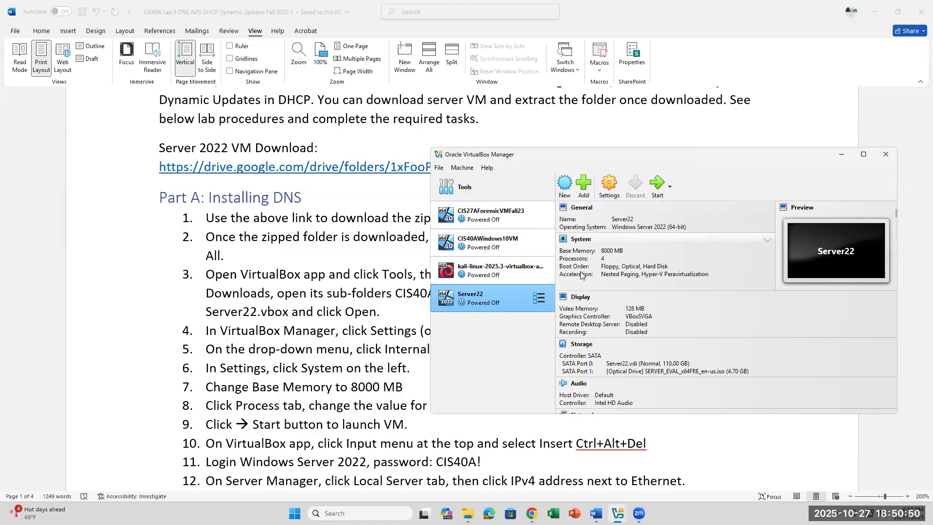
left_click(607, 184)
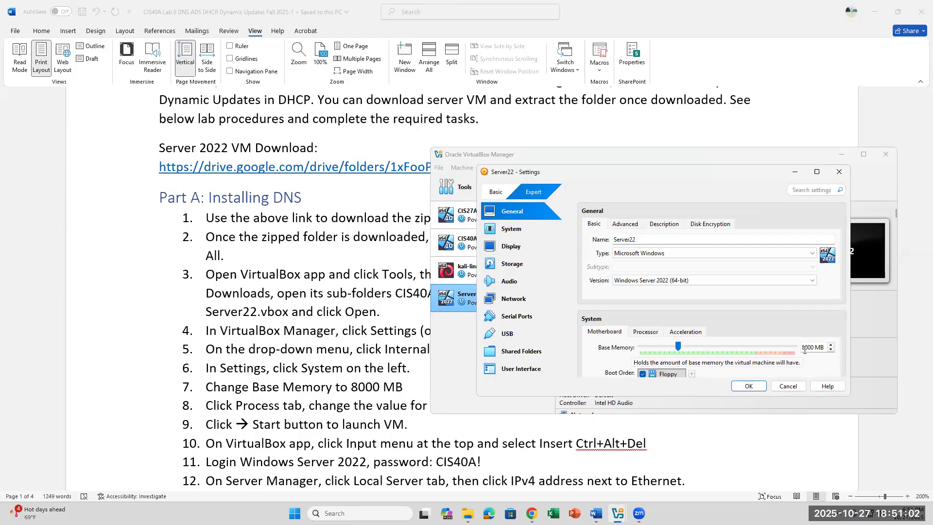
Review Server22's processor count, then go to the Network page and reposition the windows.
left_click(640, 334)
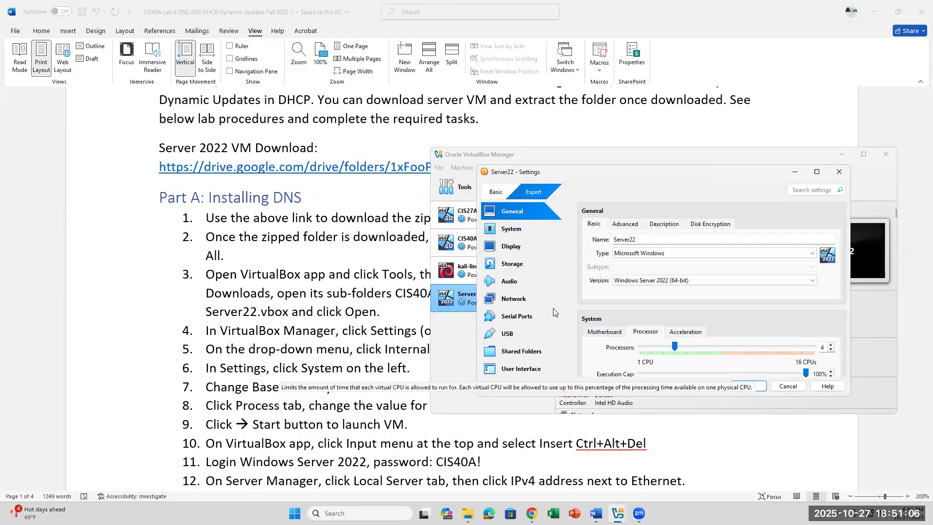
left_click(518, 301)
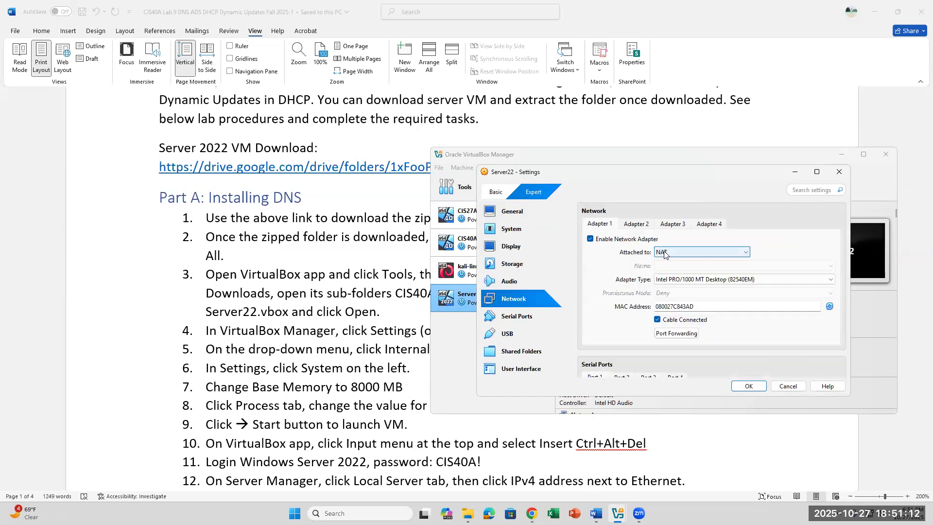
scroll(373, 353, "down", 2)
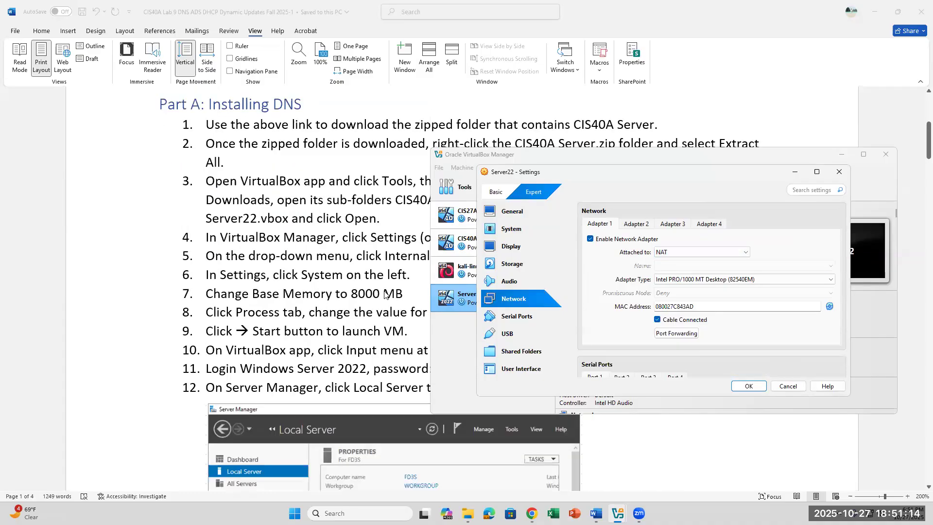
left_click(647, 159)
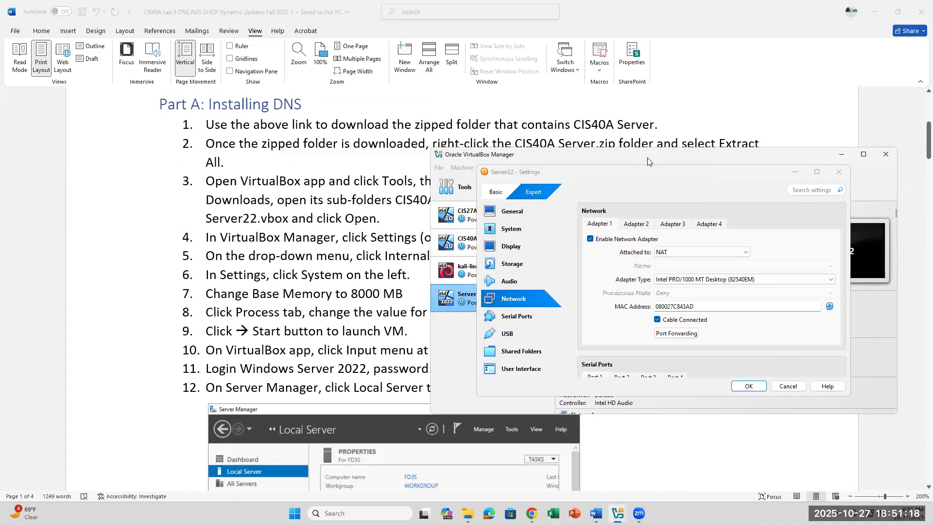
left_click_drag(648, 159, 720, 114)
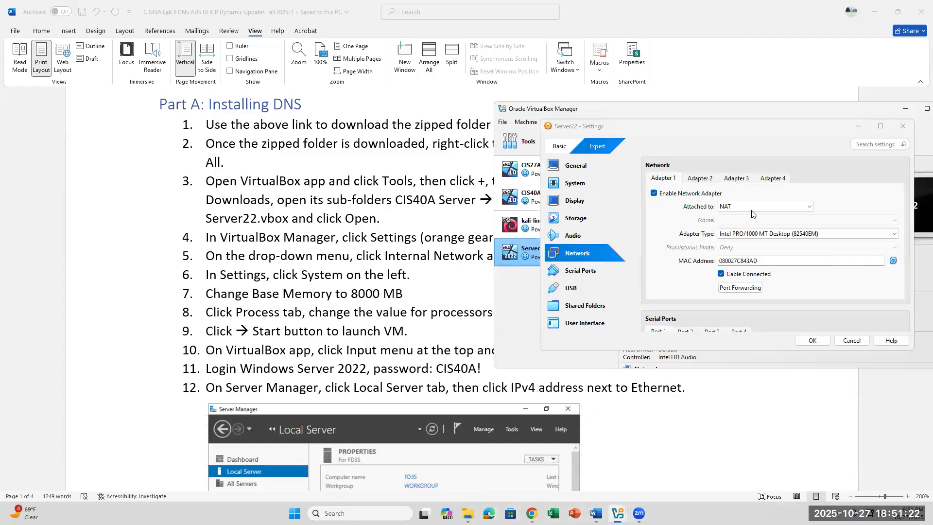
Attach Adapter 1 to Internal Network 'intnet' and save with OK.
left_click(755, 207)
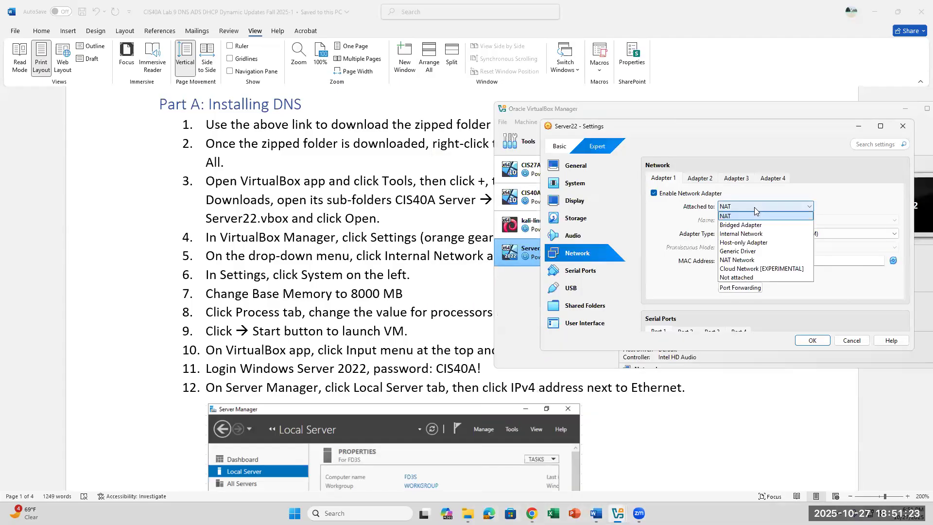
left_click(750, 234)
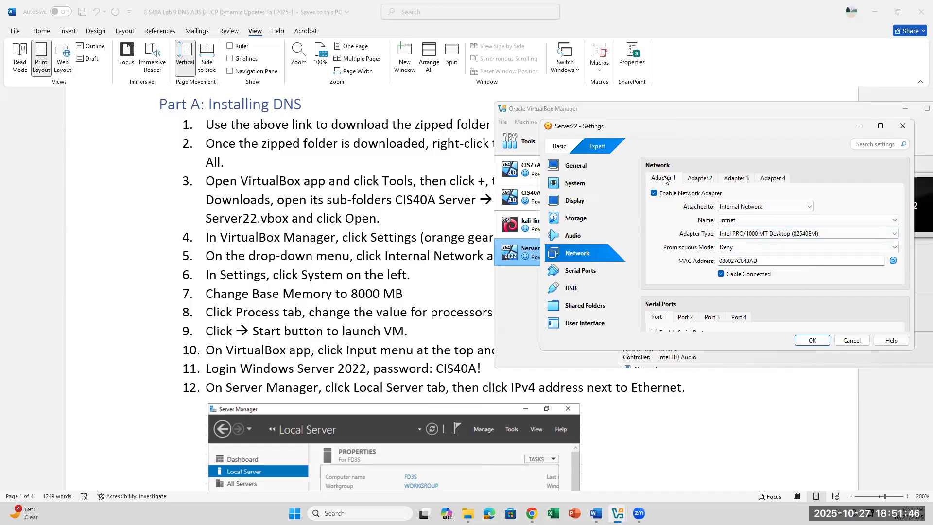
left_click(808, 207)
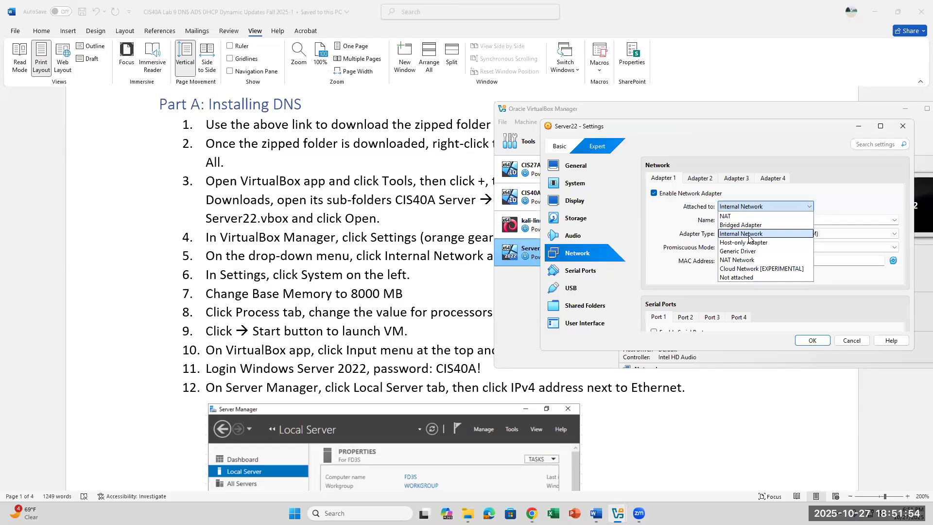
left_click(751, 233)
left_click(813, 340)
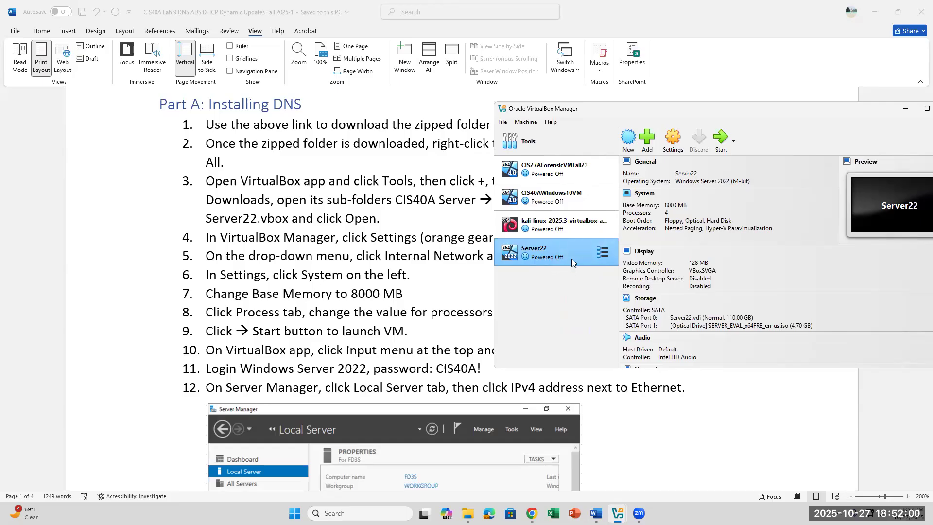
Start the Server22 VM and send Ctrl-Alt-Del to its lock screen via Input > Keyboard.
left_click(720, 142)
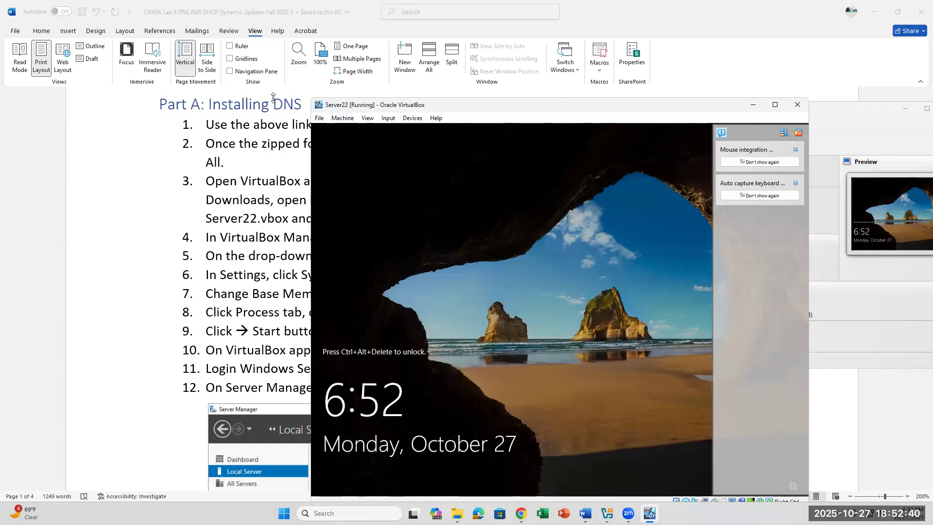
left_click(384, 122)
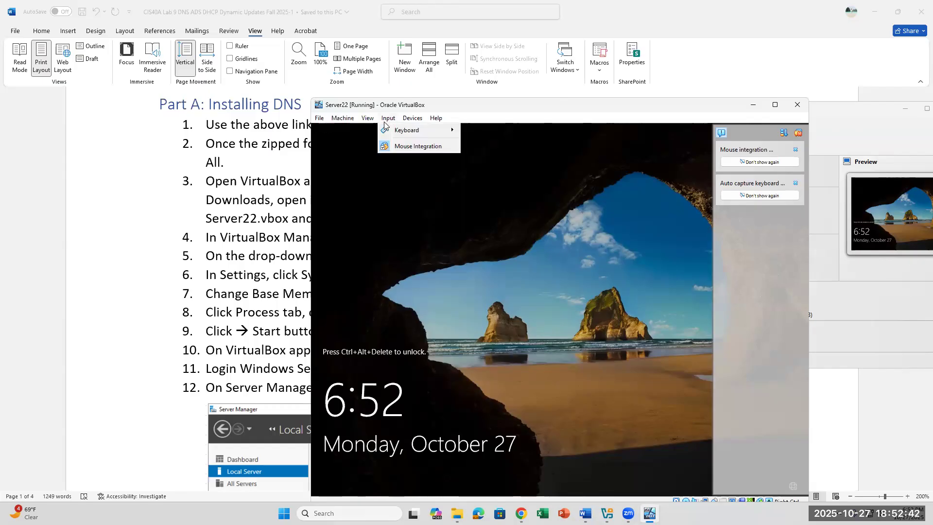
mouse_move(396, 131)
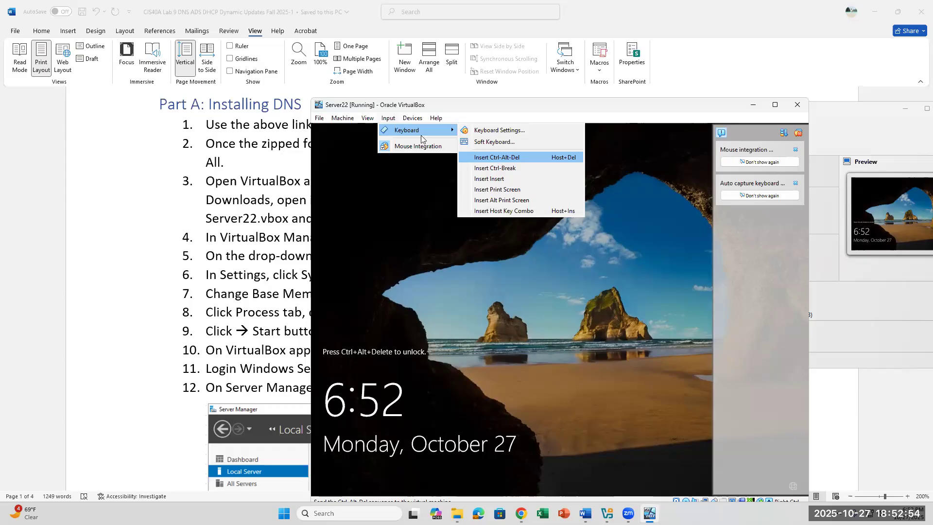
left_click(388, 118)
left_click(388, 119)
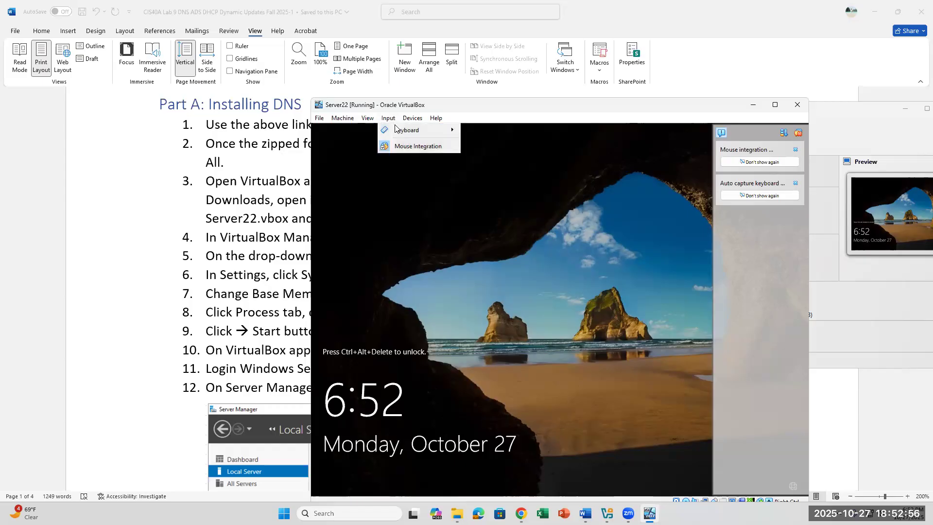
mouse_move(396, 129)
left_click(497, 157)
Copy the CIS40A Server zip from the Desktop onto TOSHIBA EXT (D:), then return to the Word handout.
left_click(457, 513)
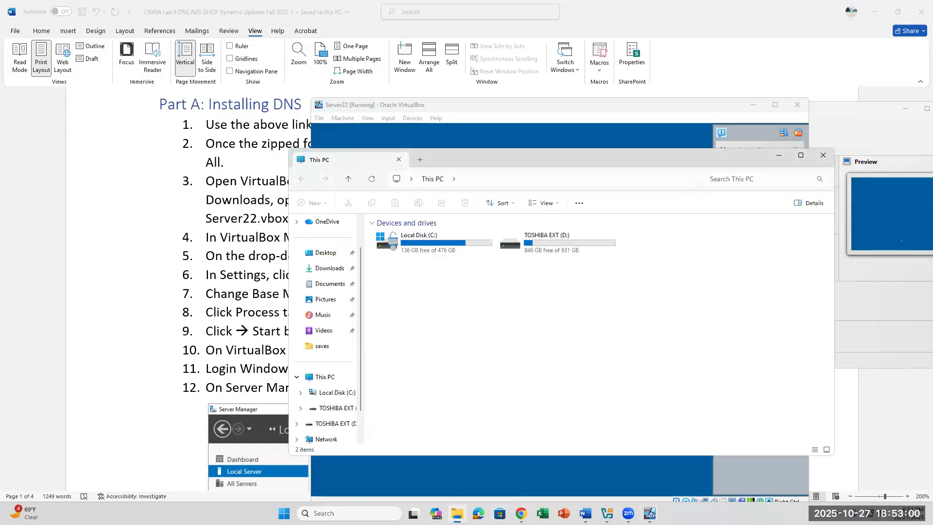
left_click(331, 409)
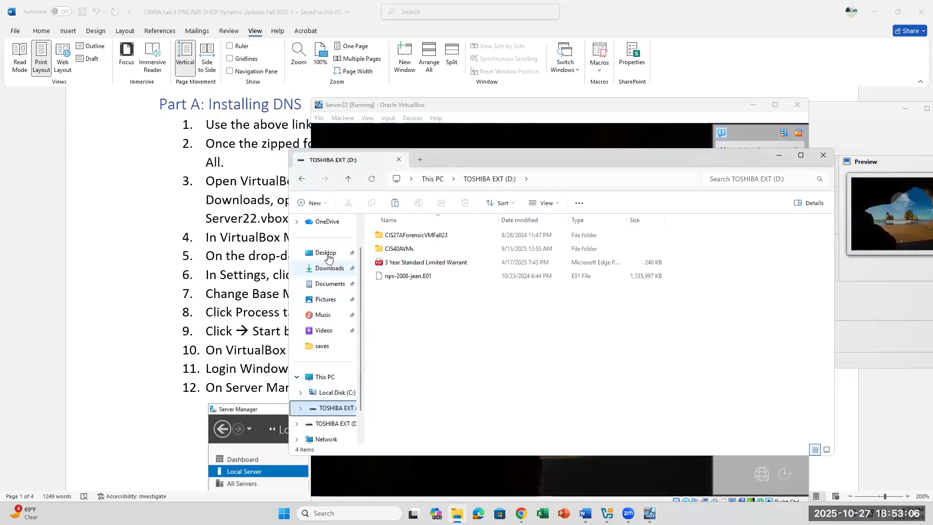
left_click(325, 253)
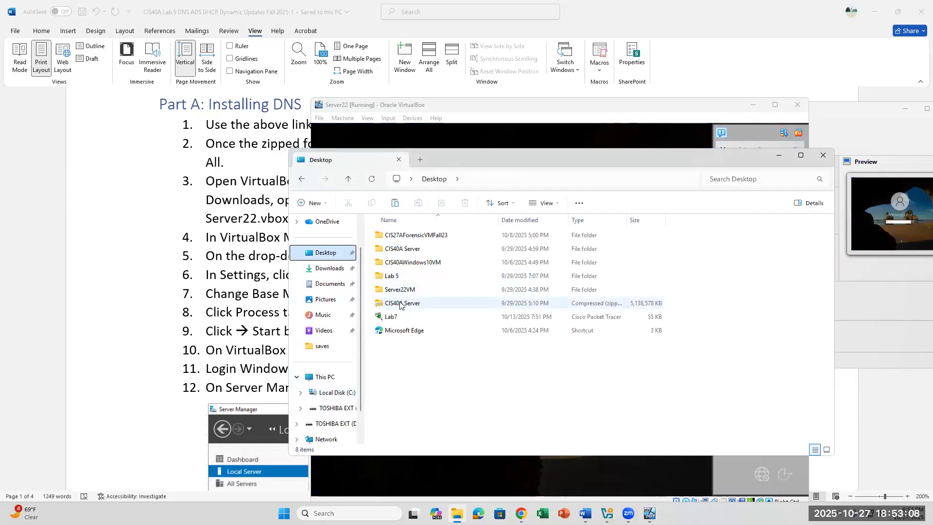
left_click_drag(400, 304, 336, 407)
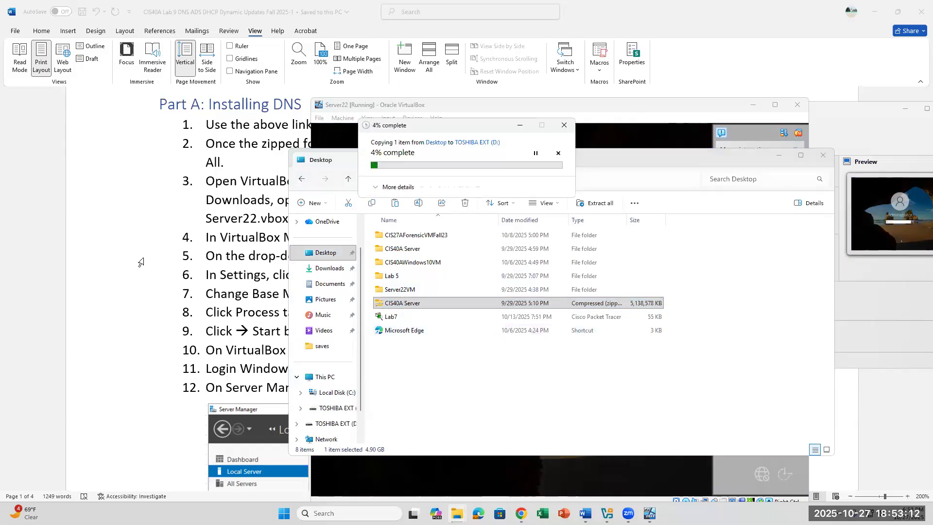
key("alt+Tab")
scroll(458, 306, "down", 1)
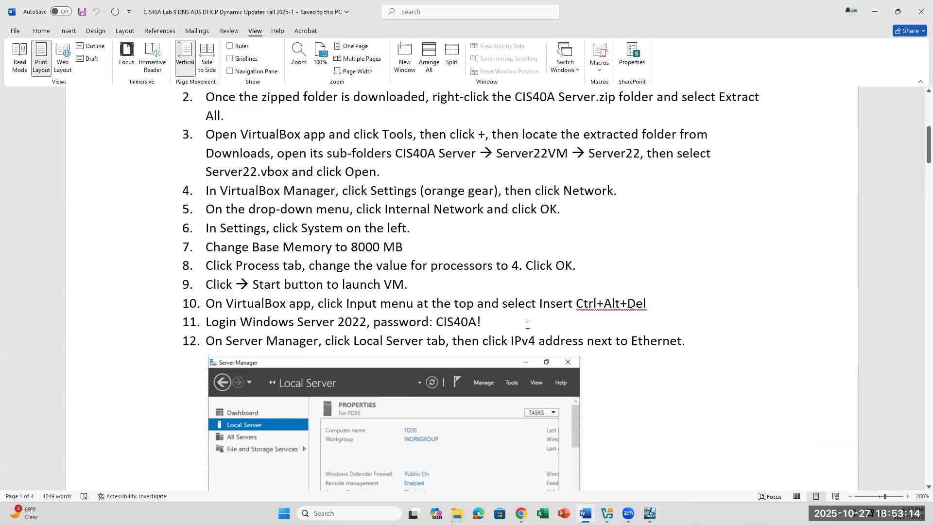
Enter the Administrator password from the handout's step 11 at the Server22 login.
left_click_drag(481, 322, 338, 323)
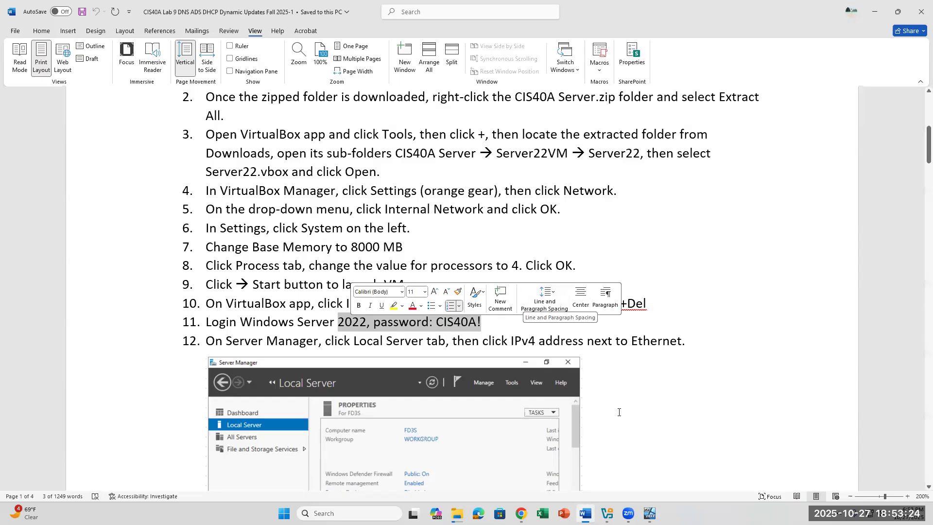
left_click(617, 436)
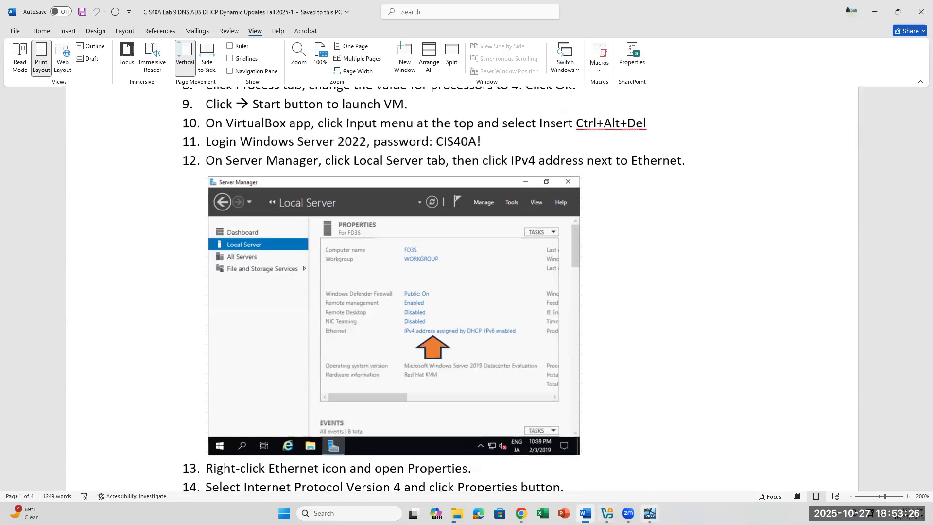
left_click(650, 513)
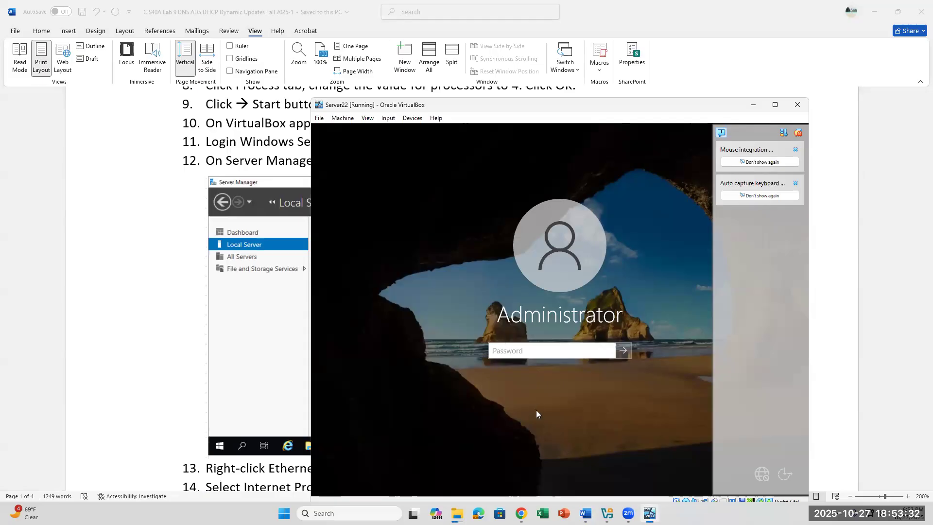
key("Caps_Lock")
key("Caps_Lock")
type("•••••••")
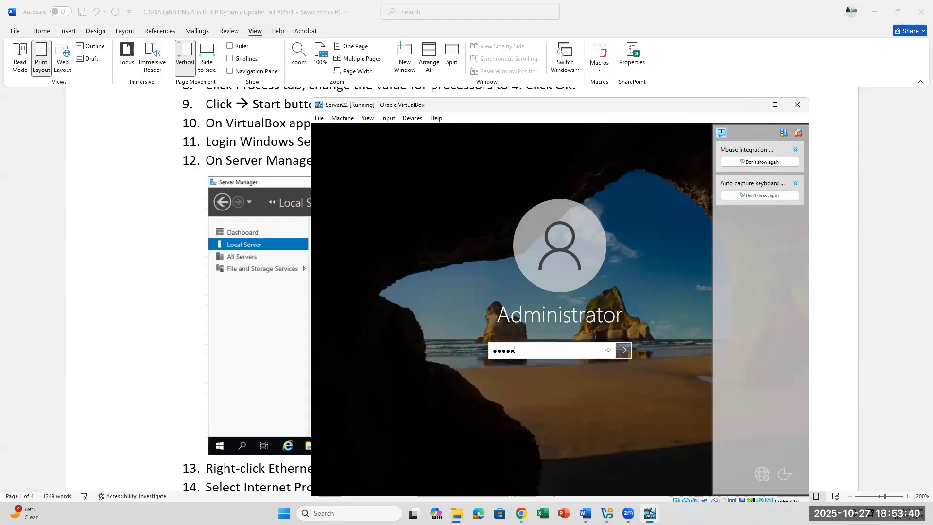
key("Return")
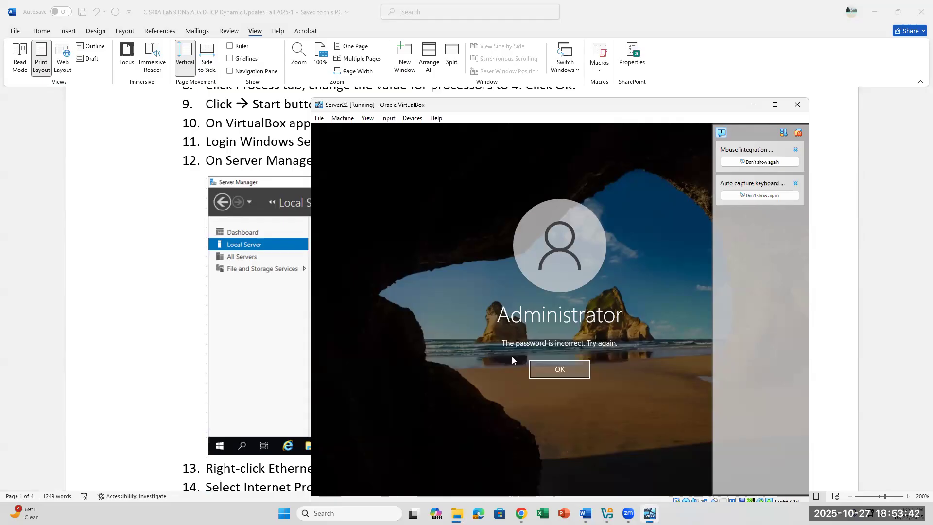
Dismiss the incorrect-password message and re-enter the Administrator password to sign in.
left_click(533, 369)
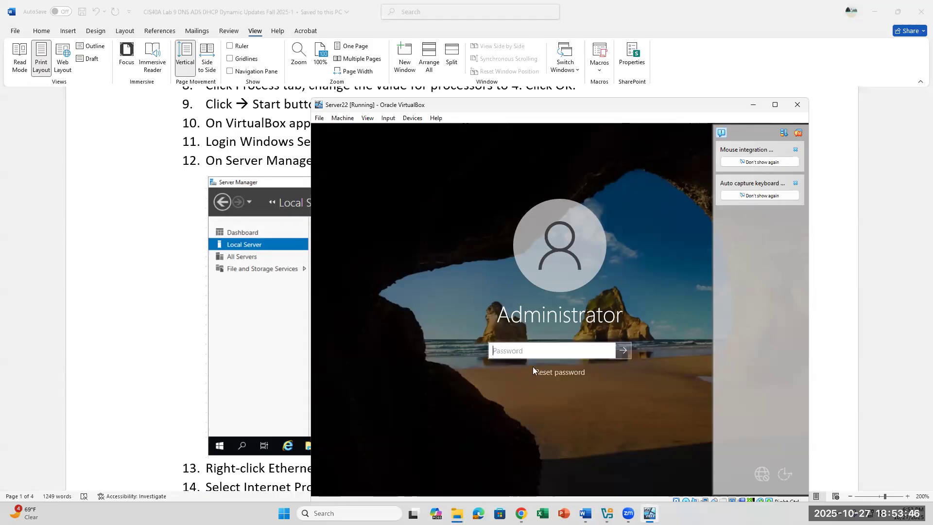
type("•••••")
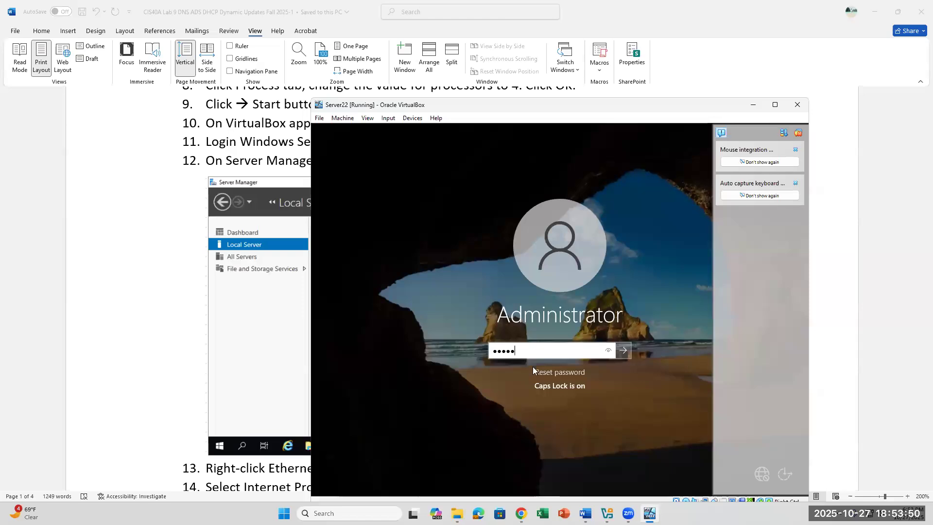
type("••")
key("Return")
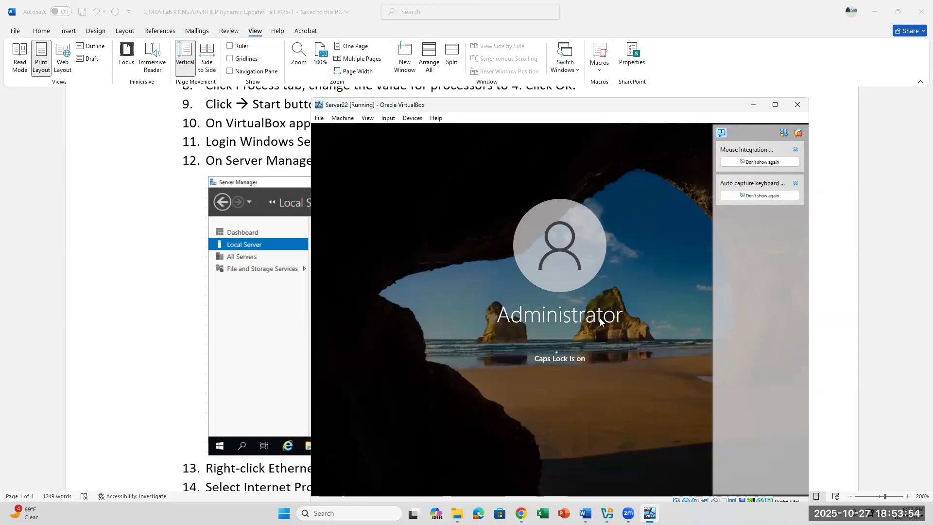
mouse_move(522, 513)
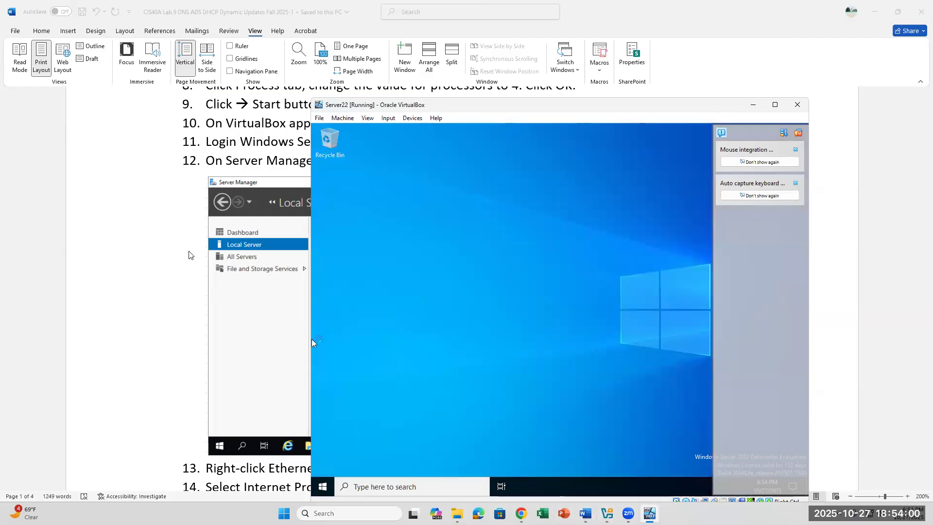
Browse the TOSHIBA EXT (D:) drive in File Explorer, close it, and return to Server22.
left_click(189, 254)
scroll(413, 260, "down", 2)
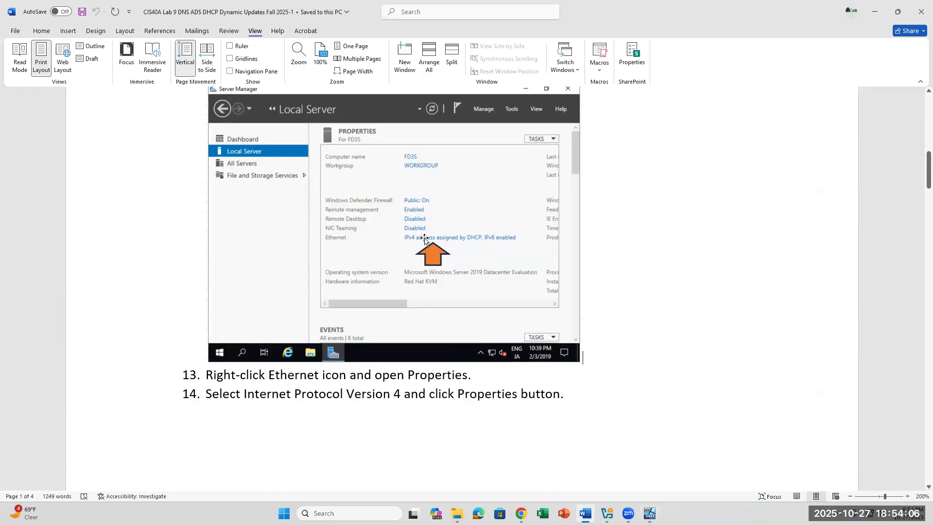
mouse_move(456, 514)
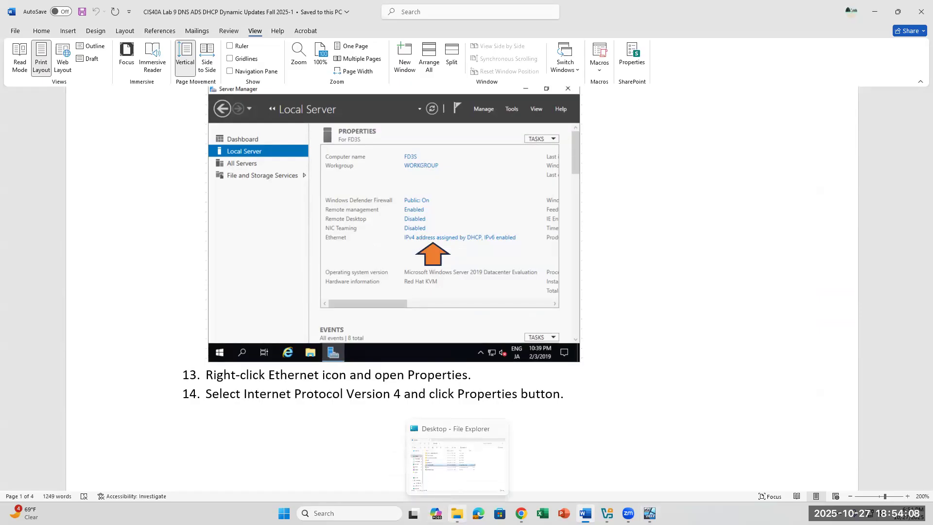
left_click(457, 511)
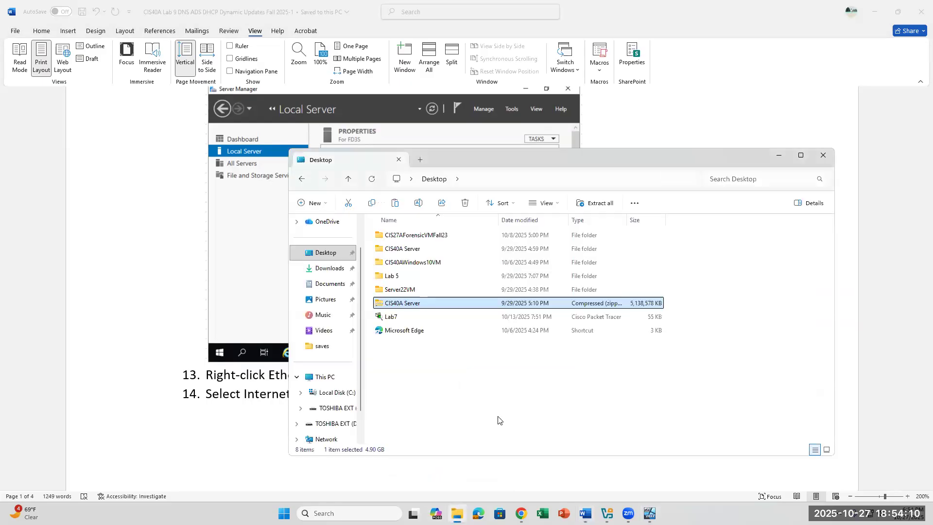
left_click(333, 423)
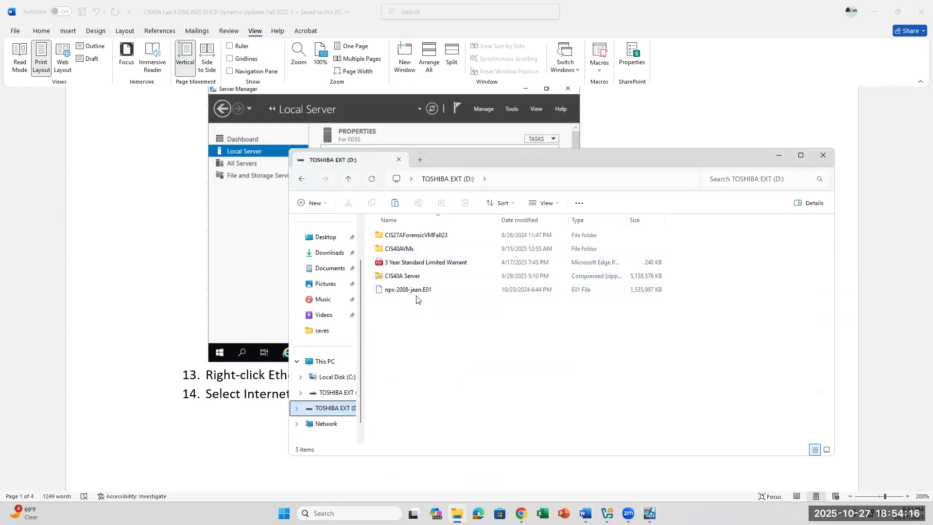
key("alt+F4")
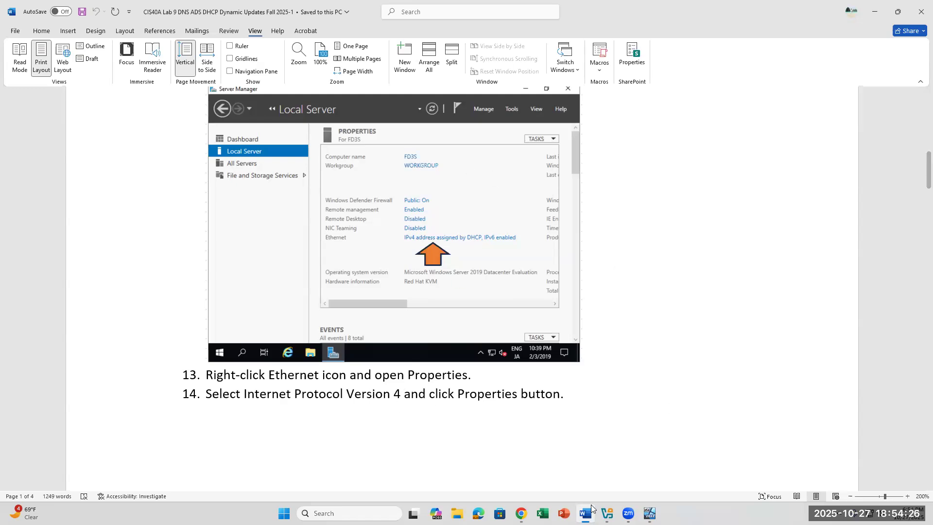
mouse_move(650, 513)
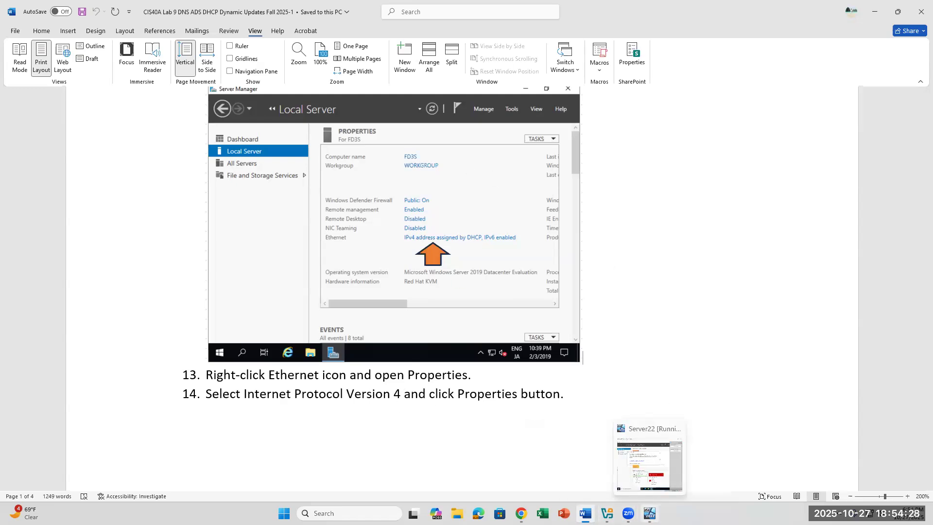
left_click(650, 513)
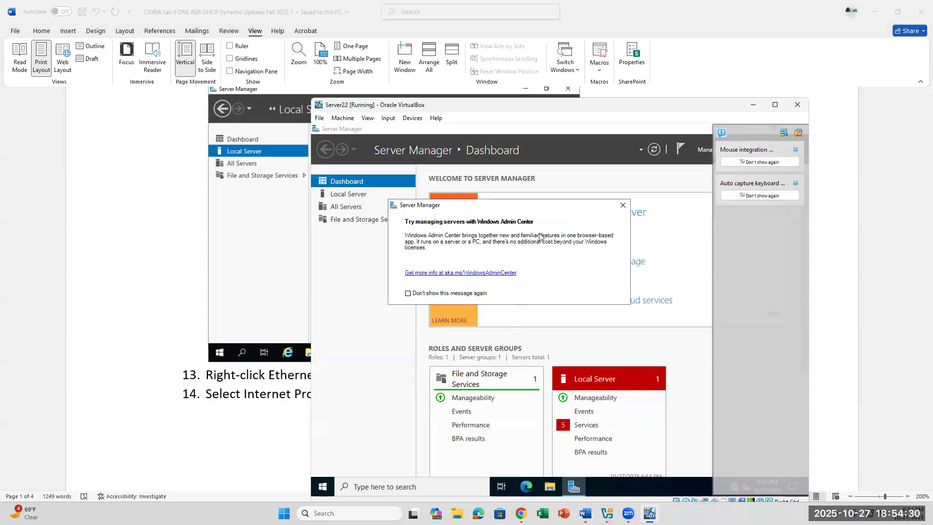
Close the Windows Admin Center prompt and select Local Server in Server Manager.
left_click(623, 205)
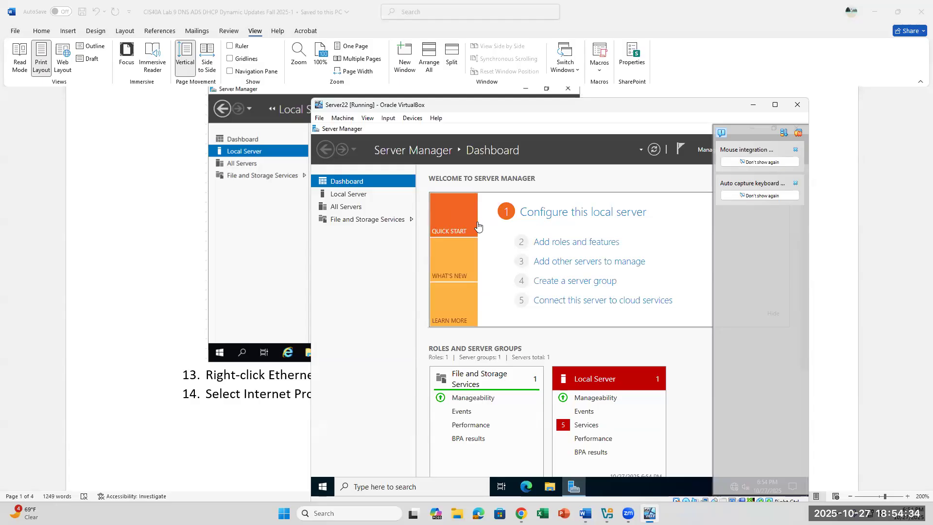
left_click(342, 200)
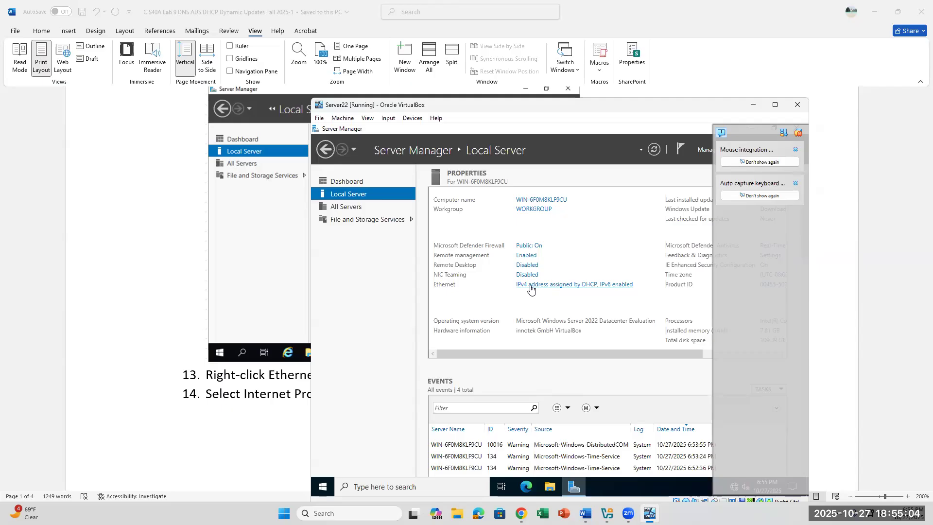
Open the Ethernet connection's Properties, dismissing VirtualBox's keyboard and mouse notices.
left_click(531, 289)
left_click(796, 183)
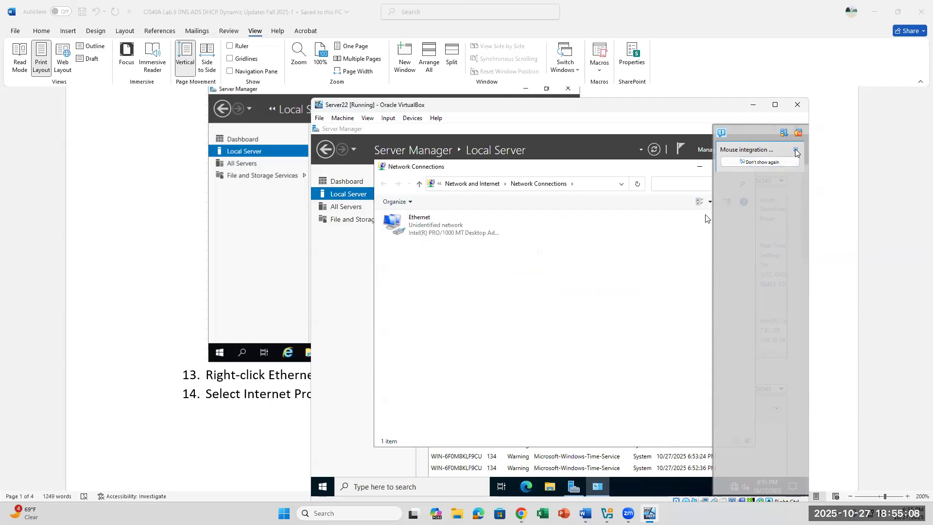
left_click(795, 151)
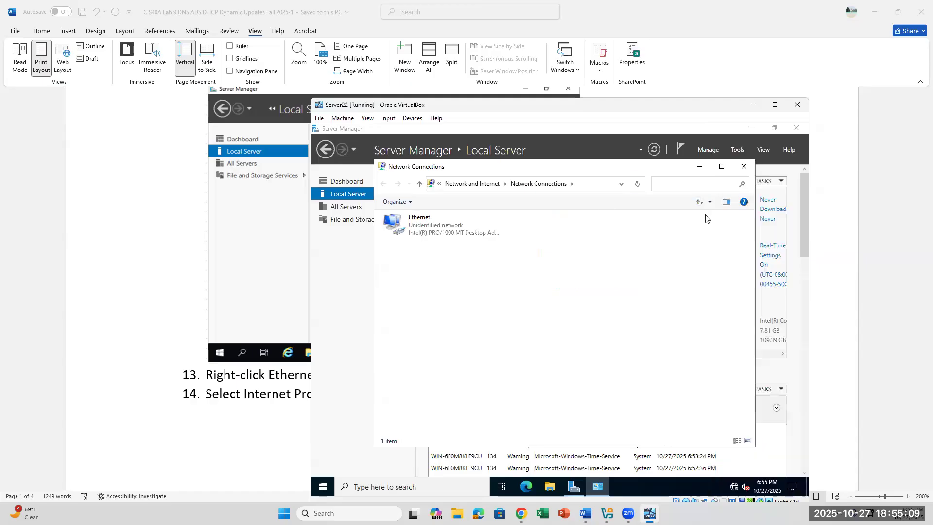
left_click(436, 224)
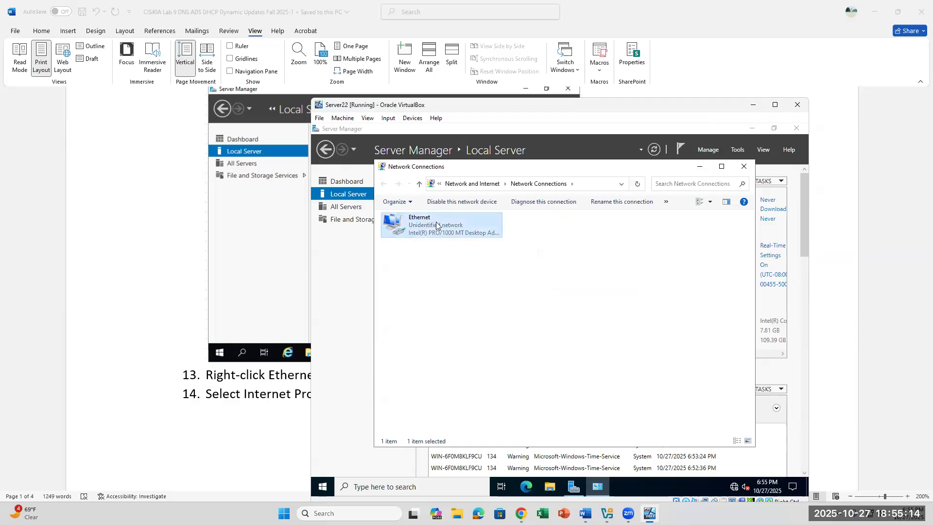
right_click(436, 224)
left_click(462, 315)
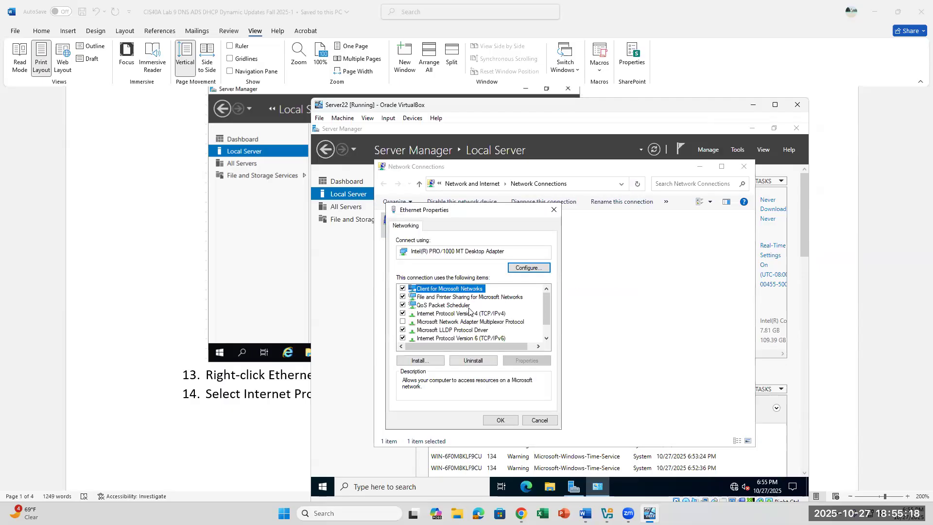
left_click(468, 314)
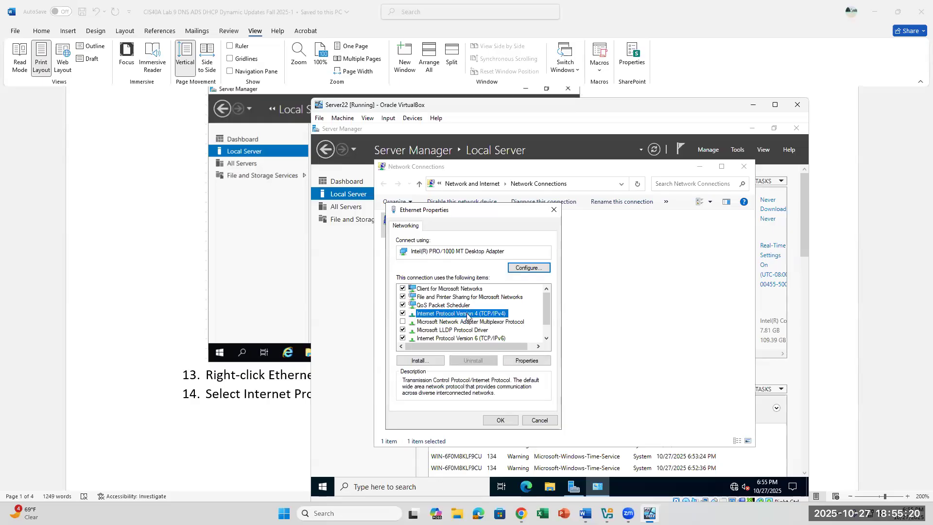
left_click(554, 209)
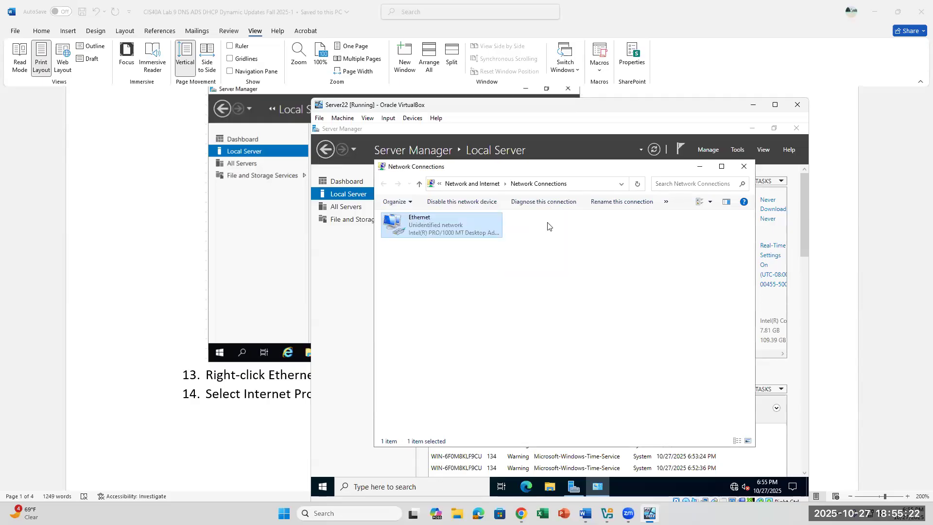
right_click(418, 231)
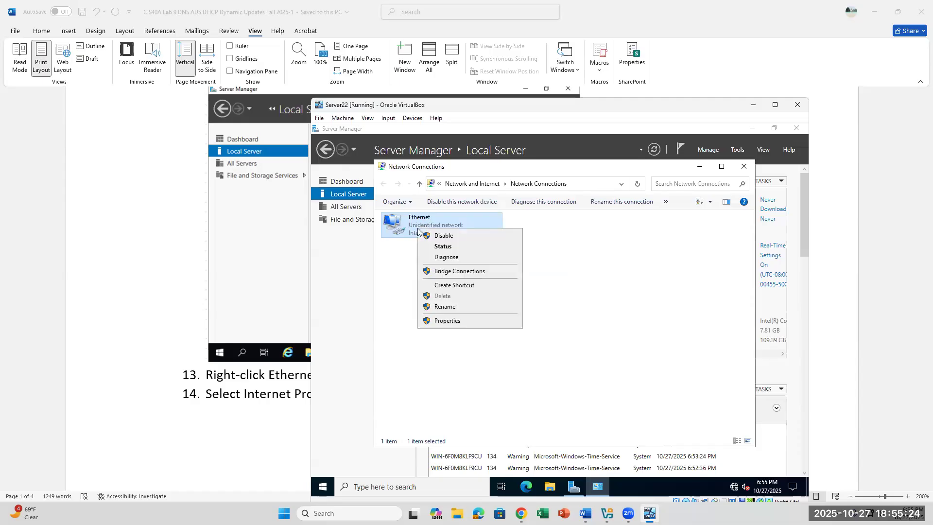
left_click(449, 320)
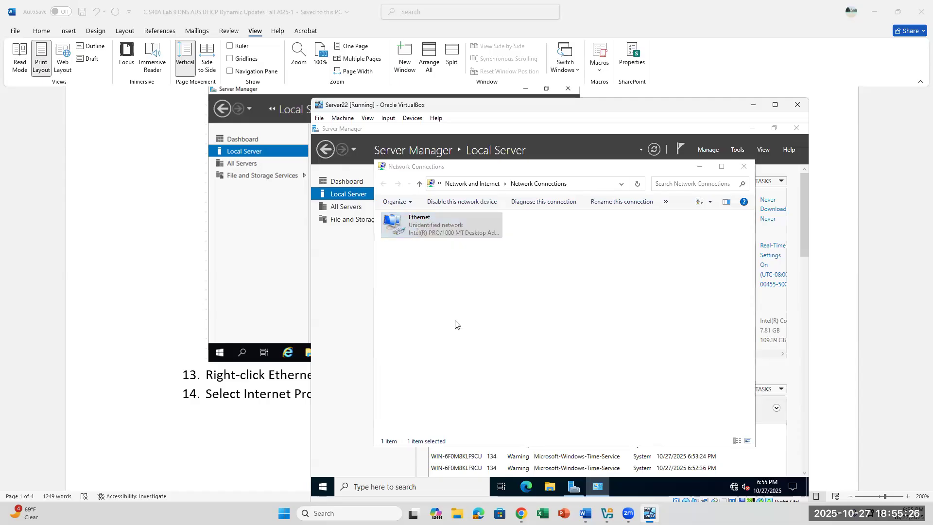
Position the VM beside the handout and open Internet Protocol Version 4 (TCP/IPv4) properties.
left_click(190, 363)
left_click(475, 375)
scroll(475, 374, "down", 3)
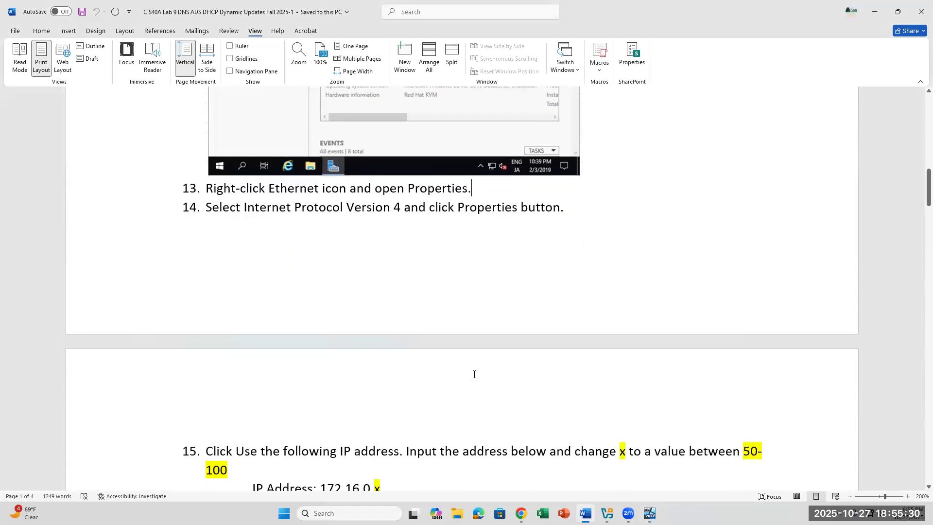
left_click(649, 513)
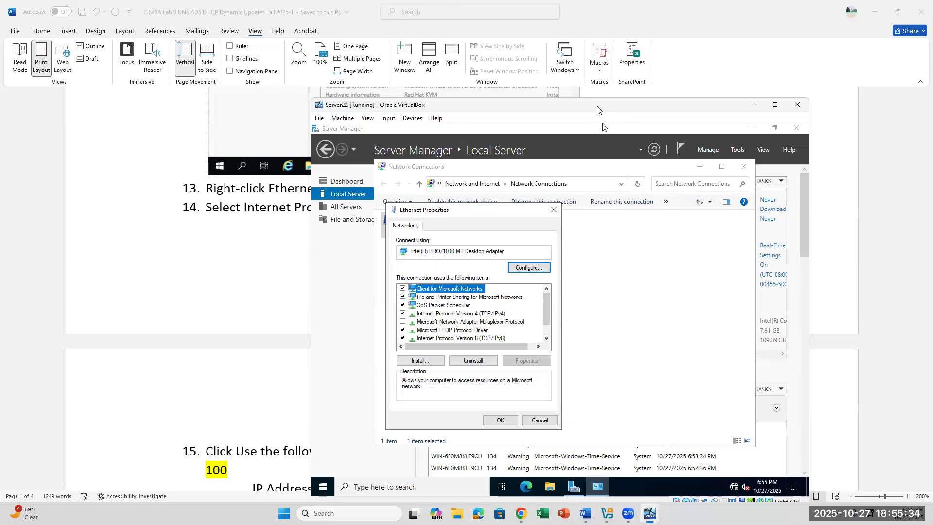
left_click_drag(603, 106, 788, 65)
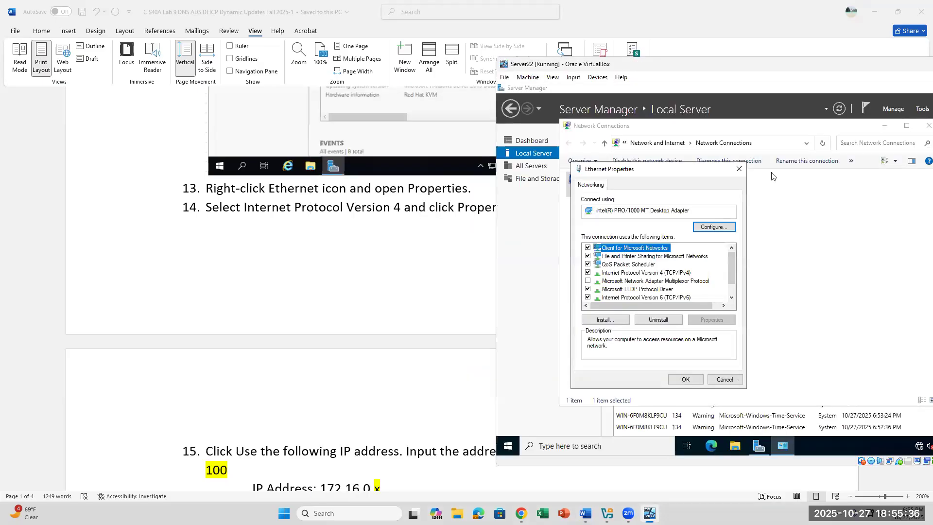
left_click(677, 275)
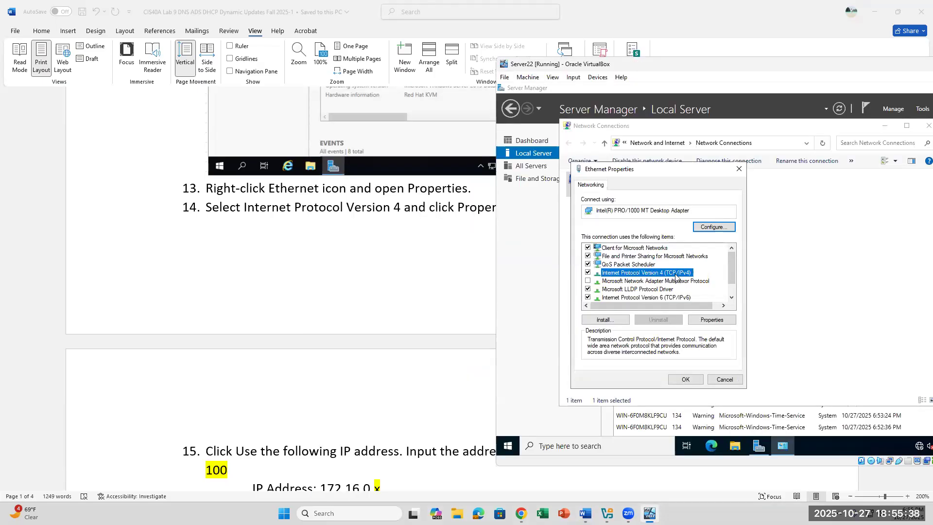
left_click(701, 321)
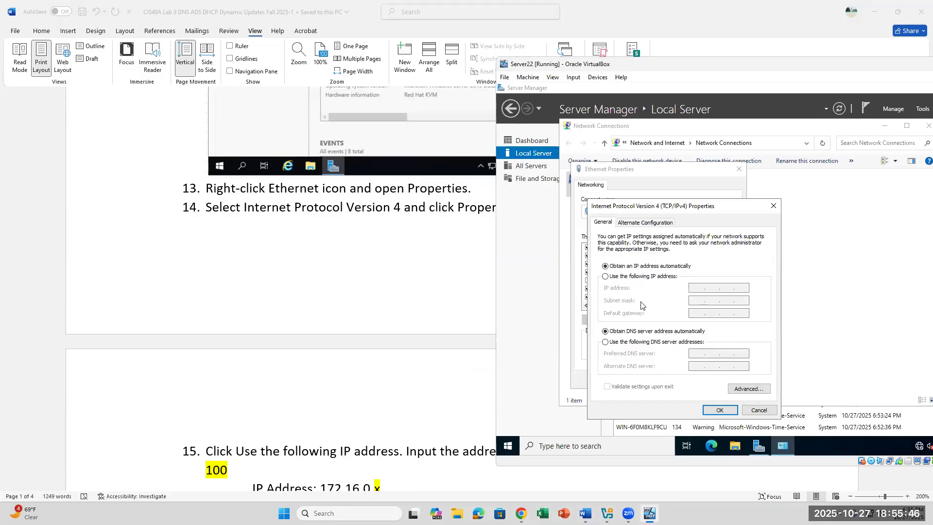
Choose a static IP address and begin entering 172.16.0.
left_click(605, 277)
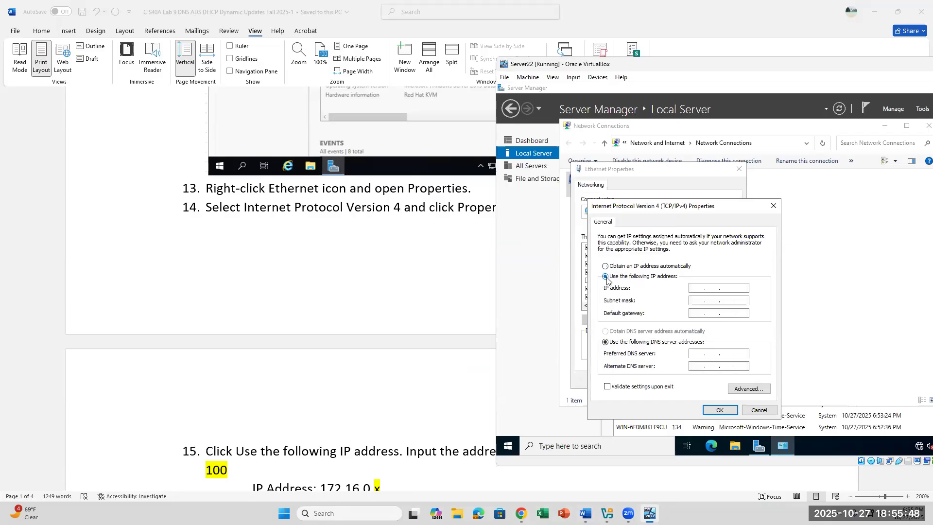
left_click(698, 287)
type("172.16.0")
scroll(334, 330, "down", 2)
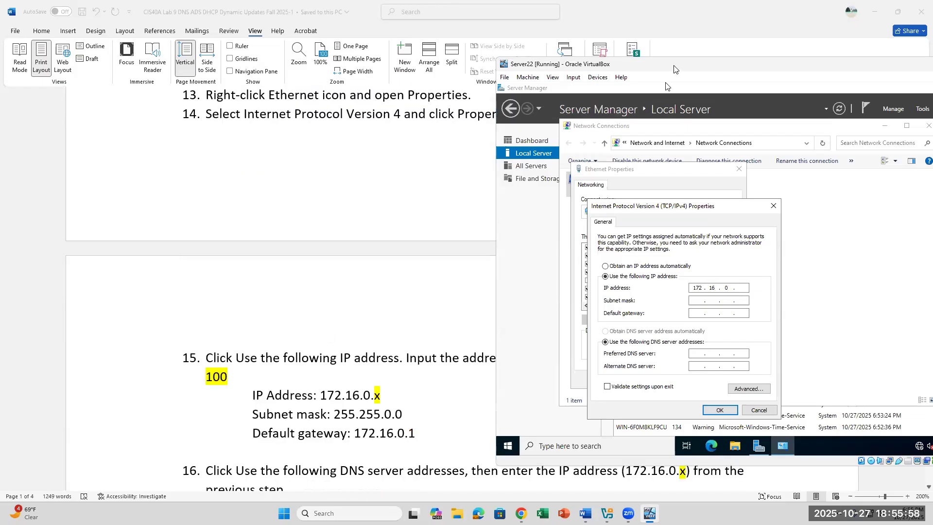
left_click_drag(674, 67, 831, 61)
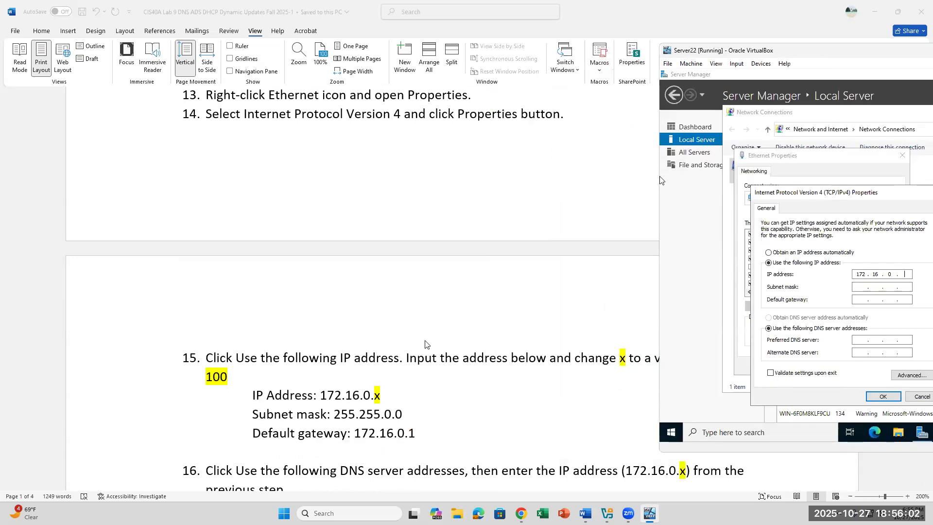
scroll(430, 339, "down", 1)
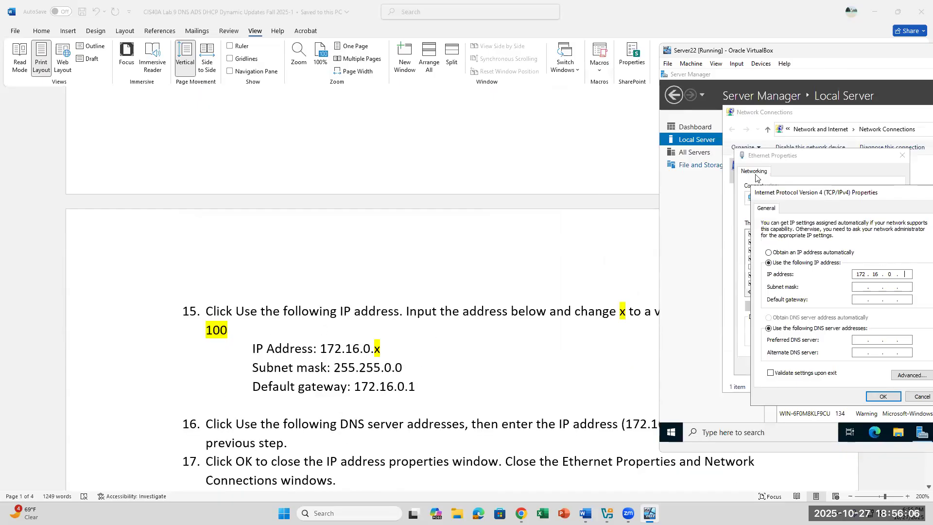
Arrange the dialogs, complete the IP as 172.16.0.53, and fill subnet mask 255.255.0.0.
left_click_drag(787, 189, 663, 194)
left_click(675, 188)
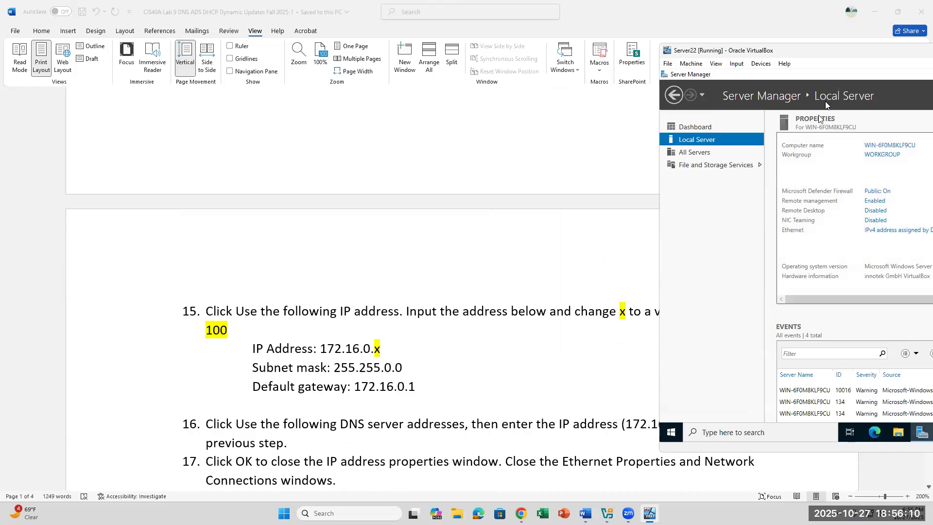
left_click_drag(828, 50, 520, 59)
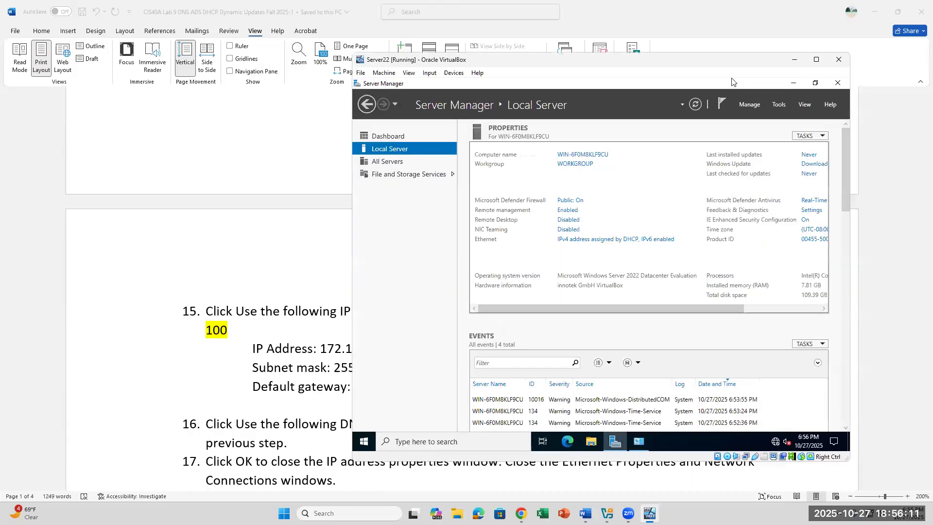
left_click(639, 441)
left_click_drag(427, 204, 718, 173)
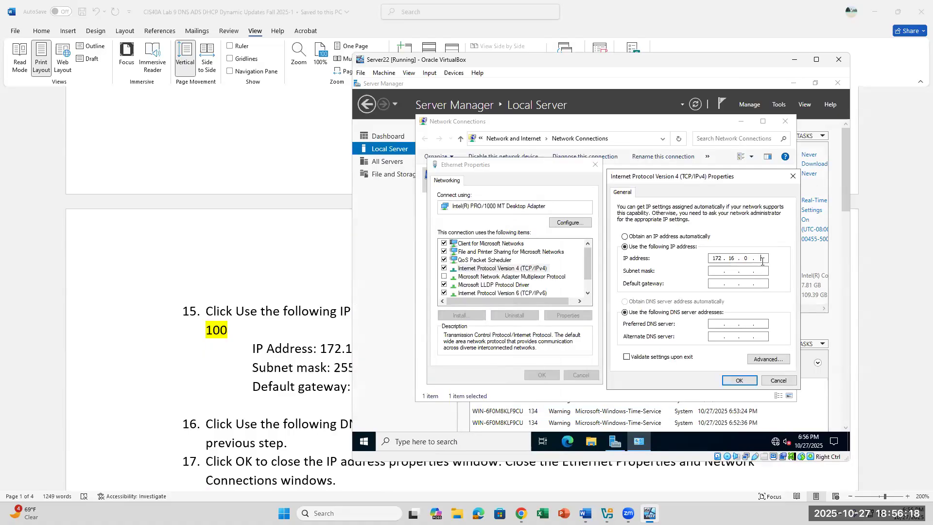
type("53")
double_click(761, 259)
left_click(717, 271)
left_click(341, 359)
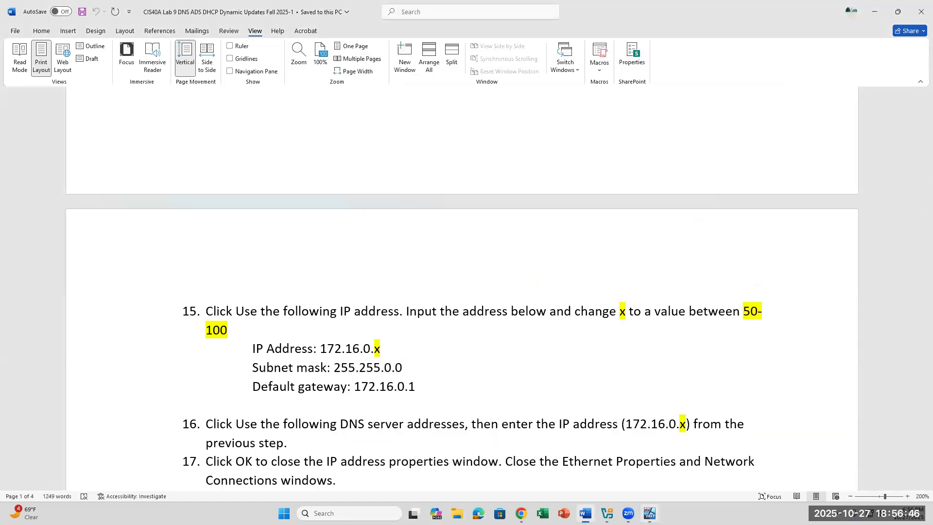
Enter default gateway 172.16.0.1 and preferred DNS server 172.16.0.53 in the IPv4 dialog.
left_click(651, 514)
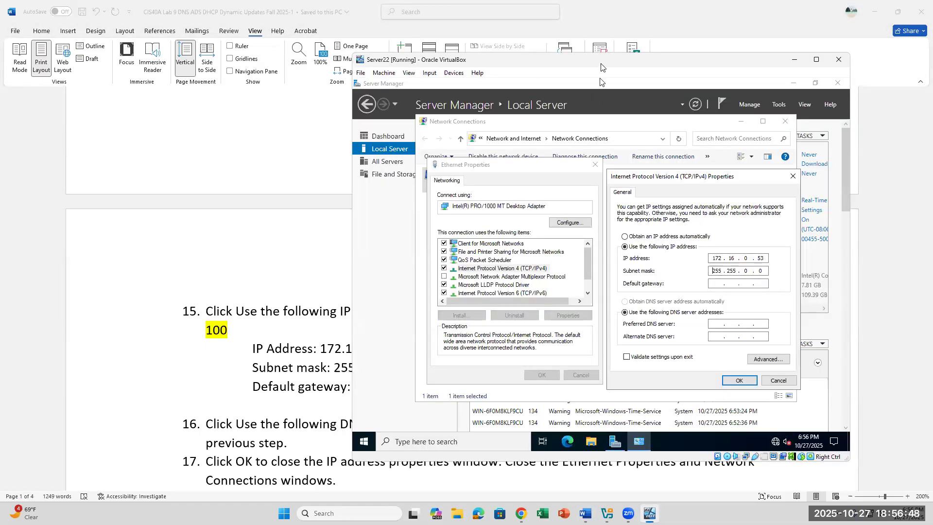
left_click_drag(601, 66, 678, 60)
left_click(792, 277)
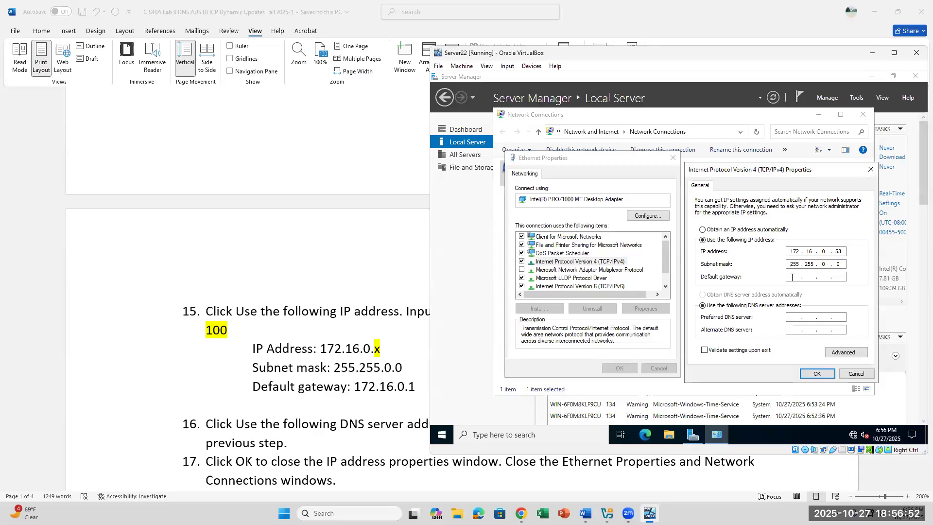
type("172 . 16 . 01")
key("BackSpace")
key("BackSpace")
type("0 . 1")
left_click(792, 316)
type("172 . 16 . 0 . 53")
Rearrange the VM window and Server Manager to expose the IPv4 Properties dialog.
left_click_drag(626, 64, 707, 27)
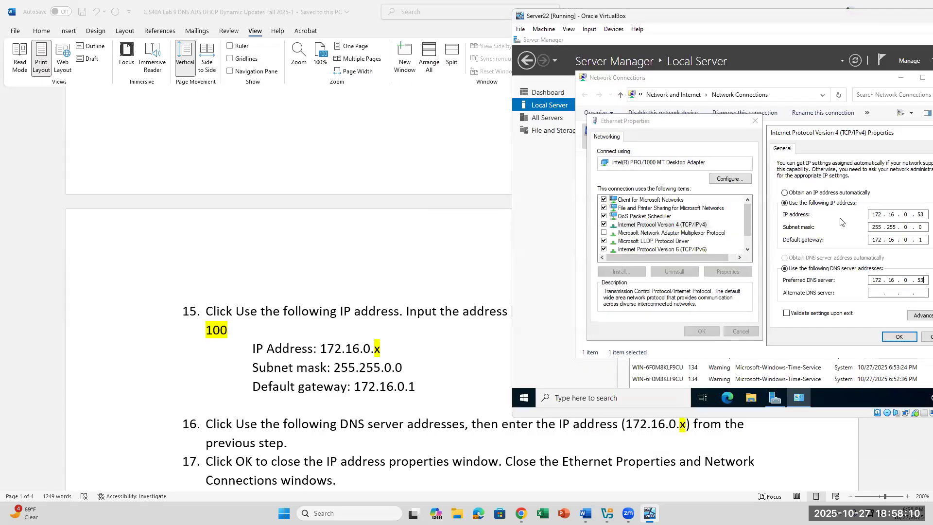
left_click(874, 214)
left_click(651, 46)
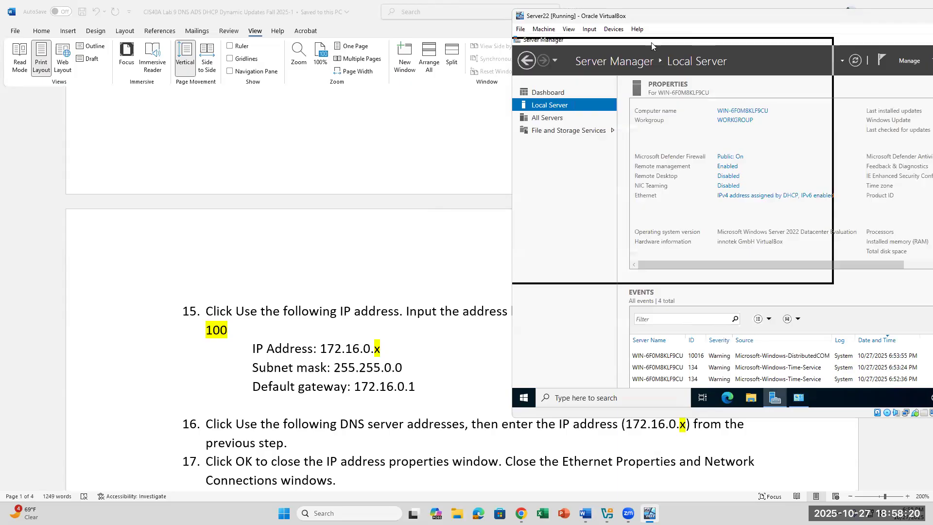
left_click_drag(652, 43, 659, 47)
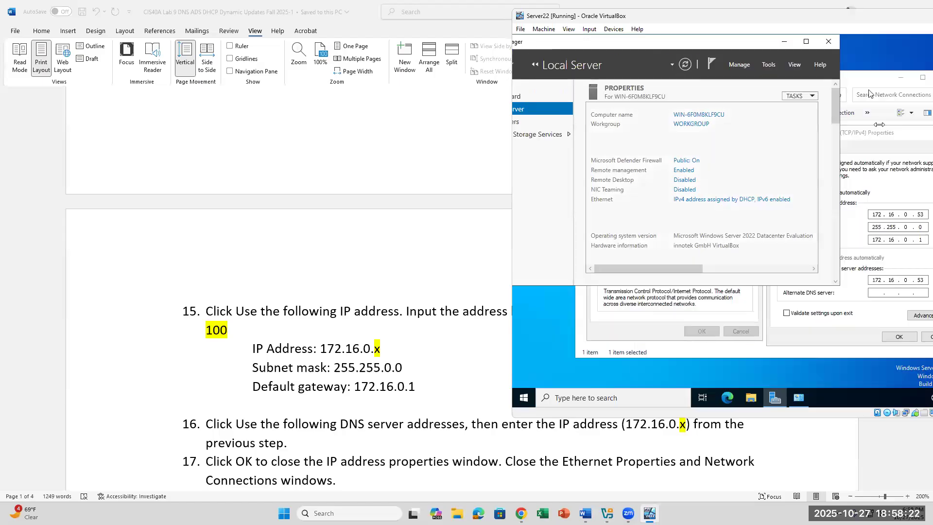
left_click(870, 94)
left_click_drag(808, 137, 687, 131)
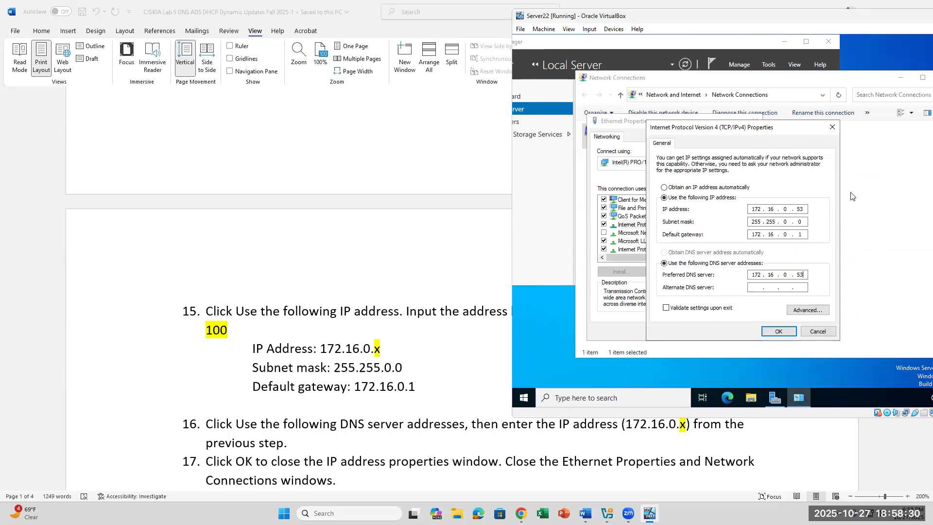
Save the IPv4 settings with OK and close Ethernet Properties.
left_click(783, 336)
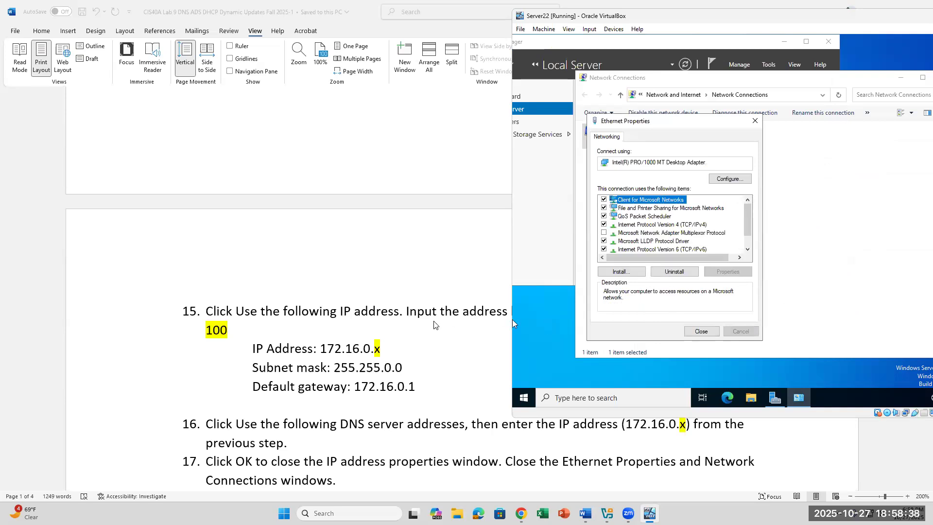
scroll(512, 320, "down", 2)
scroll(512, 320, "up", 1)
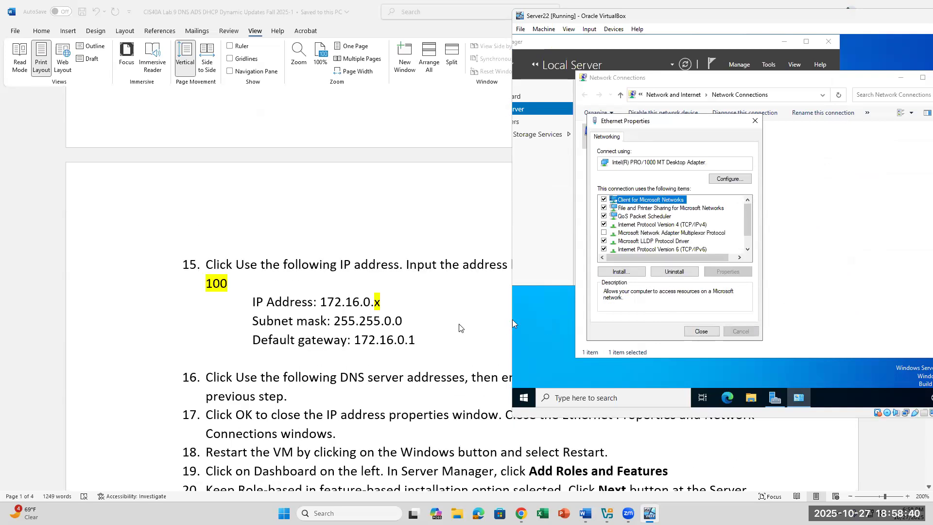
left_click(701, 332)
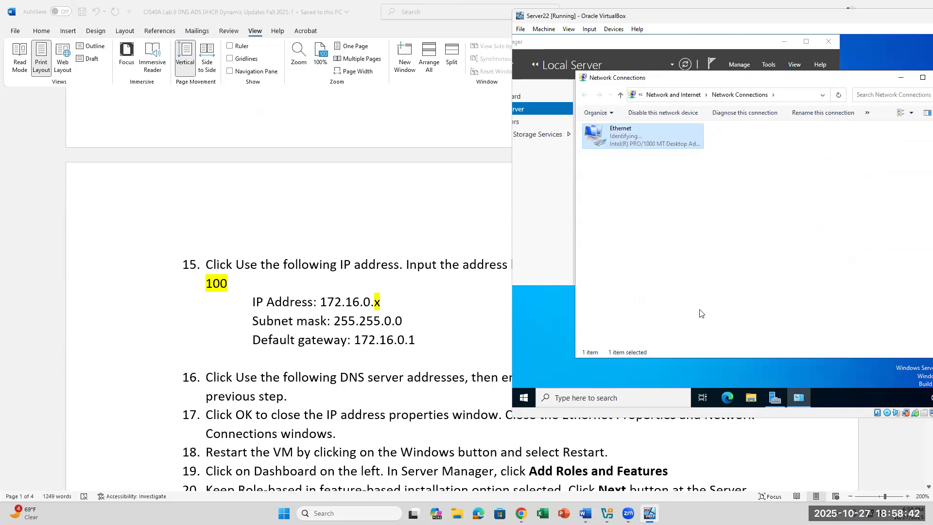
left_click_drag(711, 81, 594, 124)
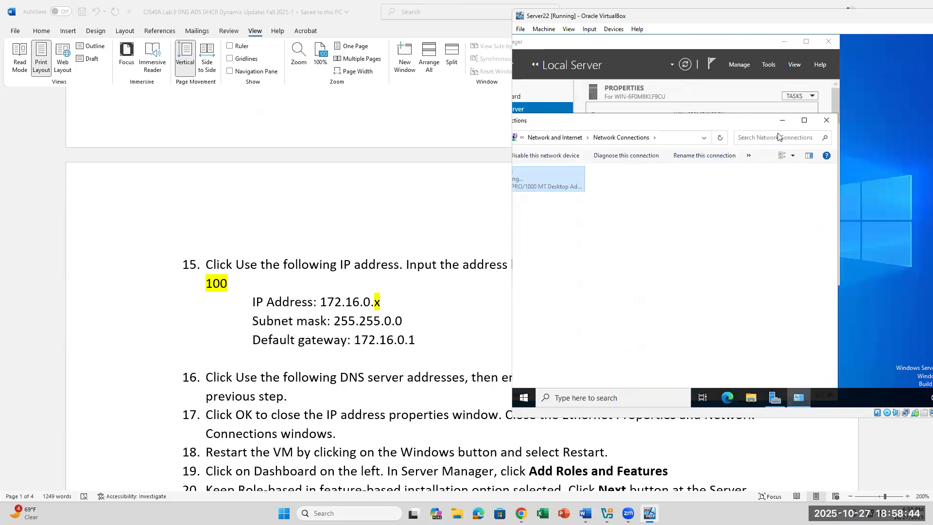
Close Network Connections and check the 172.16.0.x IP address in the handout's step 16.
left_click(826, 123)
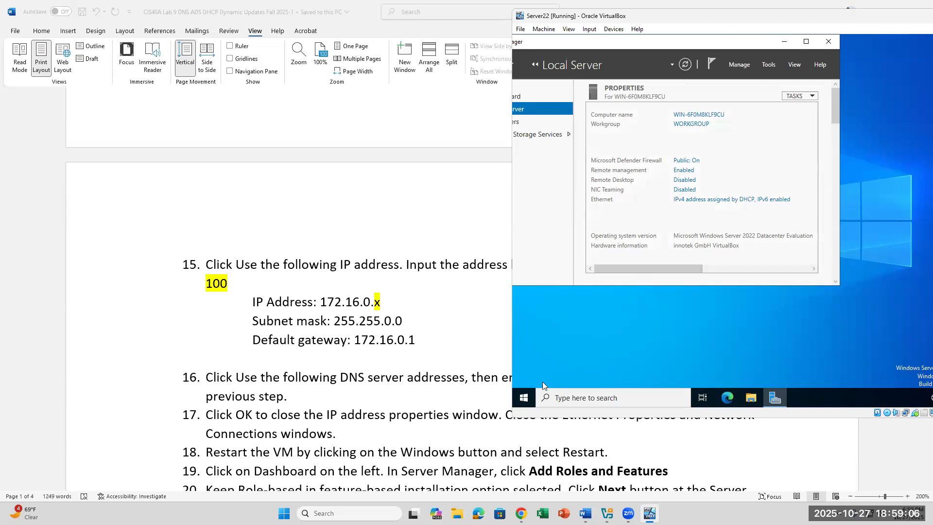
left_click(520, 398)
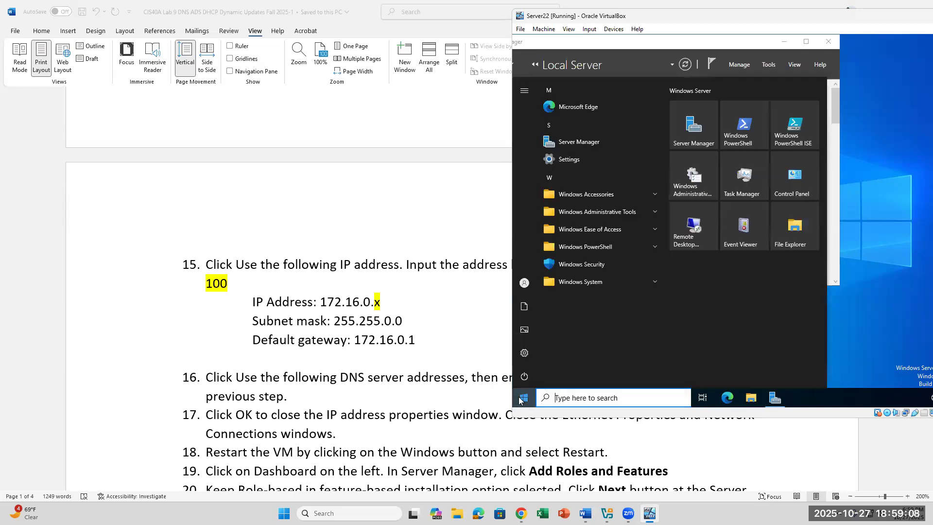
mouse_move(525, 381)
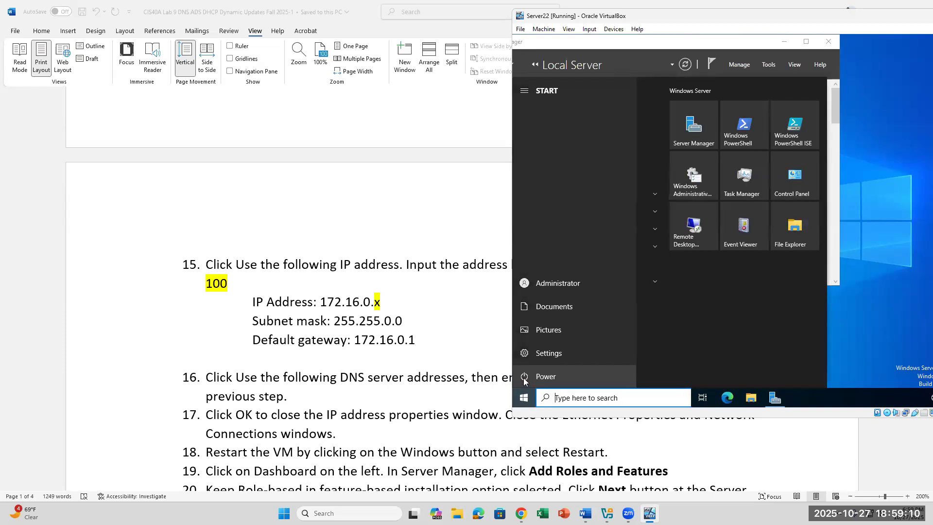
left_click(879, 320)
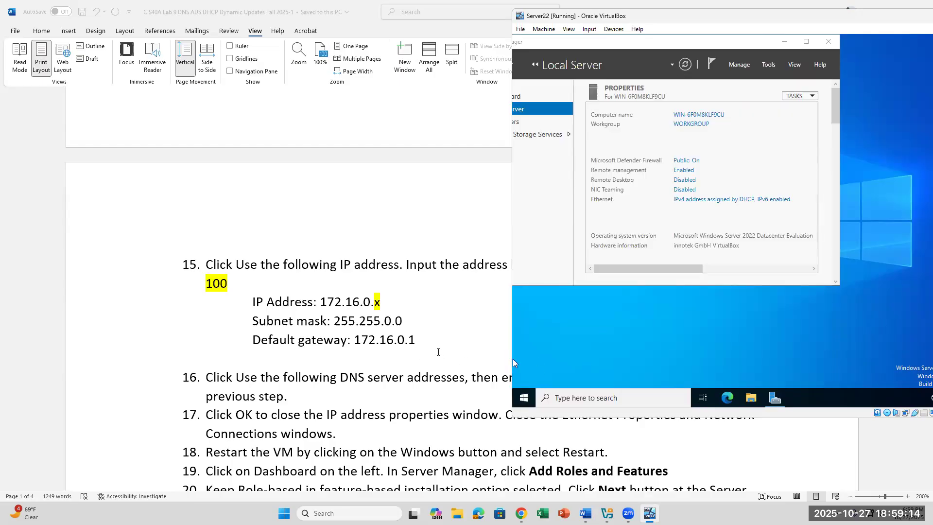
left_click(438, 352)
double_click(672, 379)
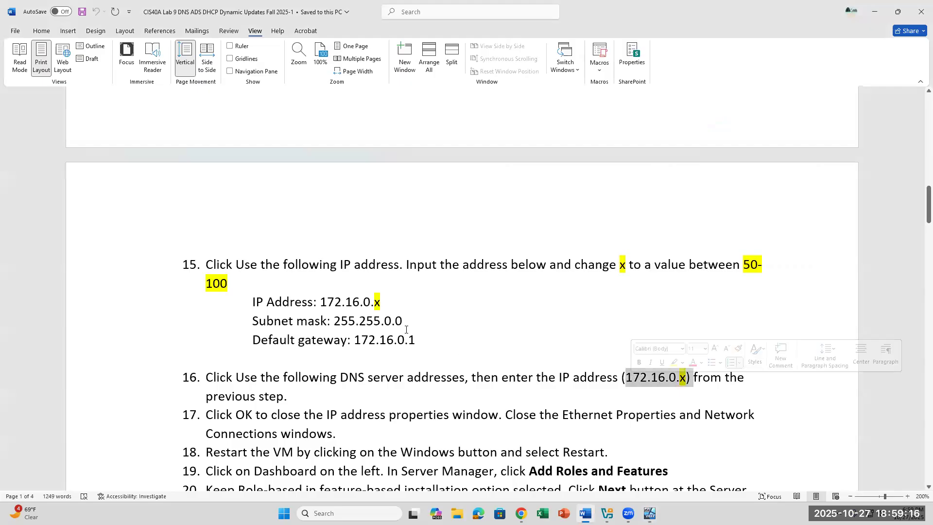
left_click(391, 305)
key("ctrl+shift+Left")
key("ctrl+shift+Left")
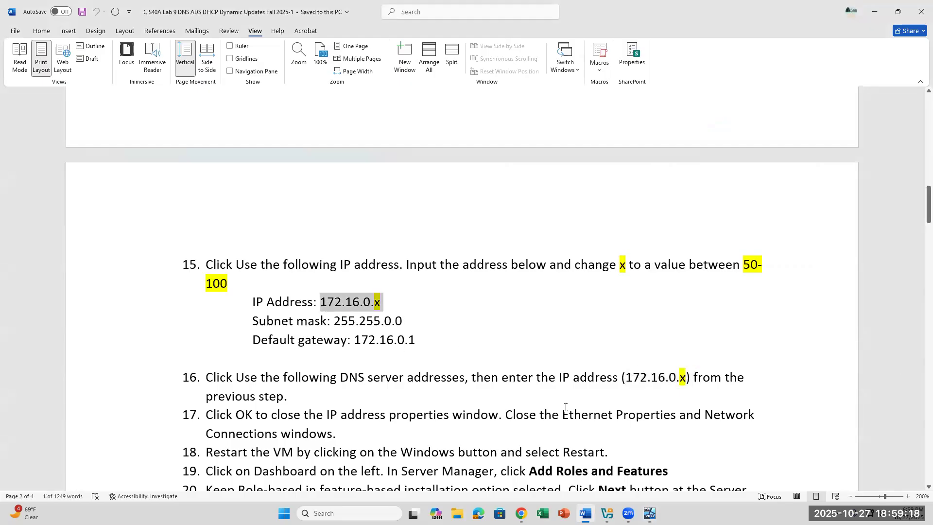
left_click(512, 359)
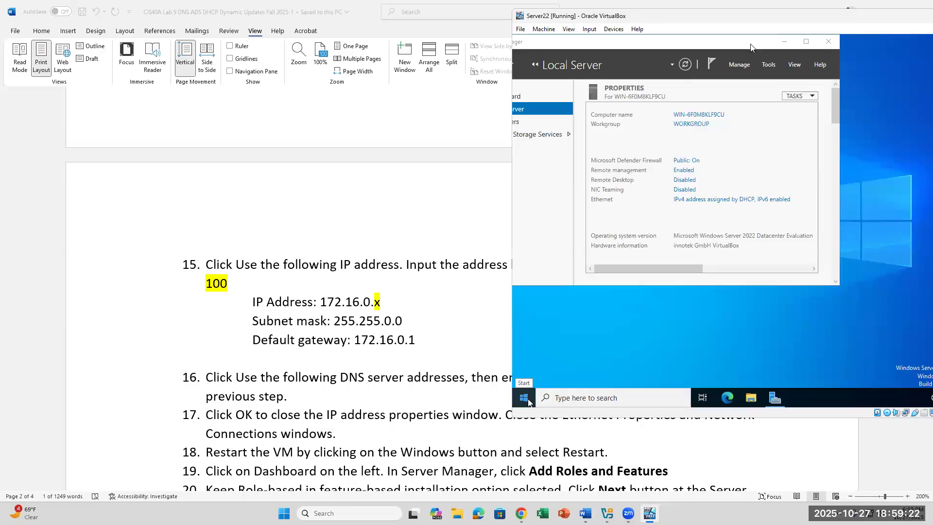
Close Server Manager and restart Server22 through Power > Restart, confirming with Continue.
left_click(830, 42)
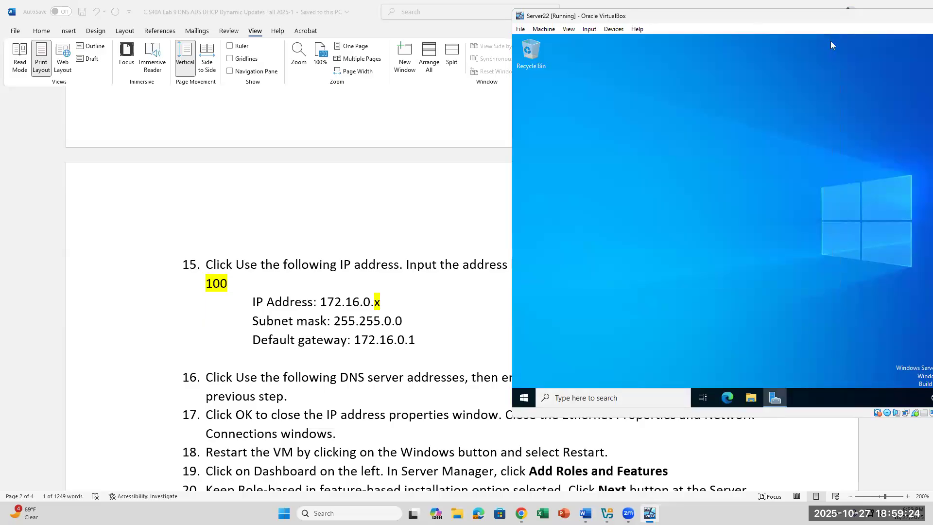
left_click(523, 397)
left_click(524, 376)
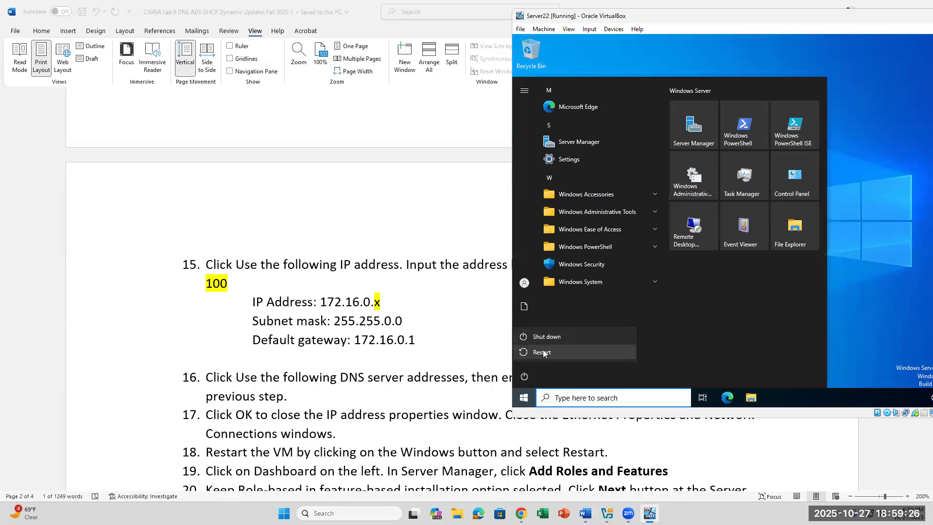
left_click(543, 353)
left_click(652, 347)
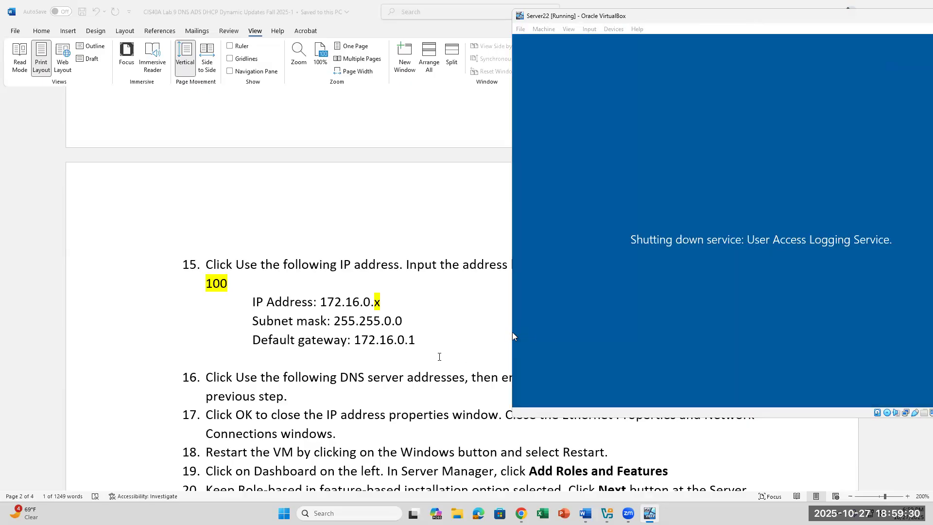
left_click(439, 356)
scroll(456, 350, "up", 1)
Read lab steps 18–21 in Word, then return to the restarted Server22 VM.
scroll(455, 350, "down", 2)
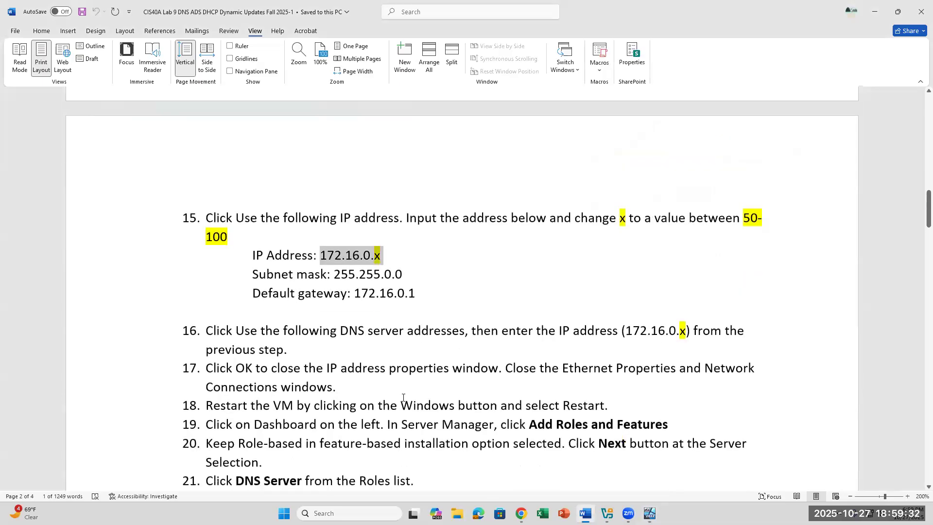
left_click(389, 404)
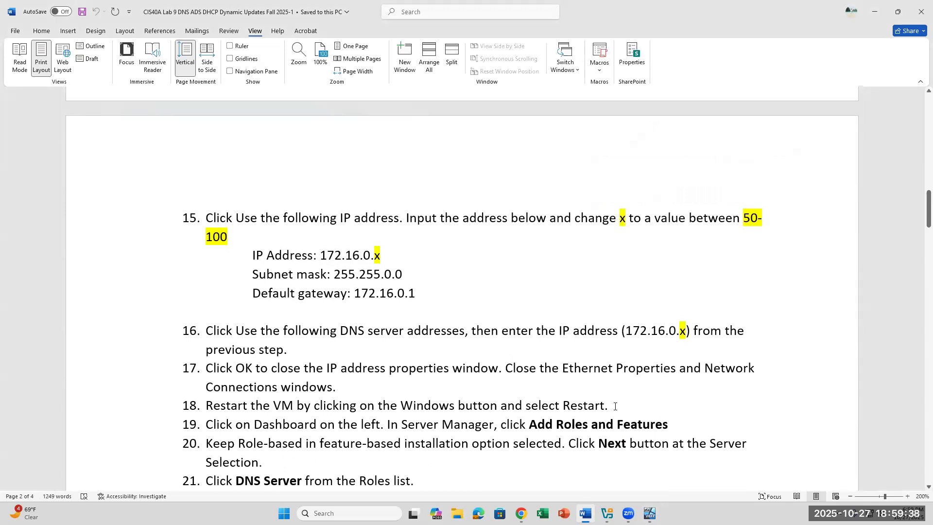
left_click(650, 514)
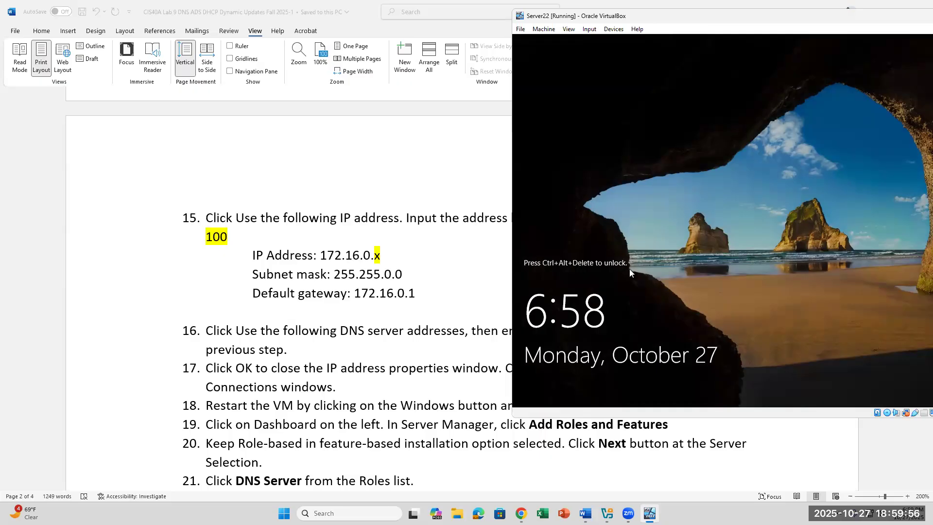
Send Ctrl-Alt-Del to Server22 and sign in with the Administrator password.
left_click(590, 29)
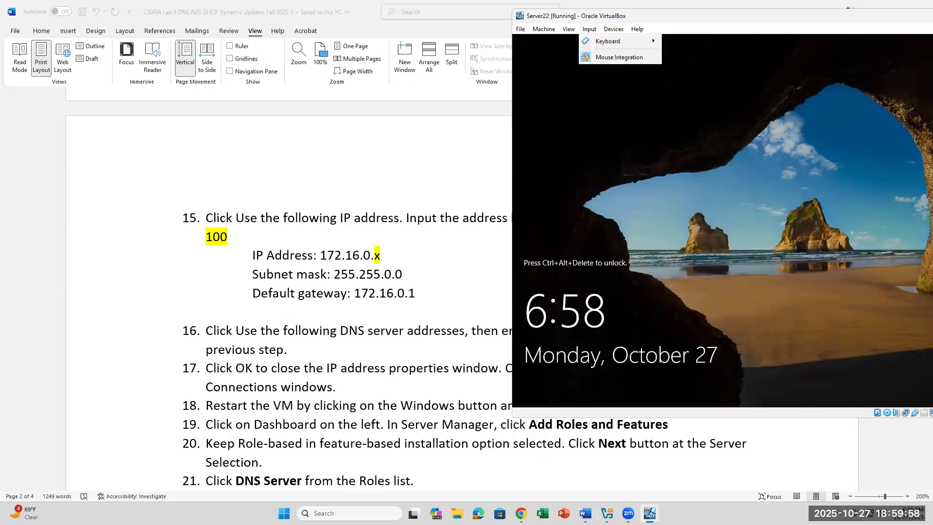
mouse_move(641, 42)
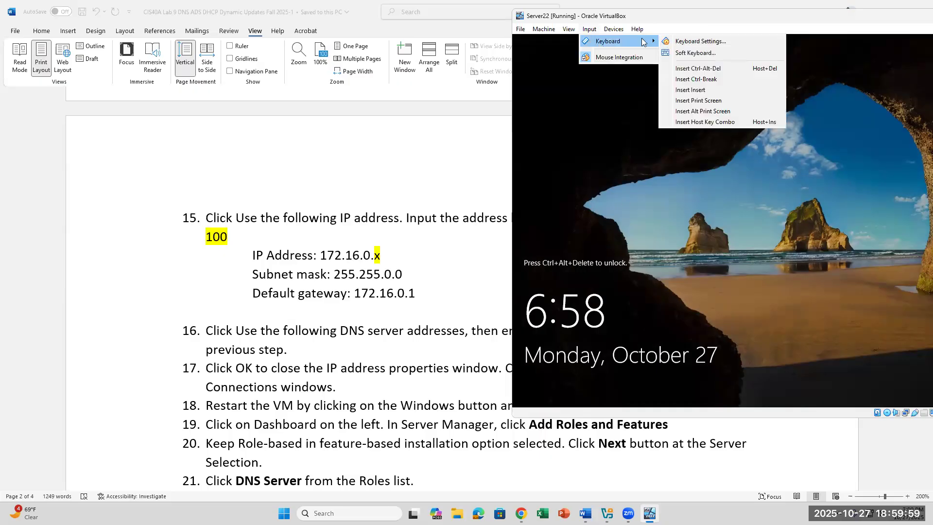
left_click(695, 69)
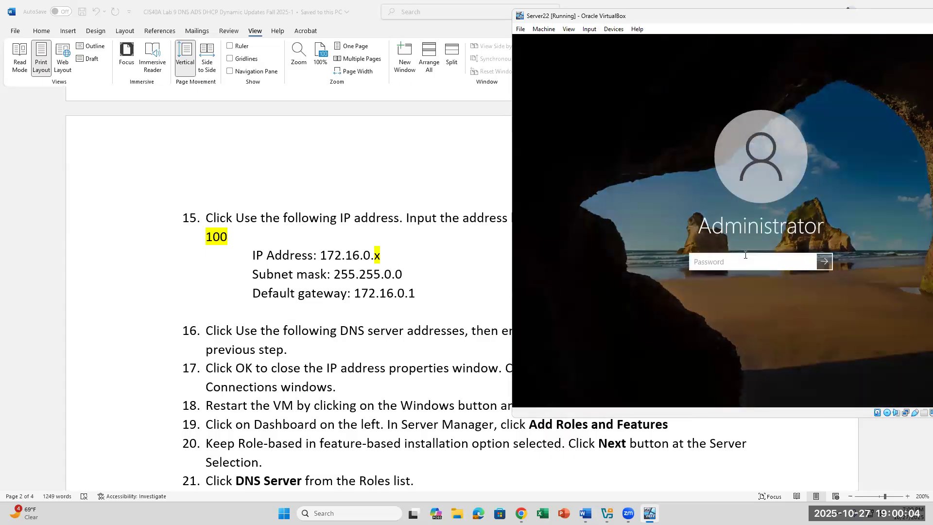
key("Caps_Lock")
type("••••••")
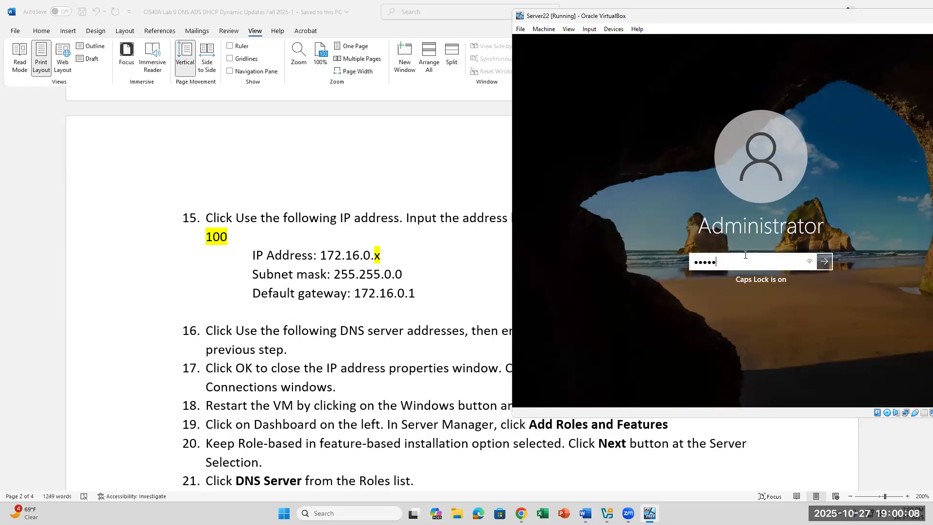
key("Return")
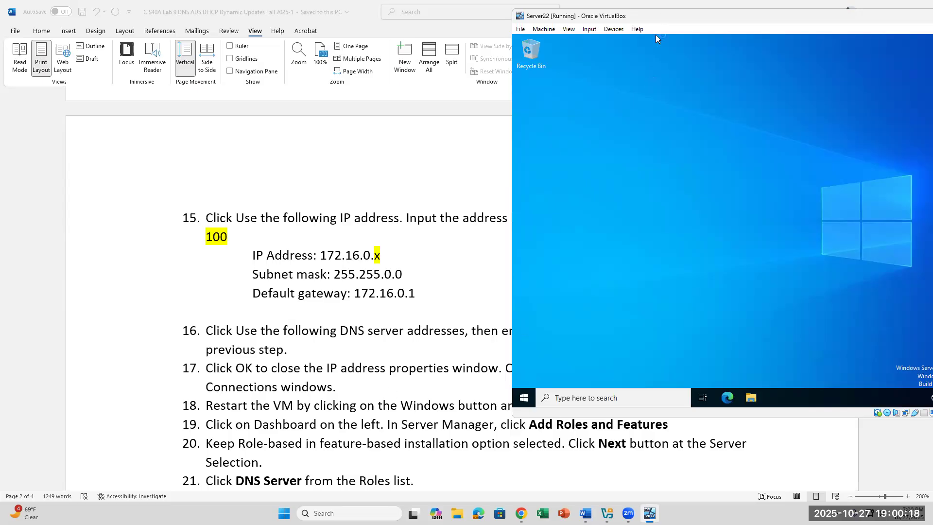
Maximize the VirtualBox window, check the lab document, then restore the window size.
double_click(663, 17)
key("alt+Tab")
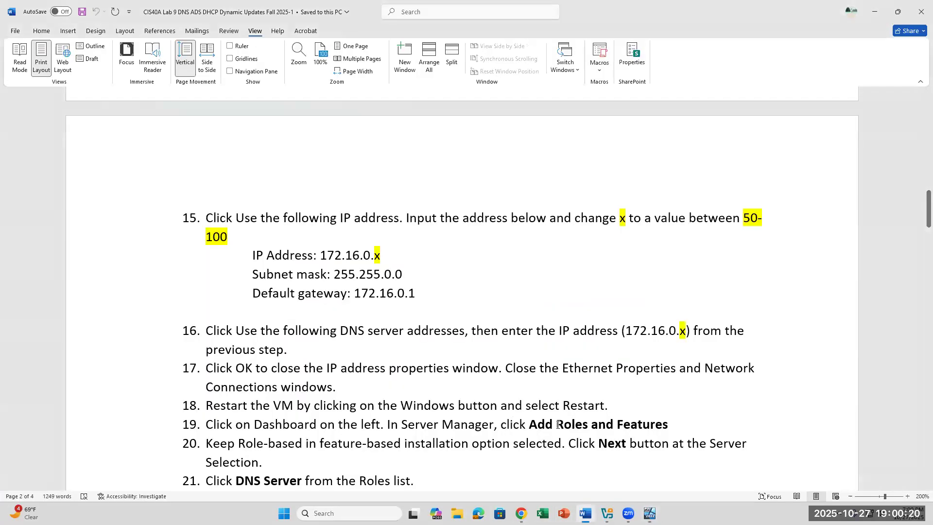
key("alt+Tab")
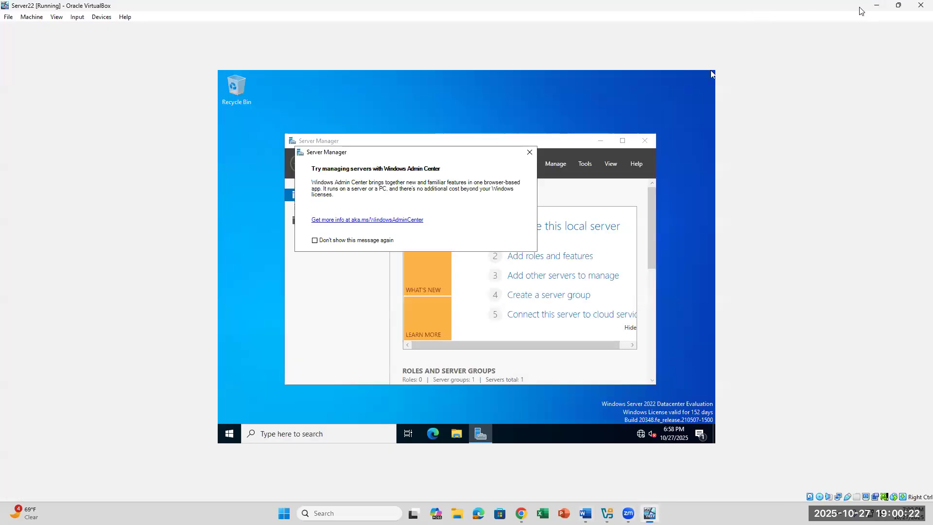
left_click(897, 10)
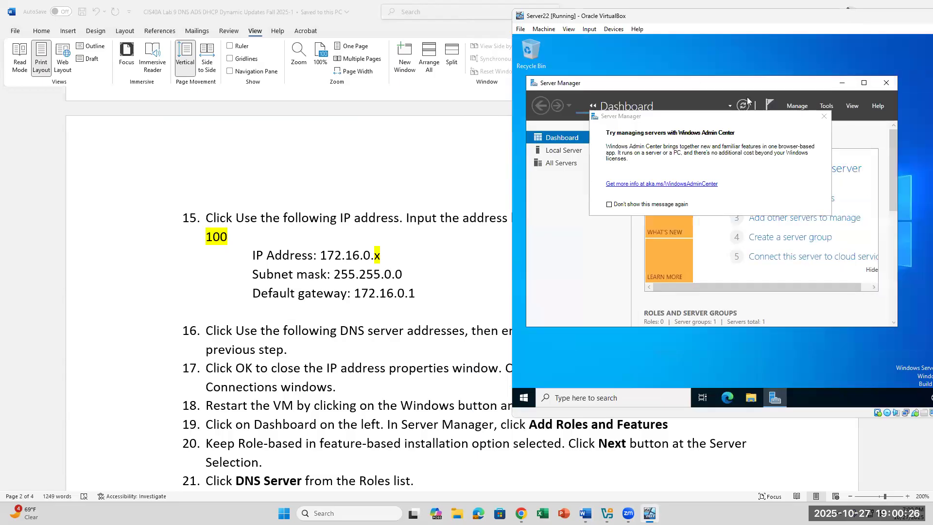
Close the Windows Admin Center prompt, review Local Server properties, then return to Dashboard.
left_click(823, 117)
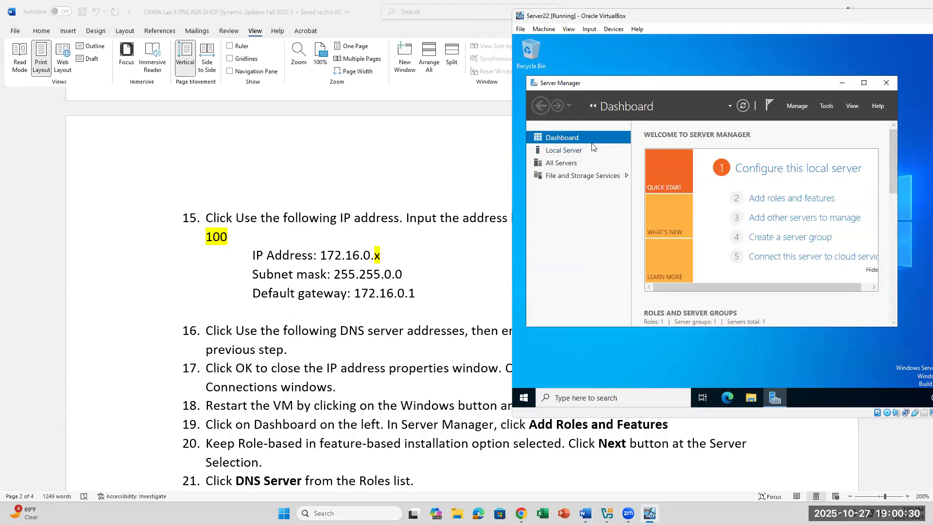
left_click(573, 151)
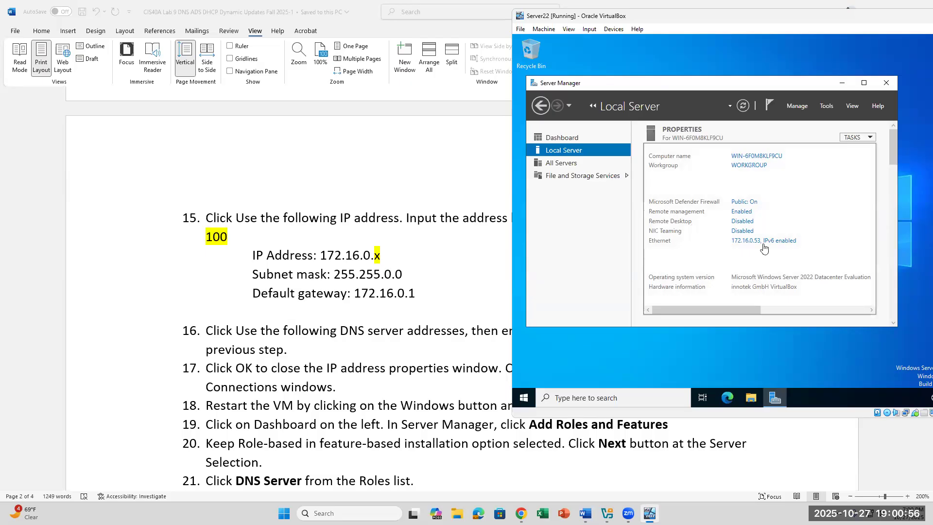
left_click(573, 139)
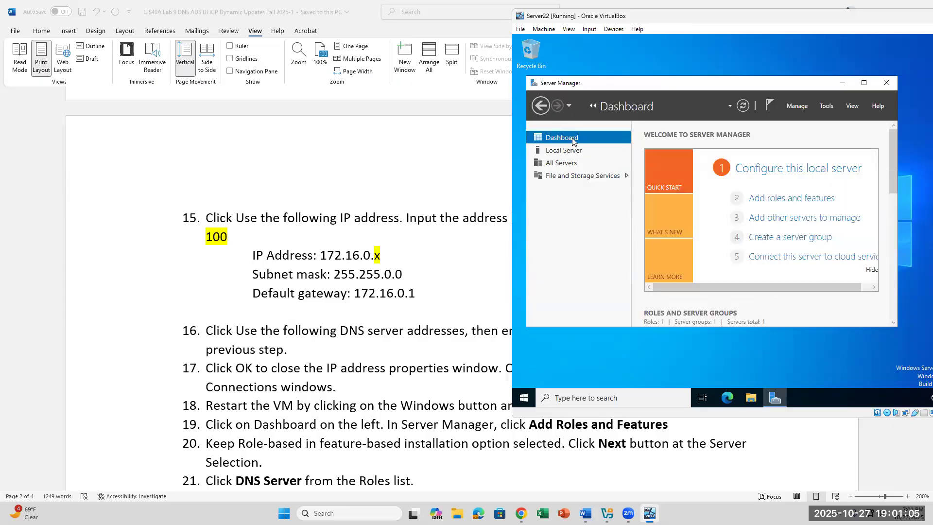
Launch Add Roles and Features and accept role-based installation on the local server.
left_click(802, 201)
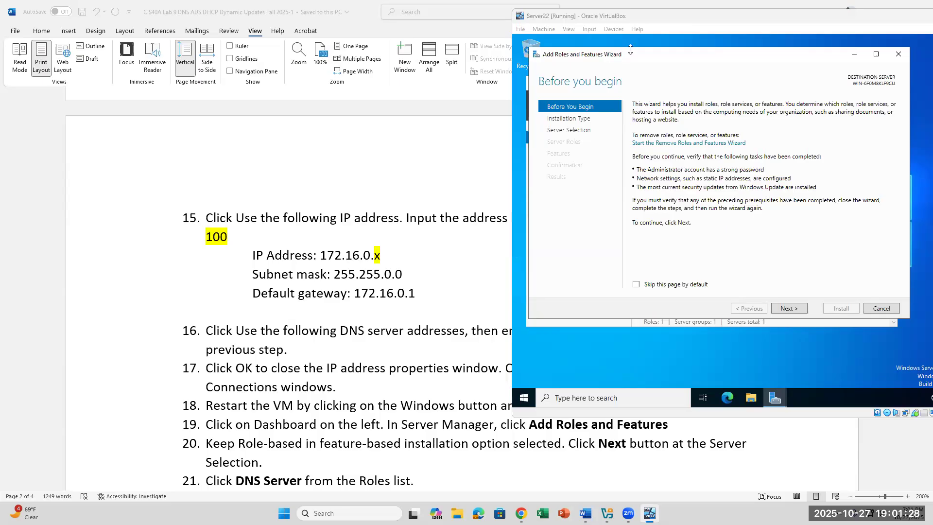
left_click_drag(642, 60, 648, 167)
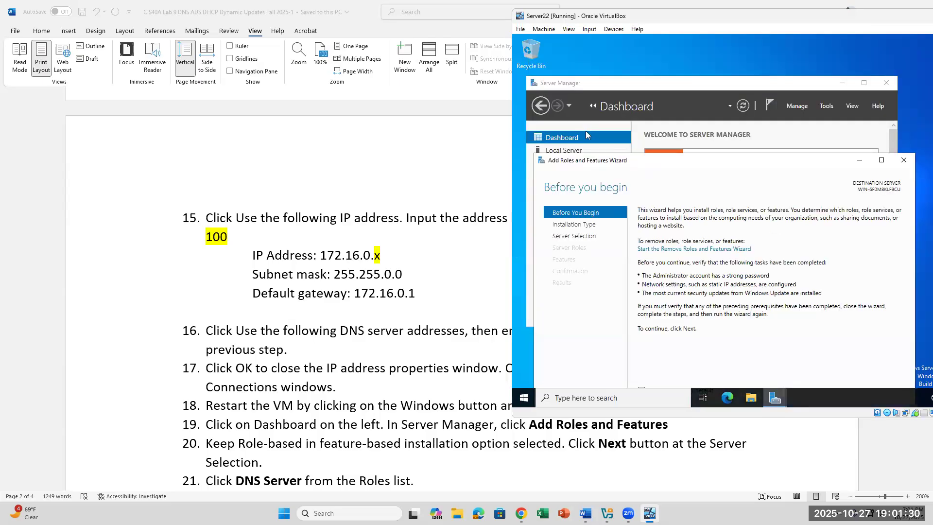
left_click(799, 134)
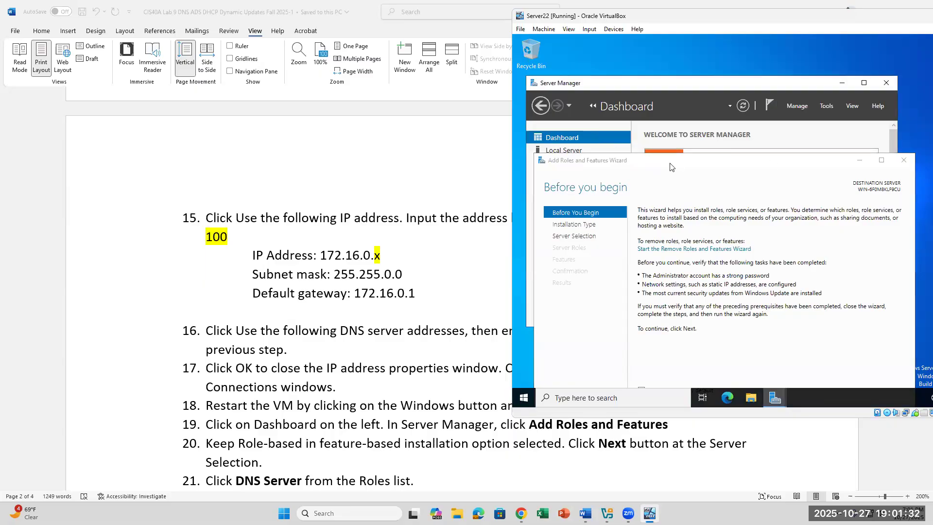
left_click_drag(671, 167, 659, 81)
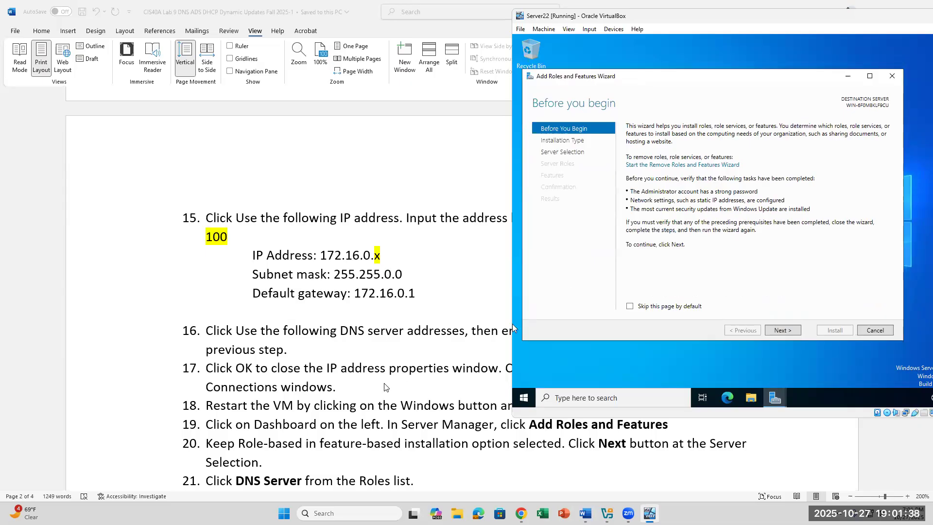
left_click(786, 328)
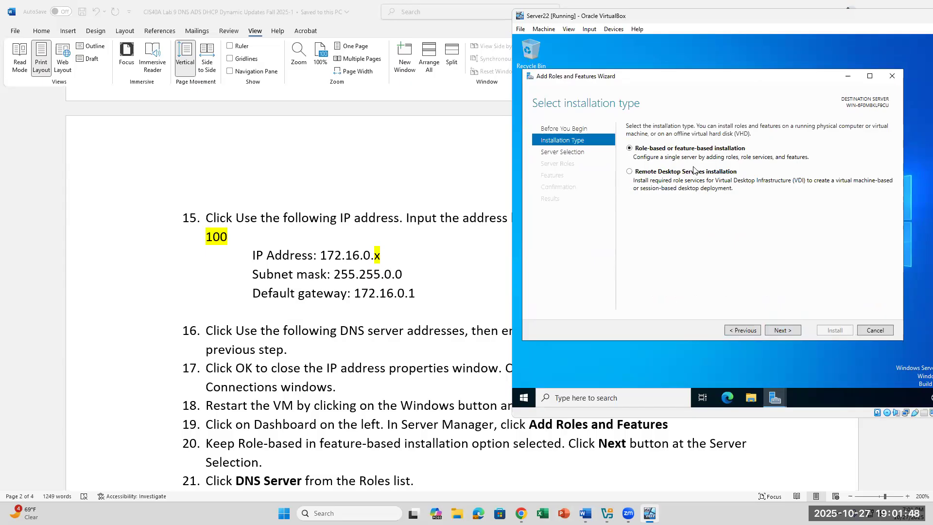
left_click(779, 330)
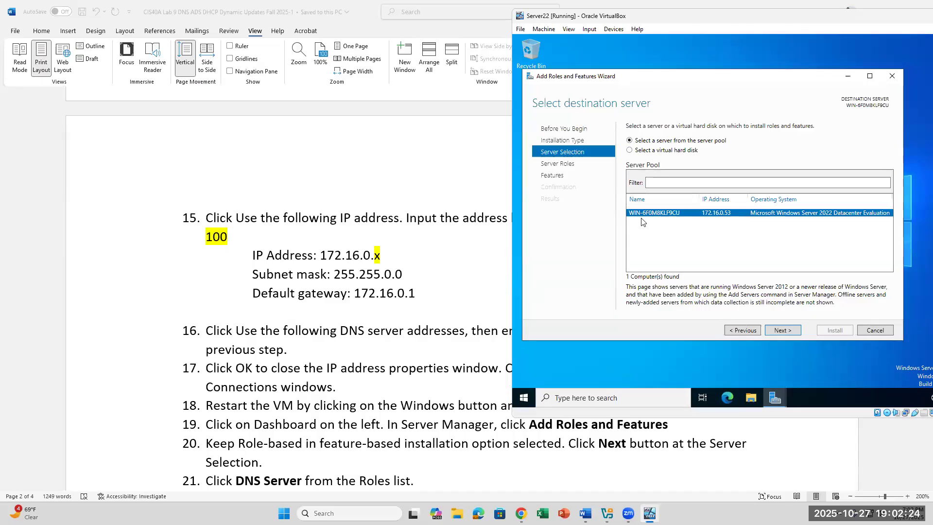
left_click(774, 333)
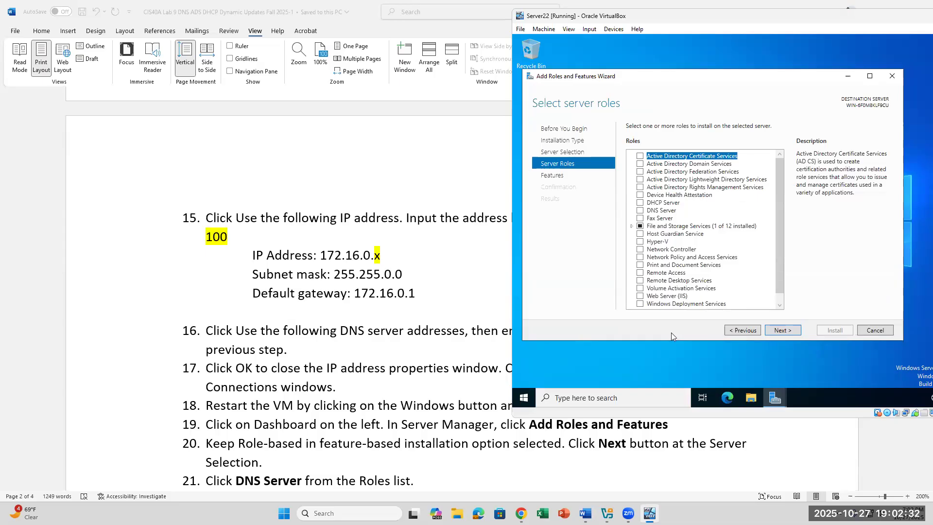
Tick DNS Server, add its DNS Server Tools features, and continue to Features.
left_click(641, 210)
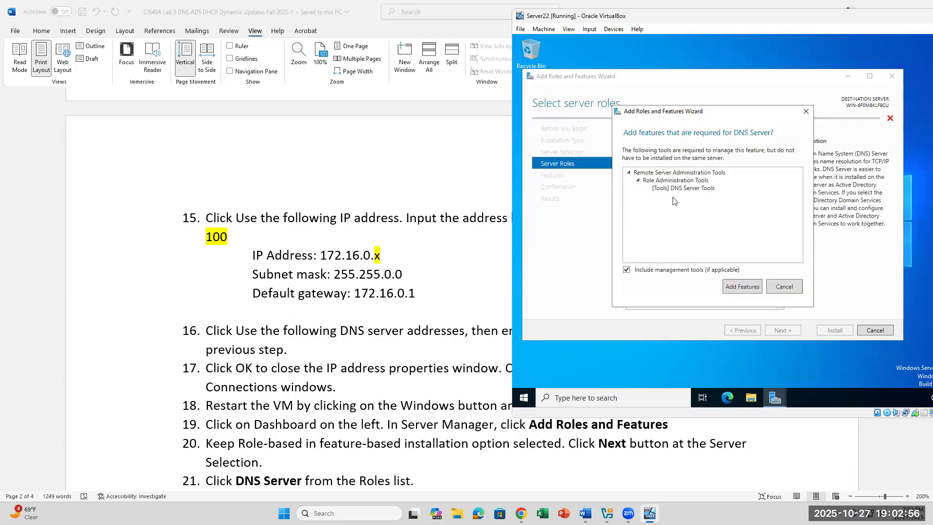
left_click(735, 289)
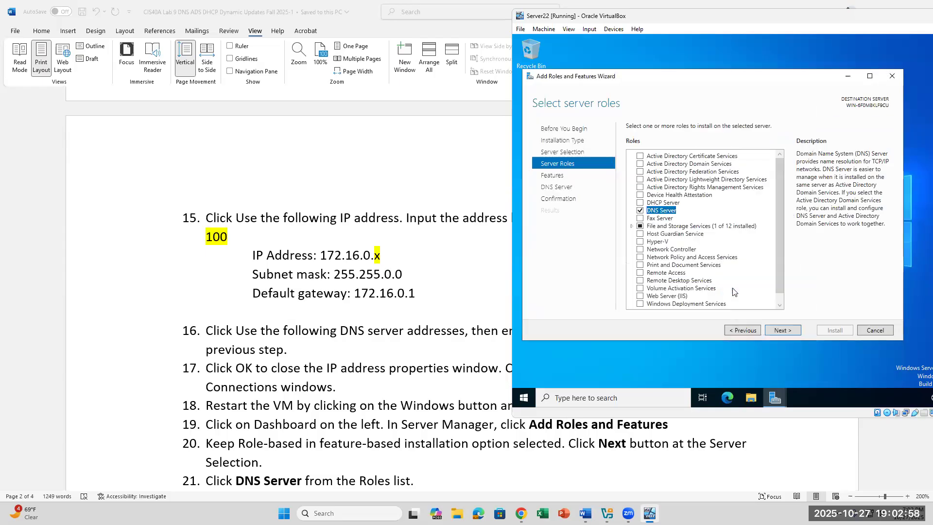
scroll(357, 350, "down", 3)
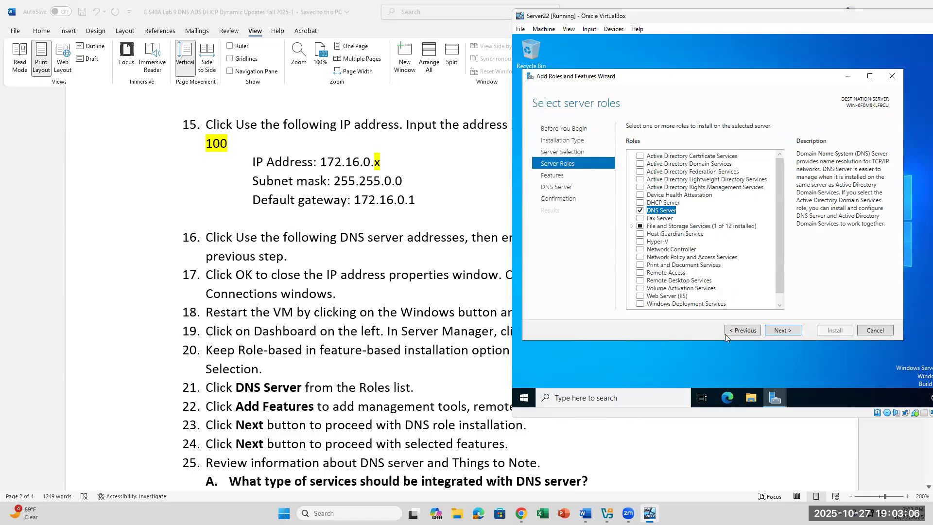
left_click(783, 330)
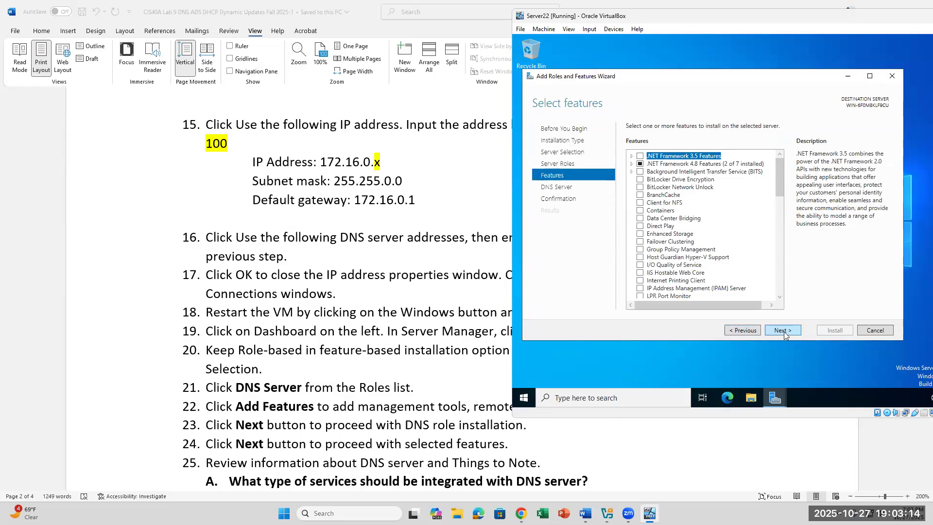
Accept the default features, read the DNS Server notes, and reach the confirmation page.
left_click(783, 331)
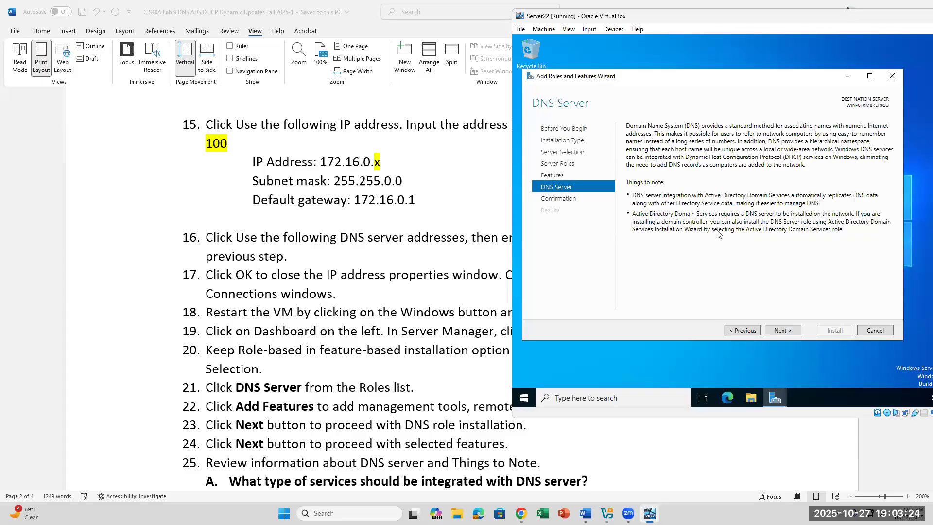
scroll(412, 428, "down", 1)
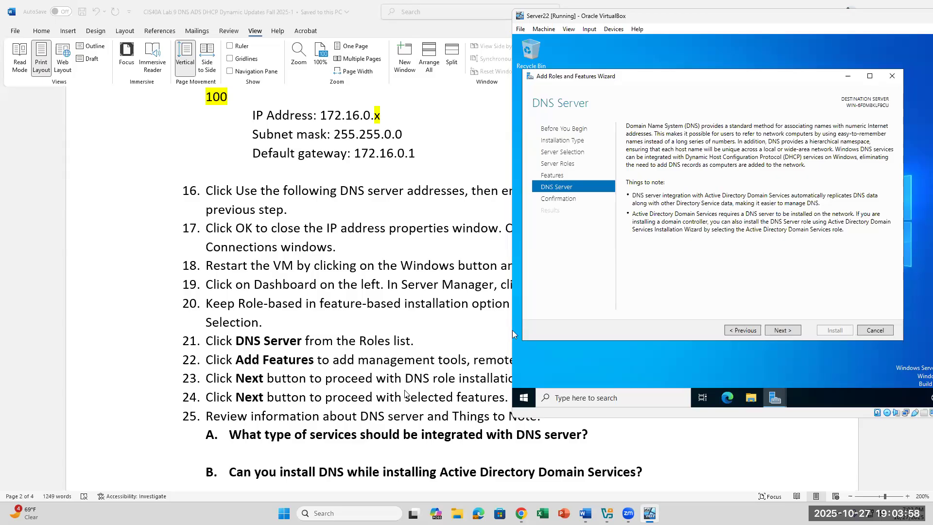
scroll(405, 394, "down", 1)
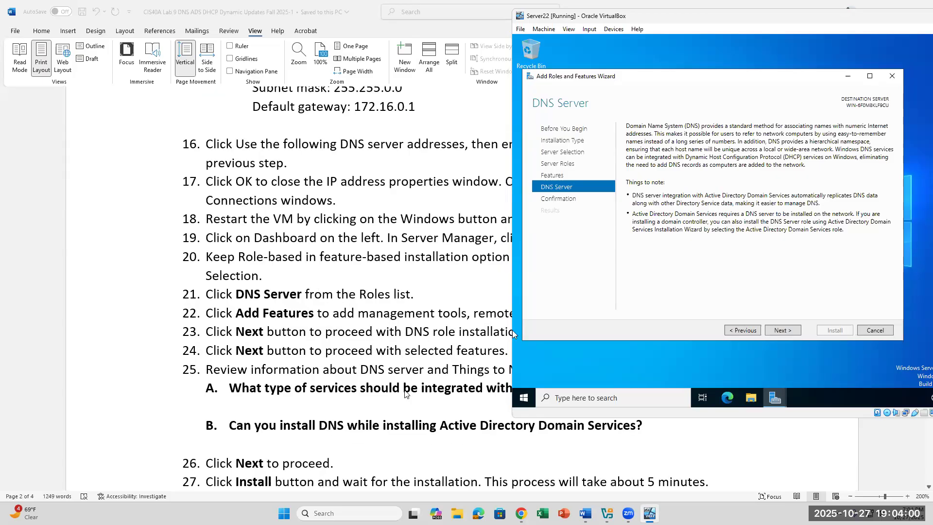
scroll(405, 394, "up", 1)
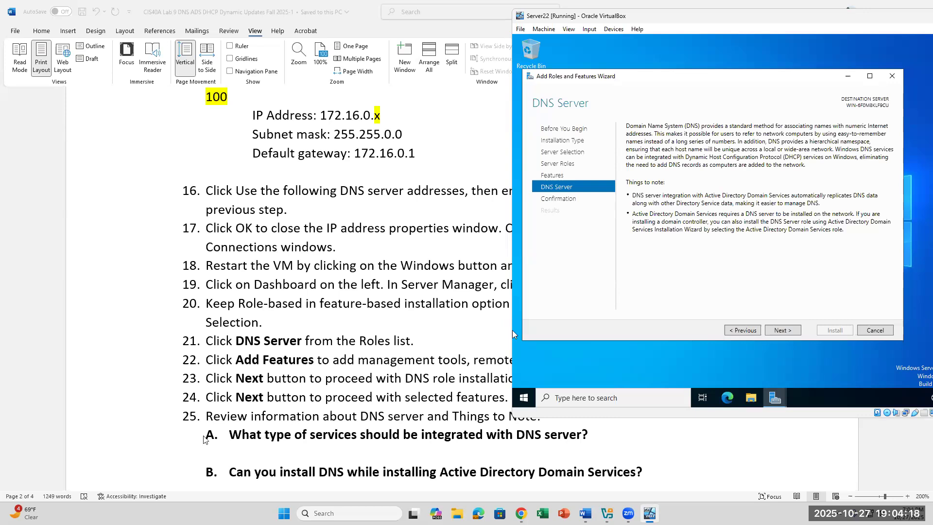
scroll(268, 430, "down", 1)
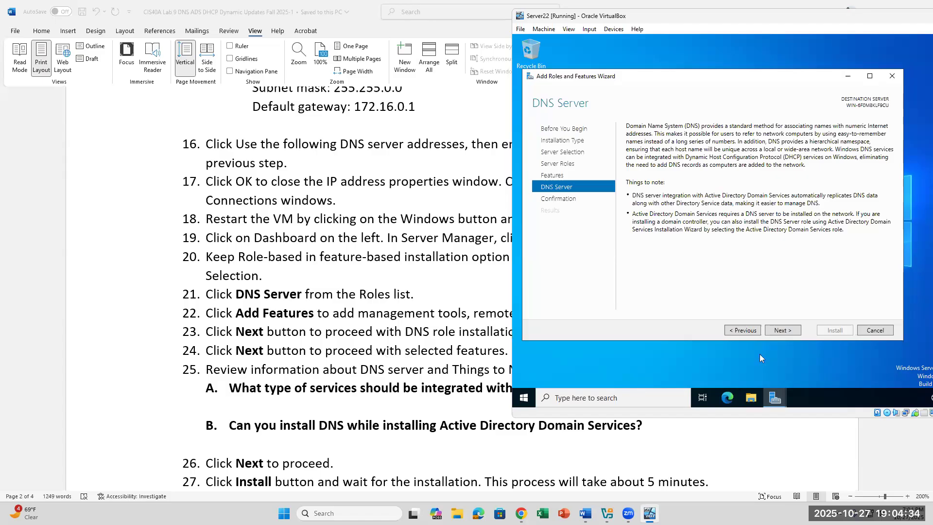
left_click(777, 330)
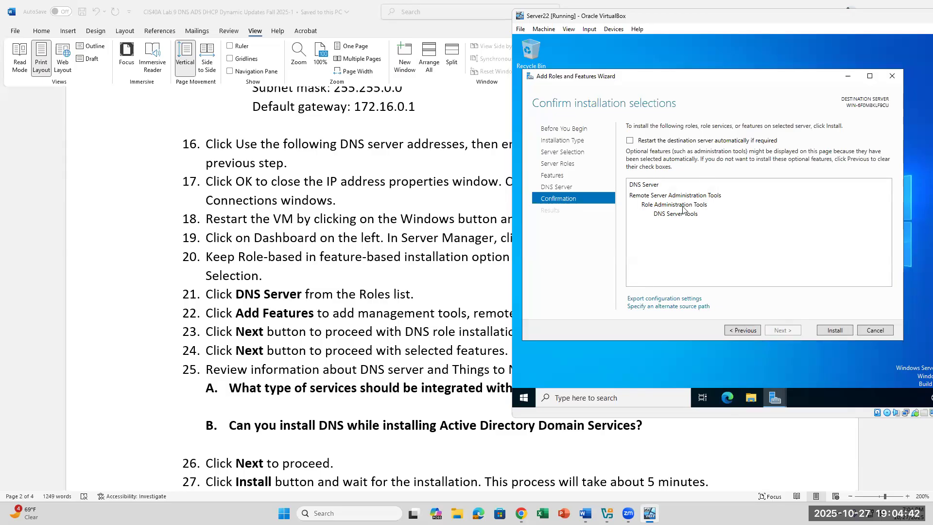
Start installing DNS Server and DNS Server Tools and follow the installation progress.
left_click(841, 332)
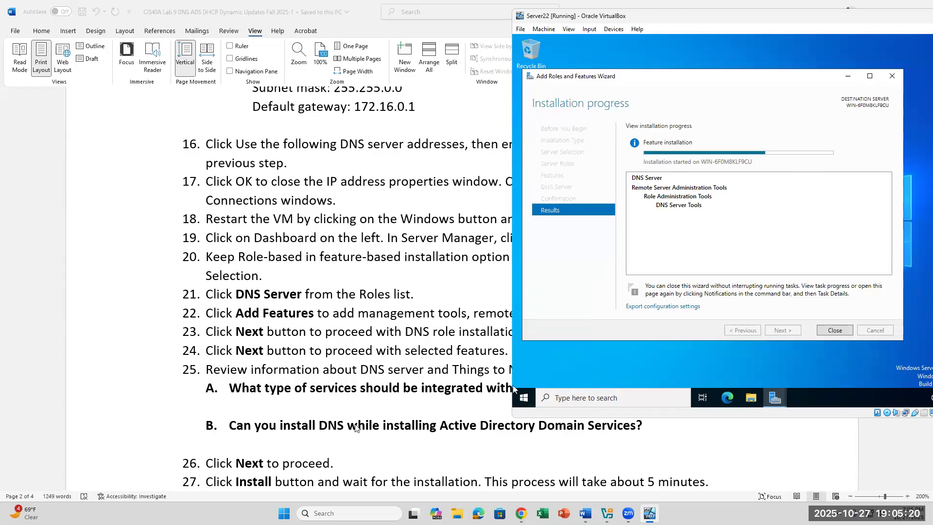
scroll(356, 427, "down", 1)
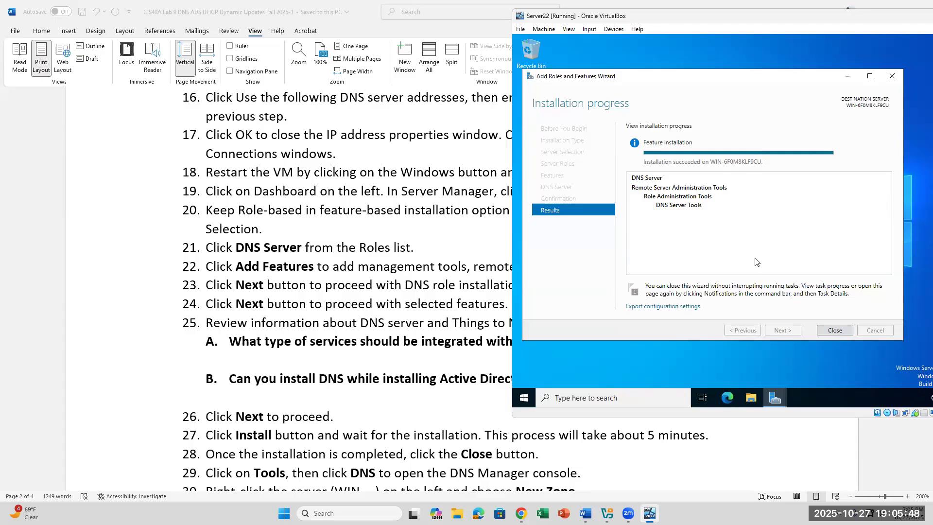
Close the finished wizard, check the lab document, and open Server Manager's Tools menu.
left_click(834, 330)
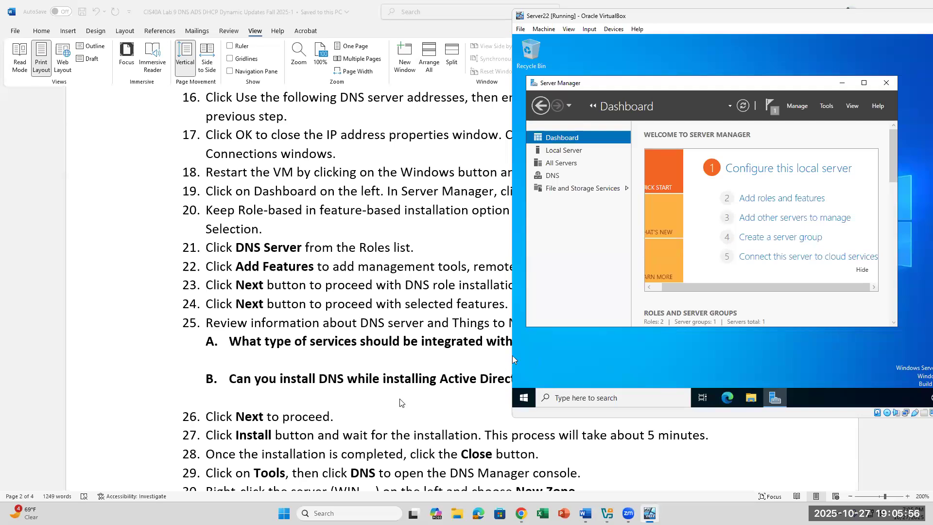
left_click(696, 451)
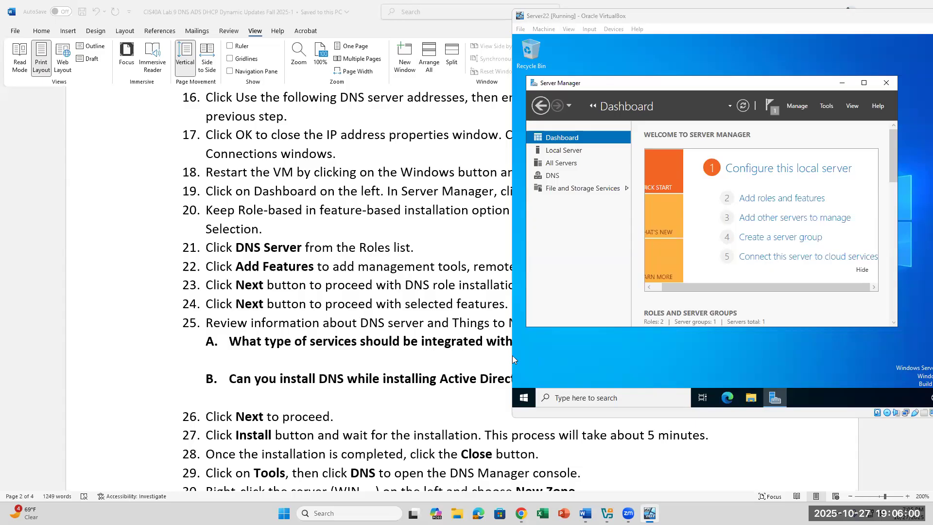
left_click(825, 110)
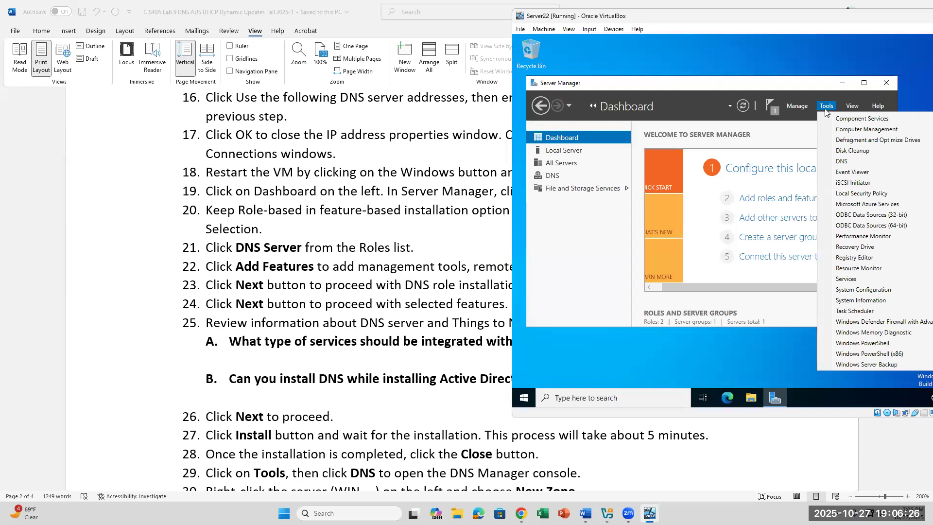
Launch DNS Manager and select the WIN-6F0M8KLF9CU server node.
left_click(839, 163)
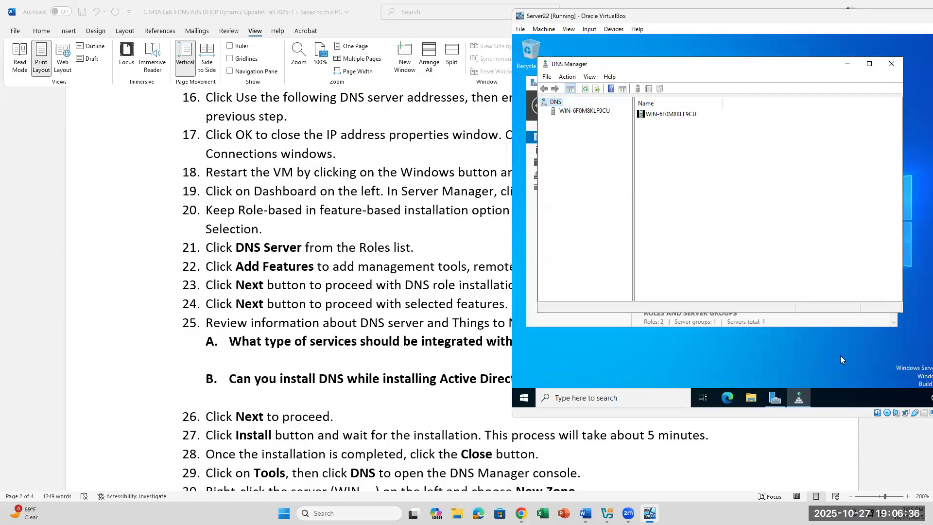
scroll(397, 431, "down", 2)
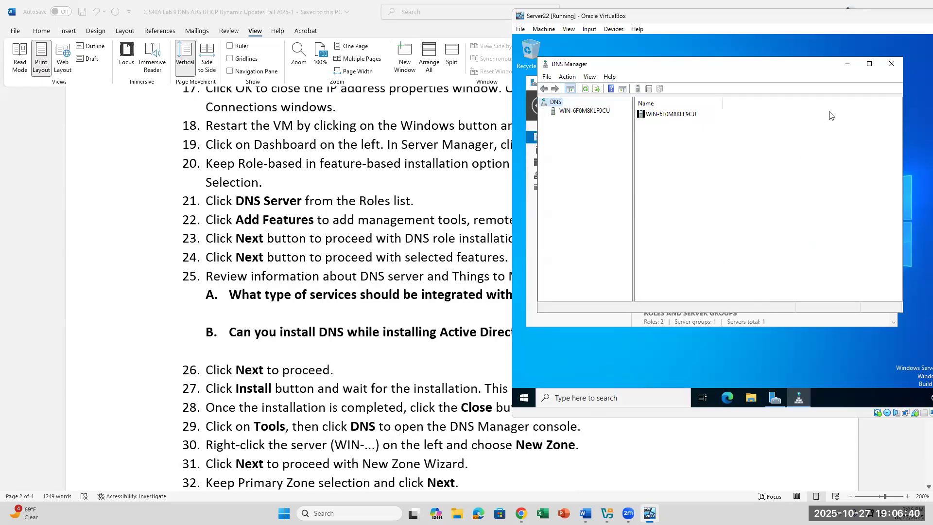
left_click(591, 113)
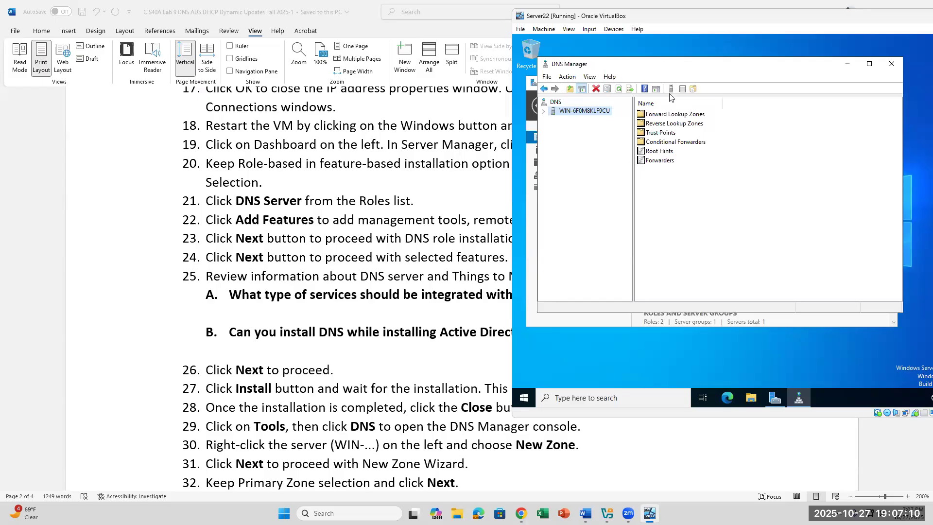
Expand the WIN-6F0M8KLF9CU node and launch New Zone from its right-click menu, after one cancelled attempt.
left_click(543, 111)
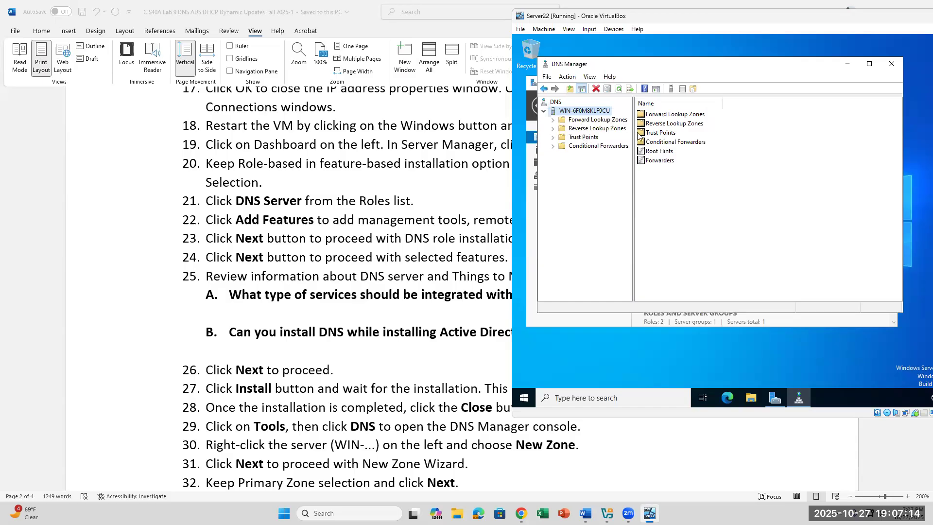
right_click(564, 112)
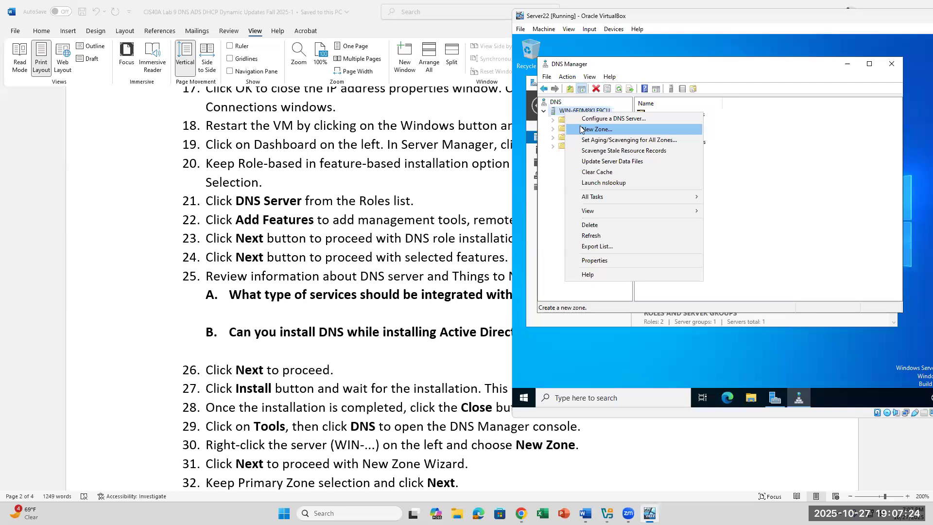
left_click(580, 129)
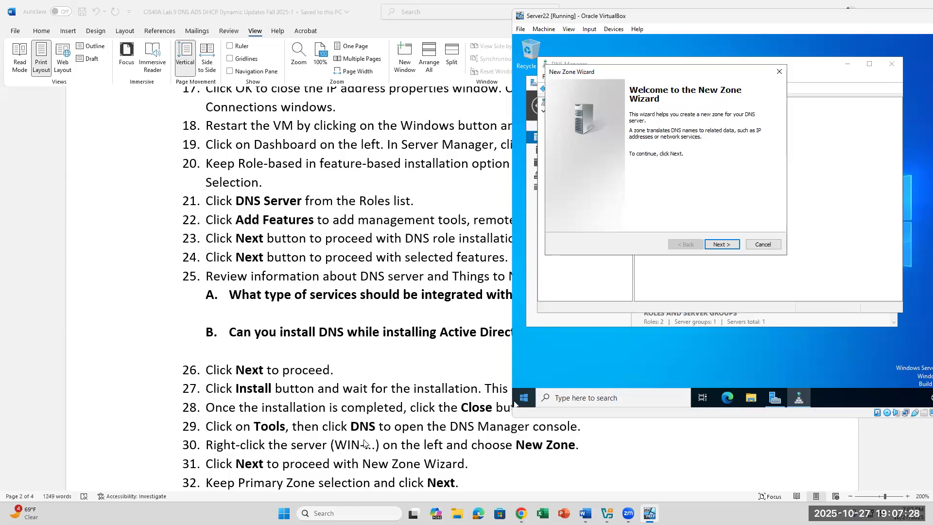
scroll(368, 428, "down", 1)
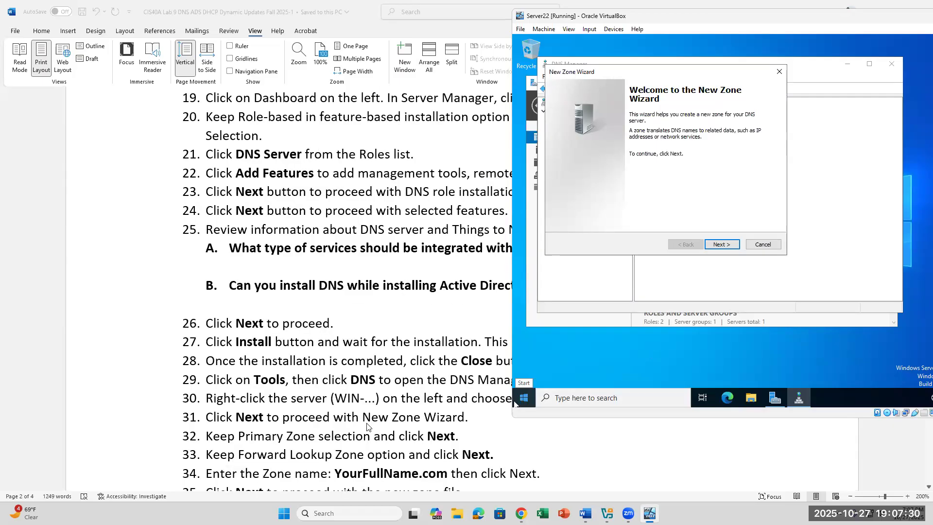
scroll(367, 427, "up", 1)
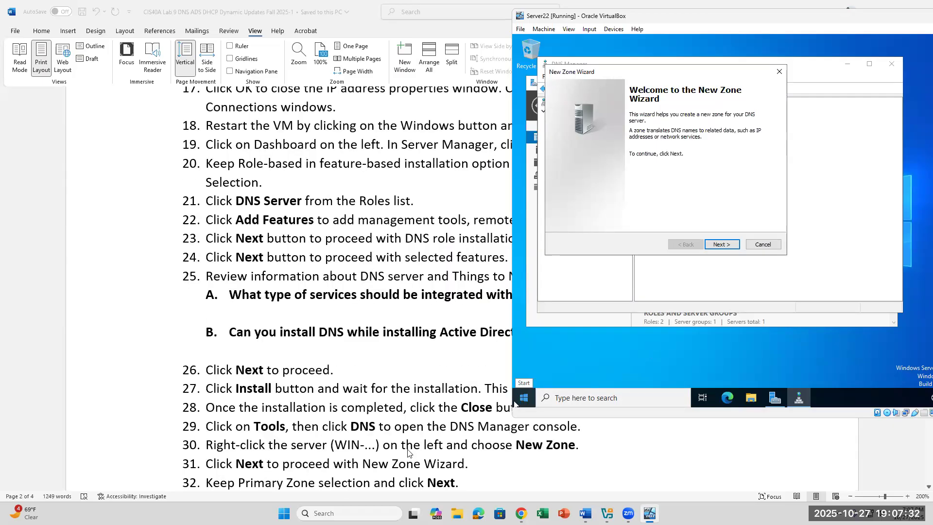
left_click(782, 74)
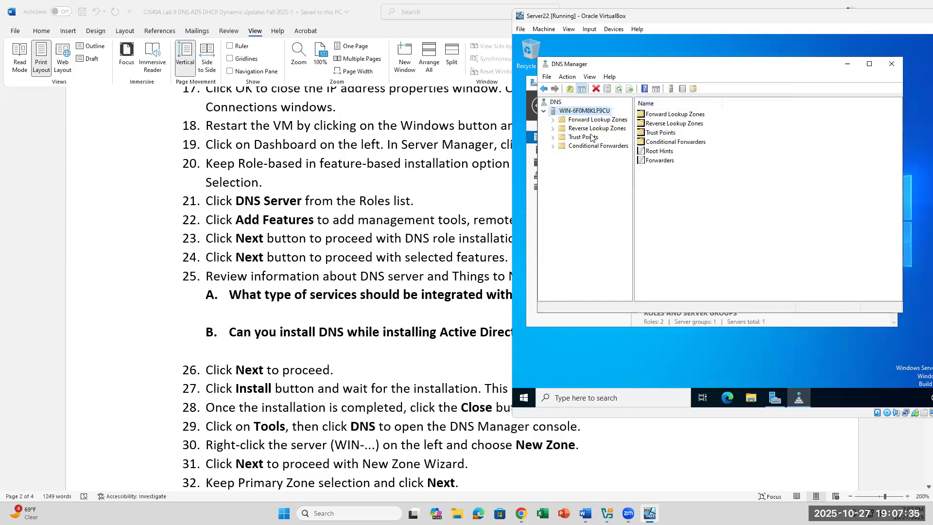
right_click(563, 115)
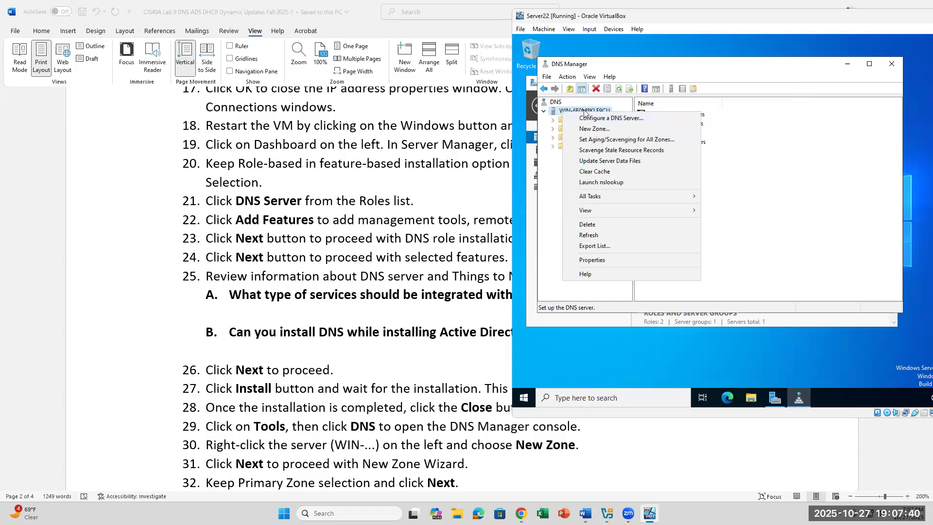
left_click(553, 115)
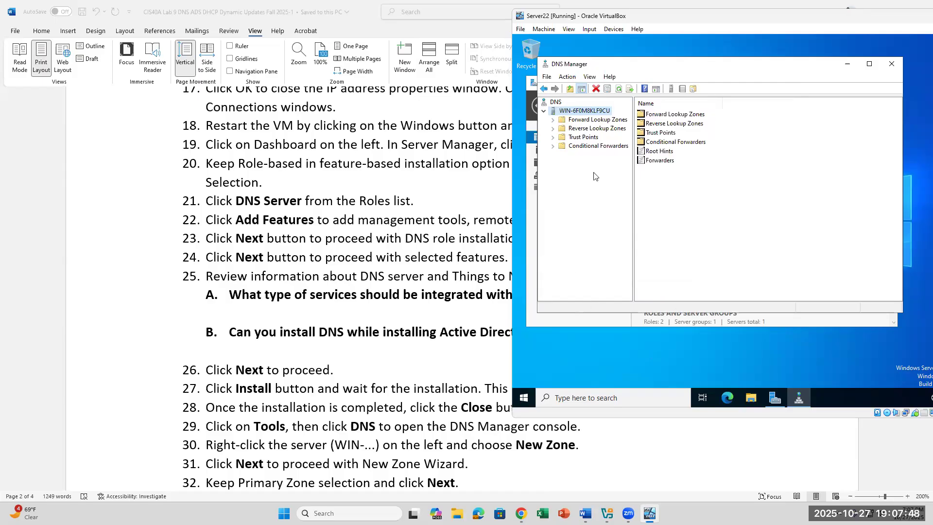
right_click(578, 113)
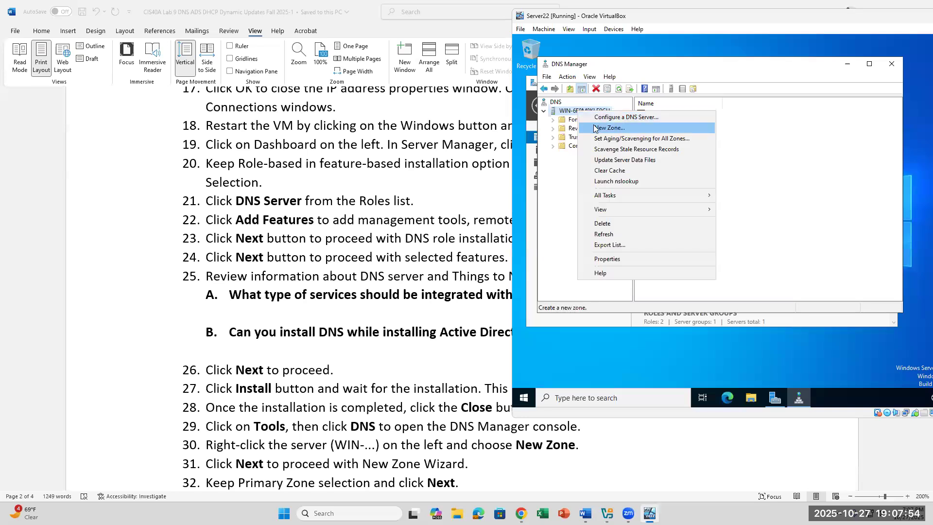
left_click(595, 125)
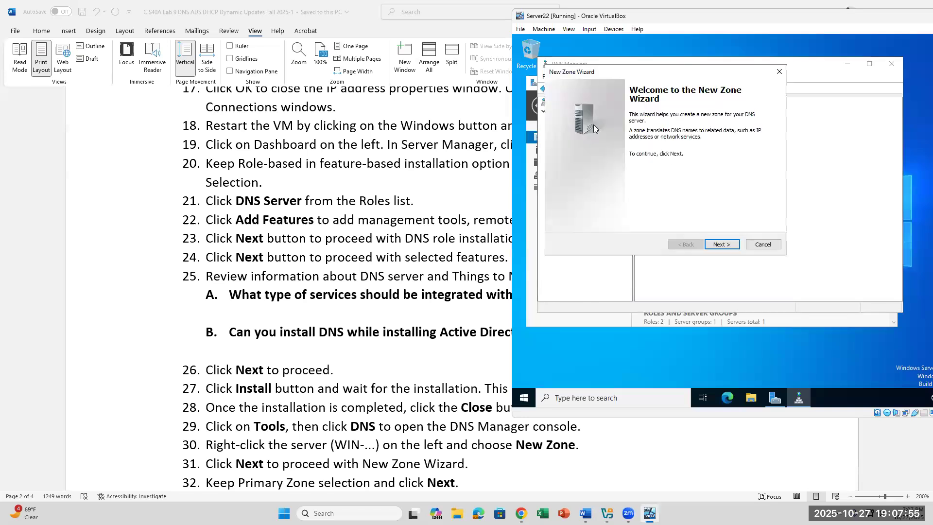
Pass the New Zone Wizard's welcome page and keep Primary zone as the zone type.
left_click(729, 245)
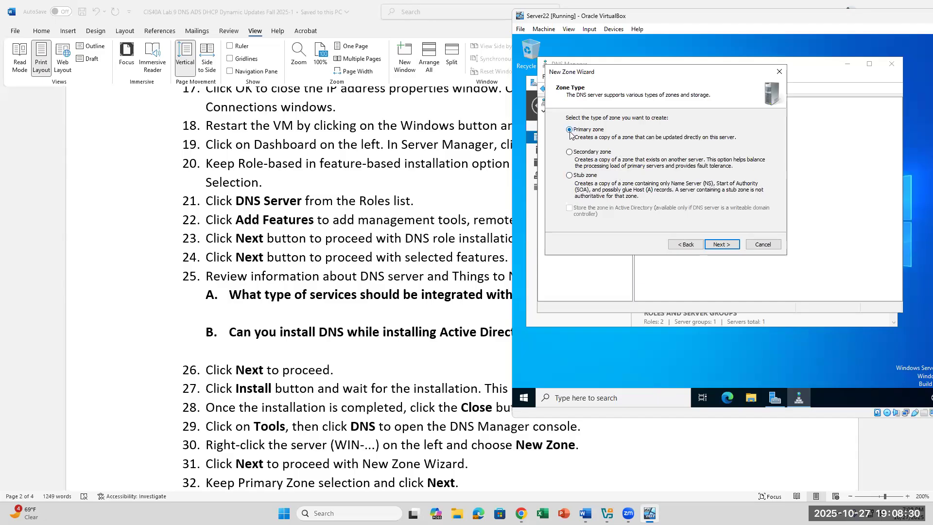
left_click(729, 245)
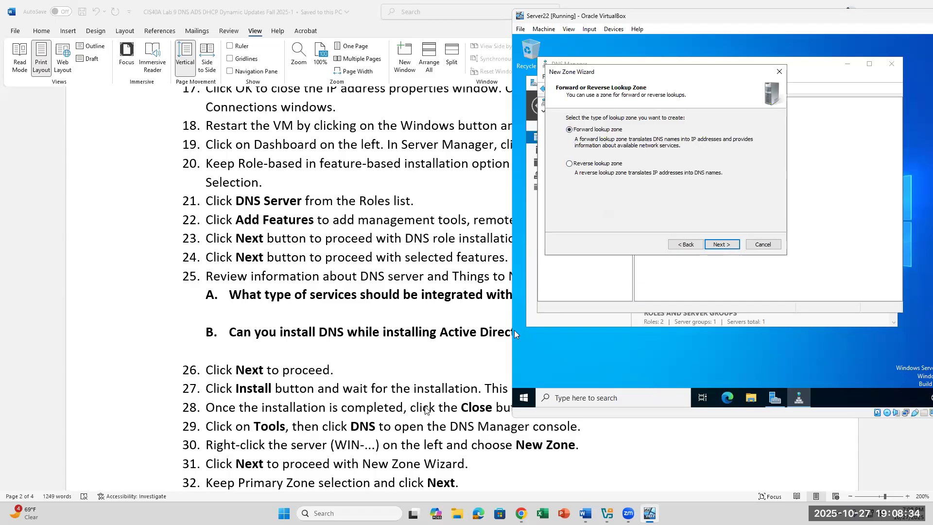
scroll(426, 409, "down", 1)
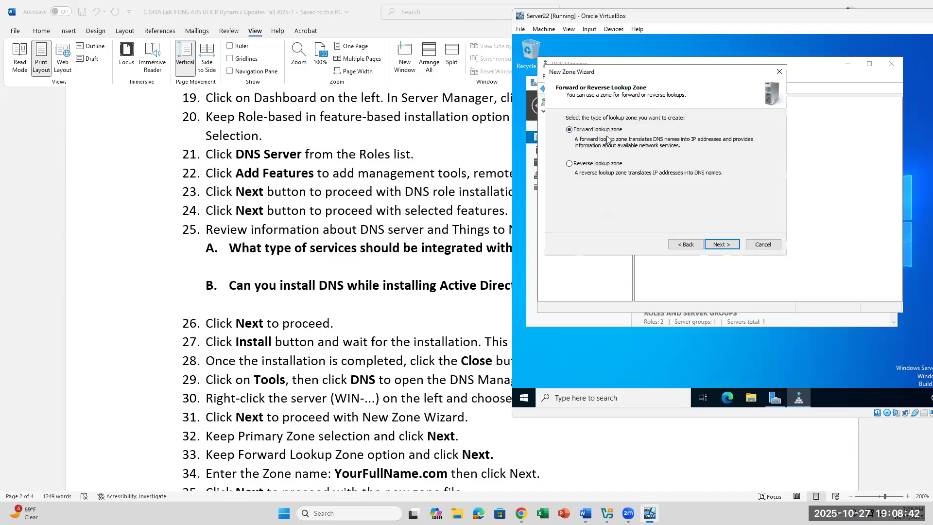
Keep Forward lookup zone and name the zone the student's full name plus .com.
left_click(720, 245)
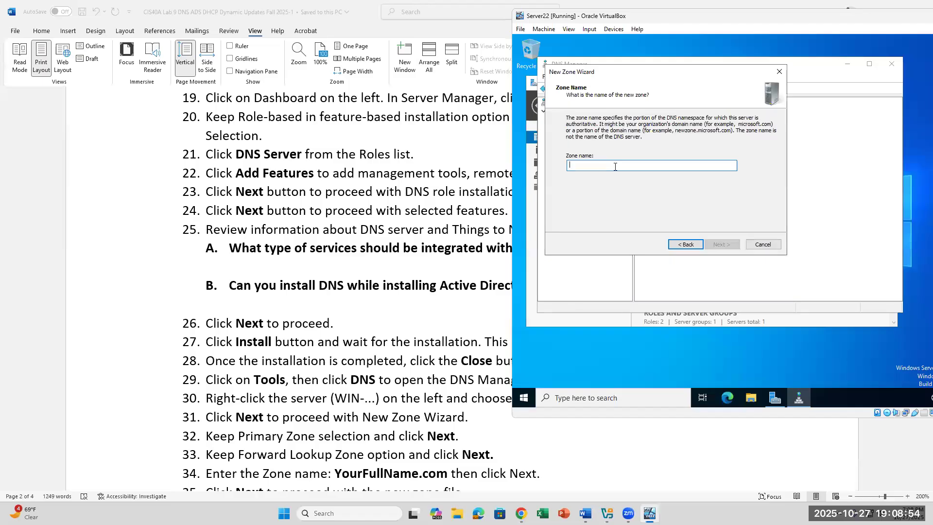
type("KASEYN")
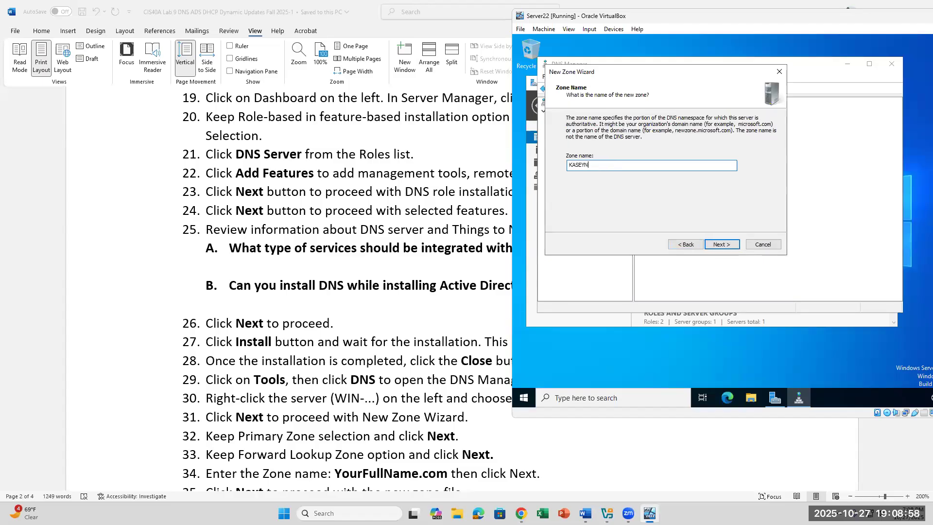
type("GUYEN.COM")
left_click(720, 247)
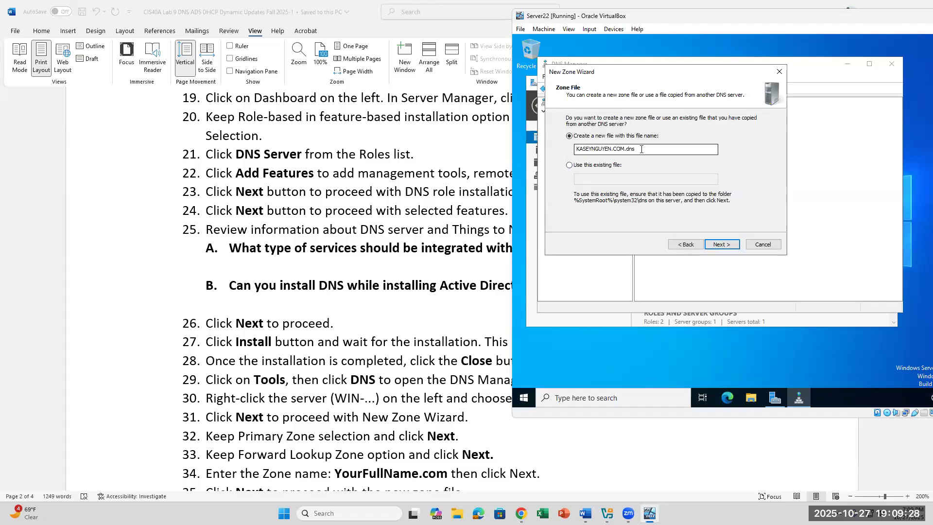
Create a new zone file, keep dynamic updates disallowed, and finish creating the forward zone.
left_click(716, 248)
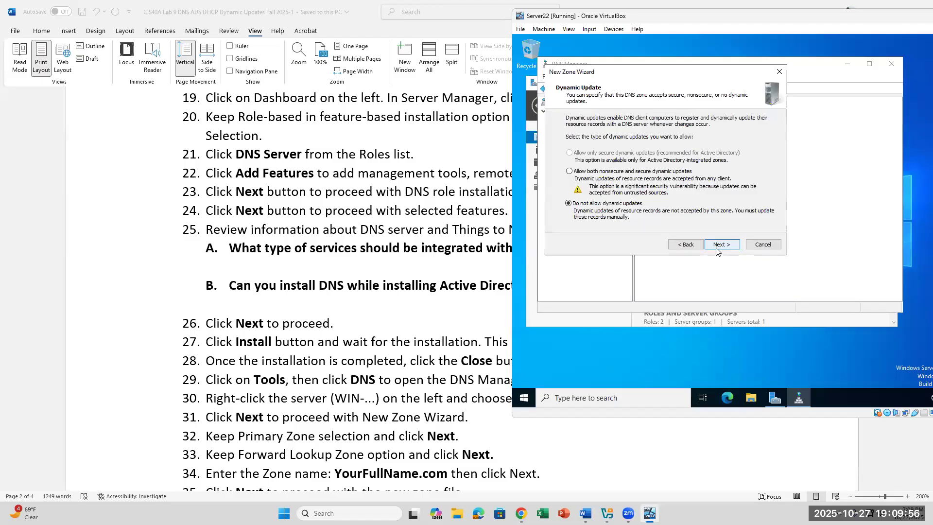
left_click(716, 246)
left_click(721, 245)
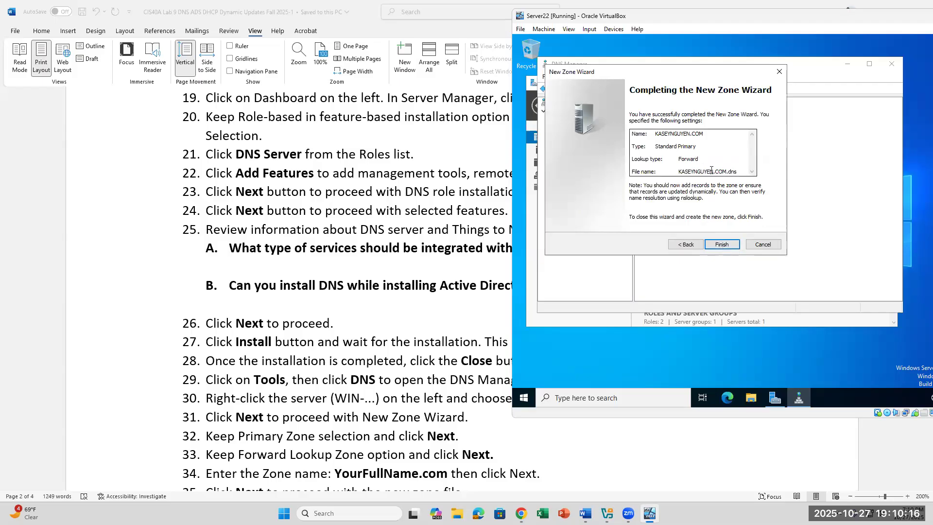
left_click(720, 247)
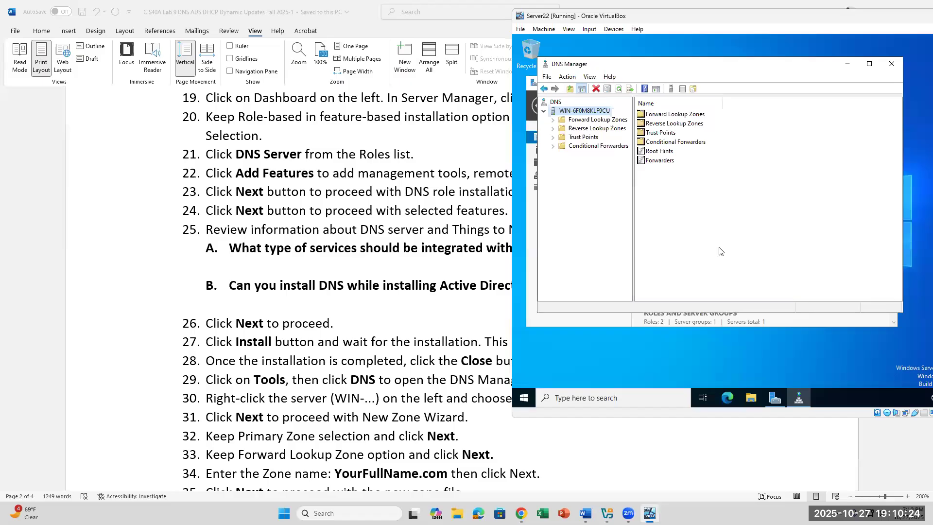
Expand Forward Lookup Zones to check the new .com zone, then select Reverse Lookup Zones.
scroll(387, 416, "down", 1)
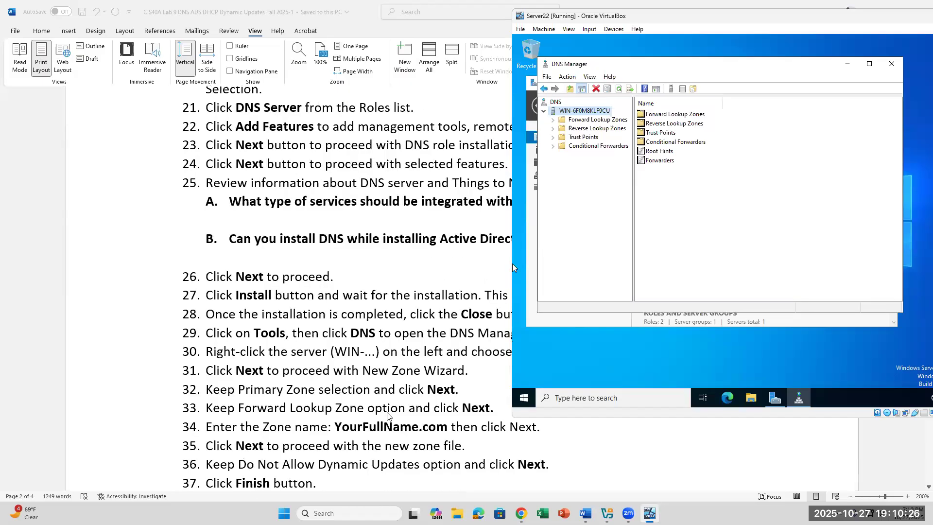
scroll(388, 416, "down", 1)
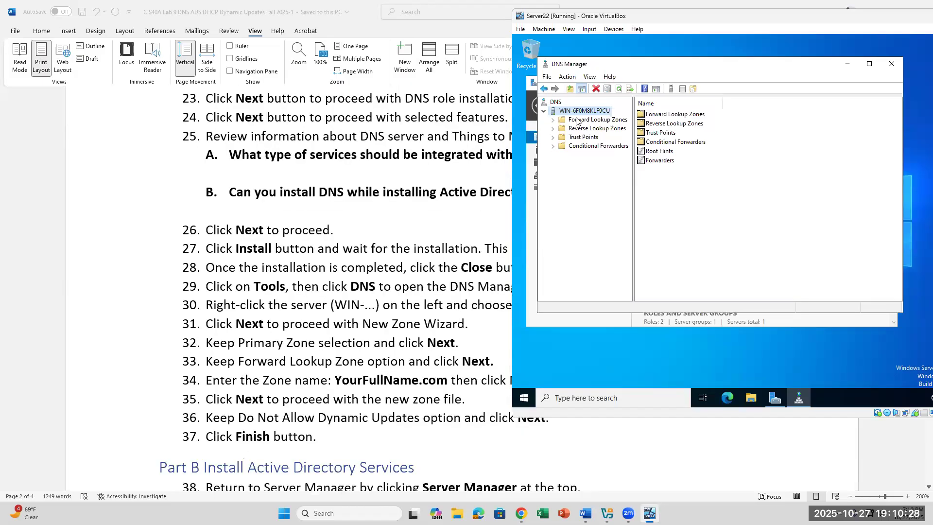
left_click(553, 120)
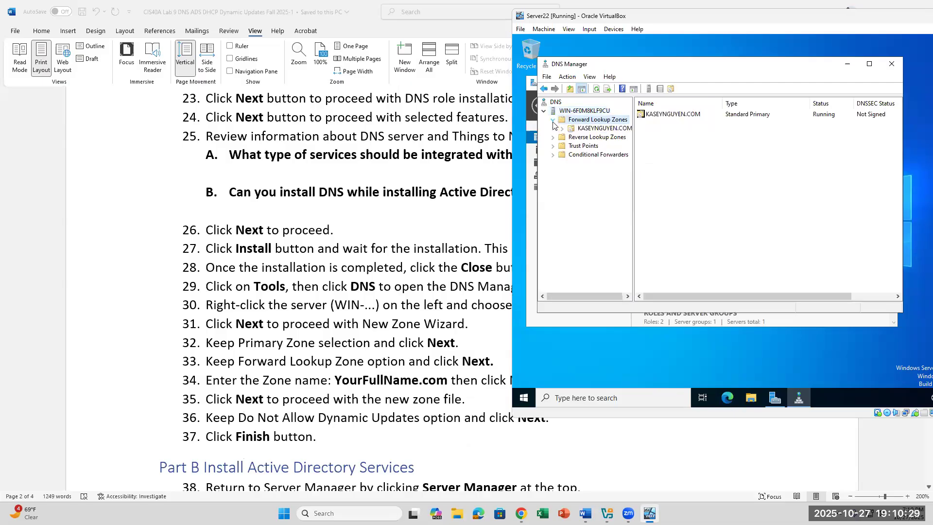
left_click(585, 129)
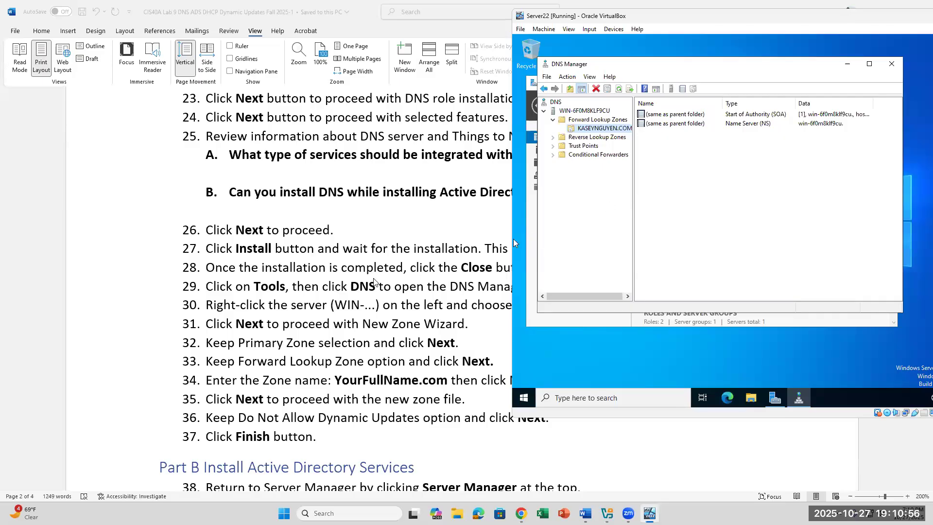
scroll(374, 282, "down", 1)
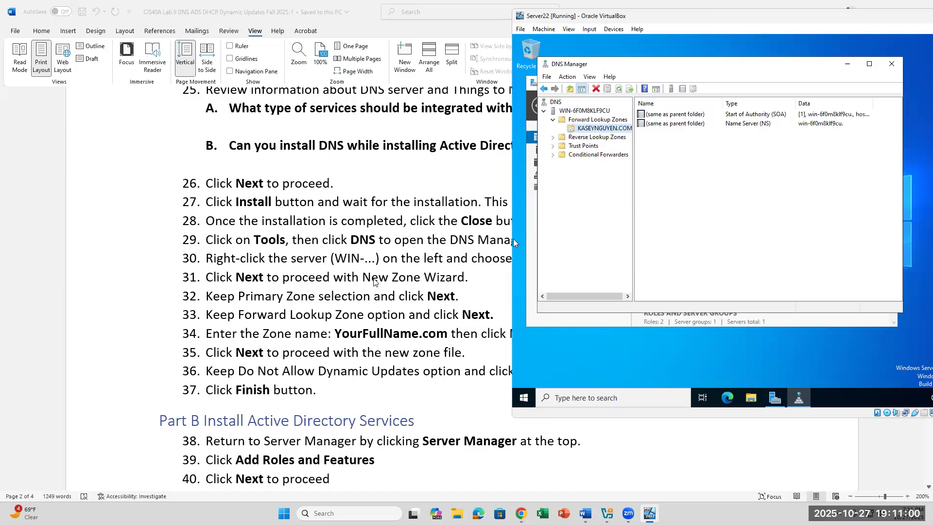
left_click(561, 139)
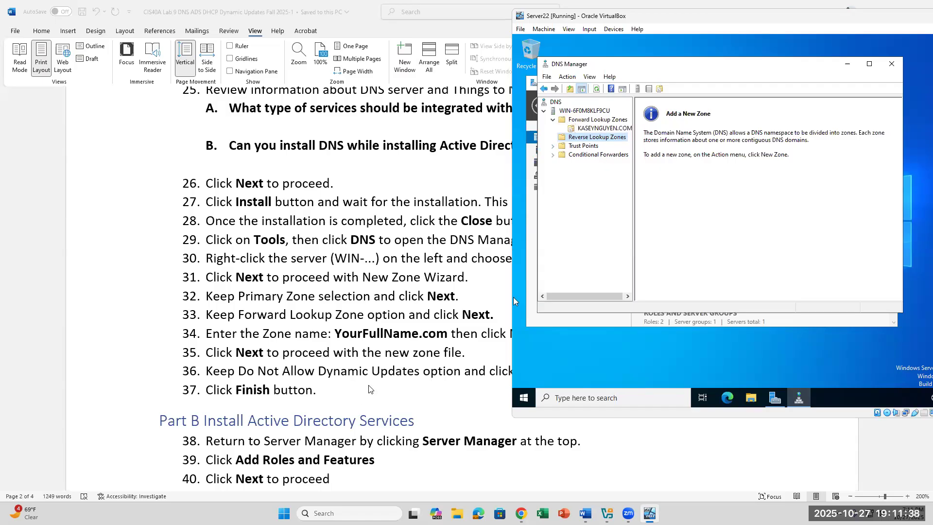
scroll(514, 297, "down", 1)
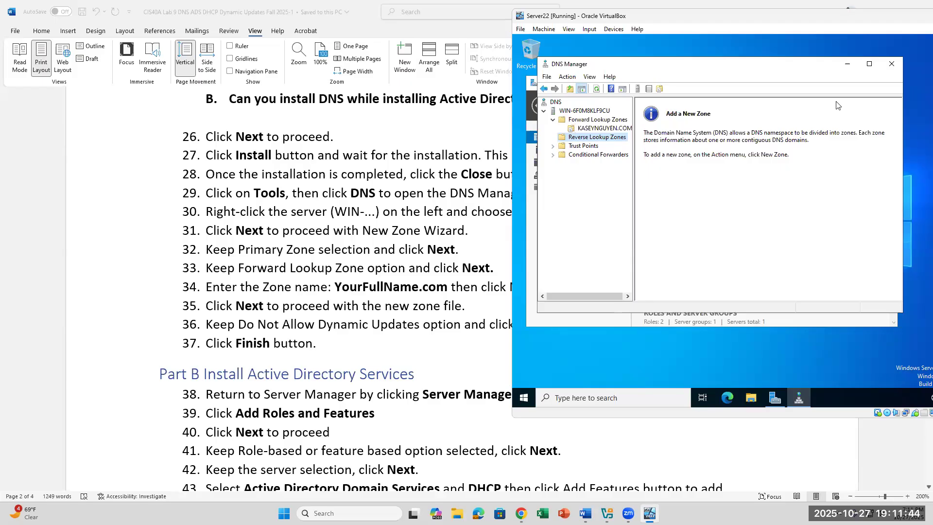
Close DNS Manager and launch Add roles and features from the Server Manager Dashboard.
left_click(893, 63)
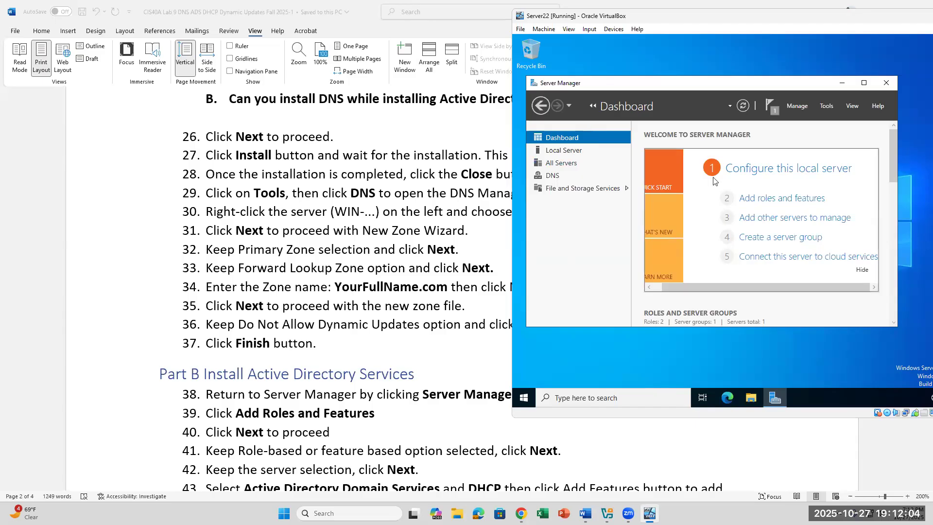
left_click(761, 197)
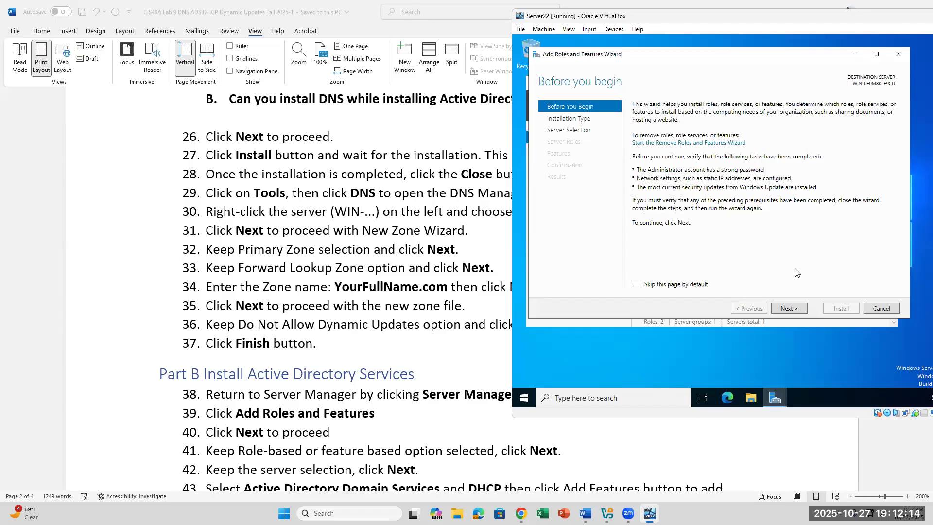
Keep role-based installation on this server, then check Active Directory Domain Services with its required features.
left_click(789, 310)
left_click(790, 309)
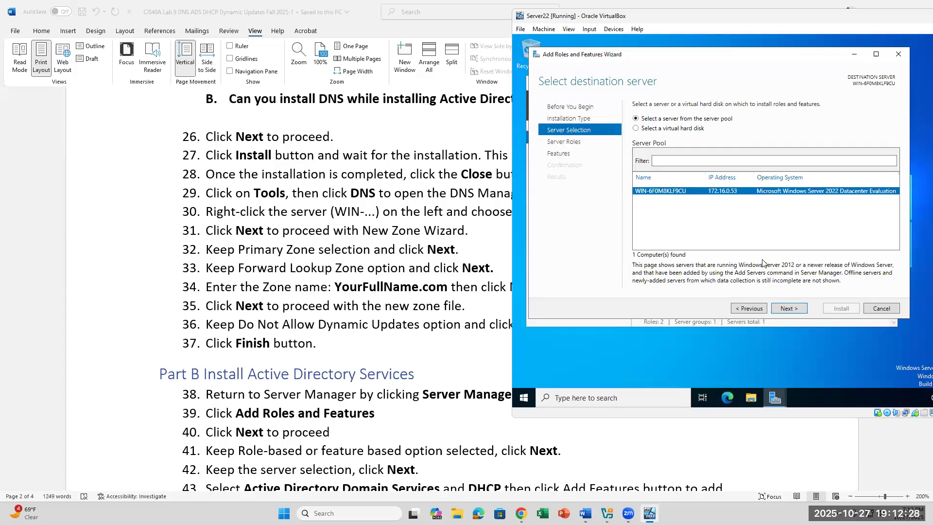
left_click(790, 314)
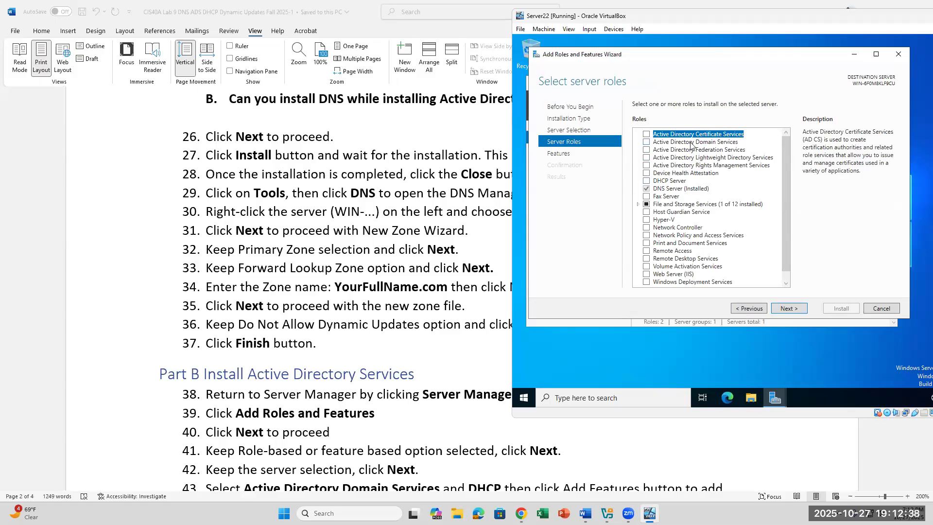
scroll(376, 312, "down", 2)
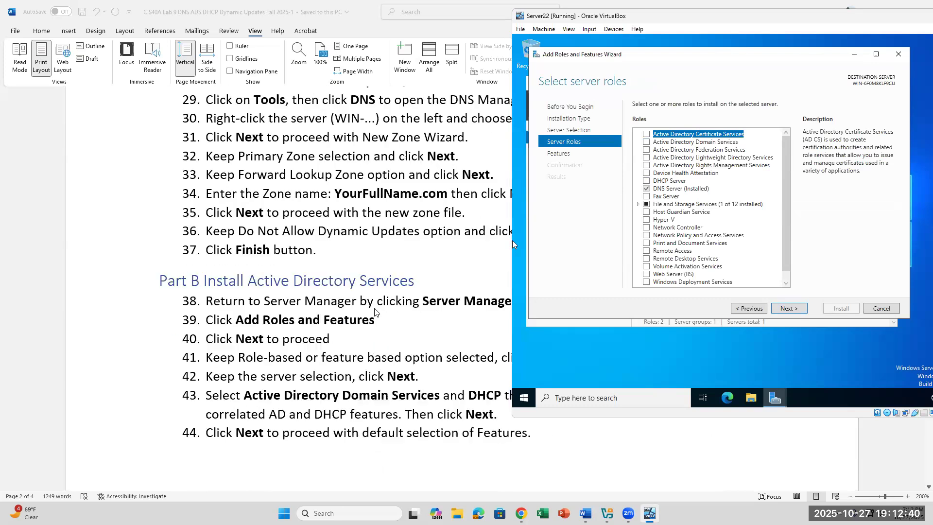
scroll(375, 312, "up", 1)
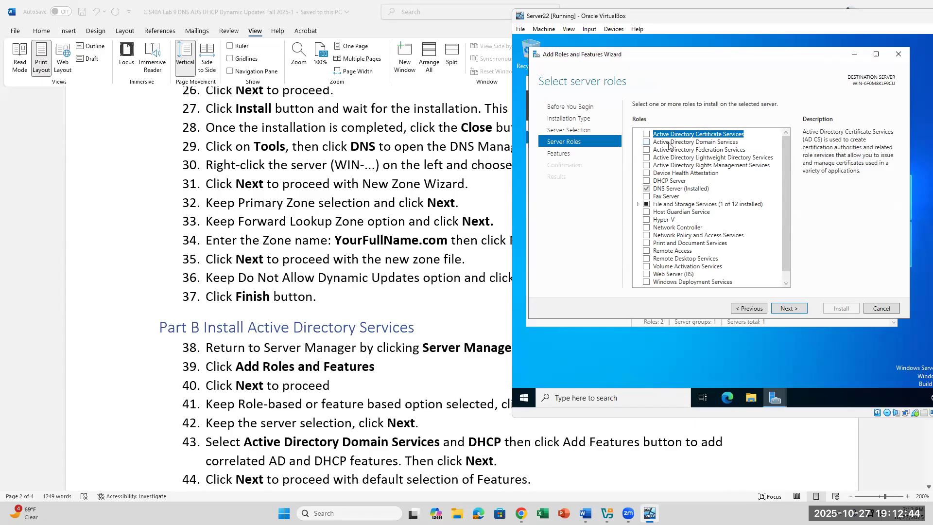
left_click(646, 142)
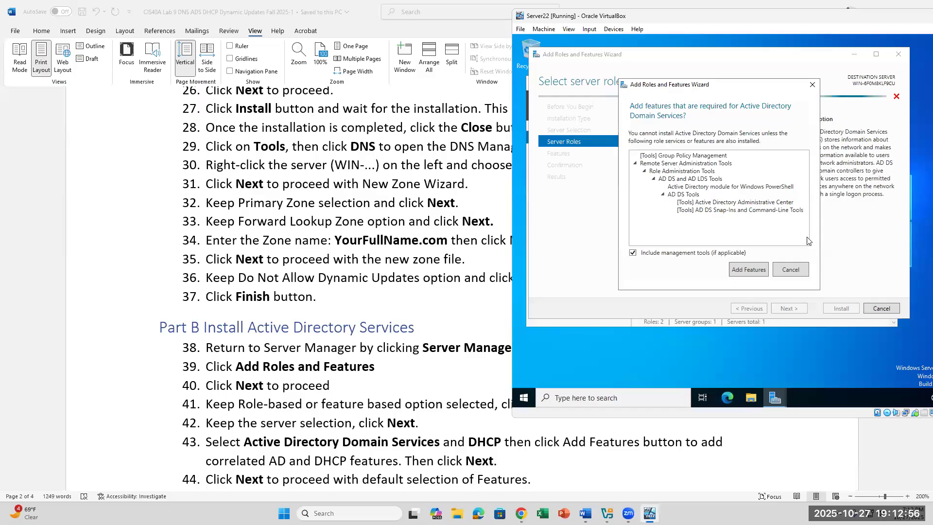
left_click(744, 270)
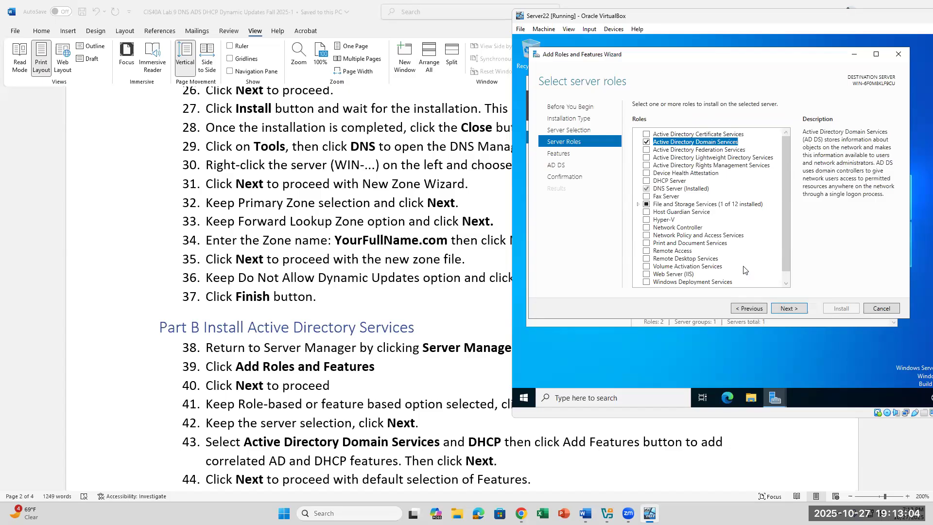
Return to server roles, add DHCP Server with its management features, and continue to Select features.
left_click(786, 309)
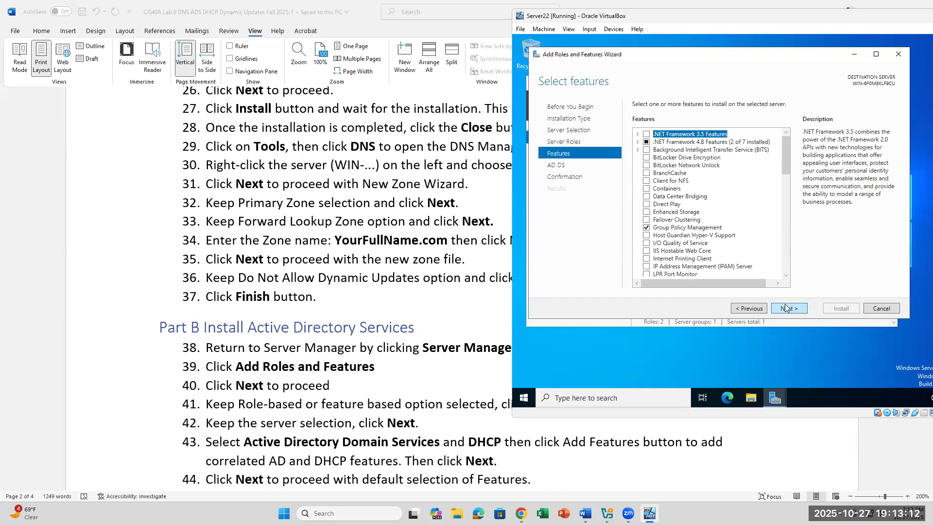
left_click(752, 307)
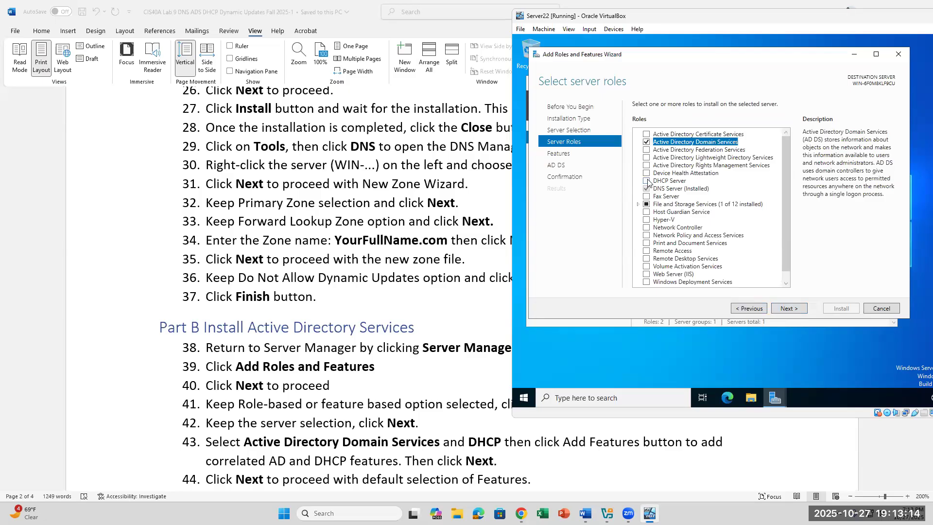
left_click(647, 181)
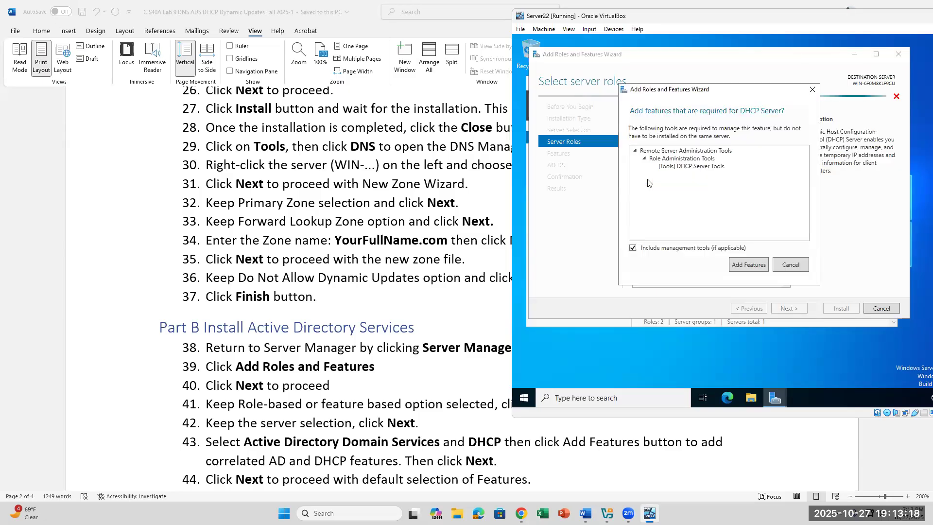
left_click(746, 265)
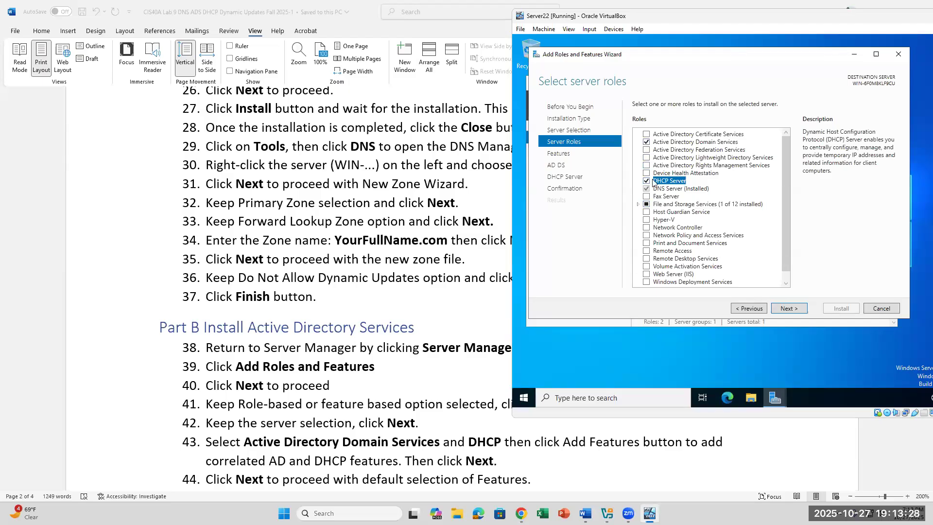
left_click(803, 309)
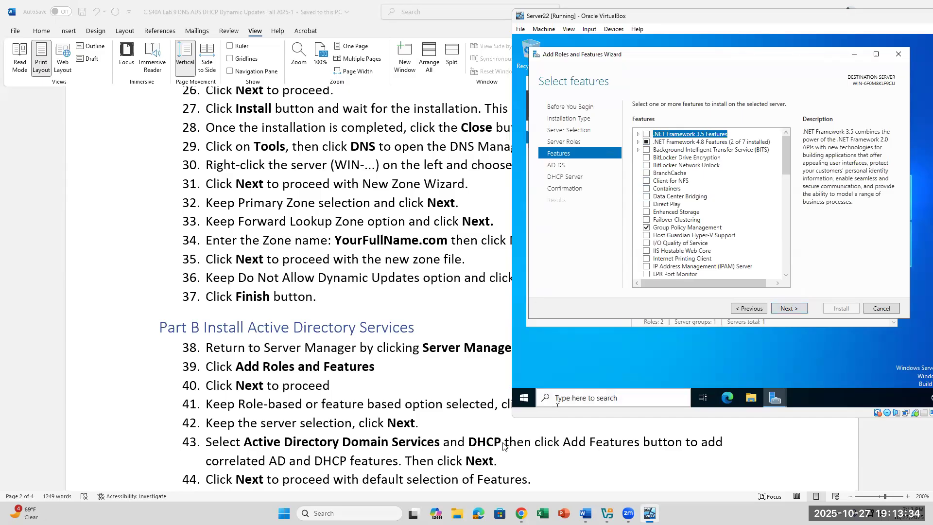
scroll(474, 464, "down", 1)
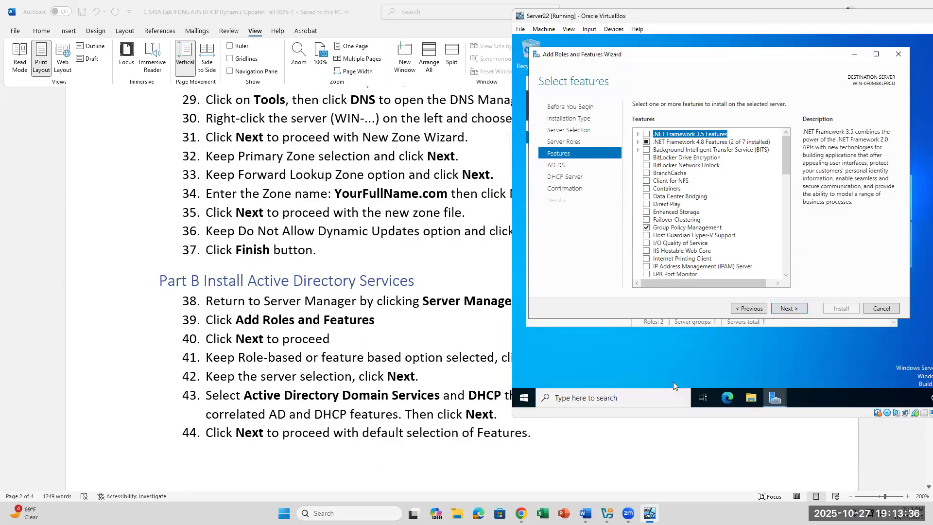
Leave the default features unchanged and advance to the AD DS information page.
left_click(788, 310)
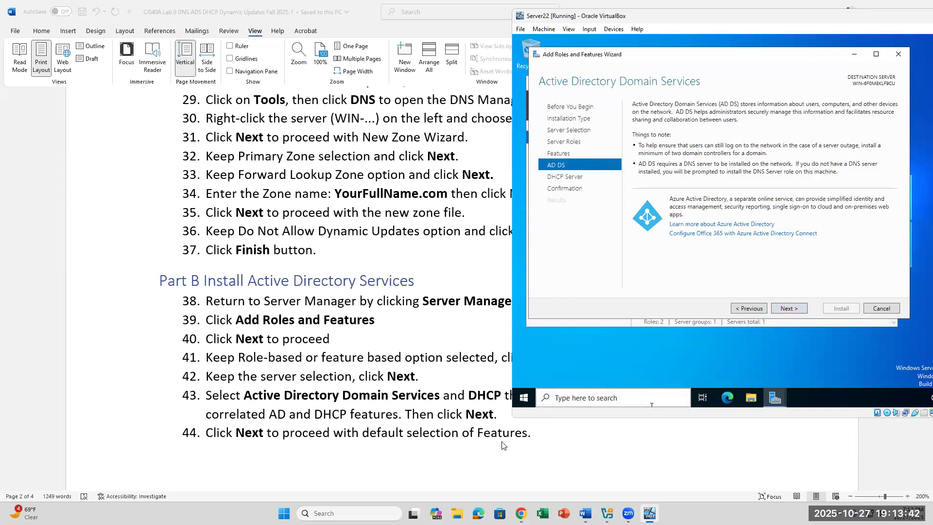
scroll(501, 445, "down", 5)
scroll(502, 445, "down", 1)
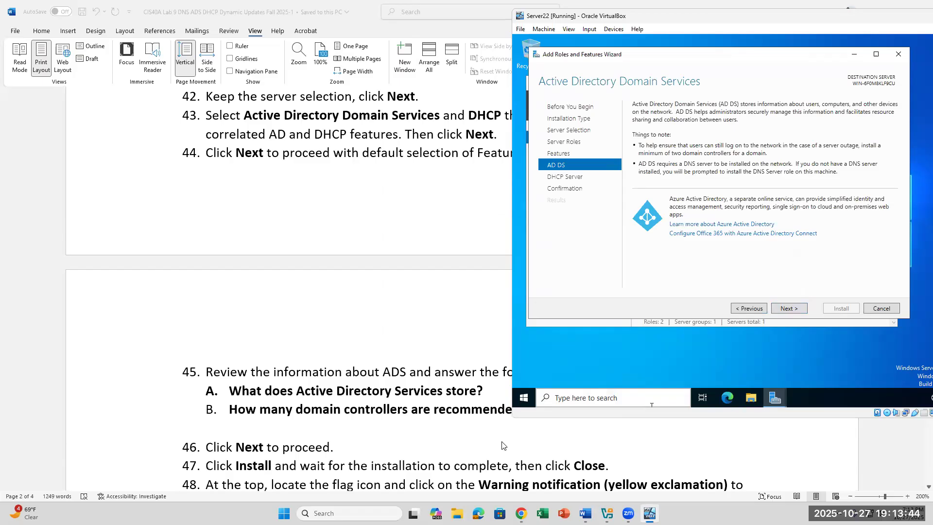
scroll(502, 445, "up", 1)
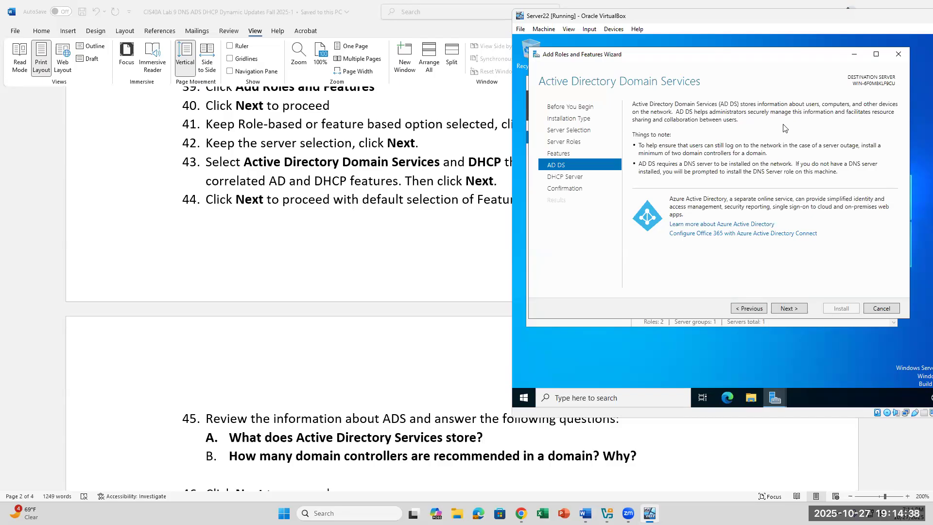
left_click(767, 445)
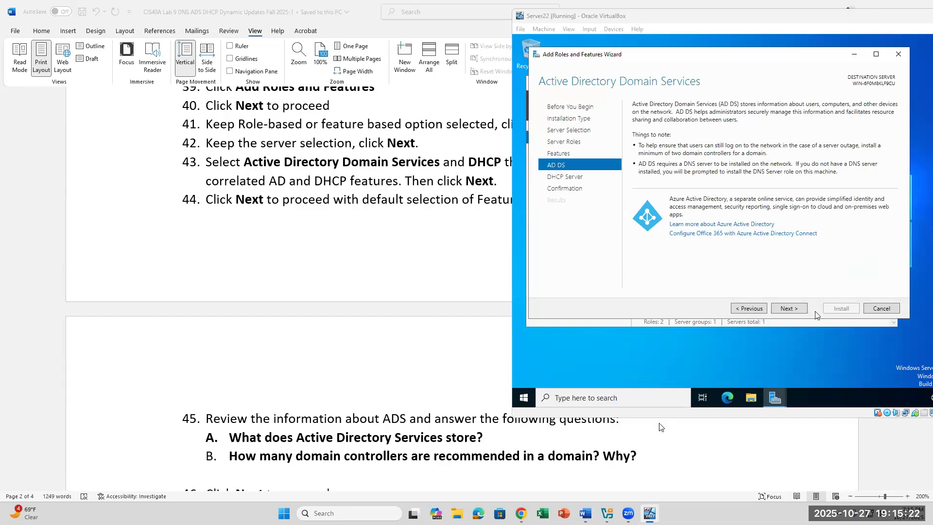
scroll(515, 437, "down", 2)
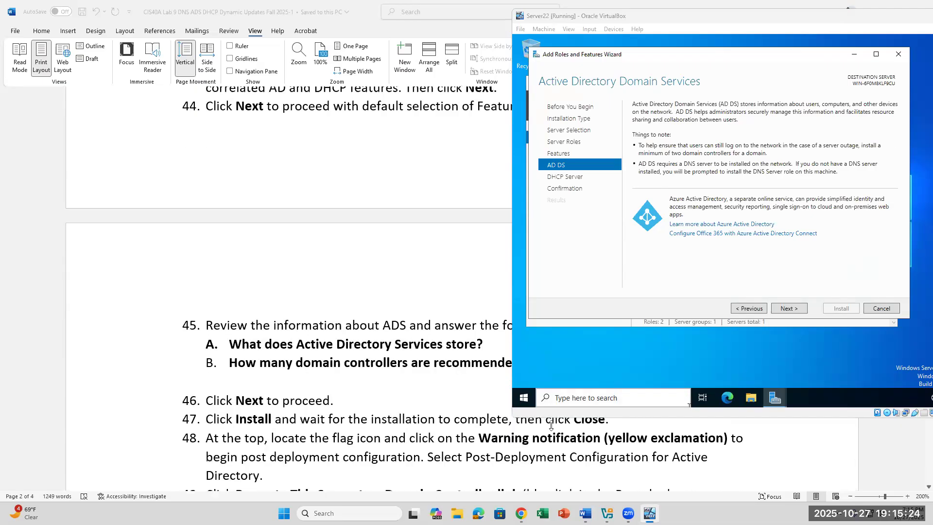
Advance from the AD DS notes to the DHCP Server information page.
left_click(789, 309)
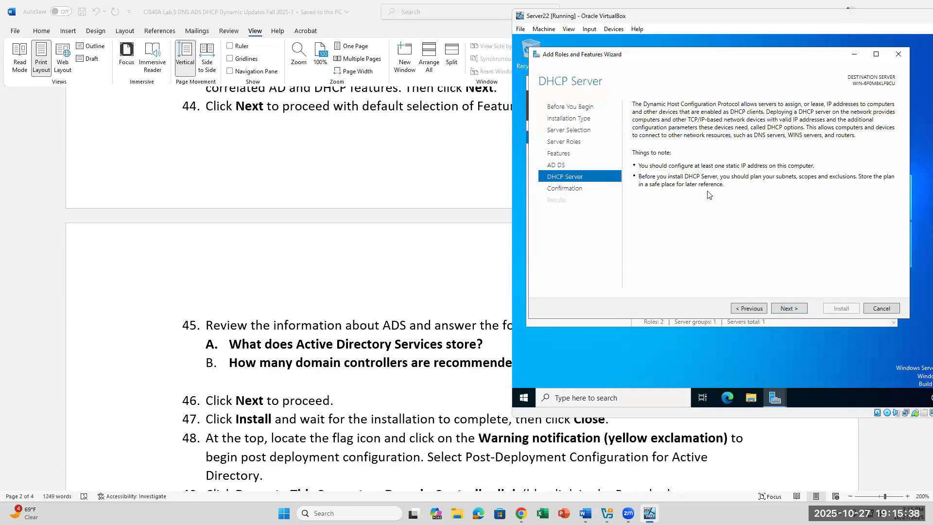
Confirm the selections and install AD DS, DHCP Server and their management tools.
left_click(788, 309)
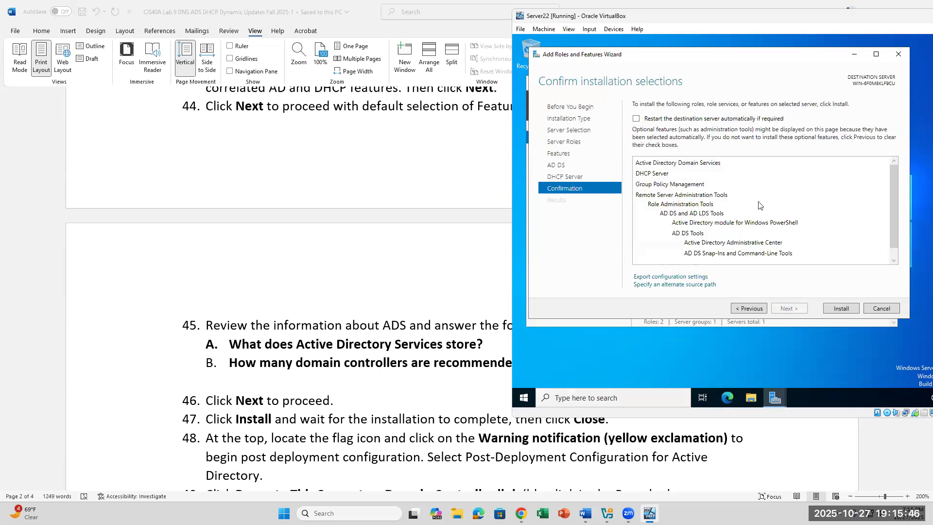
left_click(840, 309)
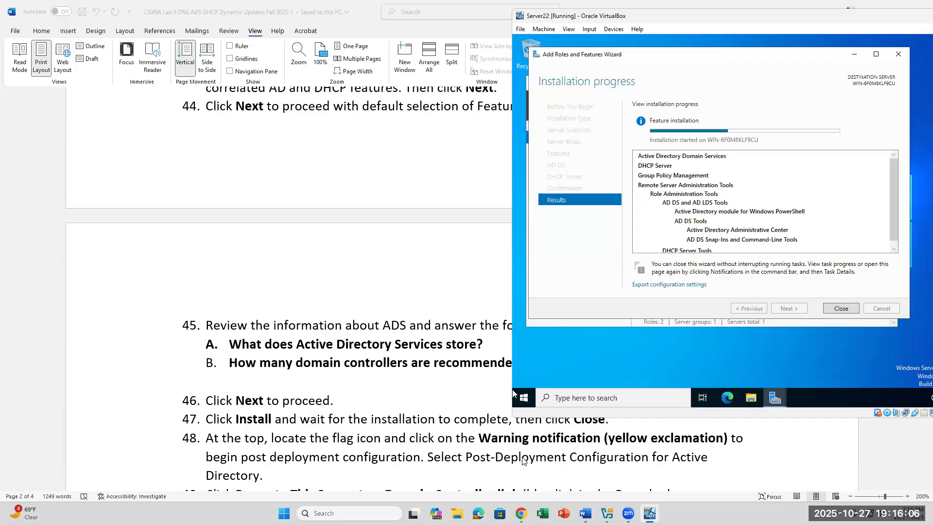
scroll(524, 461, "down", 1)
scroll(524, 461, "up", 1)
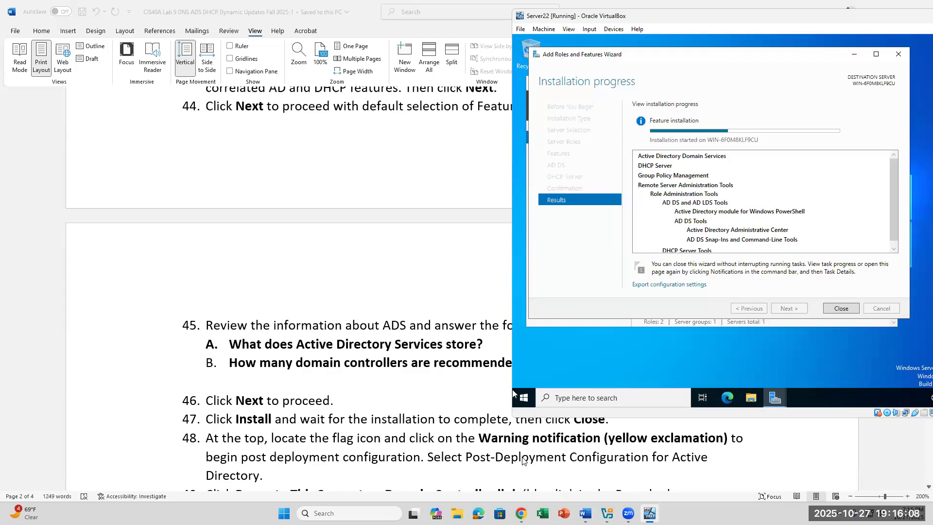
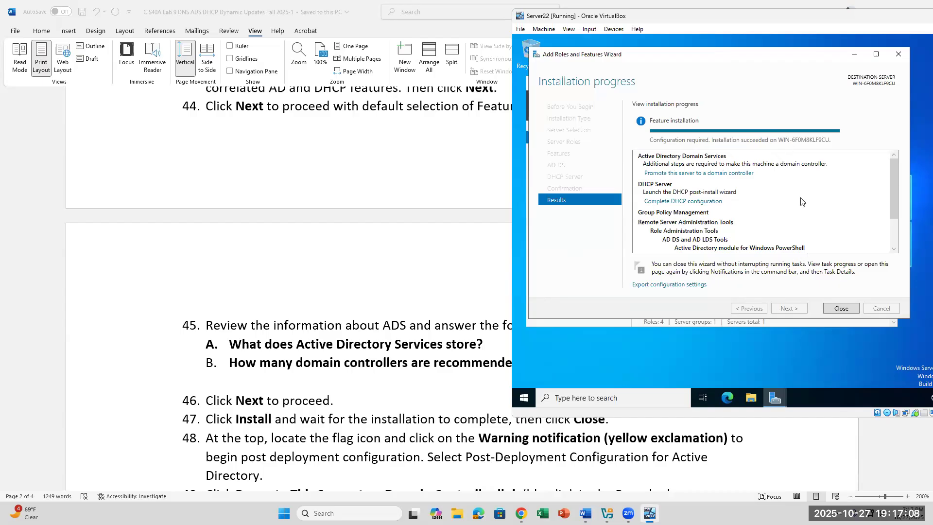
Close the completed Add Roles and Features wizard to return to the Server Manager dashboard.
left_click(841, 309)
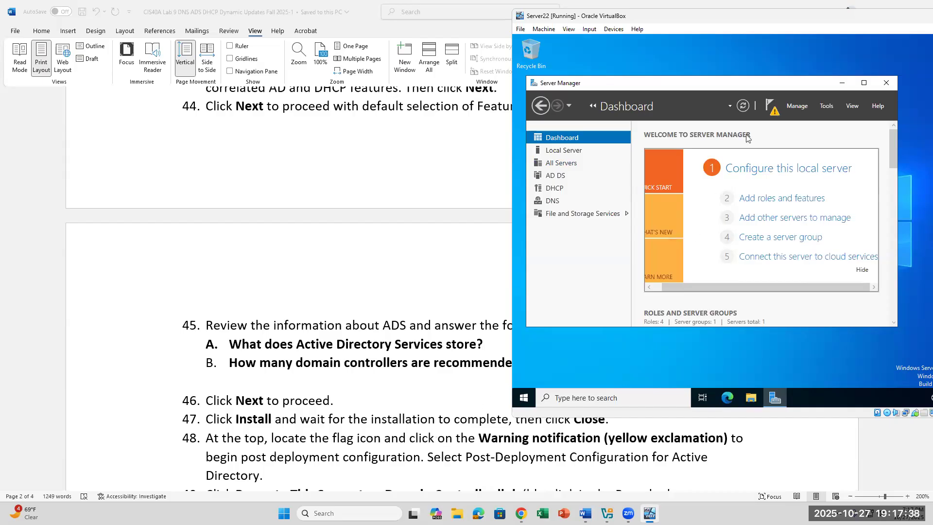
From the notifications flag, launch 'Promote this server to a domain controller'.
left_click(773, 108)
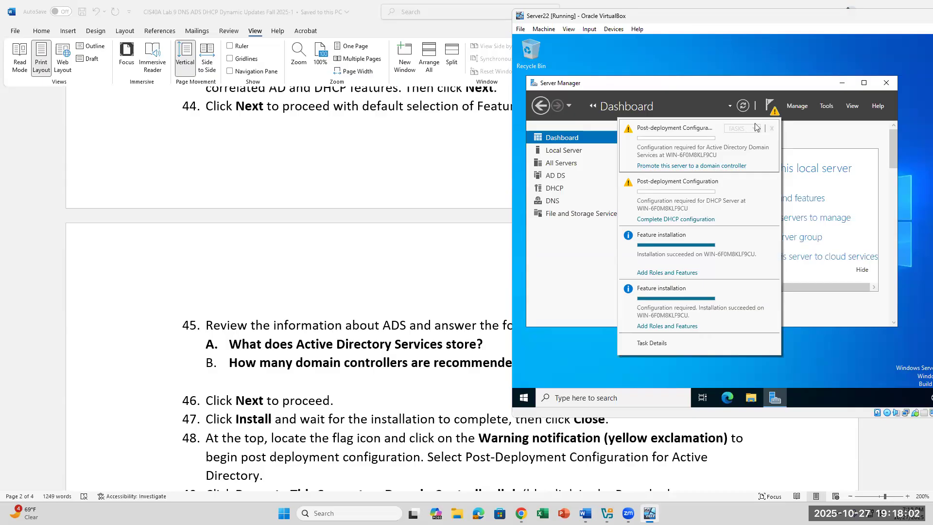
left_click(732, 166)
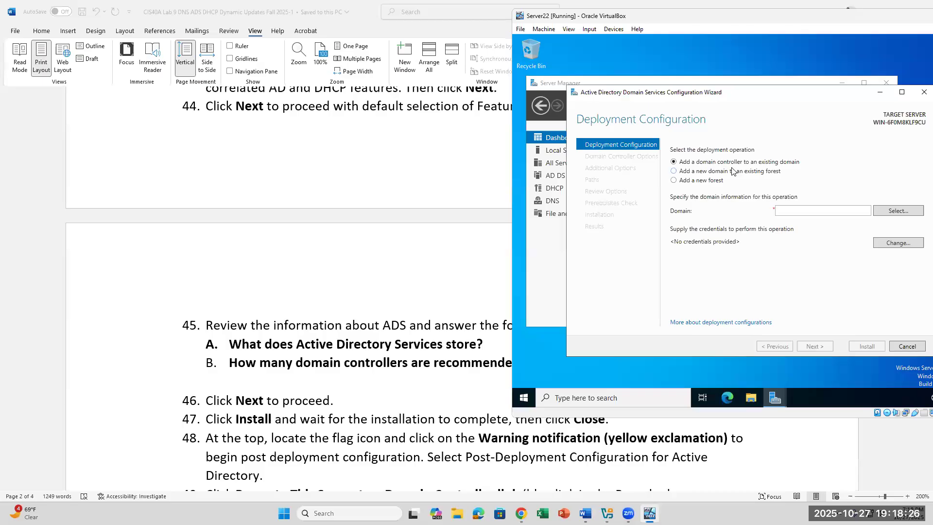
Choose 'Add a new forest' as the deployment operation.
left_click(690, 185)
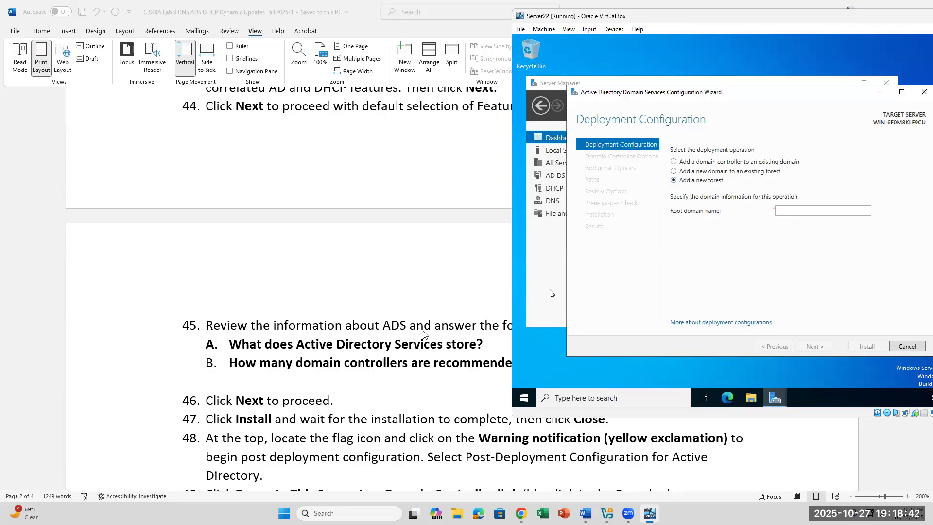
scroll(384, 348, "down", 1)
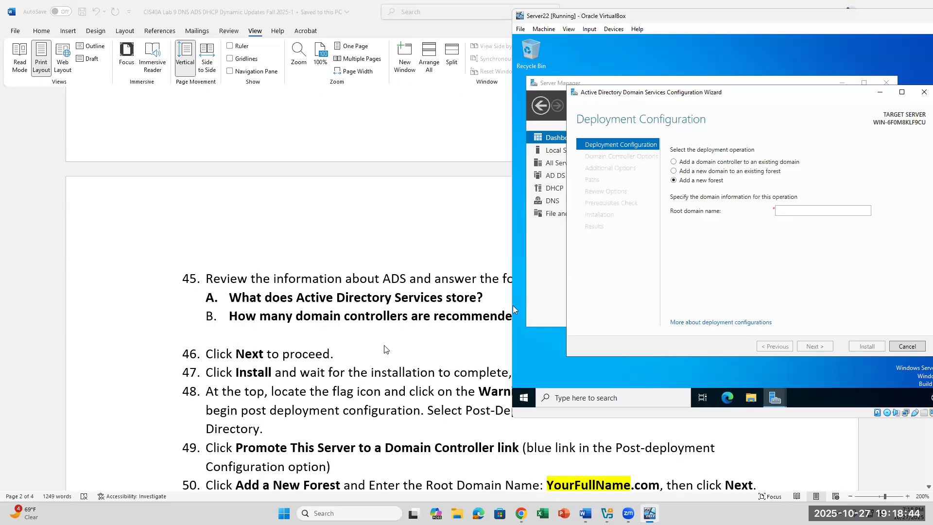
scroll(384, 348, "up", 1)
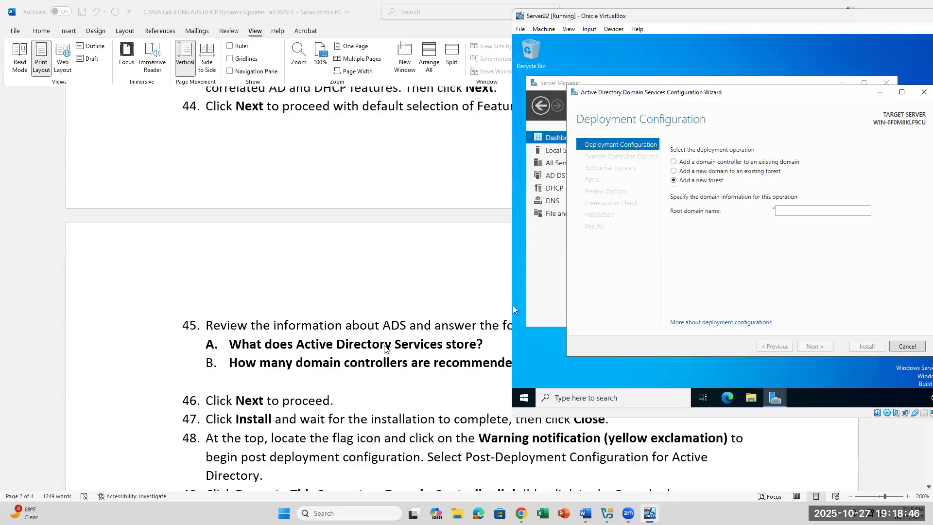
scroll(384, 348, "down", 1)
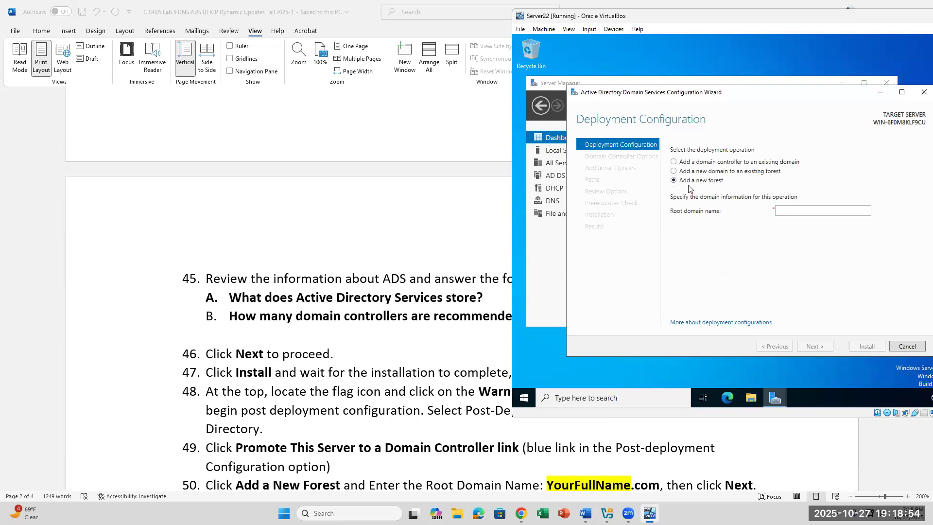
Enter the student's full name followed by .COM as the root domain name and check it.
left_click(792, 211)
type("KASEYNGUYEN.COM")
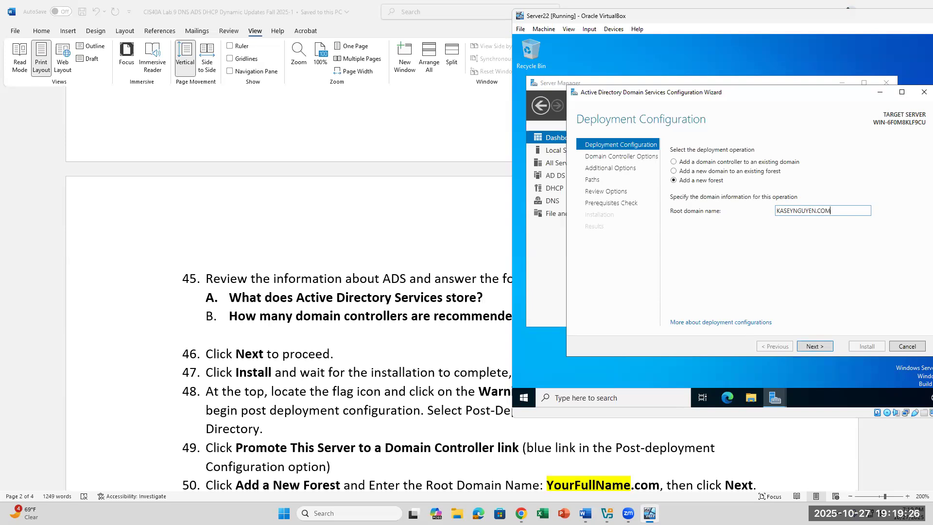
left_click_drag(817, 213, 769, 218)
left_click(844, 209)
left_click_drag(843, 209, 817, 214)
left_click_drag(778, 210, 818, 207)
left_click(829, 232)
Keep Windows Server 2016 functional levels and enter and confirm the DSRM restore password.
left_click(823, 347)
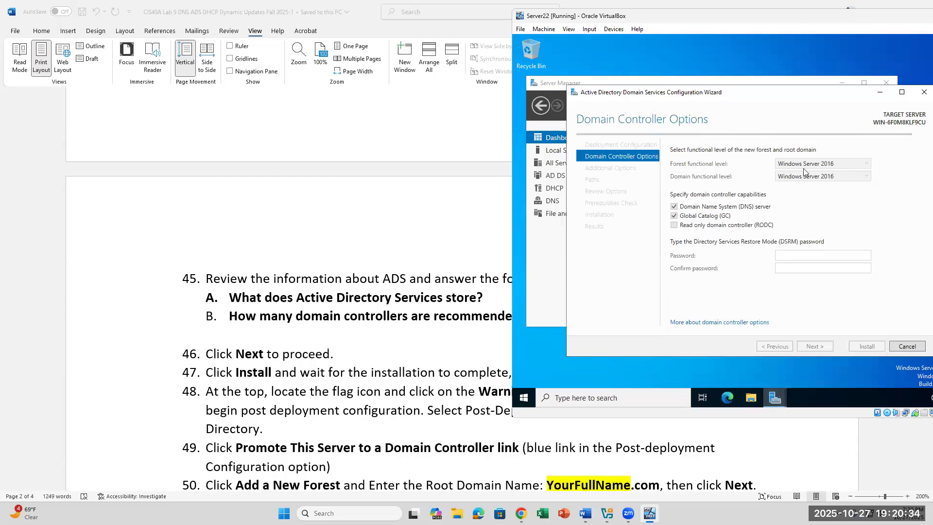
scroll(588, 457, "down", 2)
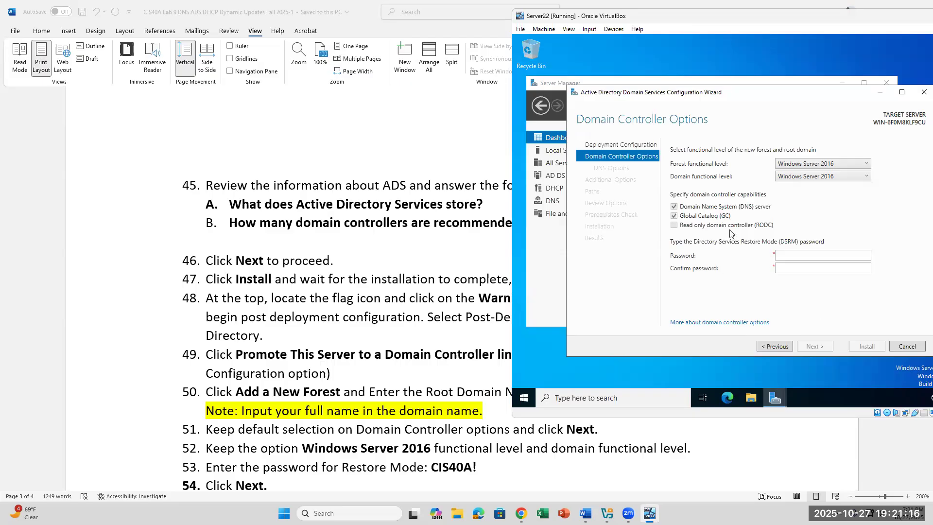
left_click(799, 259)
type("CIS40")
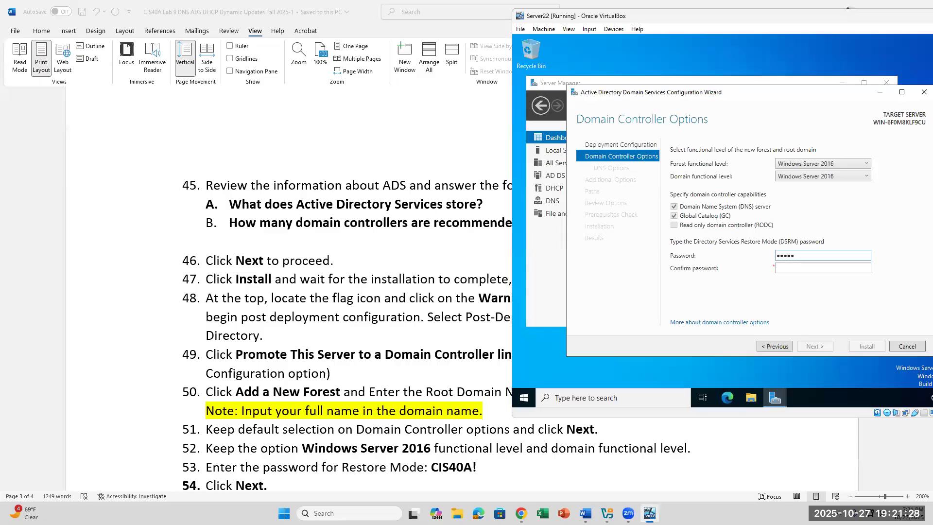
key("BackSpace")
key("BackSpace")
key("BackSpace")
key("BackSpace")
key("BackSpace")
key("BackSpace")
type("CIS40A!")
key("Tab")
type("CIS40A!")
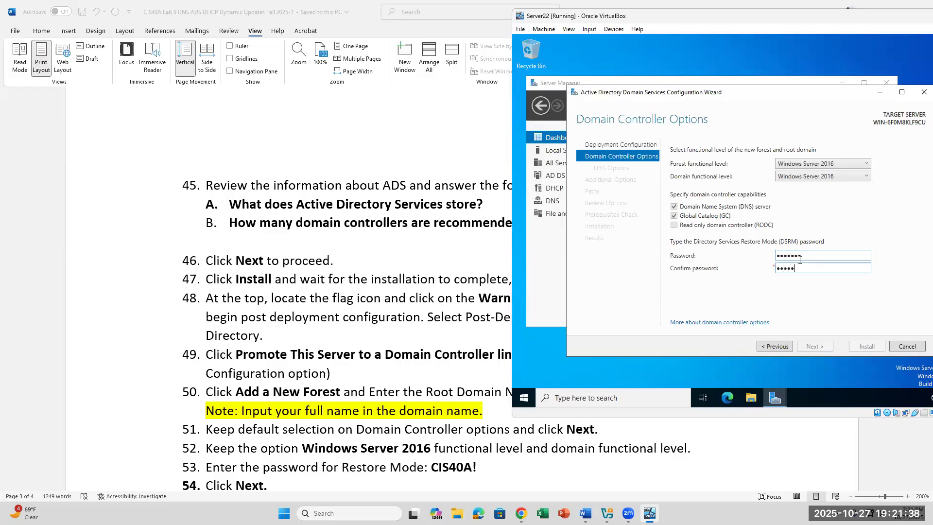
key("Return")
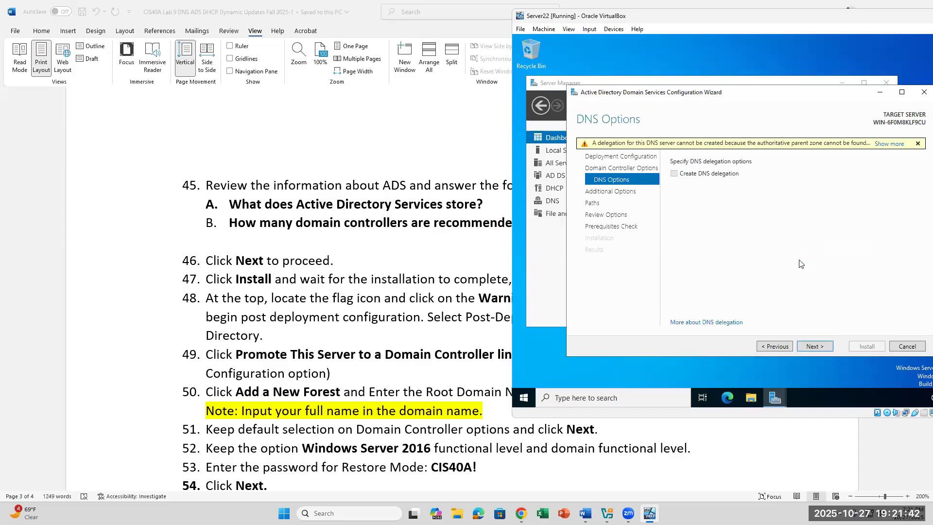
left_click(889, 145)
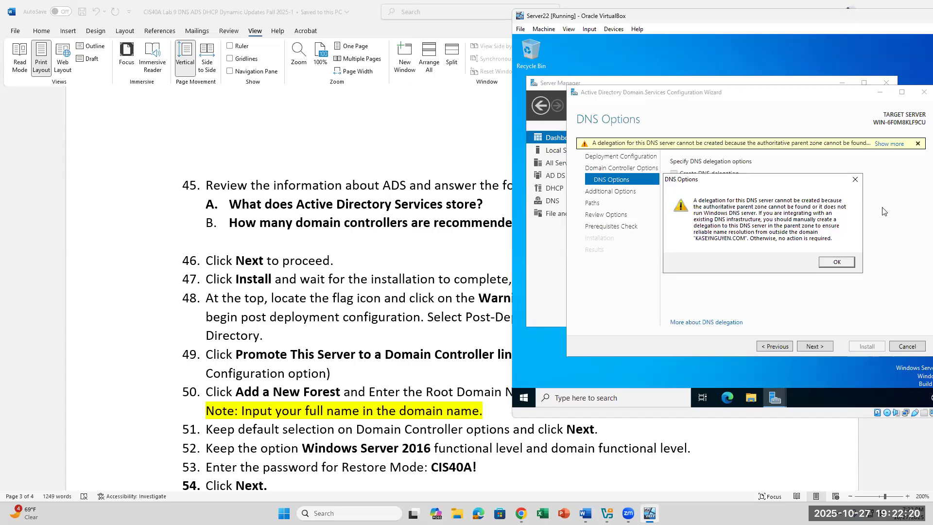
left_click(836, 263)
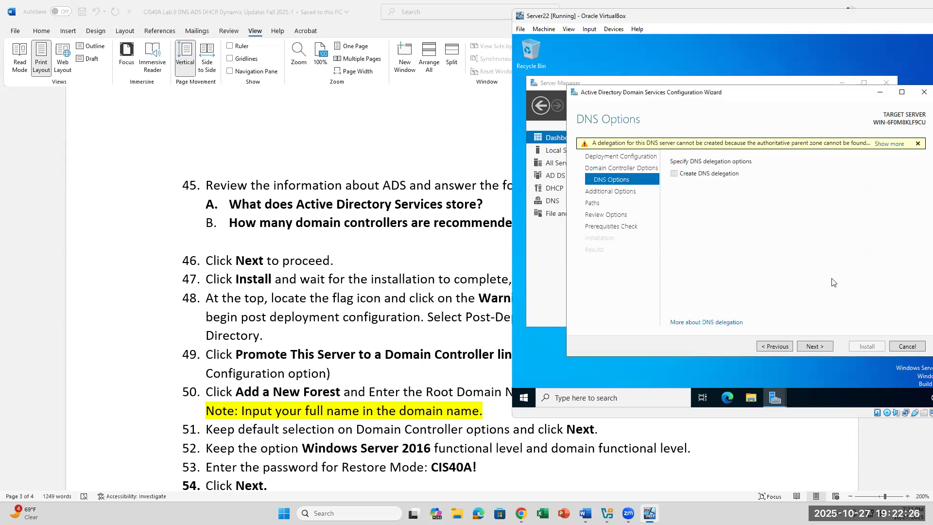
Move past DNS Options and review the suggested NetBIOS domain name.
left_click(809, 346)
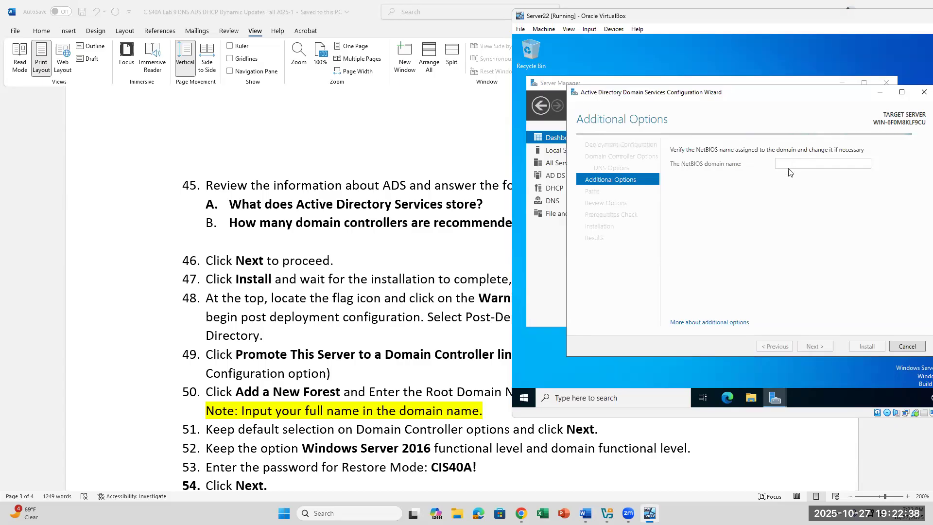
double_click(819, 162)
left_click(821, 162)
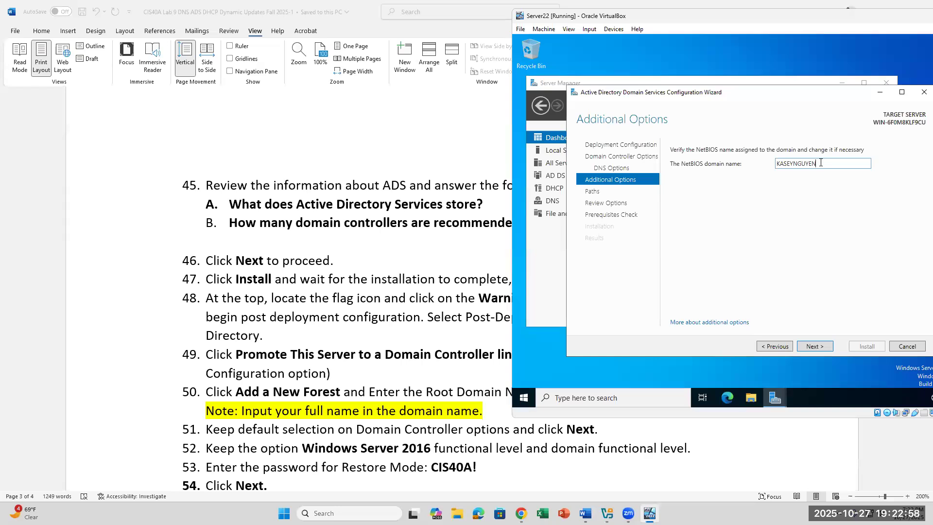
Keep the default C:\Windows\NTDS and C:\Windows\SYSVOL paths and continue to Review Options.
left_click(813, 345)
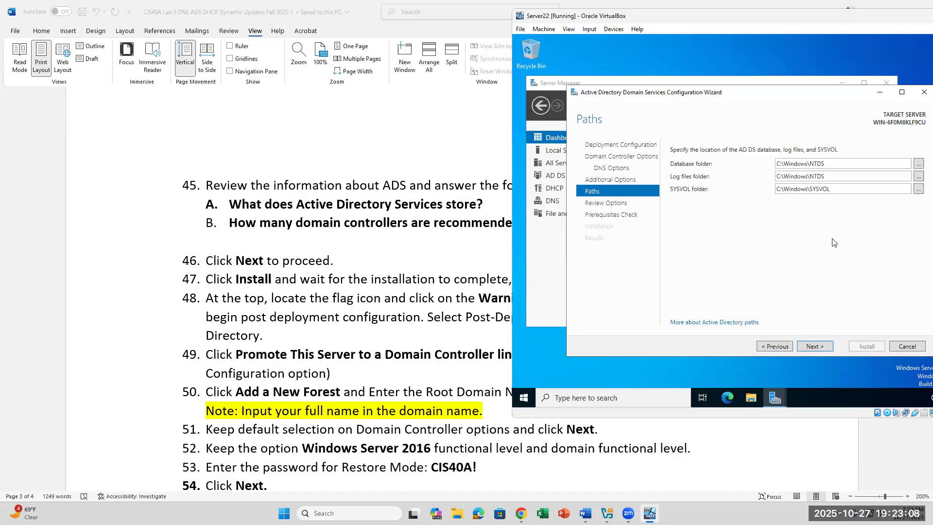
scroll(362, 357, "down", 2)
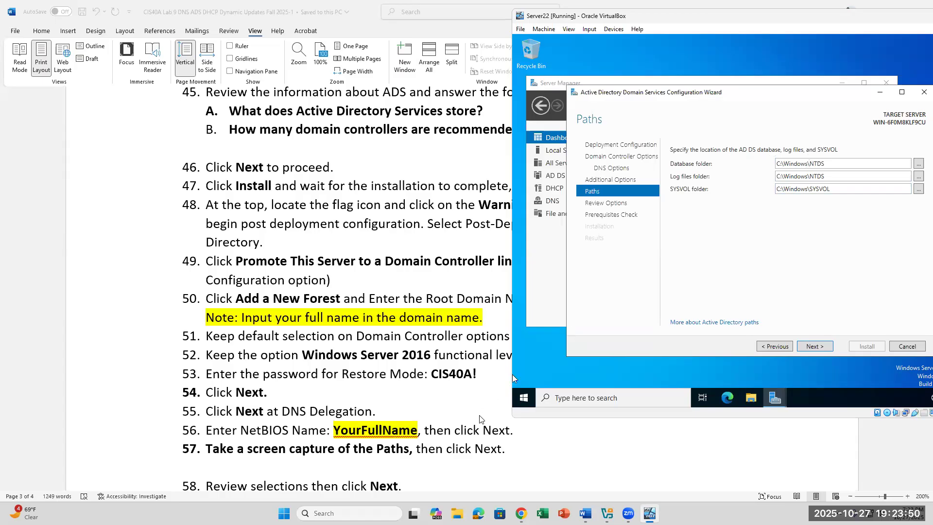
left_click(814, 346)
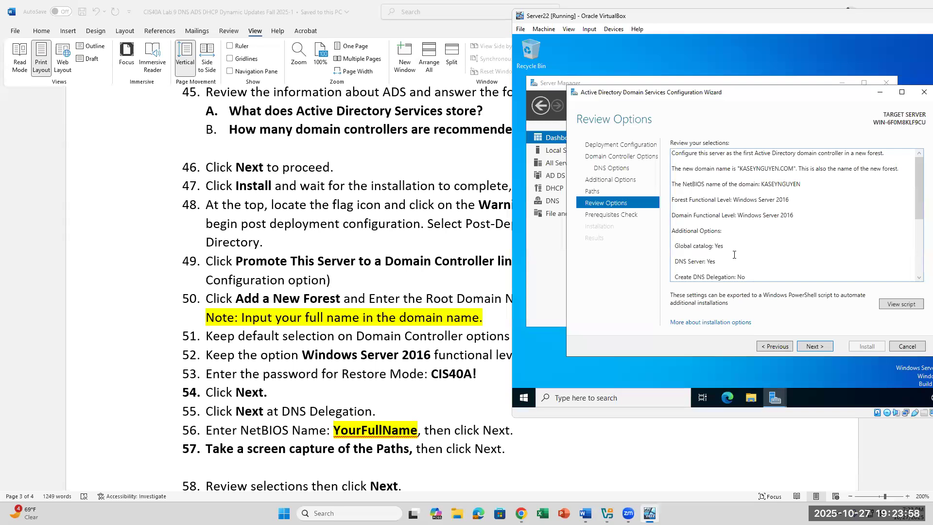
Review the options summary and run the prerequisites check until all checks pass.
scroll(734, 255, "down", 5)
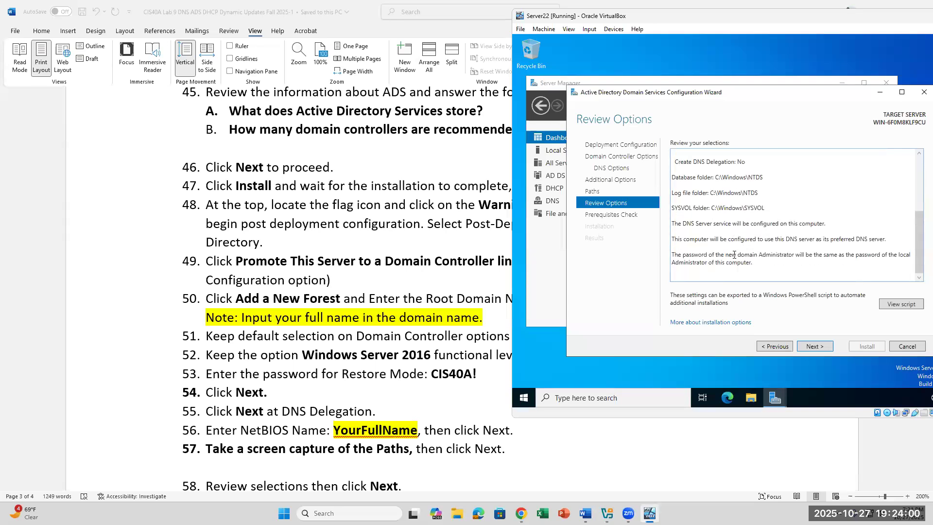
scroll(512, 372, "down", 2)
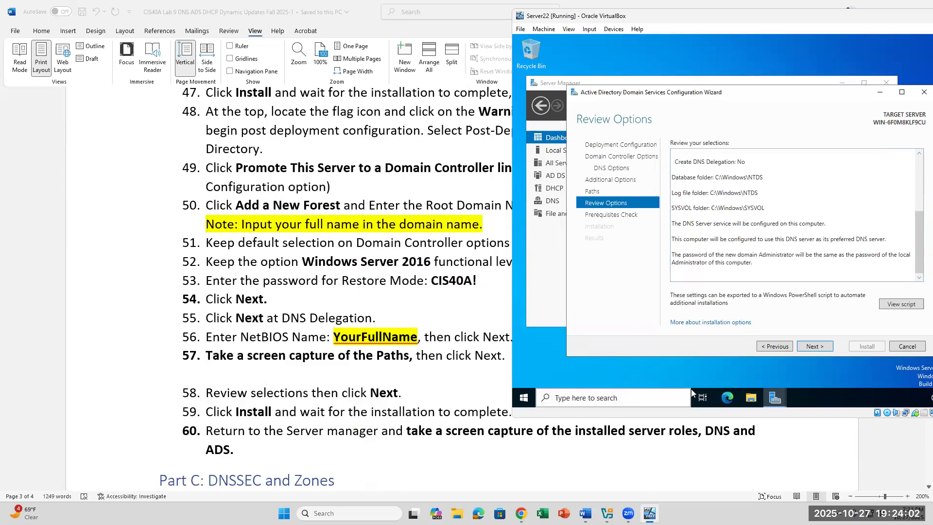
left_click(812, 345)
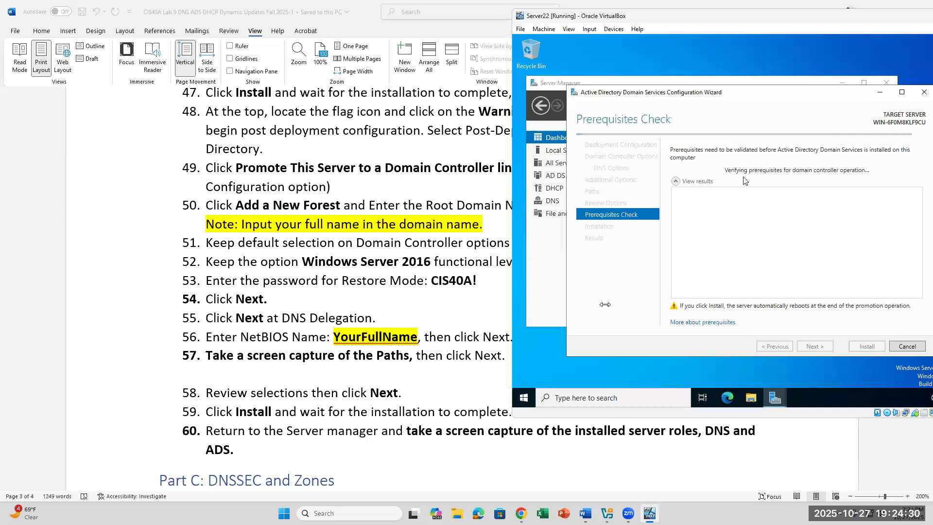
scroll(347, 369, "down", 1)
scroll(347, 370, "up", 1)
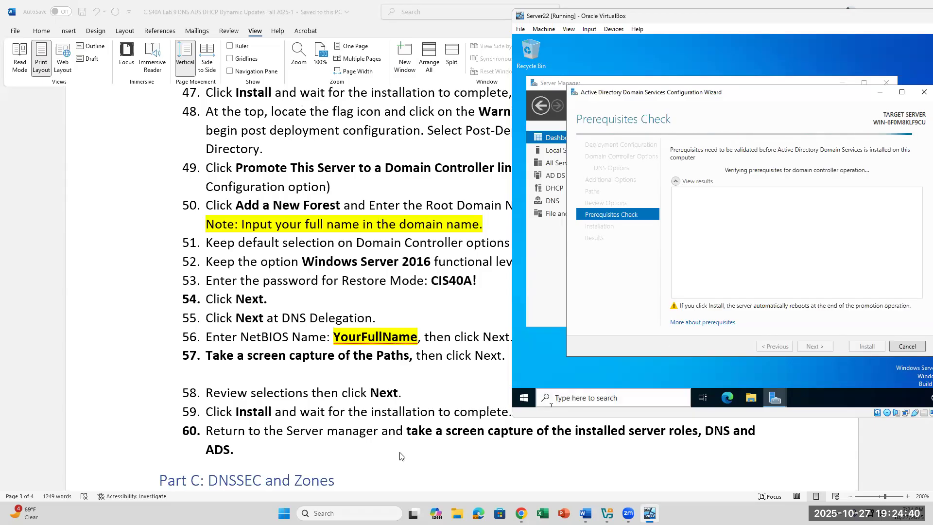
scroll(399, 456, "down", 1)
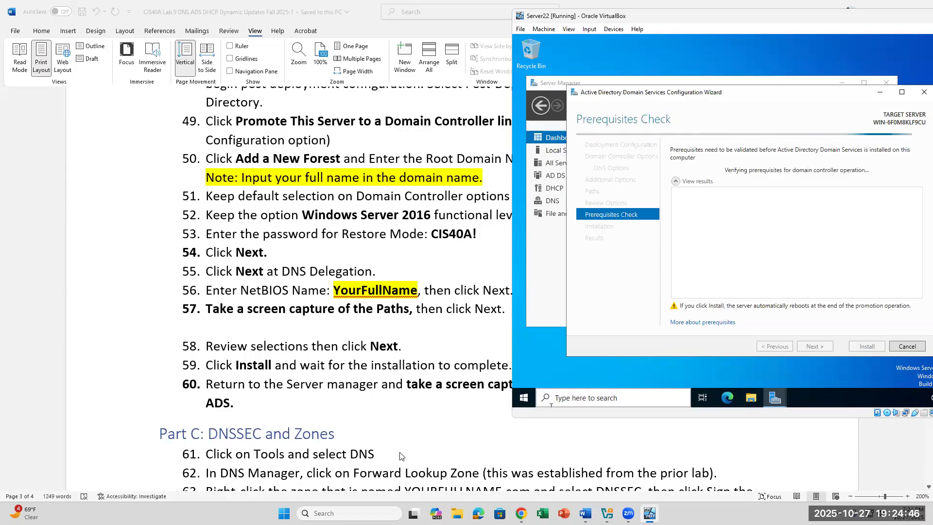
scroll(399, 456, "down", 2)
scroll(399, 456, "down", 2)
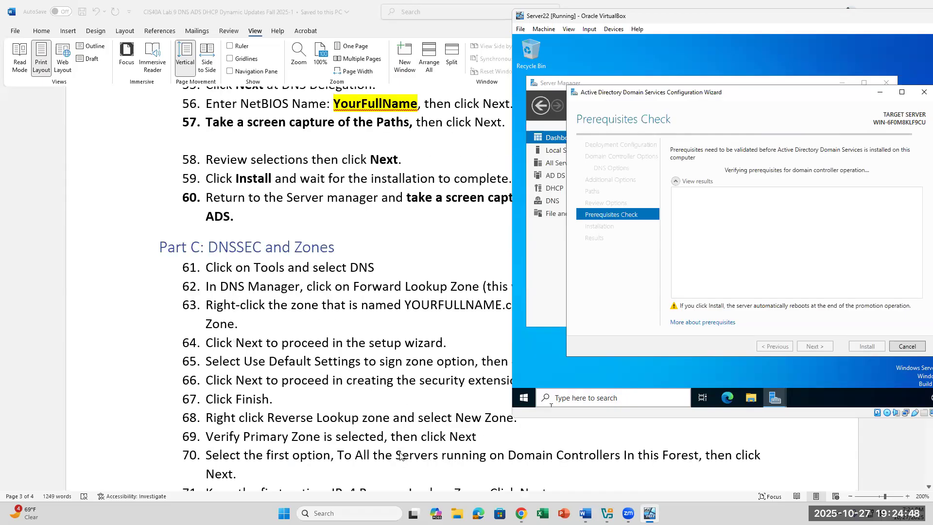
scroll(400, 456, "down", 2)
scroll(399, 456, "up", 2)
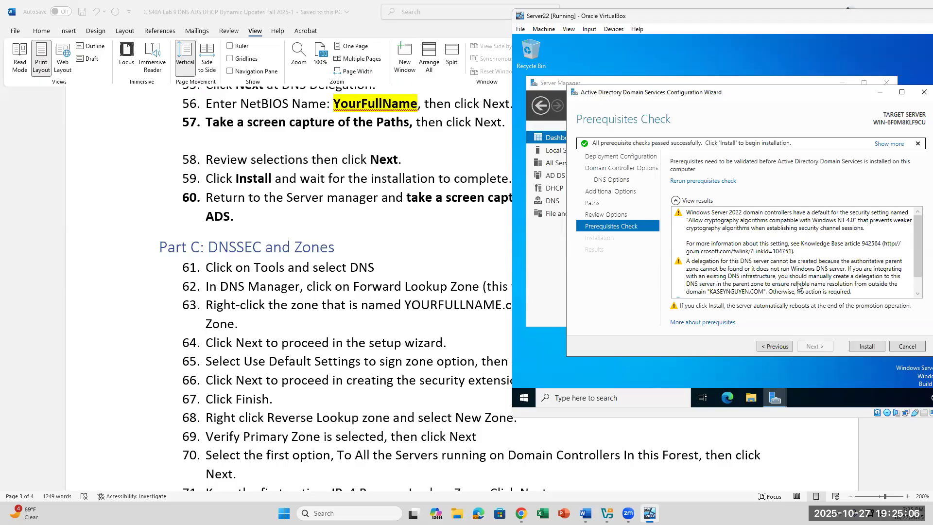
scroll(797, 287, "down", 1)
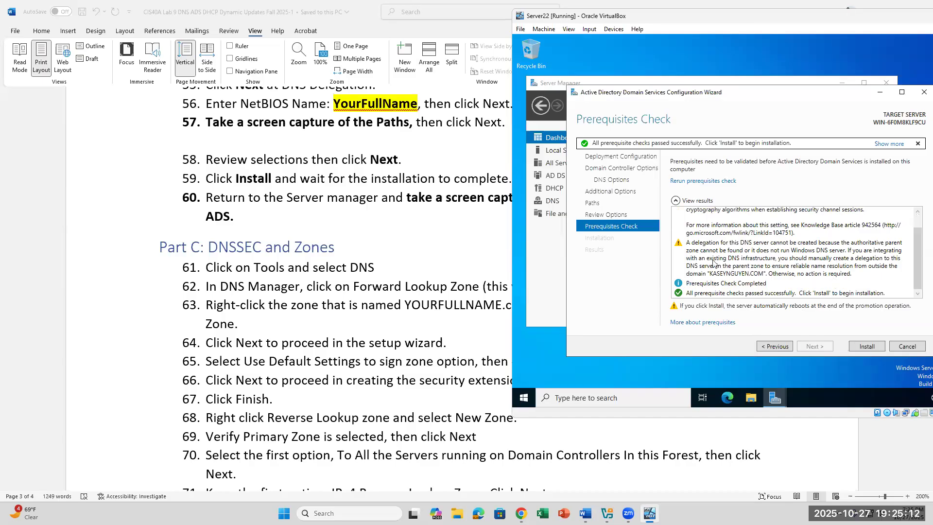
Install AD DS and follow progress until the server is configured as a domain controller.
left_click(863, 347)
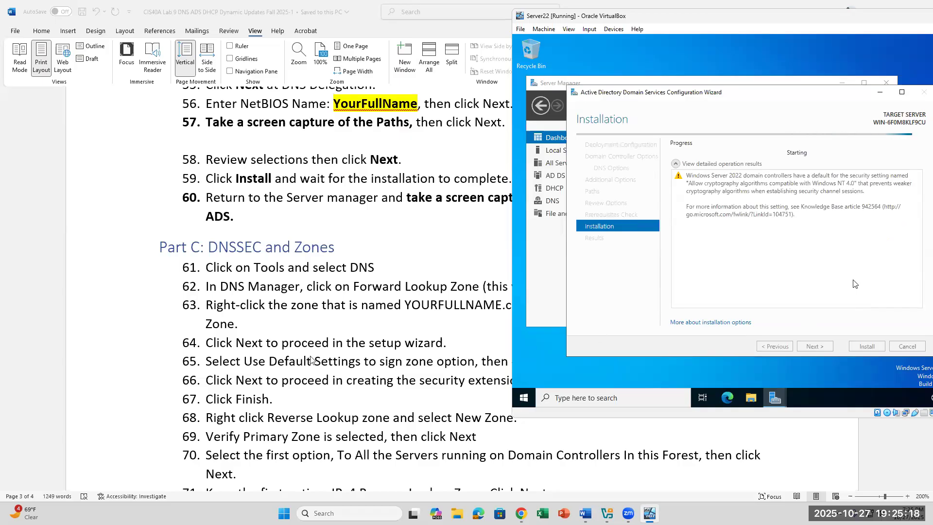
scroll(286, 401, "down", 3)
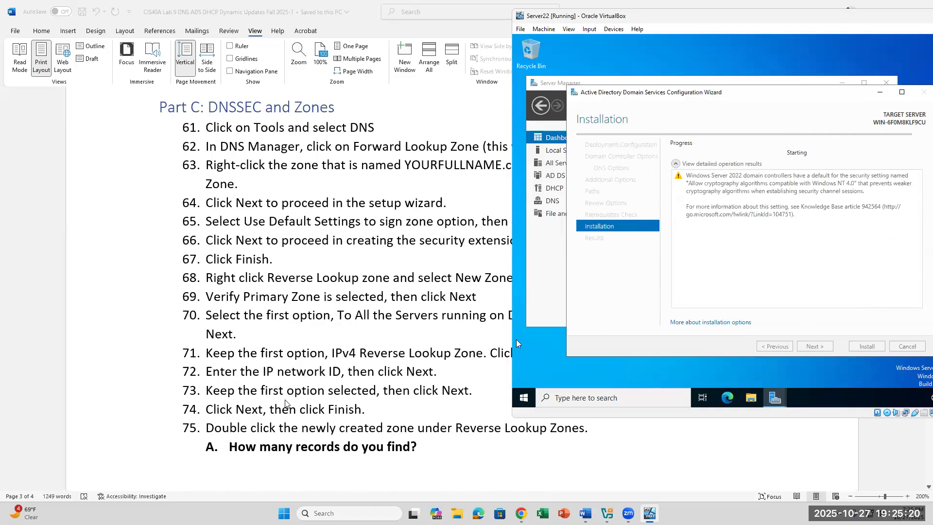
scroll(286, 403, "up", 1)
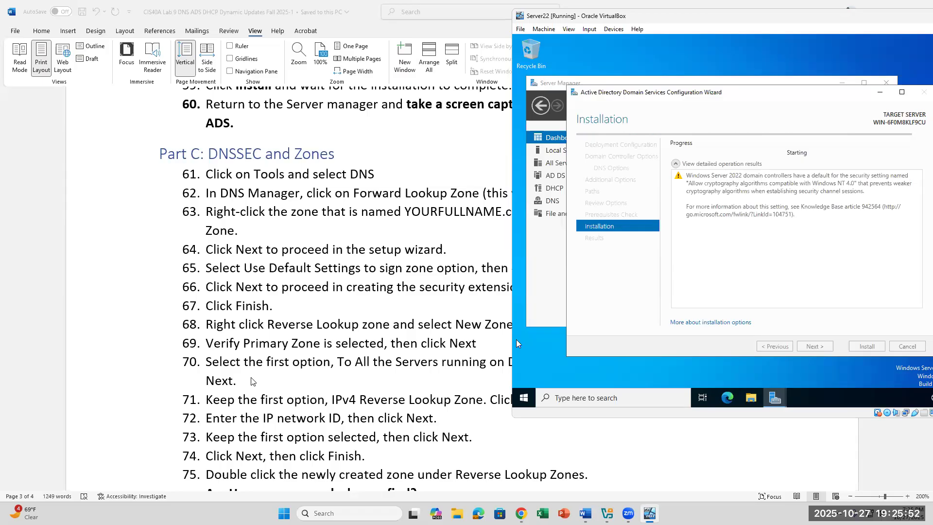
scroll(252, 381, "up", 1)
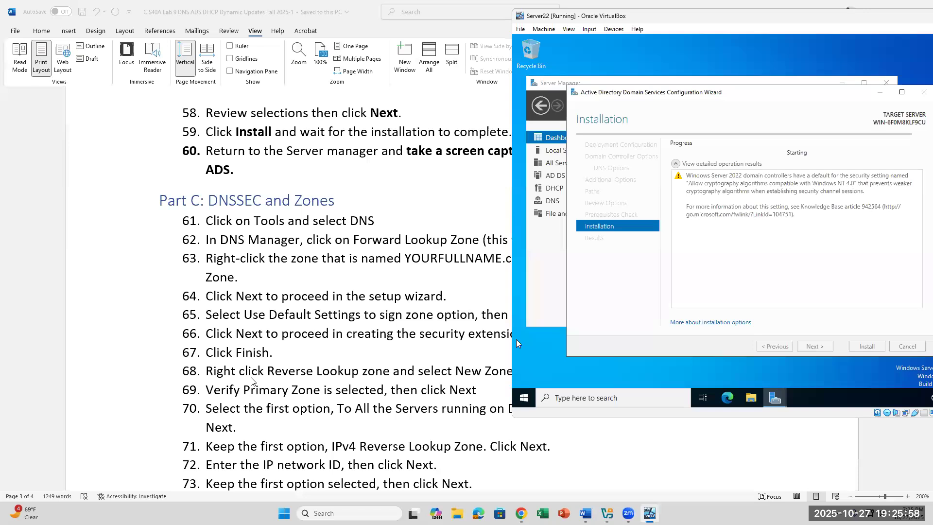
scroll(251, 381, "up", 1)
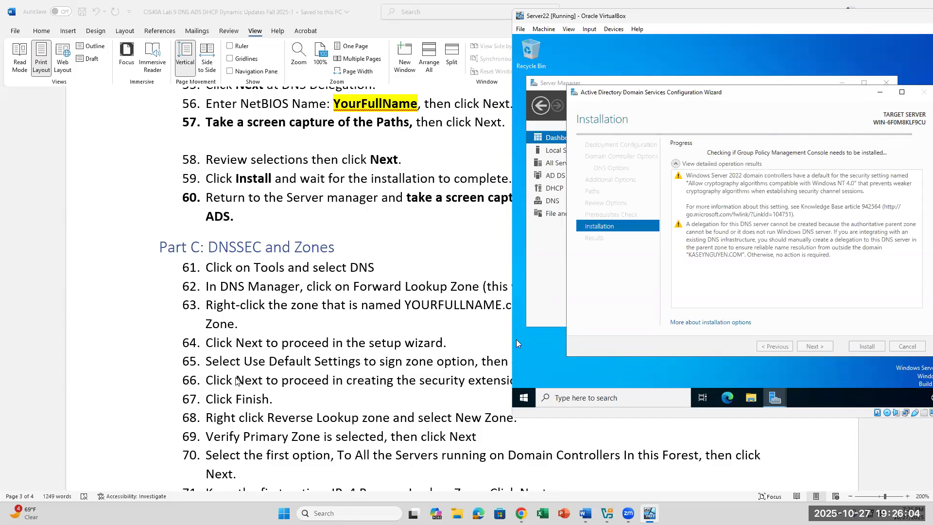
scroll(236, 381, "up", 1)
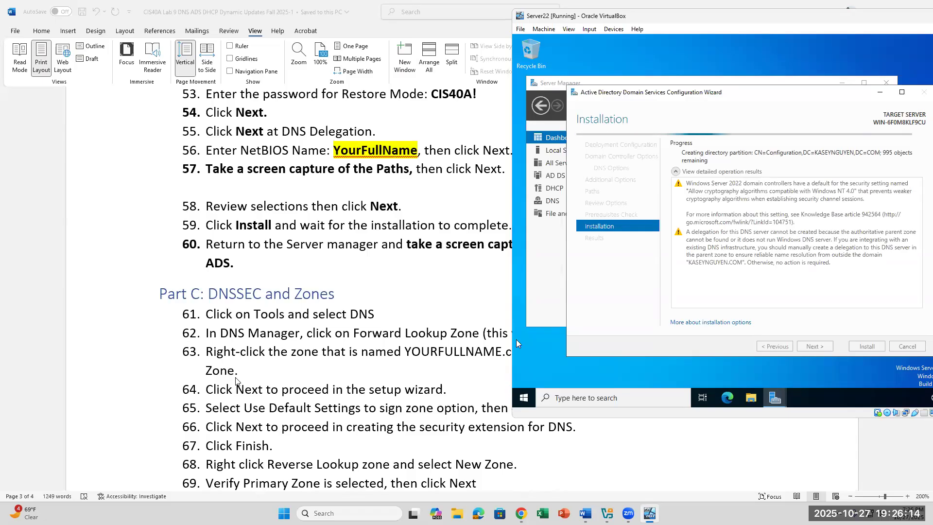
scroll(235, 381, "up", 3)
scroll(236, 380, "up", 1)
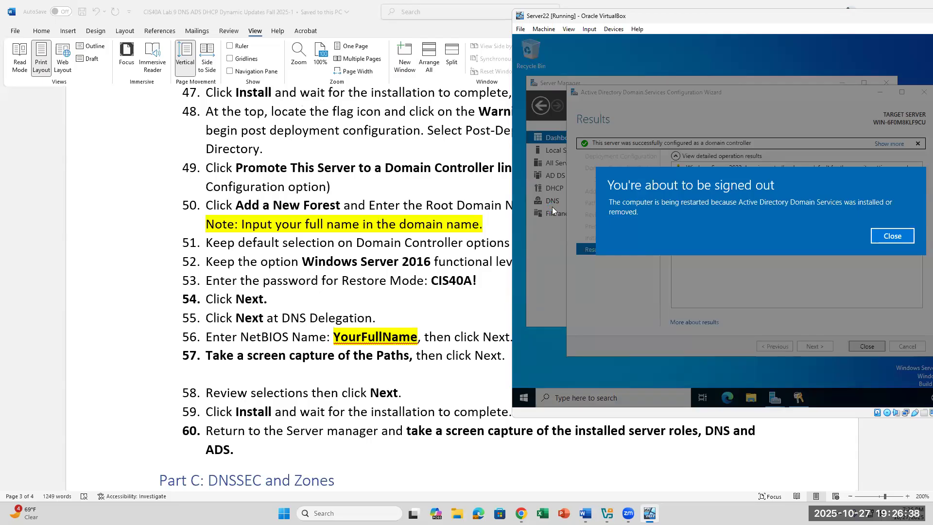
Dismiss the sign-out notice and close the Results page so Server22 restarts.
left_click(874, 235)
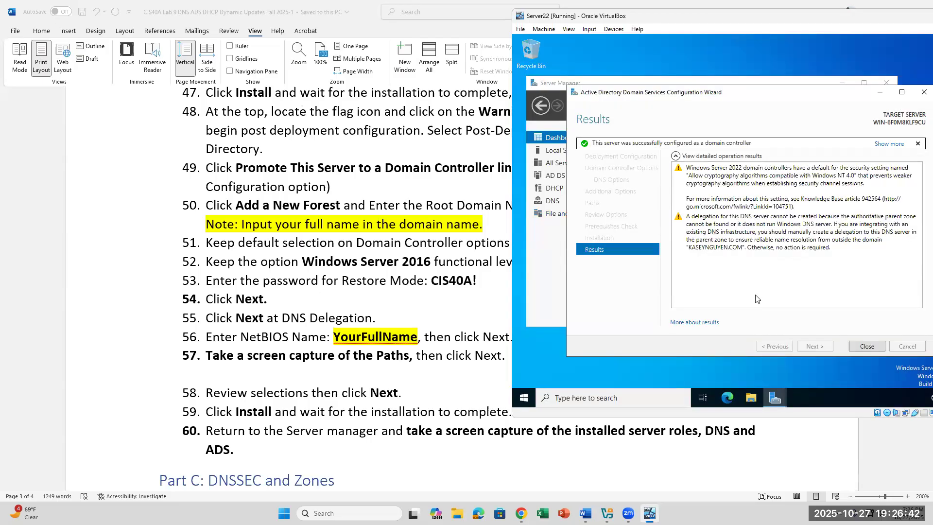
left_click(878, 348)
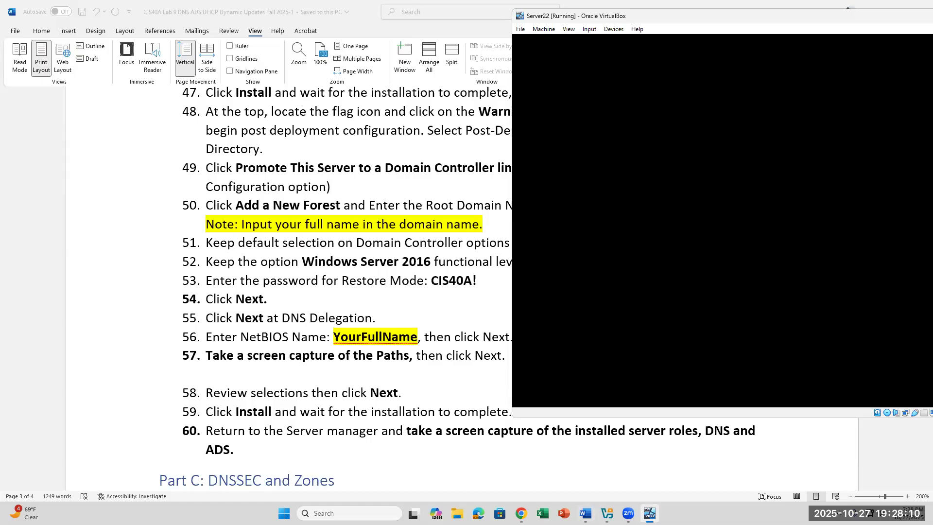
left_click(650, 514)
left_click(650, 514)
mouse_move(650, 513)
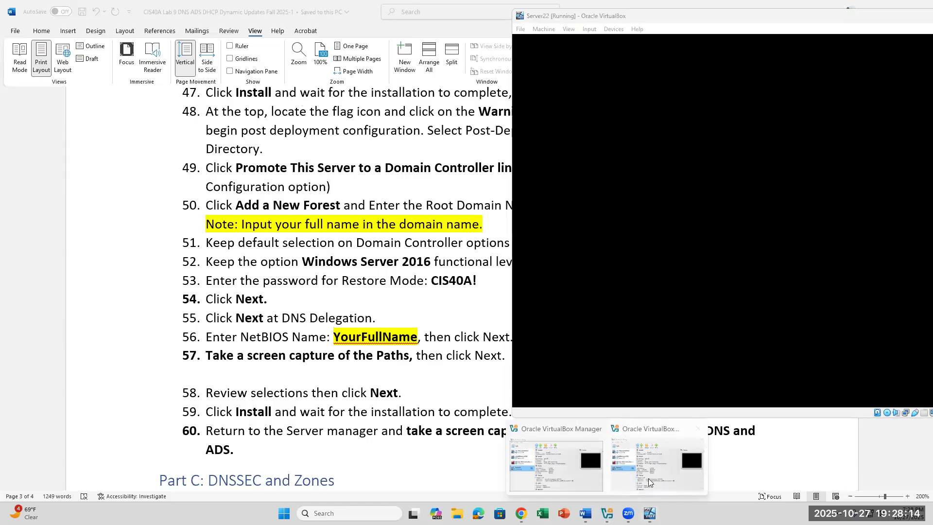
left_click(556, 464)
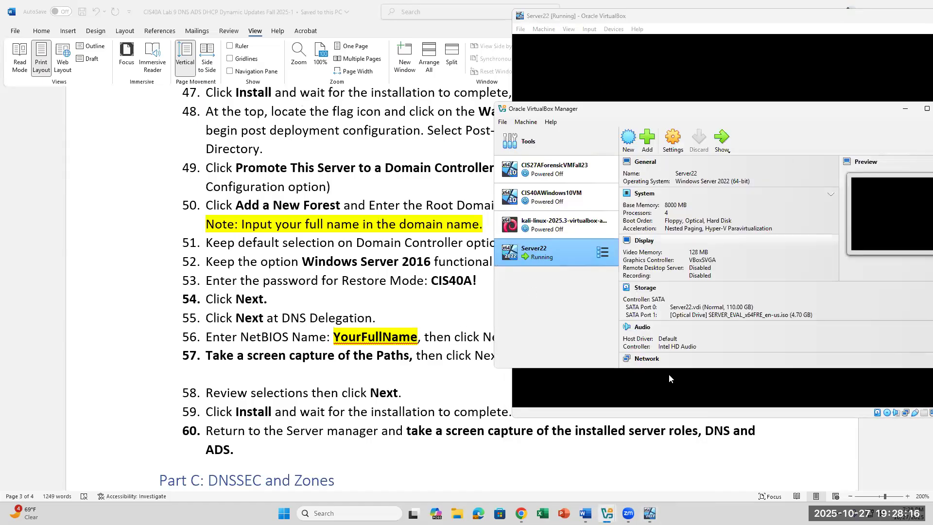
left_click(607, 513)
left_click(596, 428)
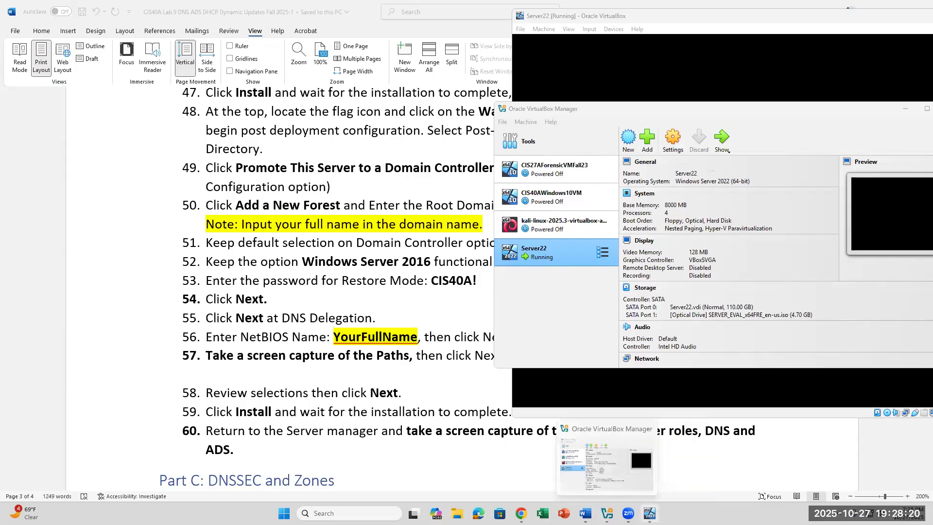
left_click(650, 513)
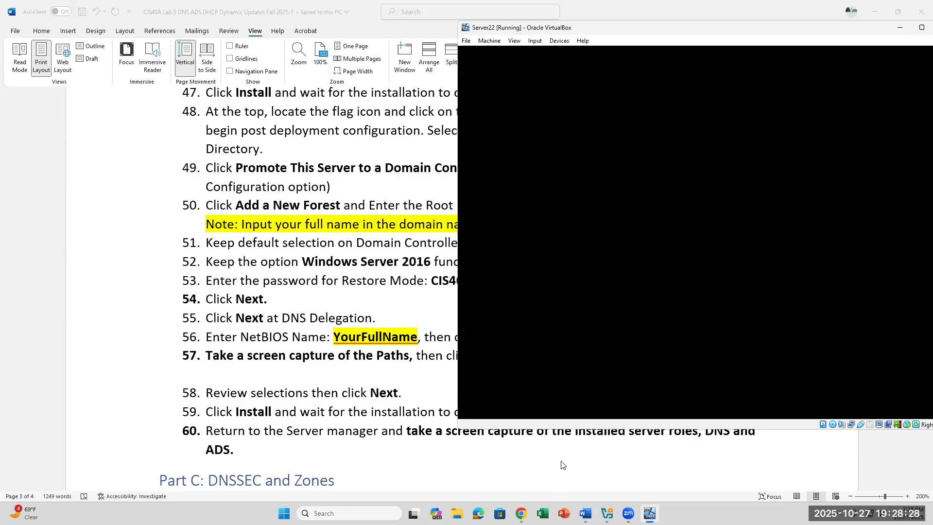
scroll(561, 465, "down", 1)
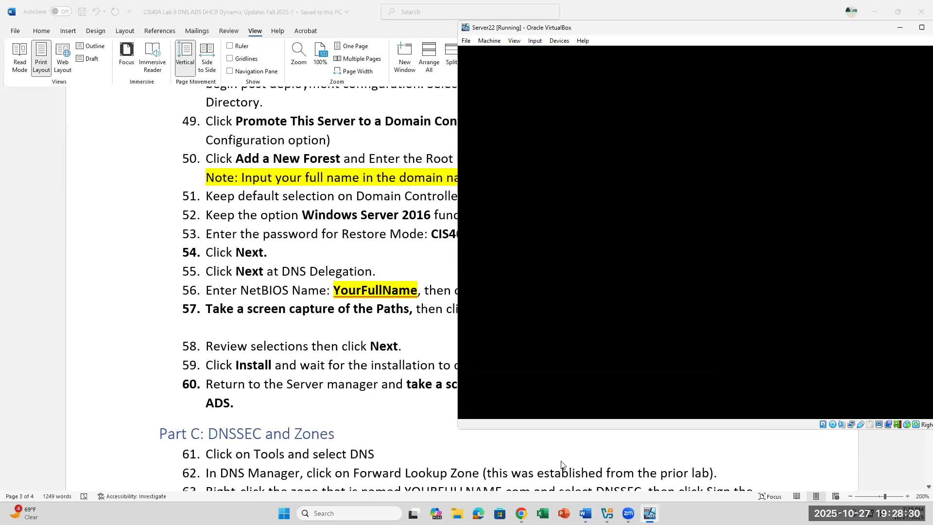
scroll(561, 465, "down", 1)
scroll(561, 465, "up", 2)
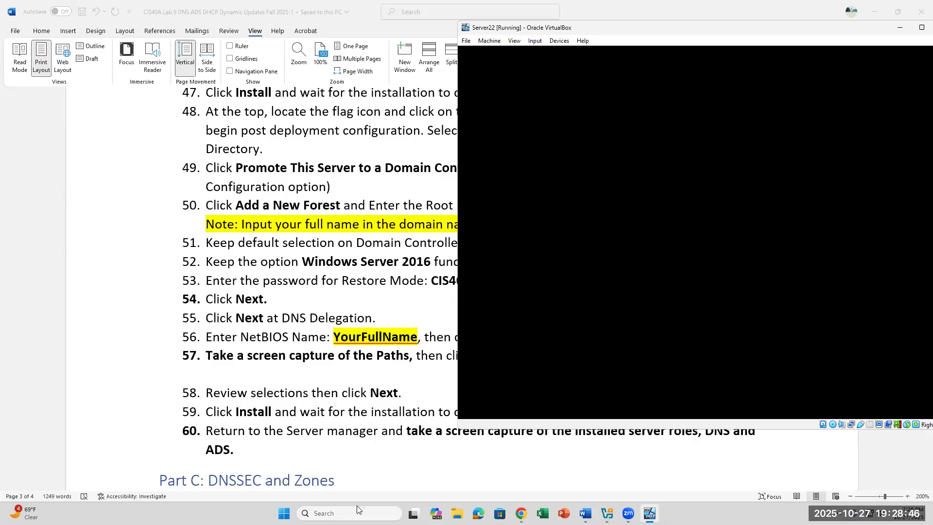
scroll(365, 487, "down", 6)
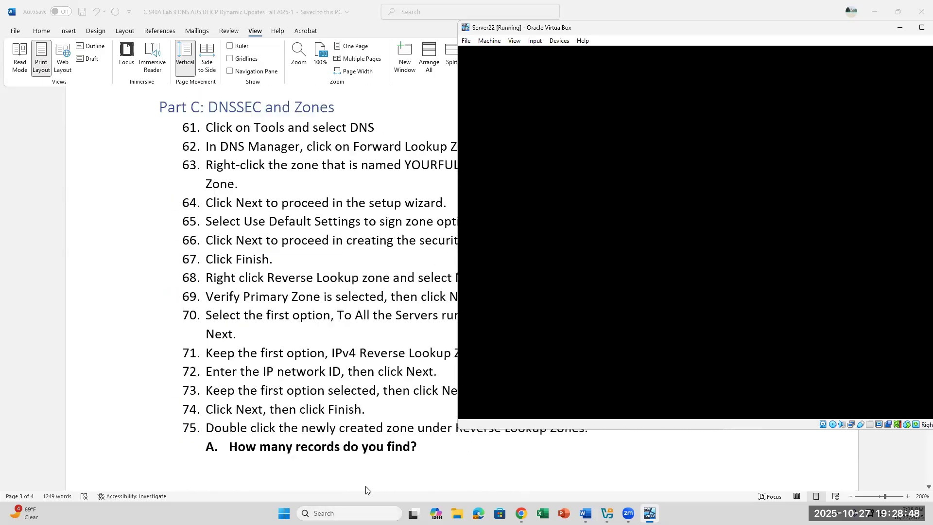
scroll(366, 490, "down", 5)
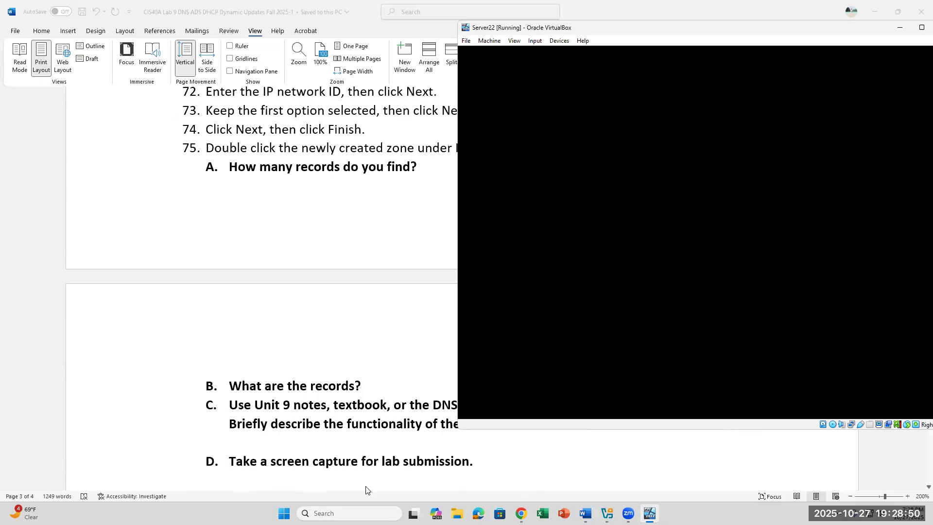
scroll(365, 490, "down", 5)
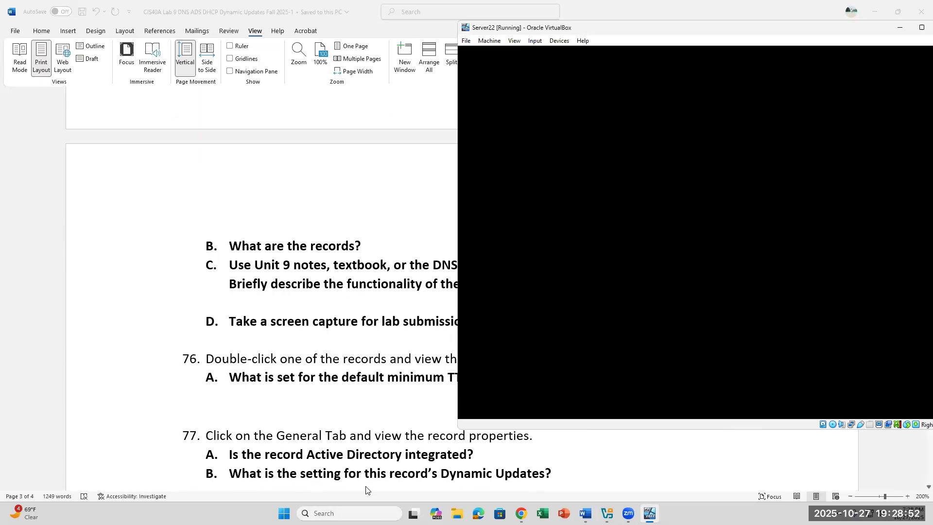
scroll(366, 490, "down", 2)
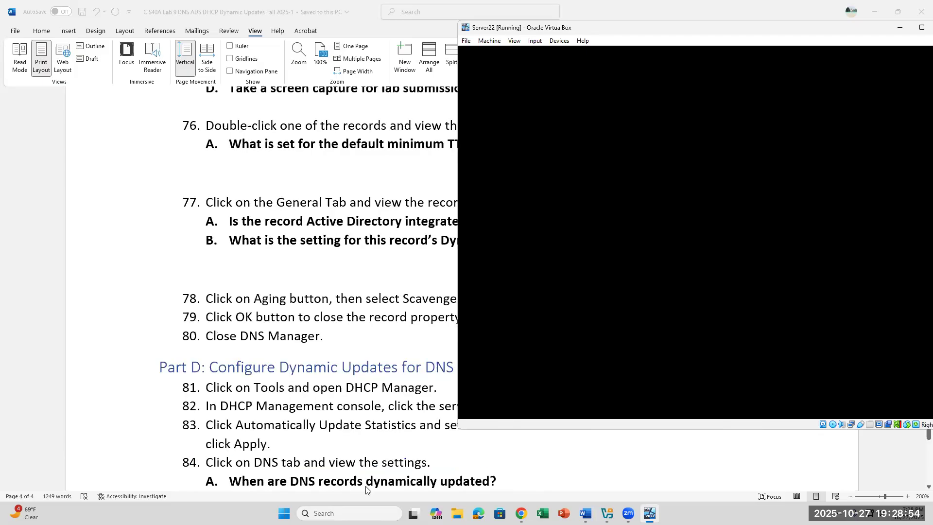
scroll(365, 490, "up", 10)
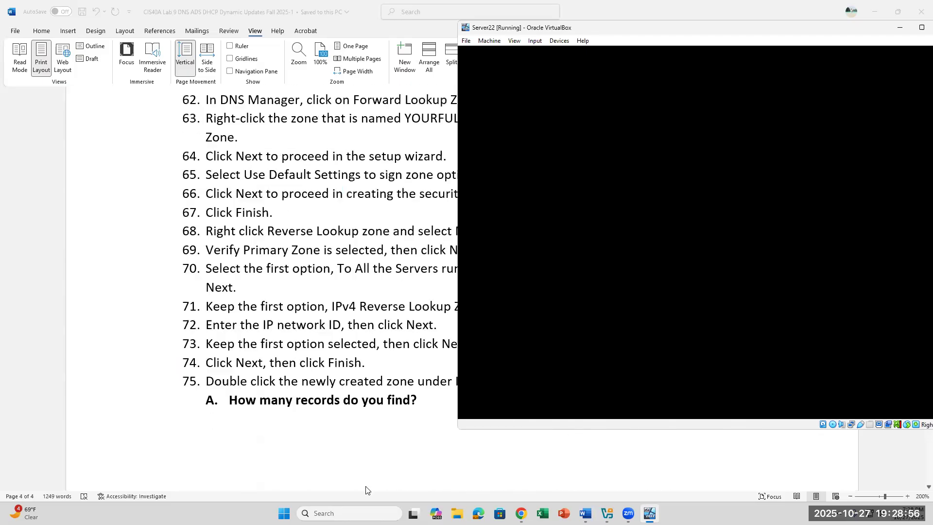
scroll(365, 490, "up", 2)
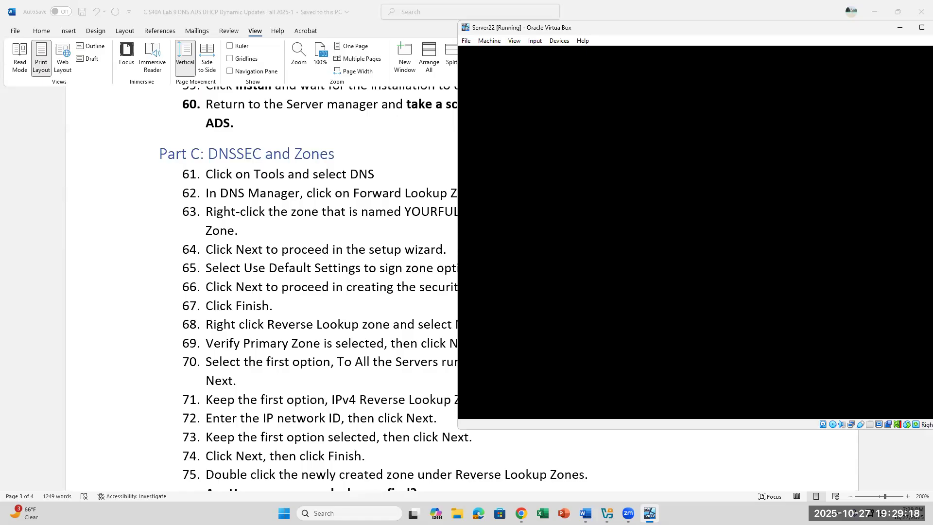
Bring Server22 back from VirtualBox Manager and move its window down-left over the Word document.
left_click(899, 28)
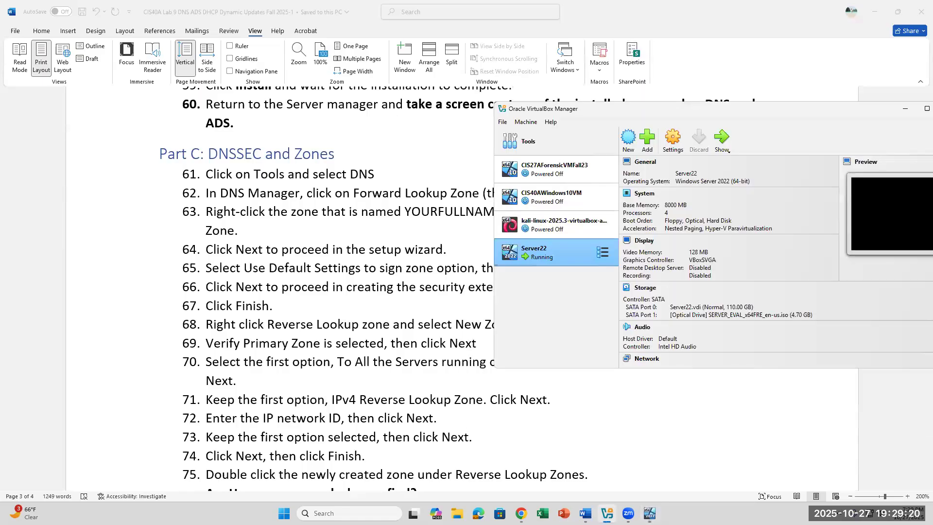
left_click(721, 140)
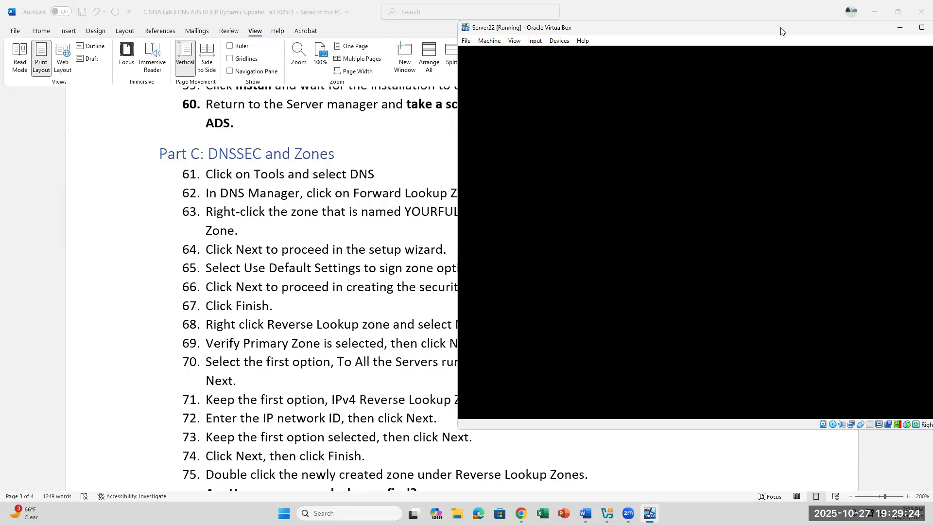
left_click_drag(781, 27, 735, 101)
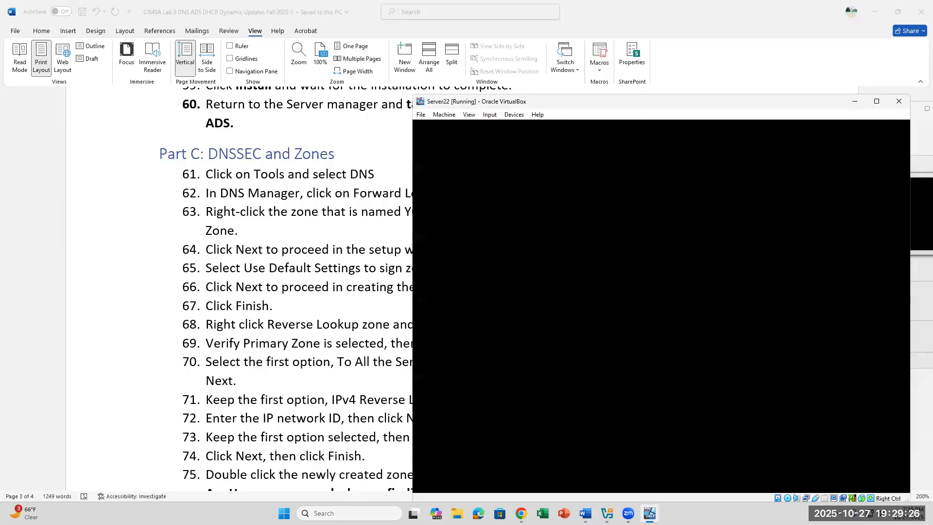
left_click(490, 115)
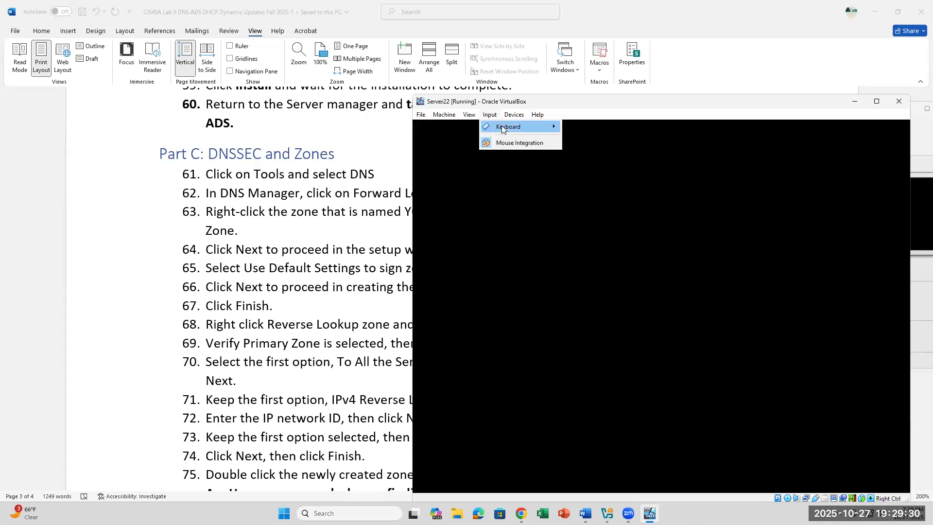
mouse_move(511, 127)
left_click(836, 305)
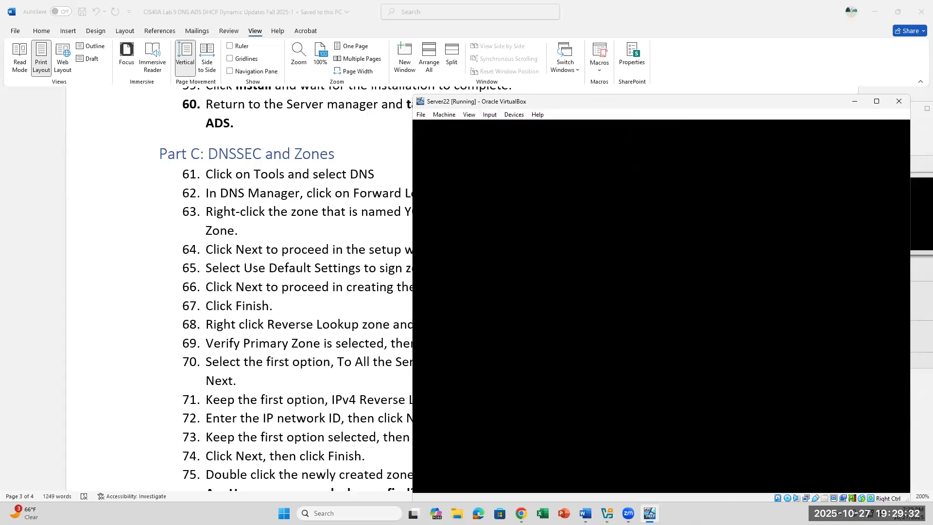
left_click(287, 304)
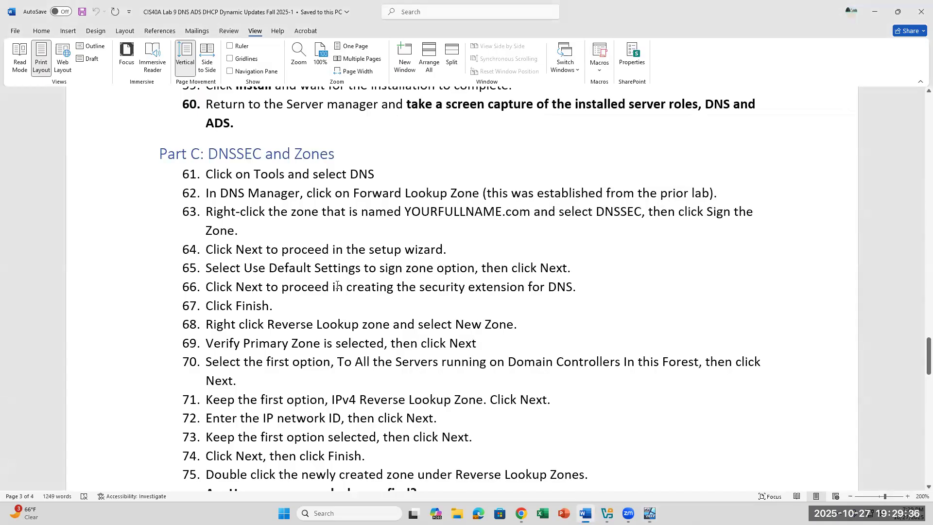
Highlight 'Forward Lookup Zone', 'YOURFULLNAME.com' and 'DNSSEC' in Part C steps 62–63.
scroll(337, 285, "down", 1)
scroll(337, 285, "up", 2)
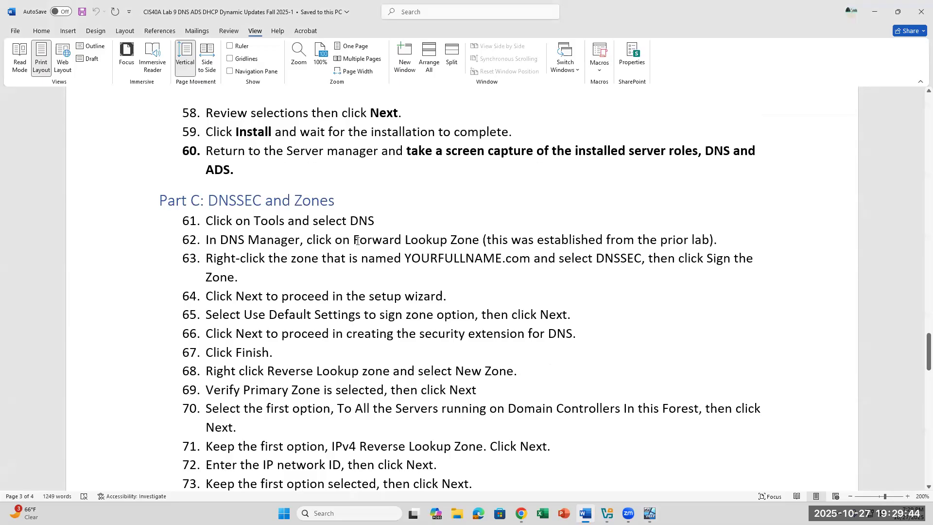
left_click_drag(357, 241, 482, 242)
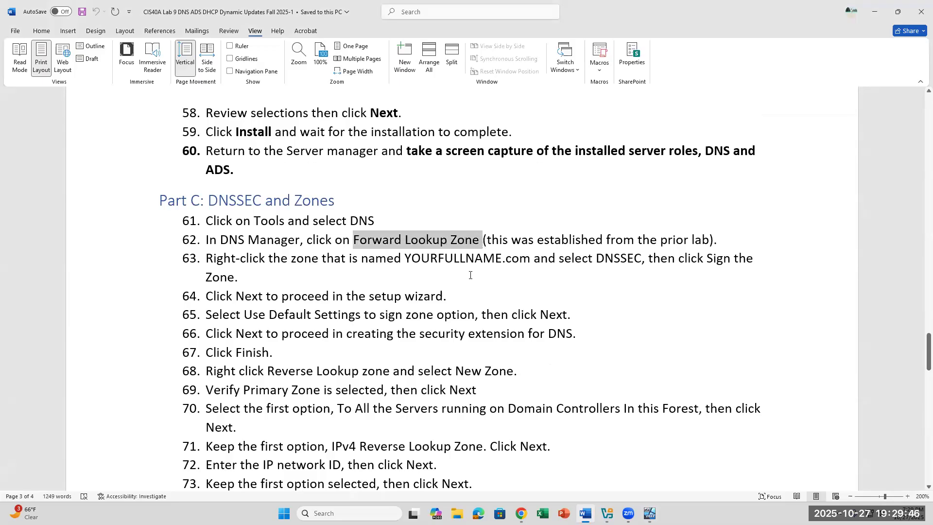
left_click_drag(405, 258, 528, 257)
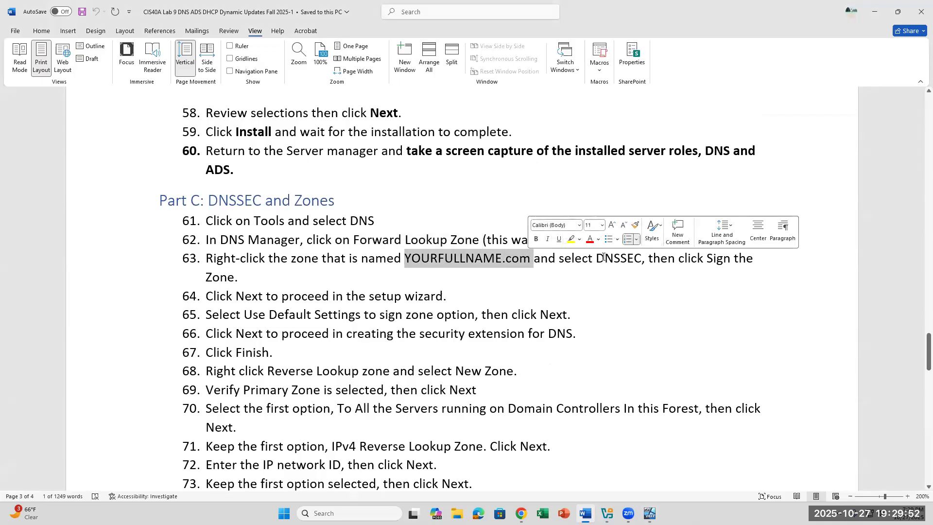
left_click_drag(605, 258, 649, 263)
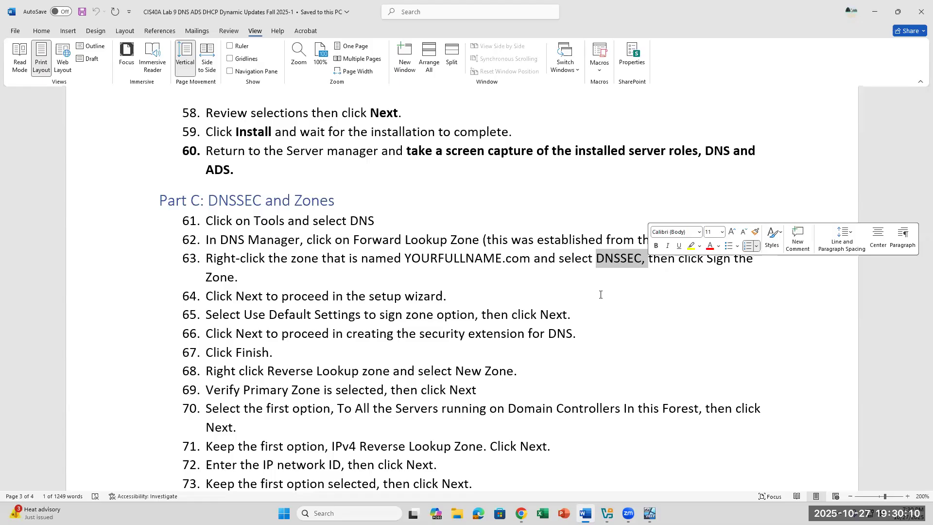
Clear the selection and bring the Server22 virtual machine window forward.
left_click(614, 333)
scroll(611, 390, "down", 1)
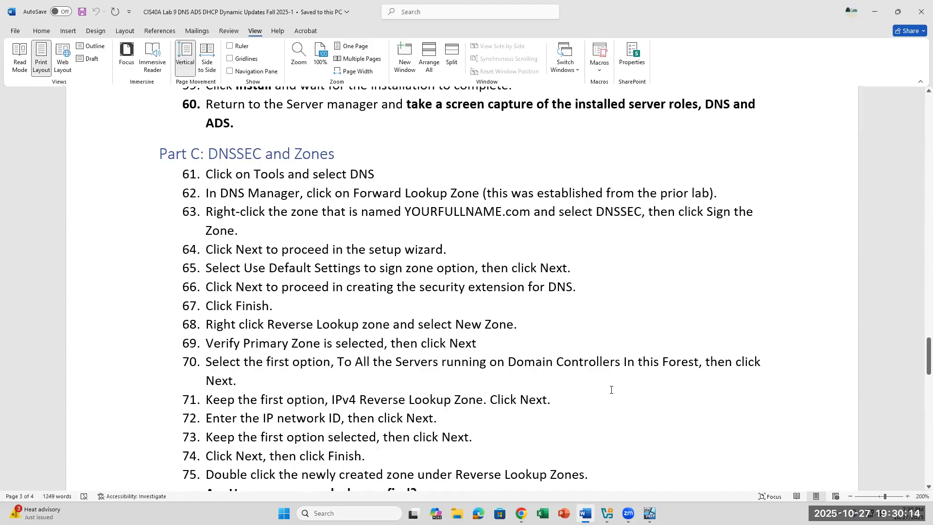
scroll(611, 390, "up", 1)
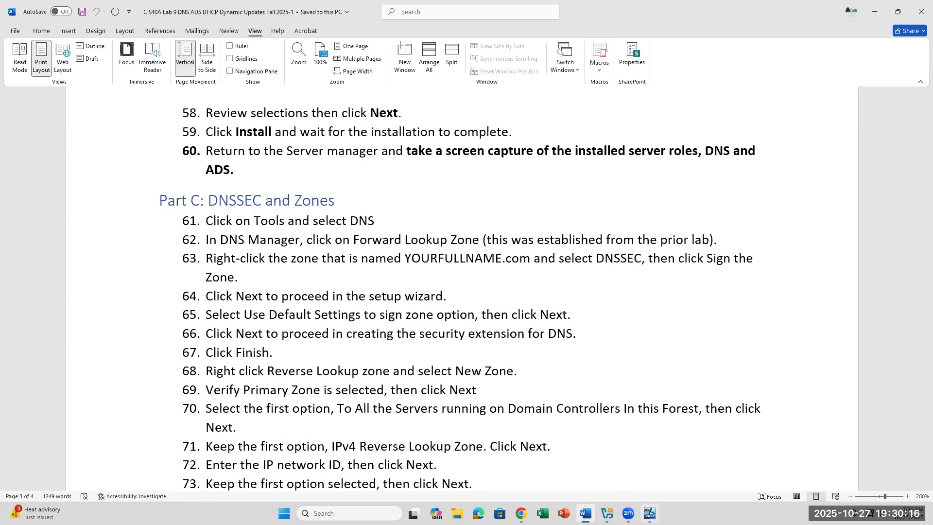
left_click(649, 514)
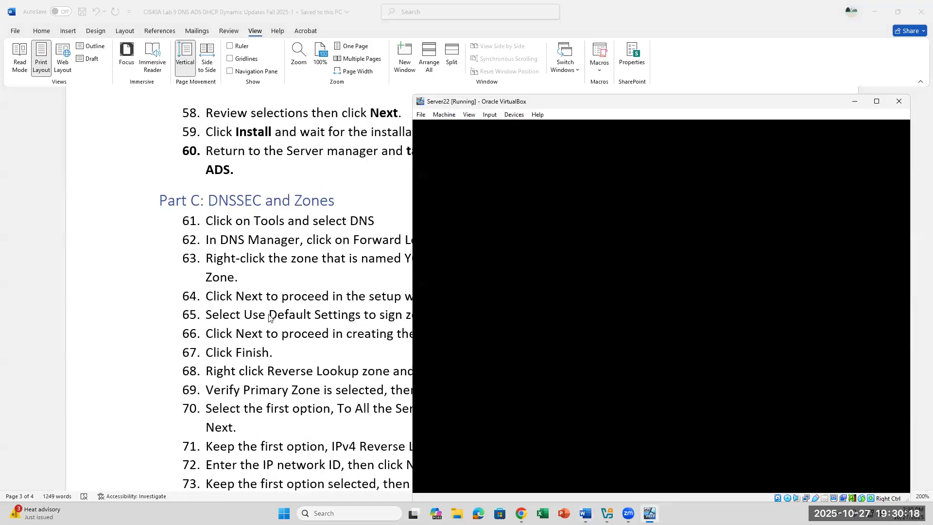
Read through the reverse lookup zone steps 64–77 in the lab document.
left_click(379, 336)
scroll(379, 335, "down", 4)
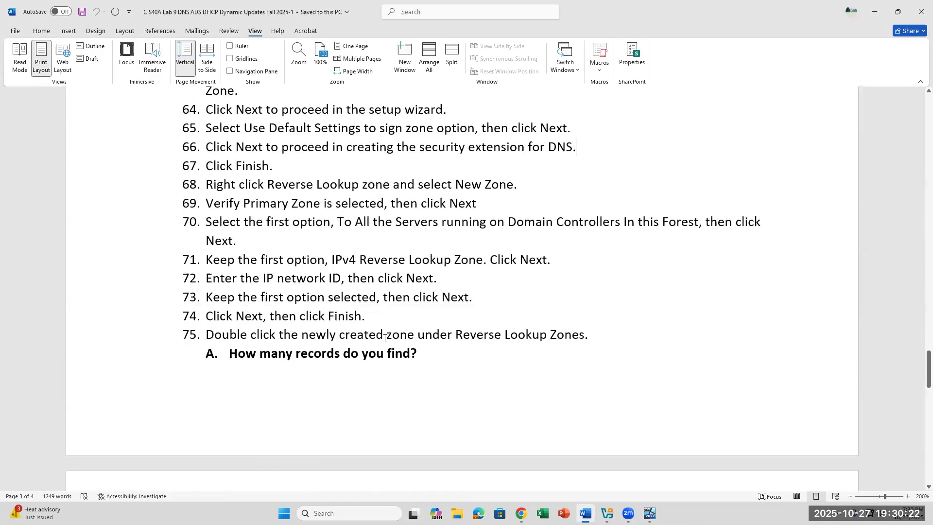
scroll(384, 338, "up", 1)
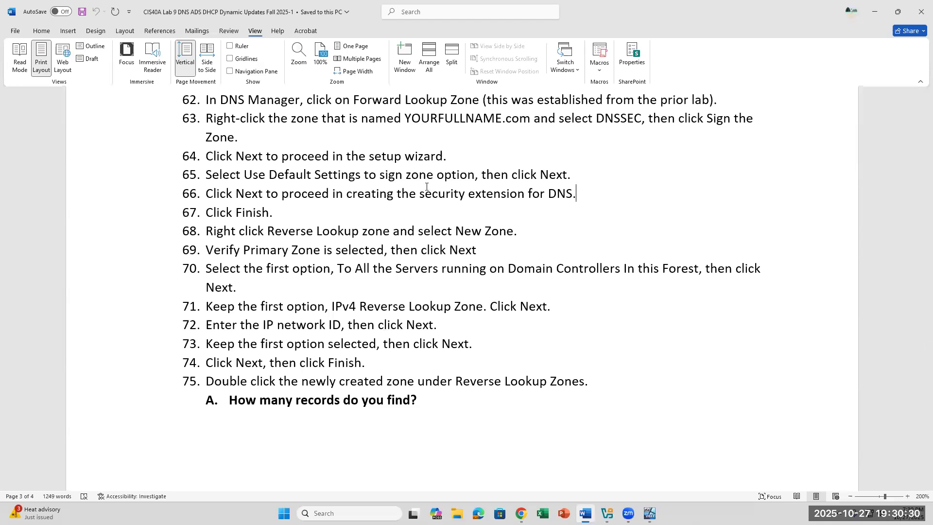
left_click(606, 351)
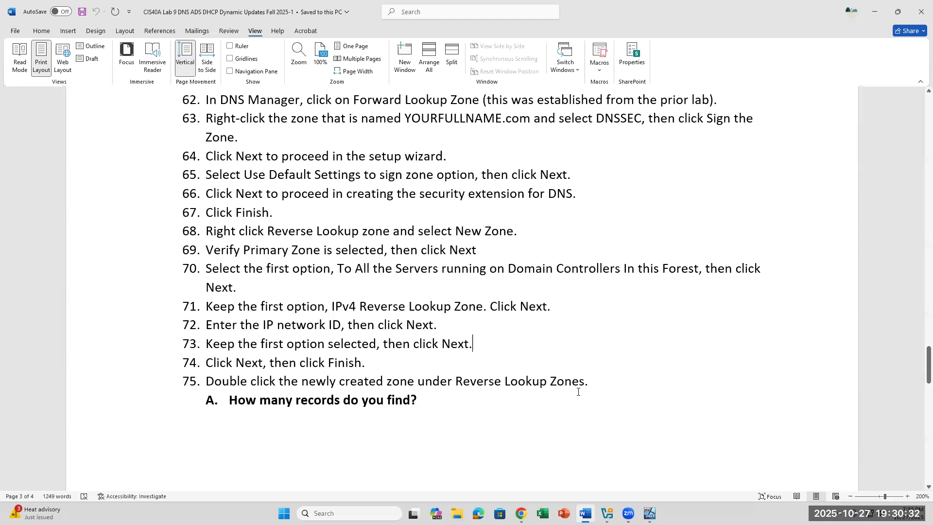
scroll(578, 391, "down", 5)
scroll(578, 392, "down", 3)
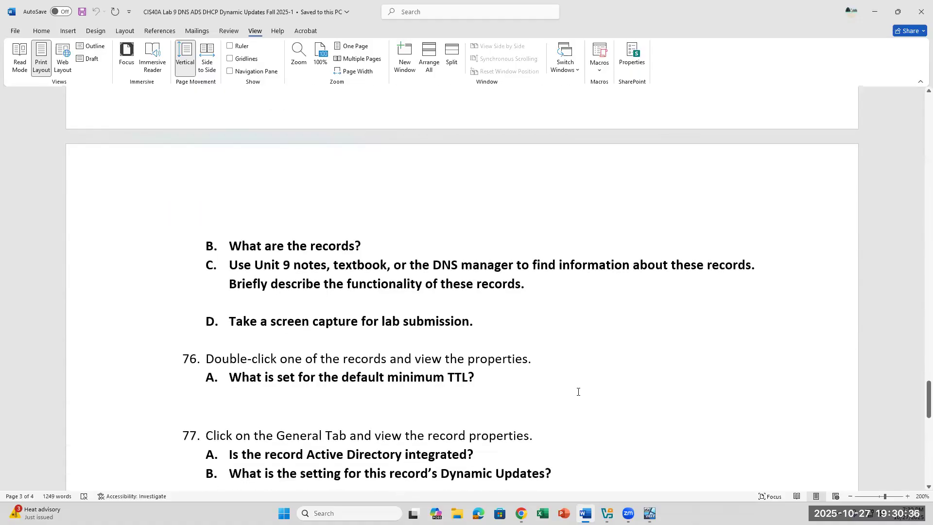
scroll(578, 392, "up", 8)
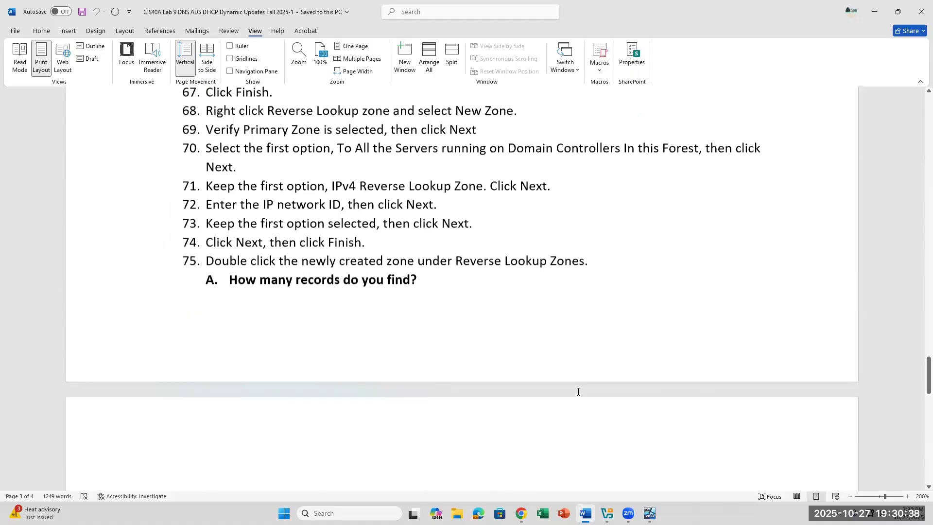
Switch between Server22 and Word, then show VirtualBox Manager listing Server22 as running.
left_click(650, 513)
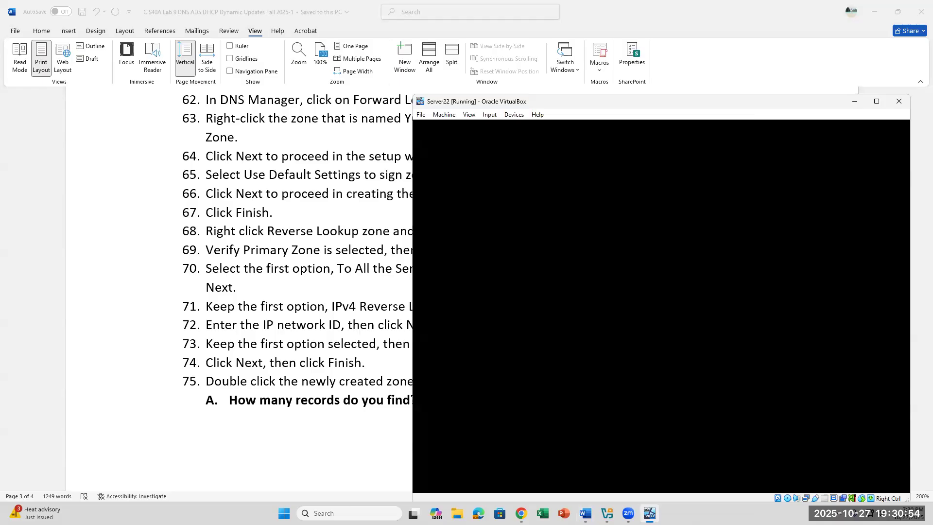
left_click(254, 284)
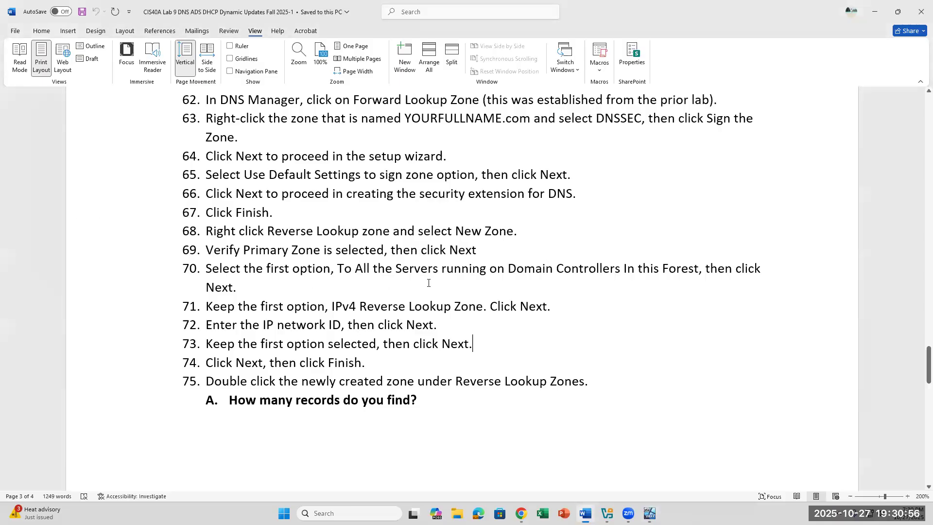
scroll(428, 283, "up", 5)
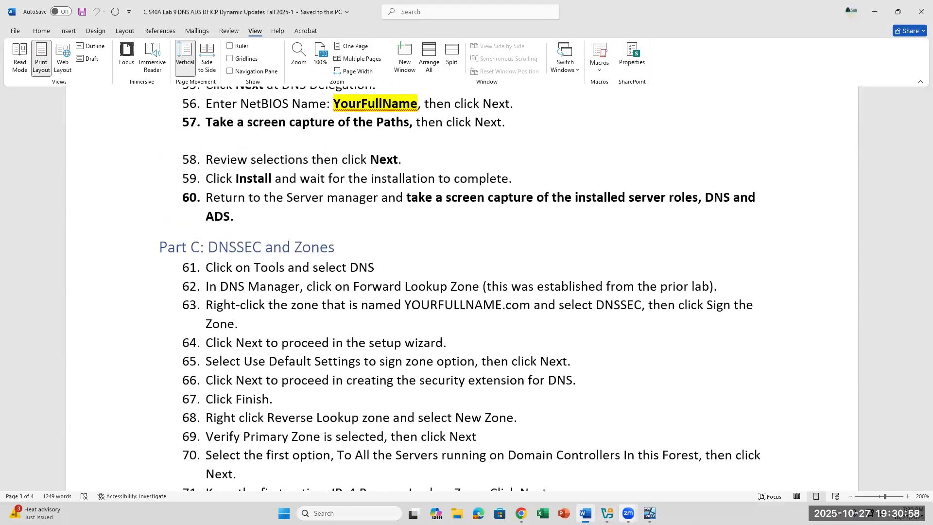
left_click(650, 513)
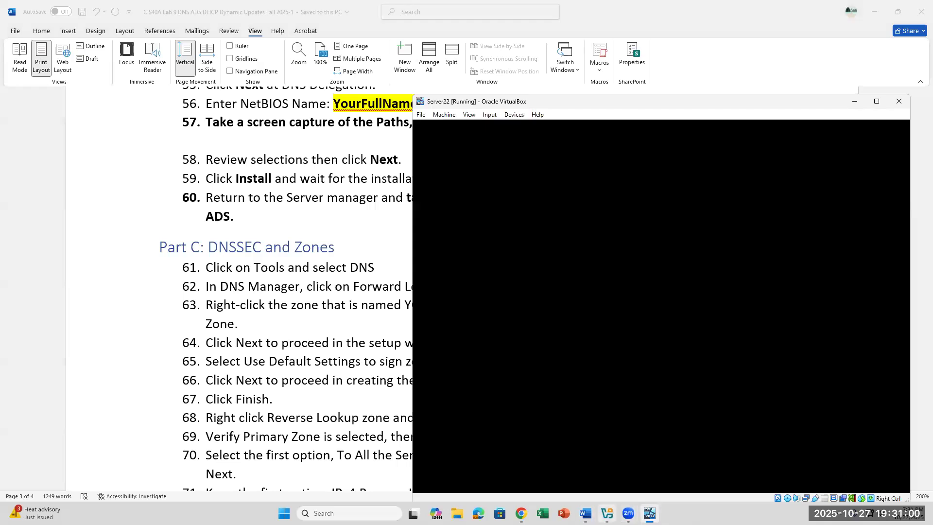
mouse_move(628, 513)
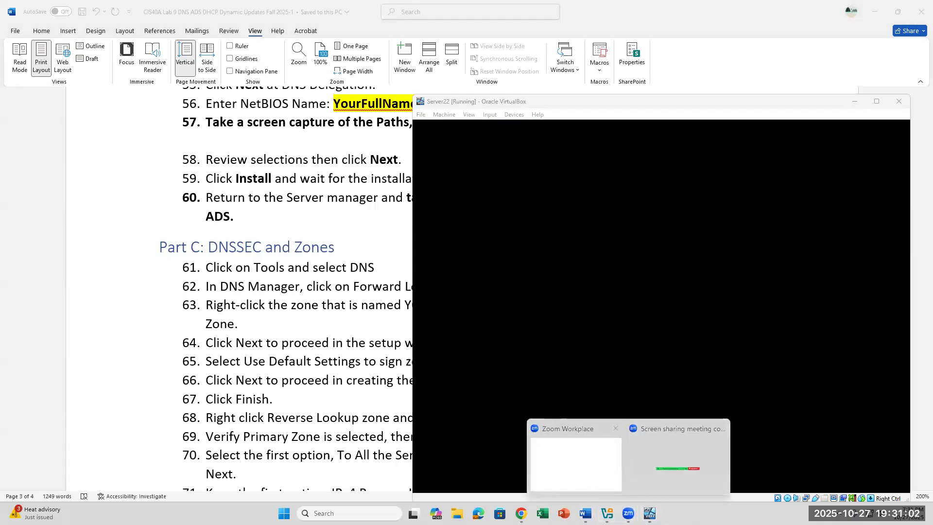
left_click(607, 513)
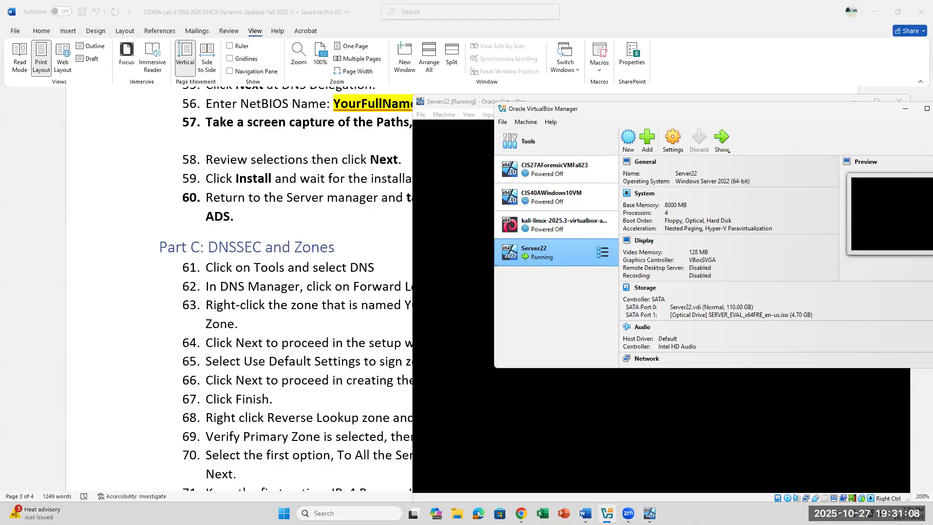
Send Ctrl-Alt-Del to the Server22 VM via Input > Keyboard, then return to Word.
left_click(727, 149)
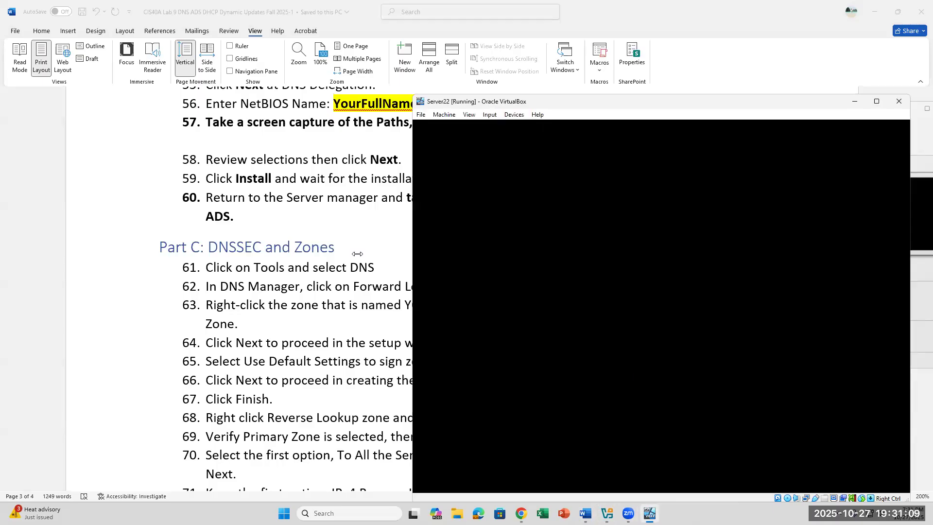
left_click(490, 115)
mouse_move(506, 128)
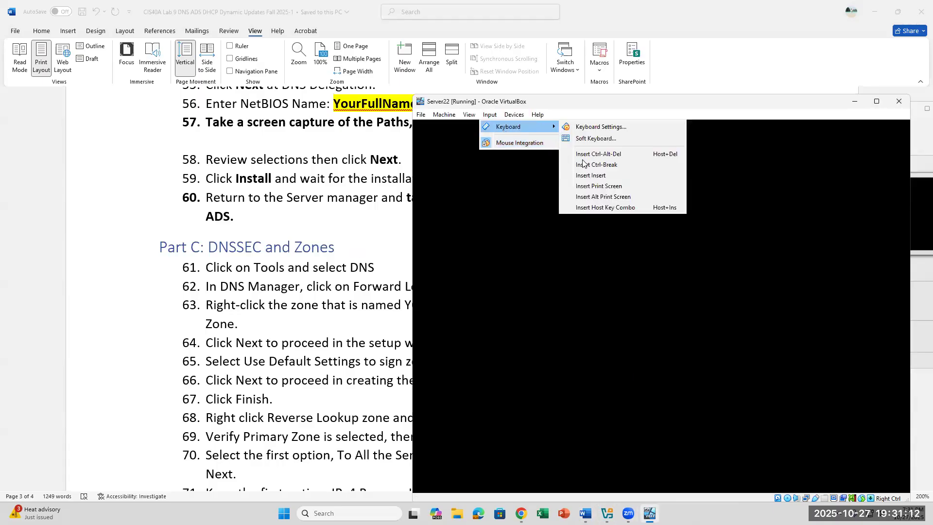
left_click(593, 152)
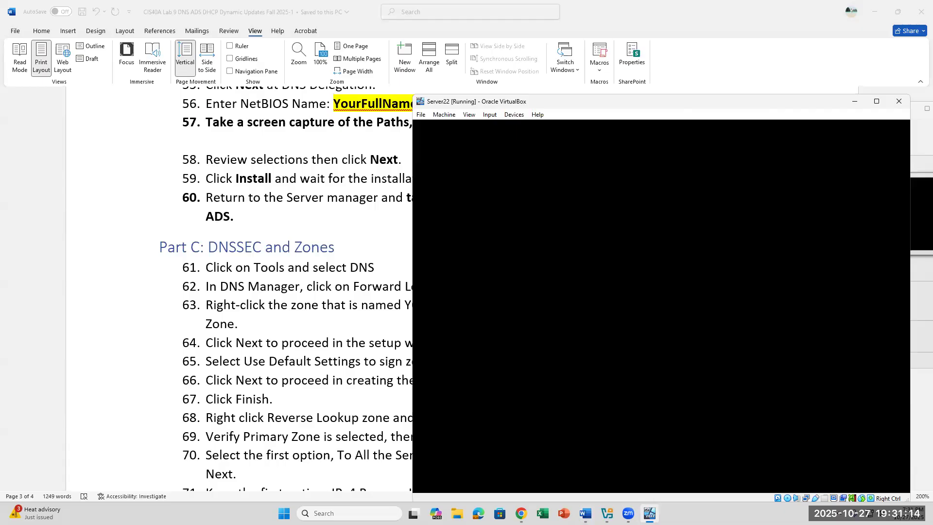
left_click(274, 344)
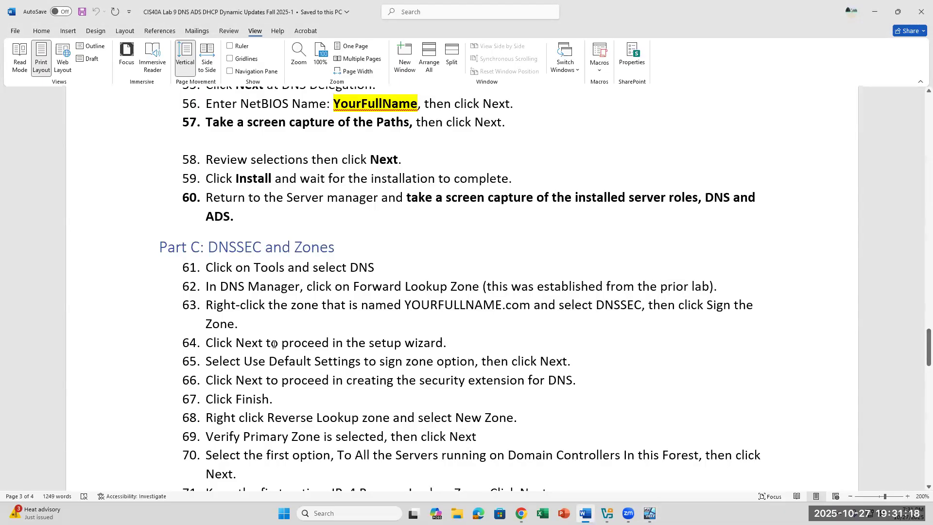
scroll(274, 344, "down", 10)
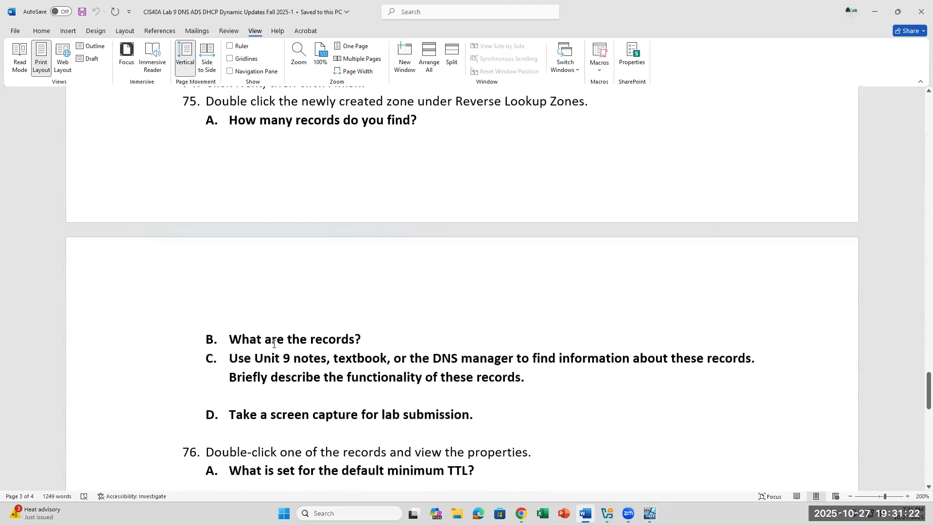
scroll(275, 344, "down", 3)
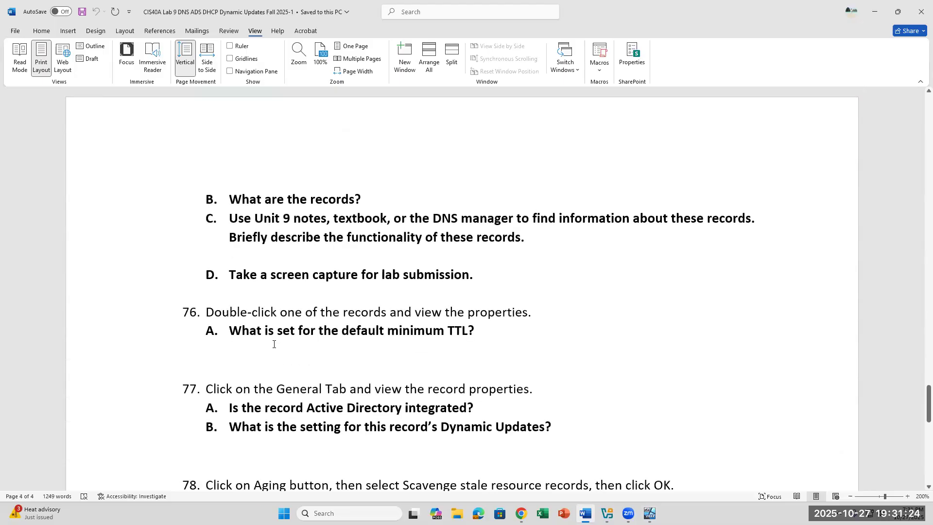
scroll(274, 344, "down", 1)
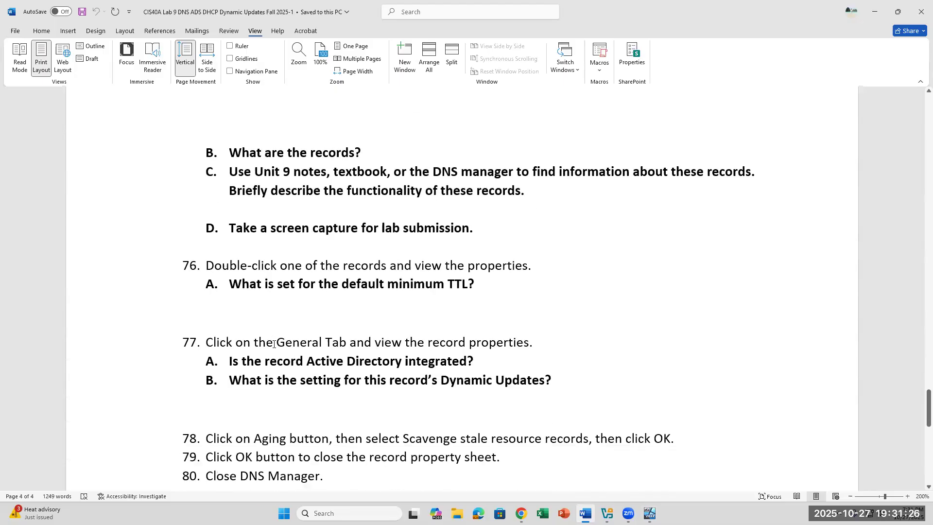
scroll(274, 344, "up", 4)
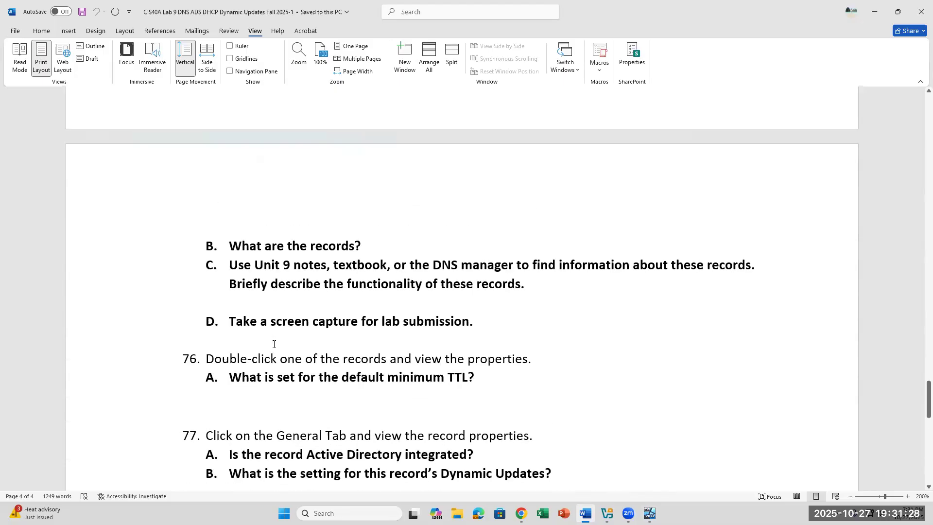
scroll(274, 344, "up", 2)
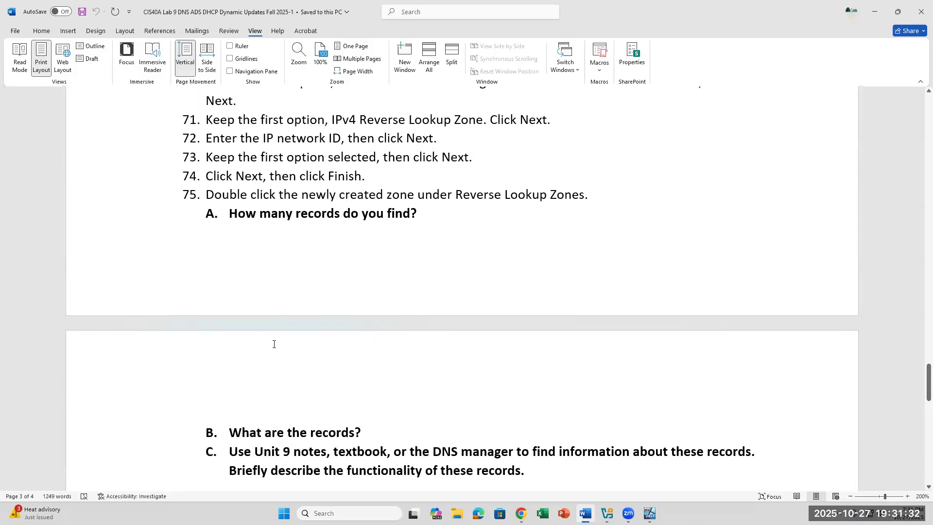
scroll(274, 344, "down", 5)
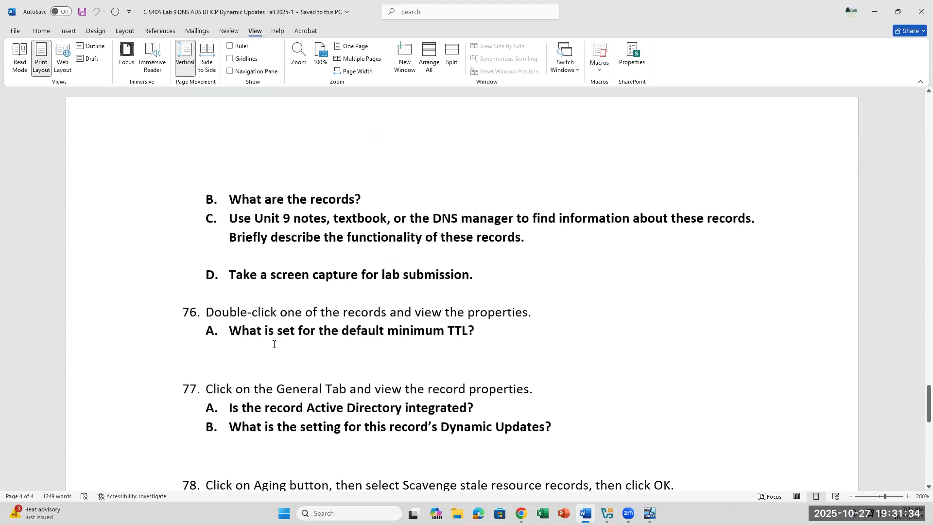
scroll(274, 344, "up", 4)
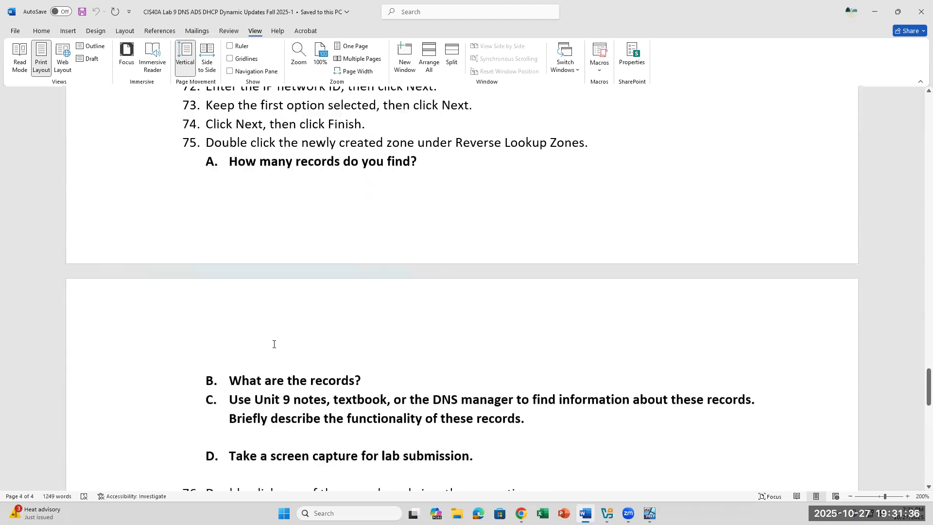
scroll(274, 344, "up", 3)
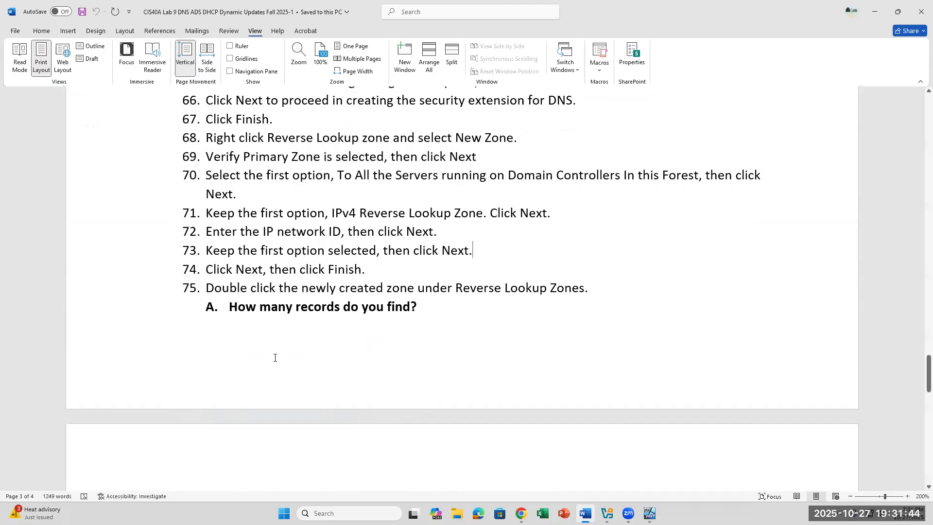
scroll(275, 358, "down", 2)
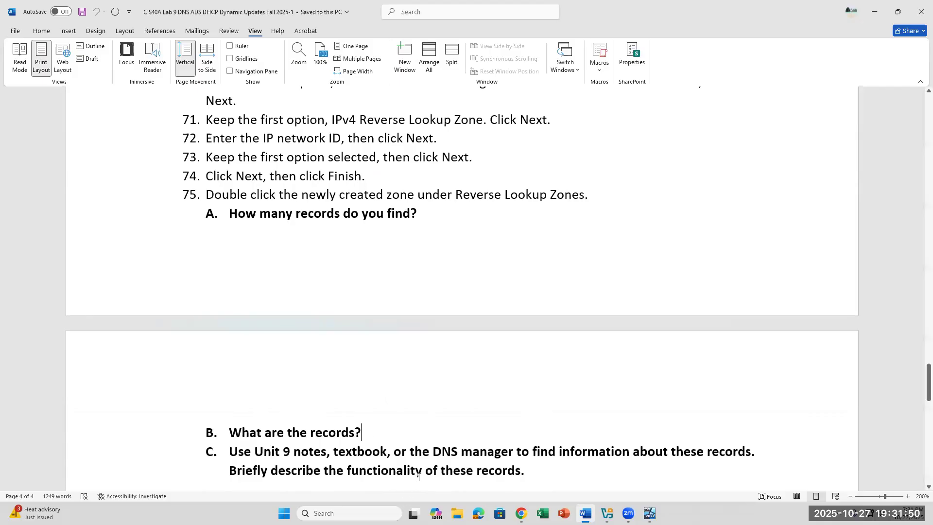
scroll(453, 451, "down", 3)
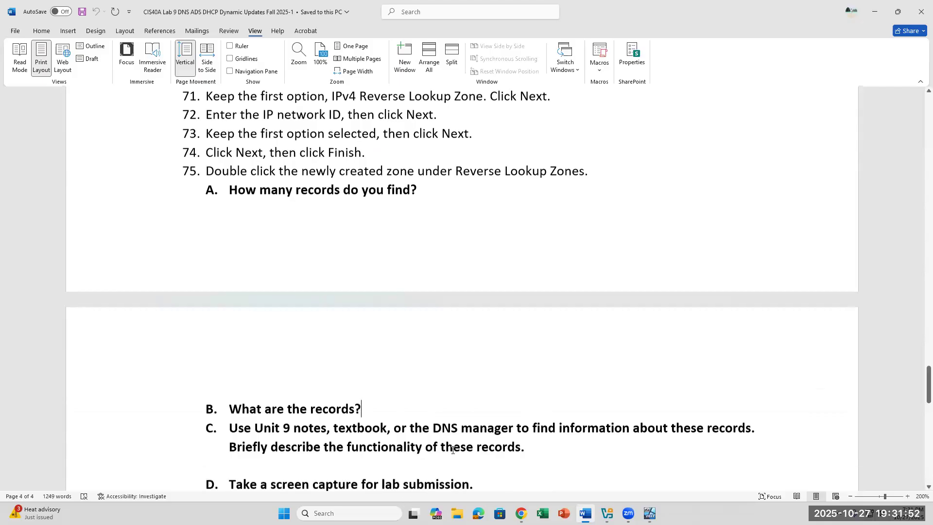
scroll(452, 450, "down", 1)
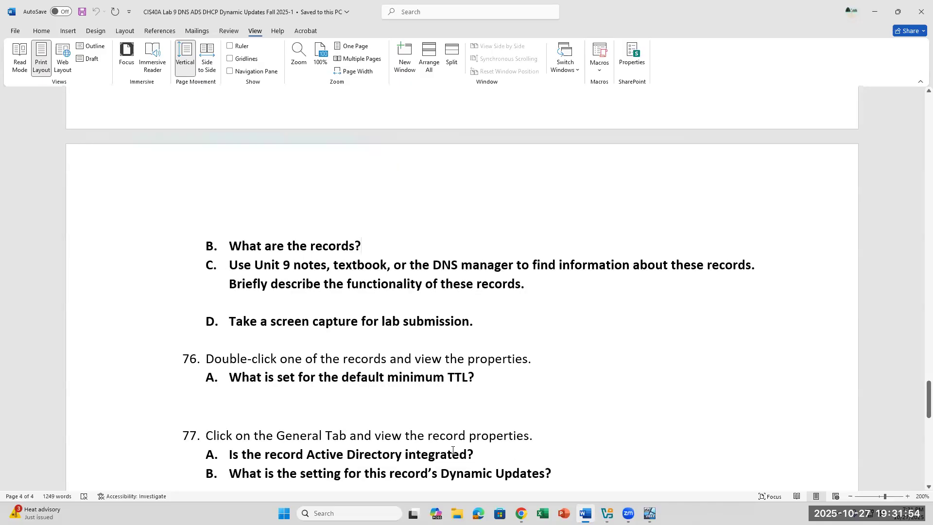
left_click(497, 375)
scroll(393, 335, "down", 1)
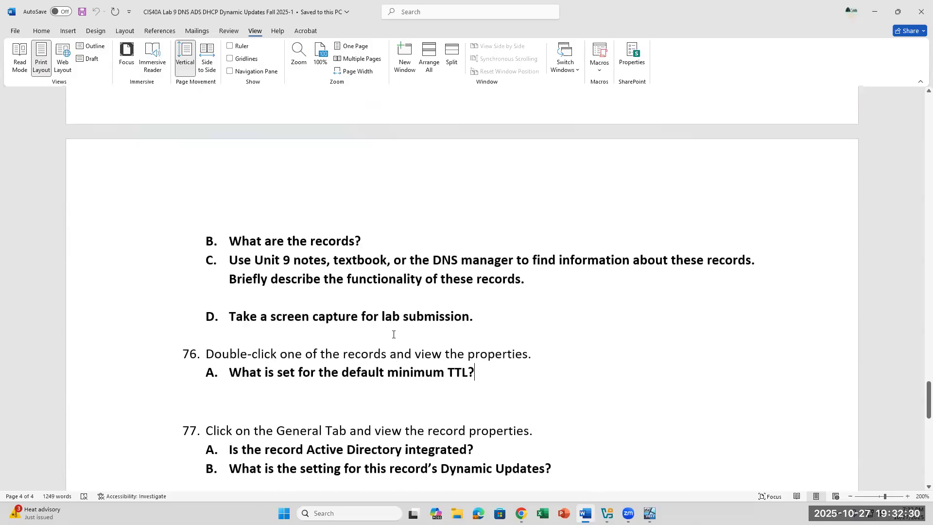
scroll(394, 334, "down", 1)
scroll(393, 334, "up", 1)
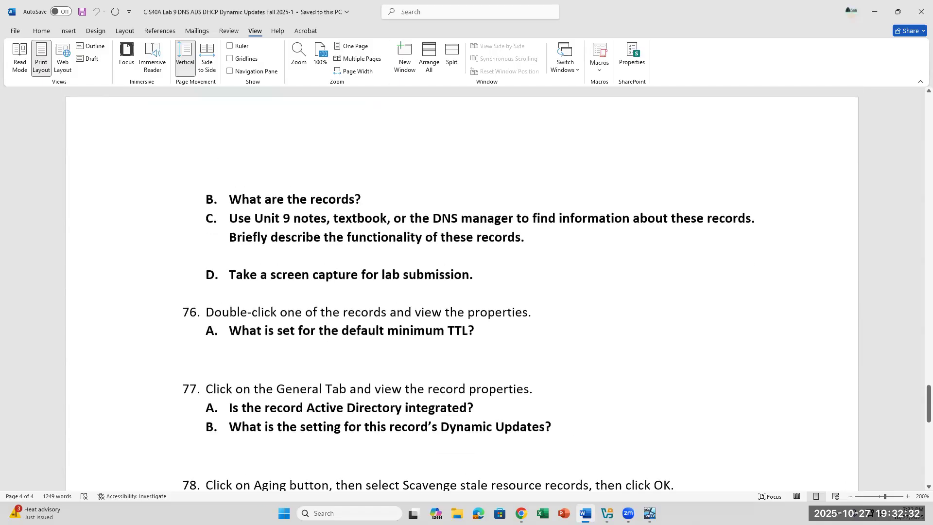
left_click(649, 513)
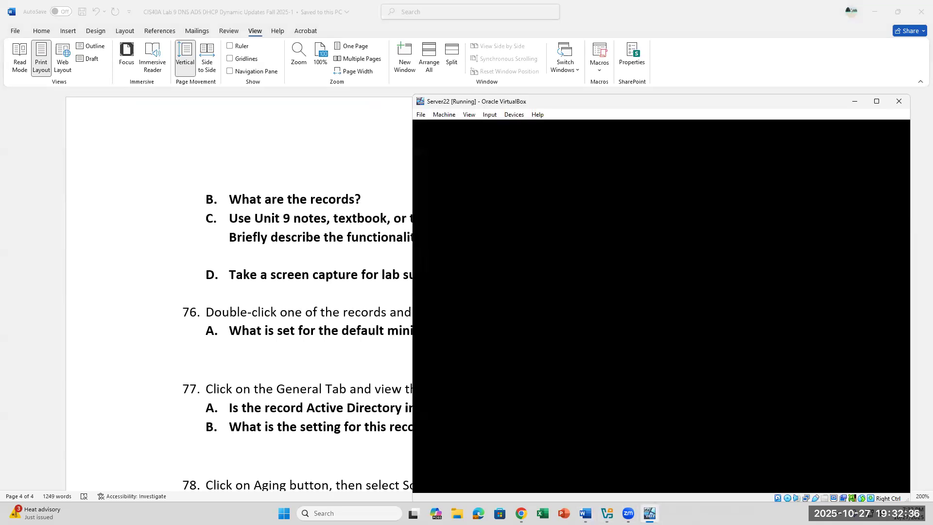
Toggle between Server22 and Word, ending on the lab document at Part C steps 61–75.
left_click(263, 372)
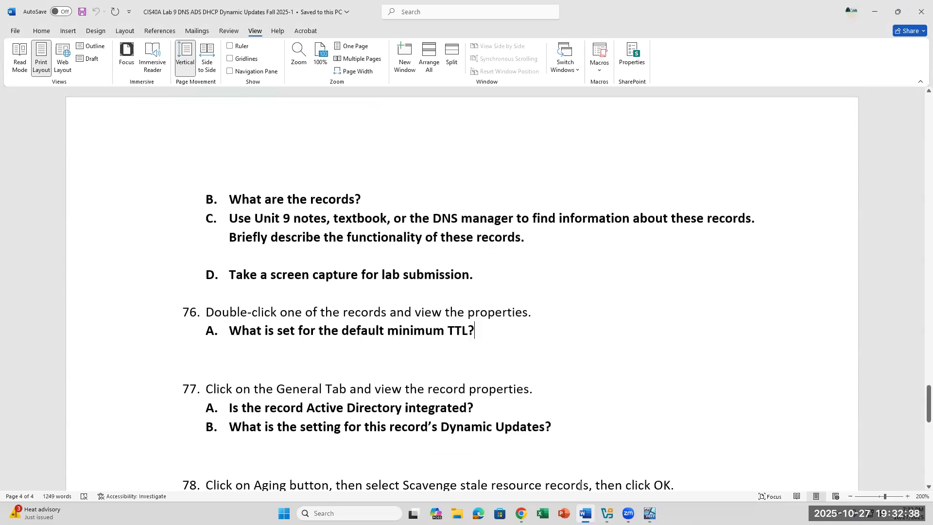
left_click(650, 514)
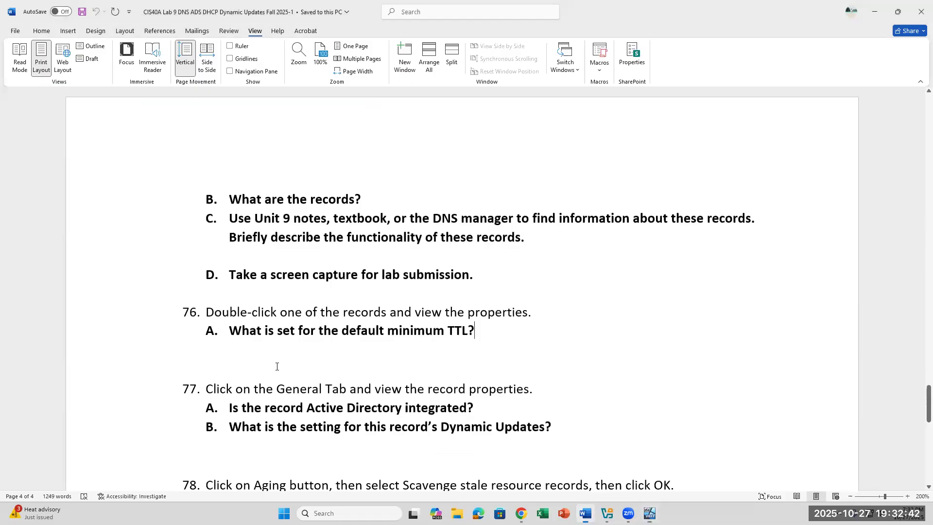
left_click(277, 367)
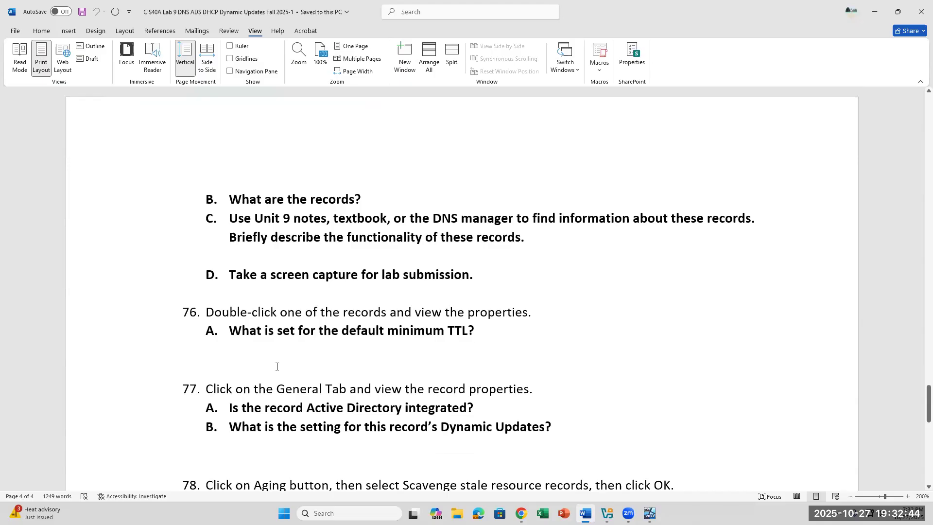
left_click(649, 513)
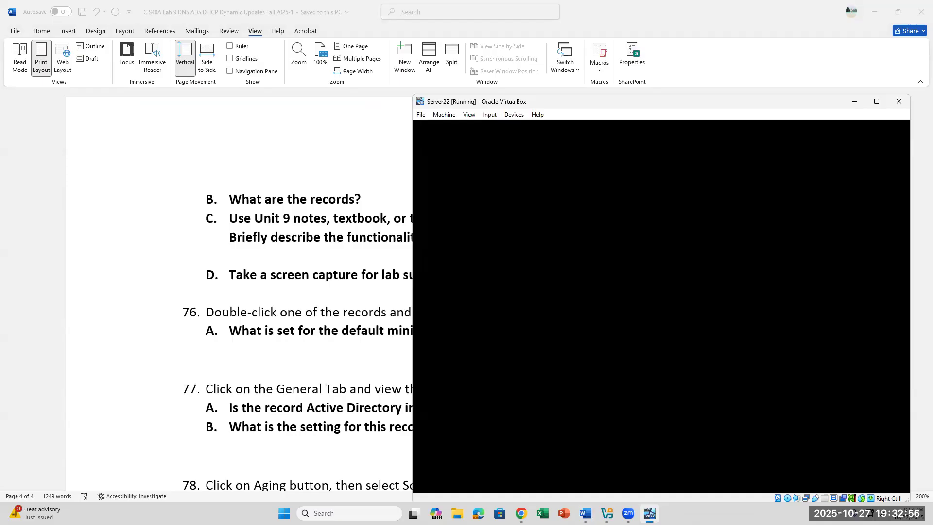
left_click(190, 299)
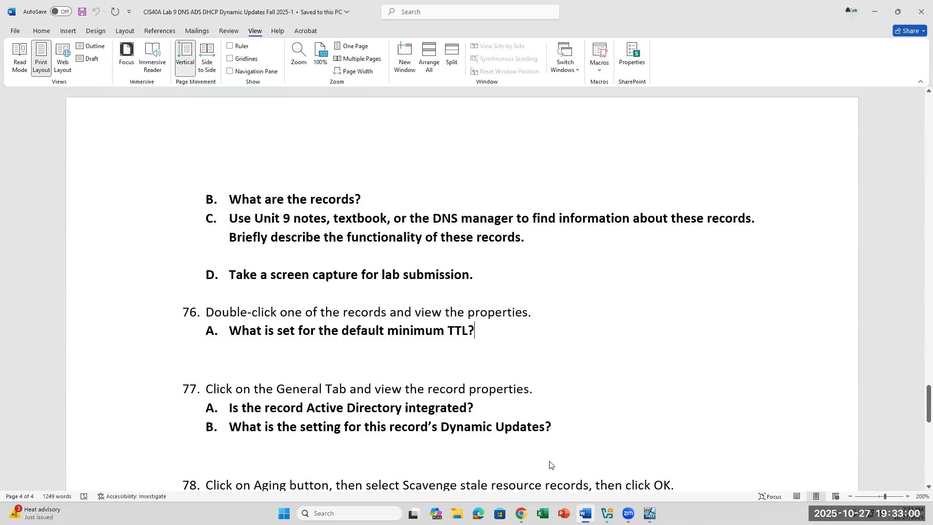
left_click(650, 513)
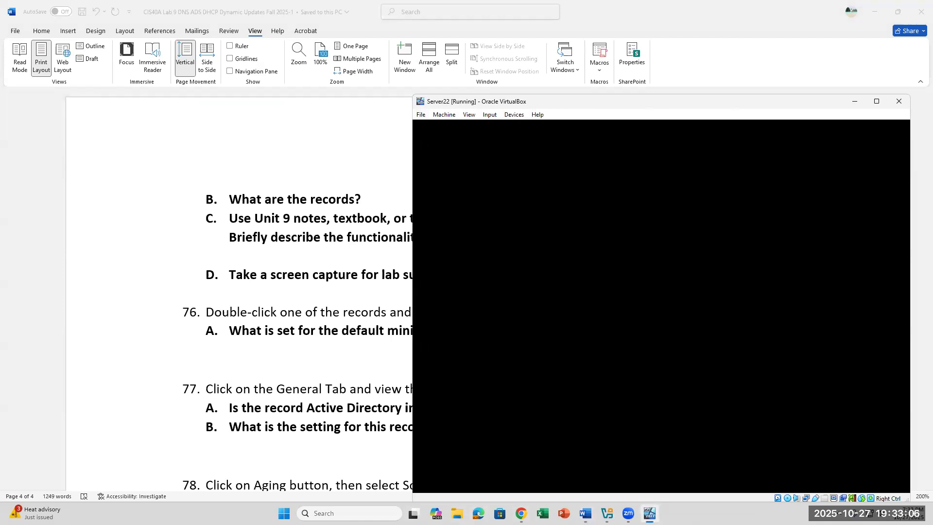
left_click(242, 291)
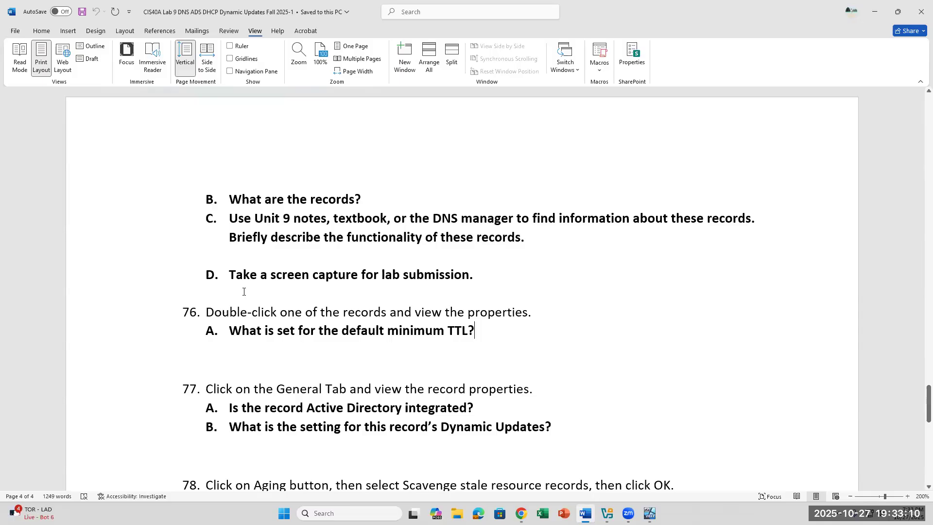
scroll(243, 291, "up", 3)
scroll(244, 292, "up", 7)
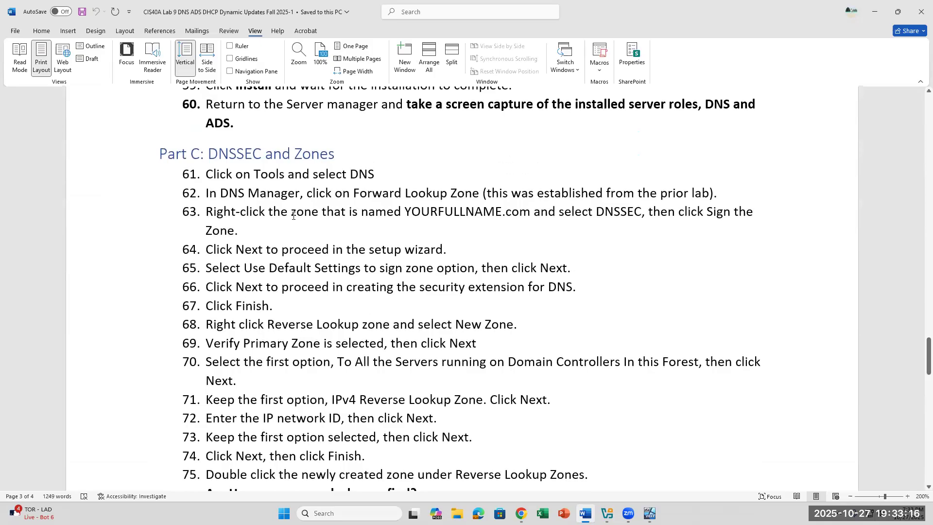
Select the words 'IP network ID' in step 72 of the lab document.
left_click(237, 156)
left_click(590, 428)
scroll(591, 427, "down", 2)
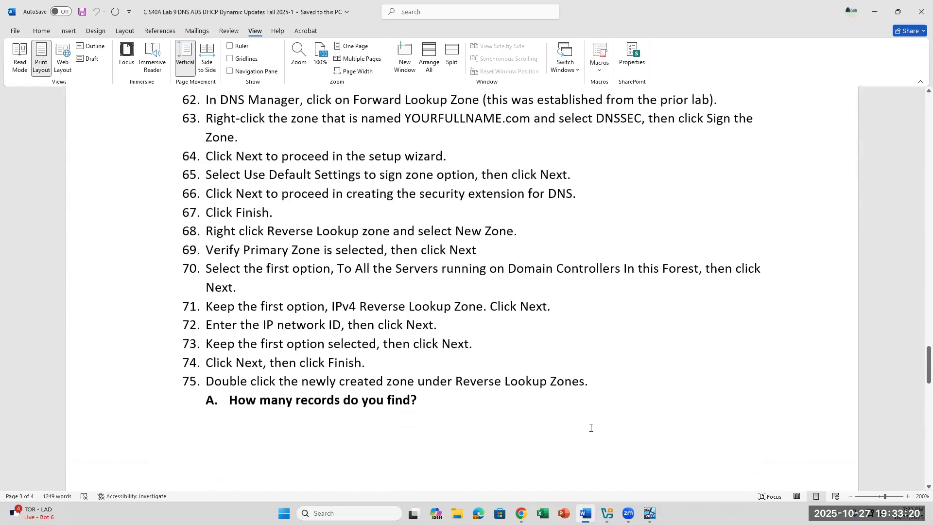
left_click(607, 389)
left_click_drag(264, 323, 336, 329)
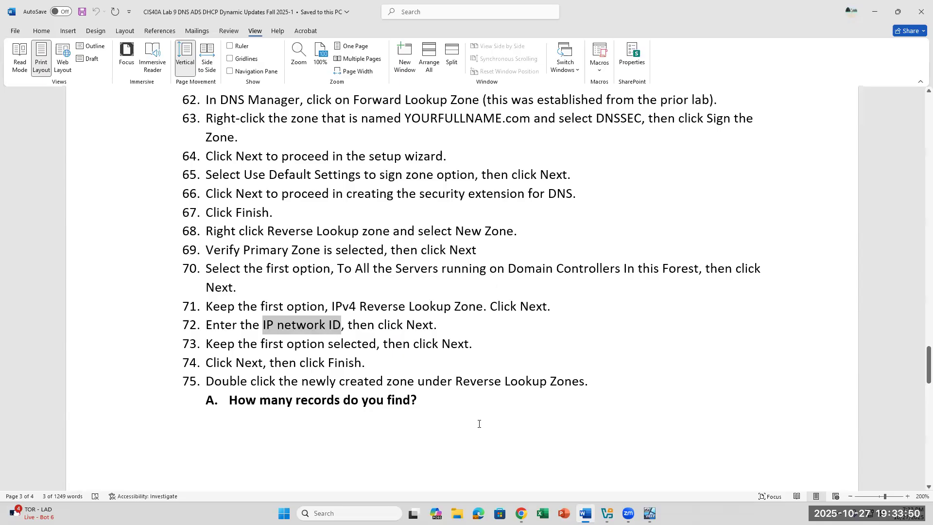
left_click(454, 449)
Scroll through lab steps 45–78, then bring the restarting Server22 window to the front.
scroll(454, 449, "down", 5)
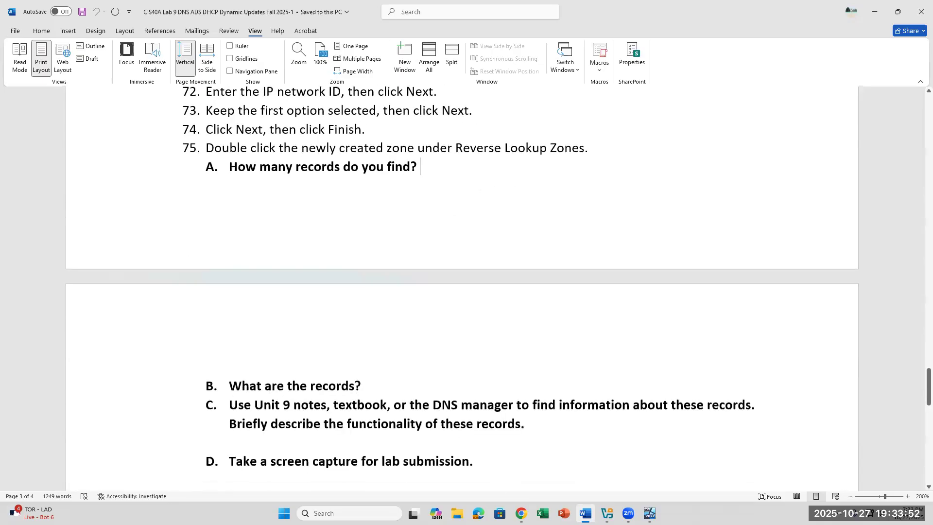
left_click(650, 513)
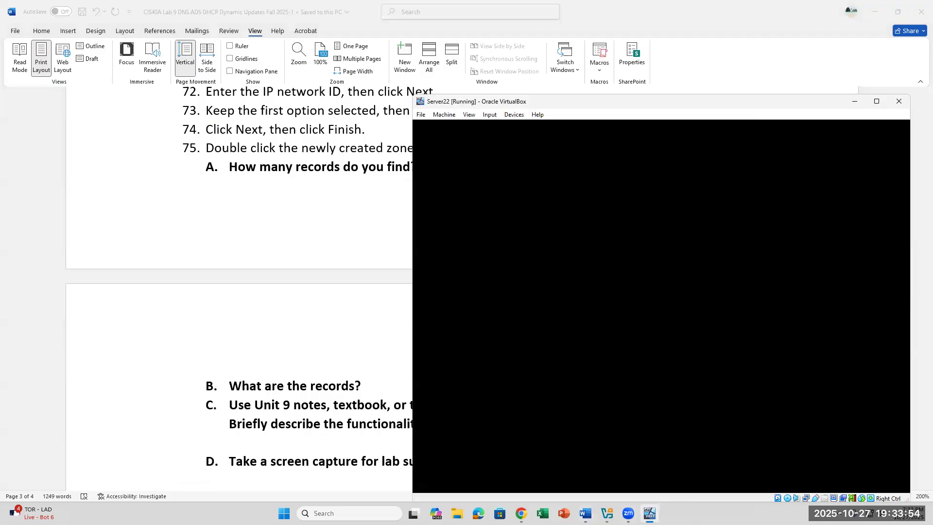
left_click(649, 513)
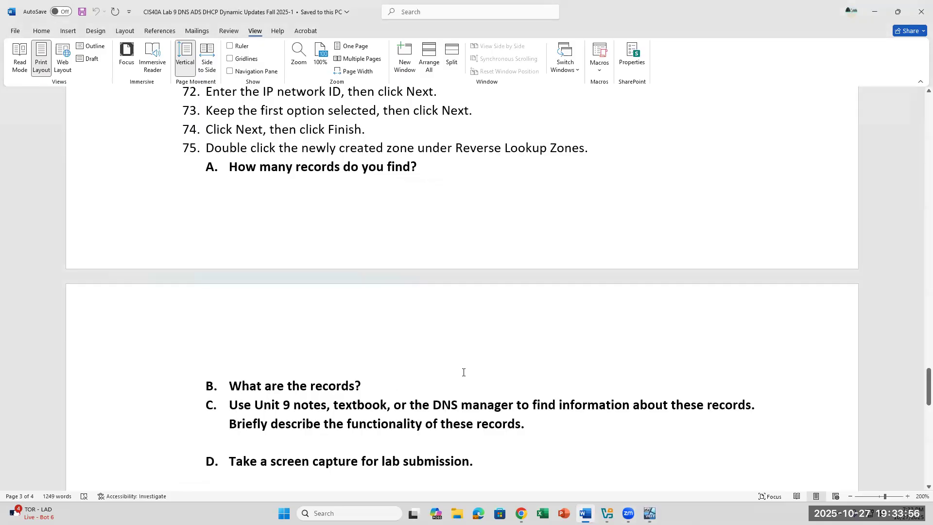
scroll(495, 431, "down", 2)
scroll(494, 430, "down", 2)
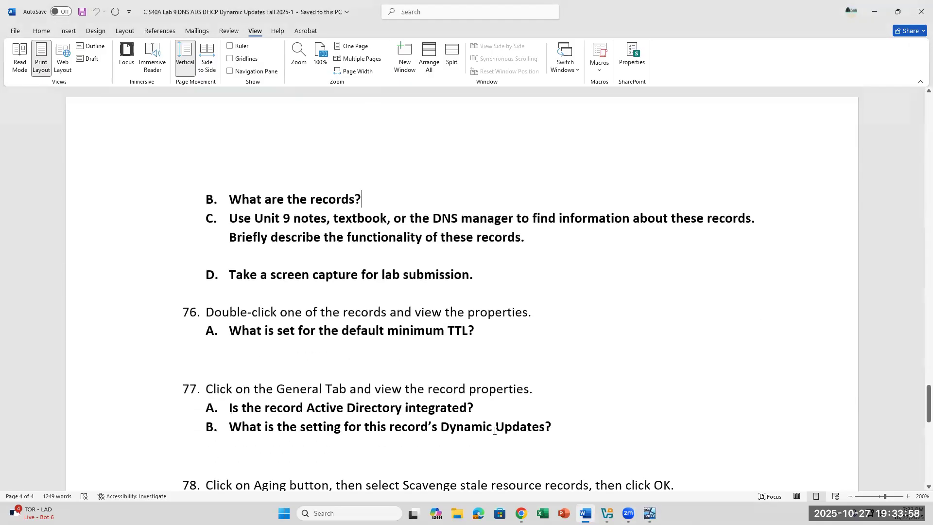
scroll(495, 431, "up", 10)
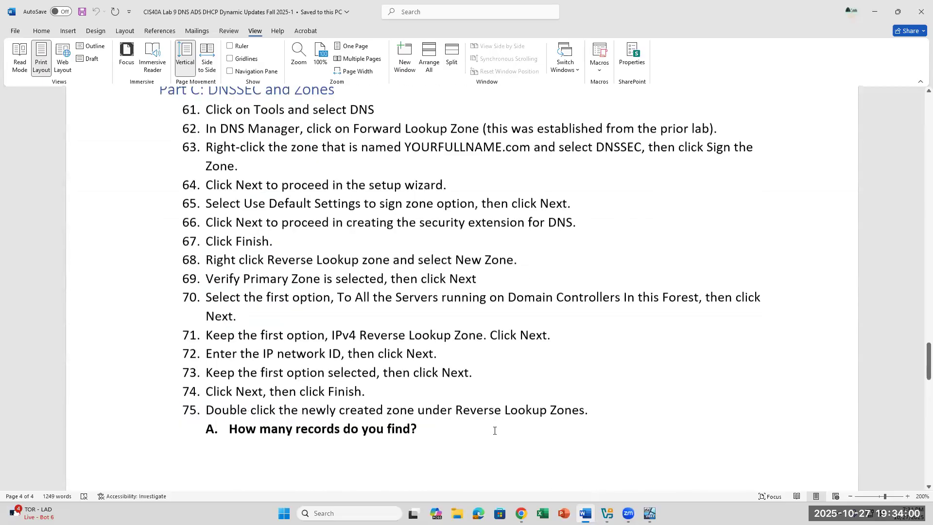
scroll(494, 431, "up", 10)
scroll(495, 431, "down", 5)
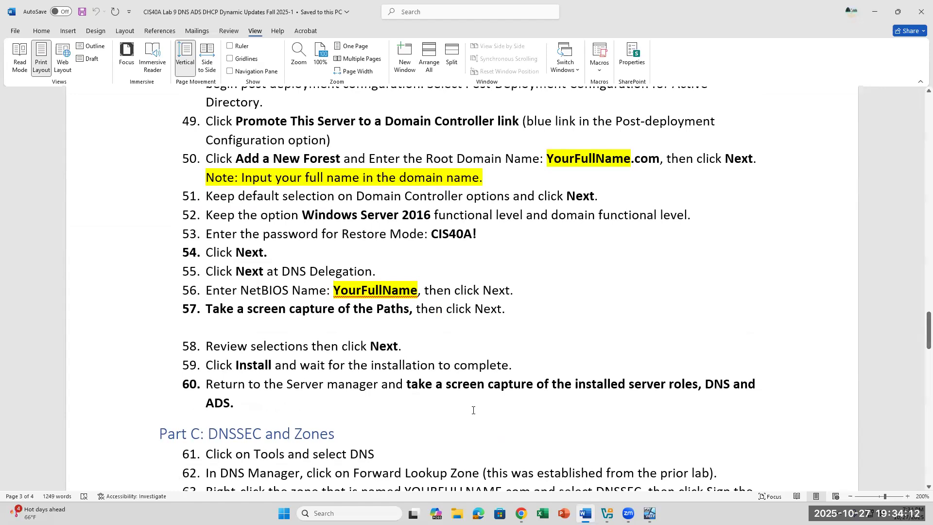
scroll(472, 409, "down", 1)
scroll(473, 410, "up", 2)
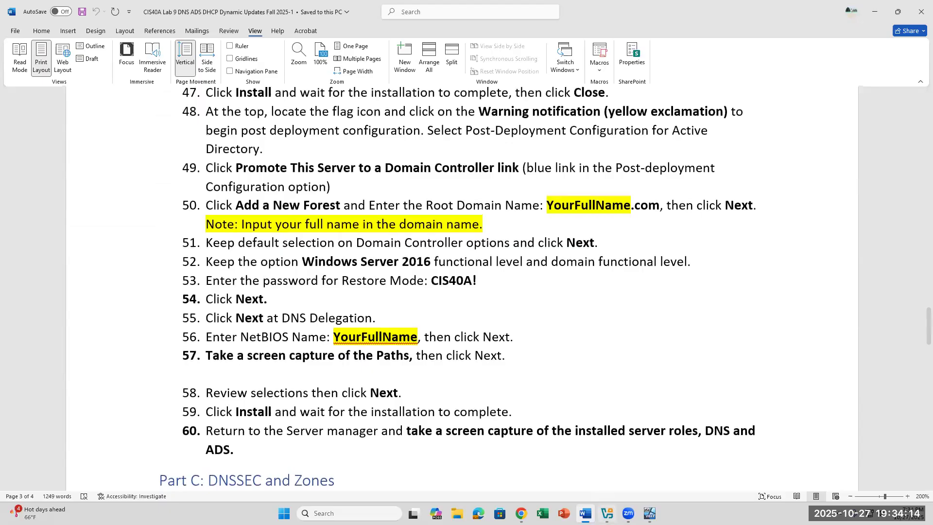
left_click(650, 513)
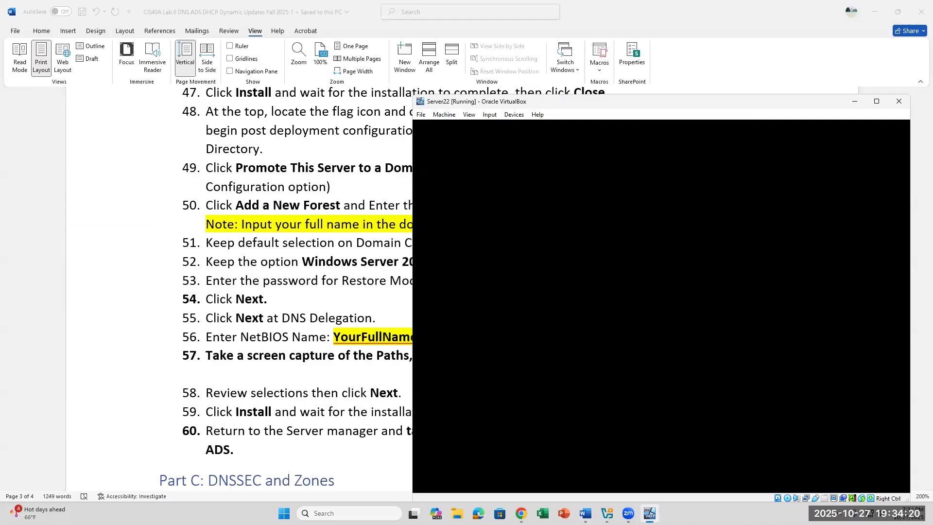
Alternate between Word and Server22 until the VM's Windows sign-in screen appears.
left_click(356, 290)
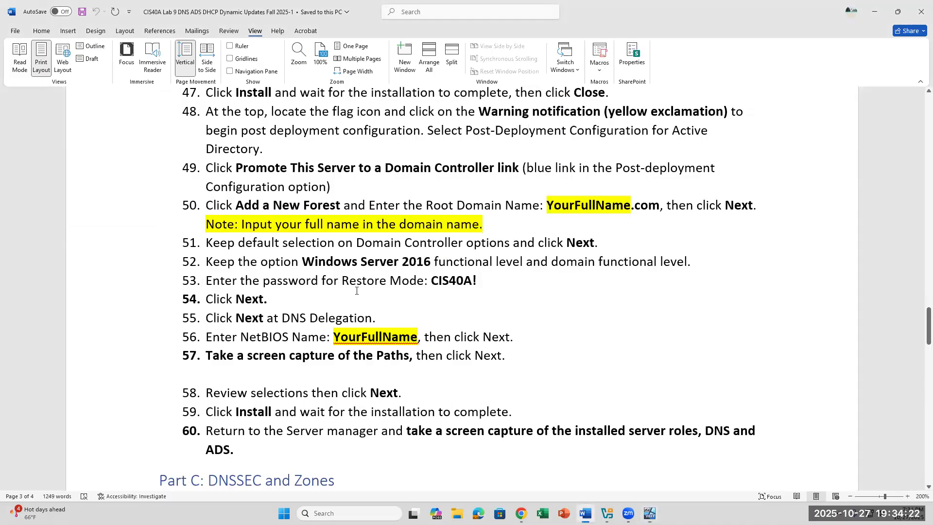
scroll(356, 290, "down", 3)
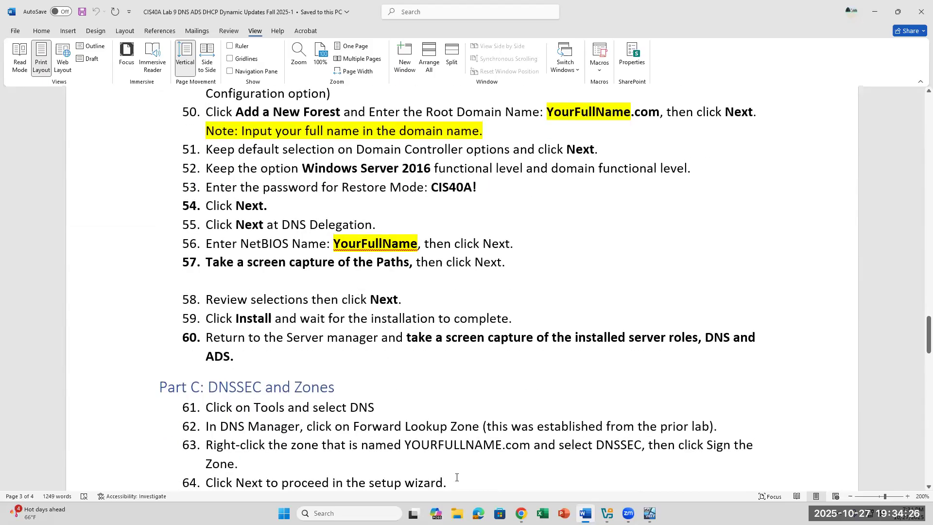
left_click(650, 513)
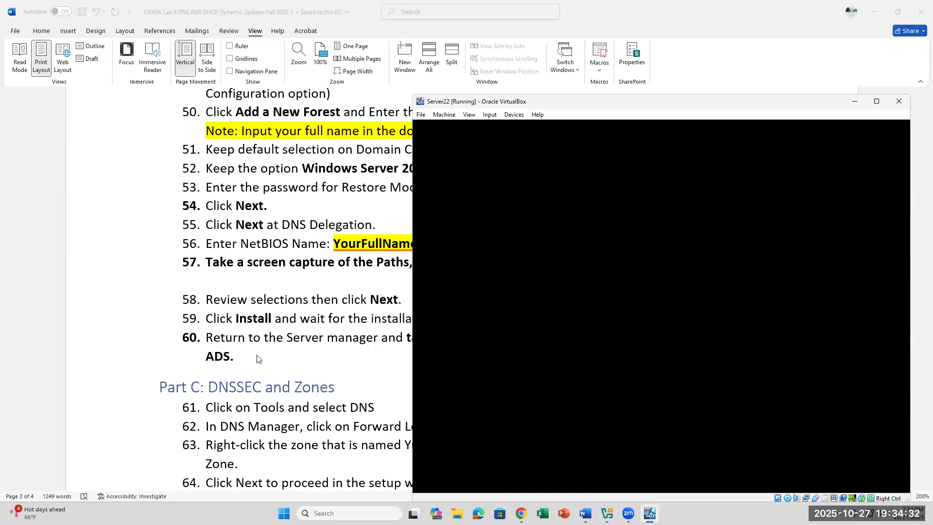
left_click(283, 358)
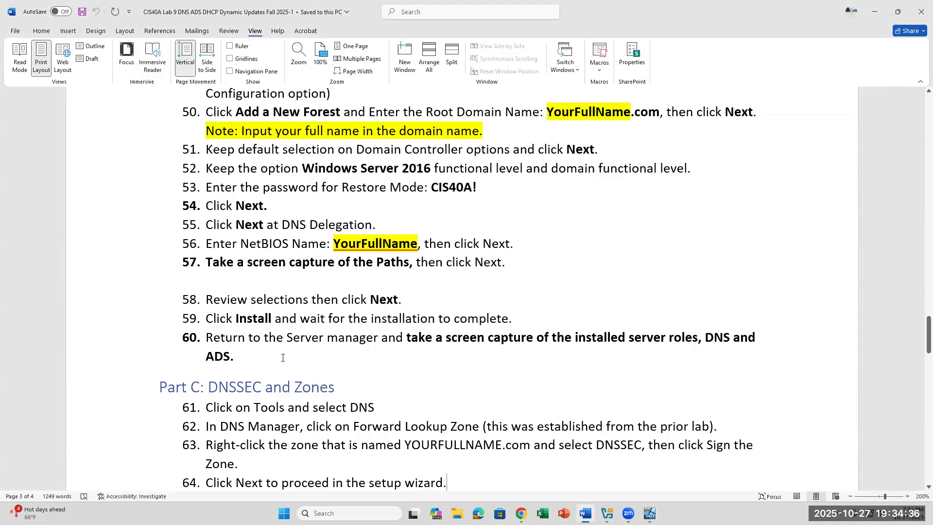
left_click(474, 130)
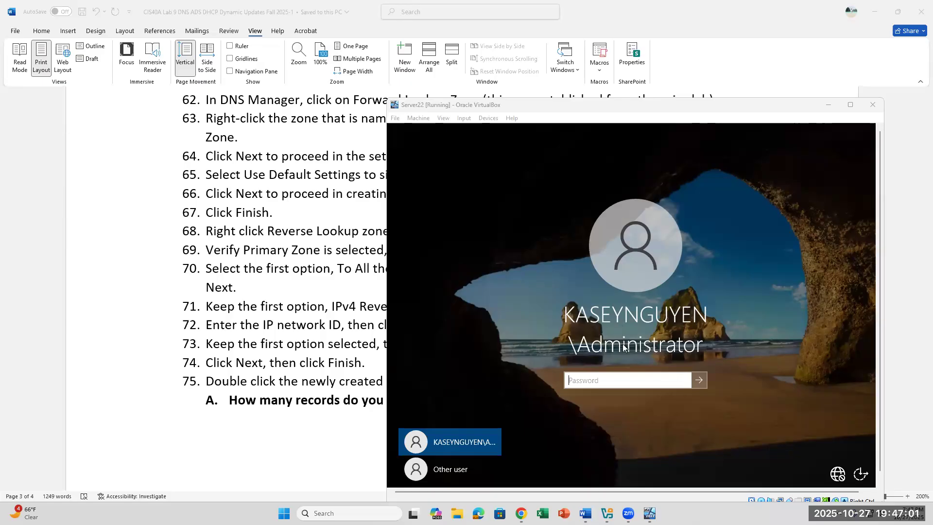
Sign in to Server22 with the Administrator password, then return to Word's lab steps 50–64.
left_click(640, 379)
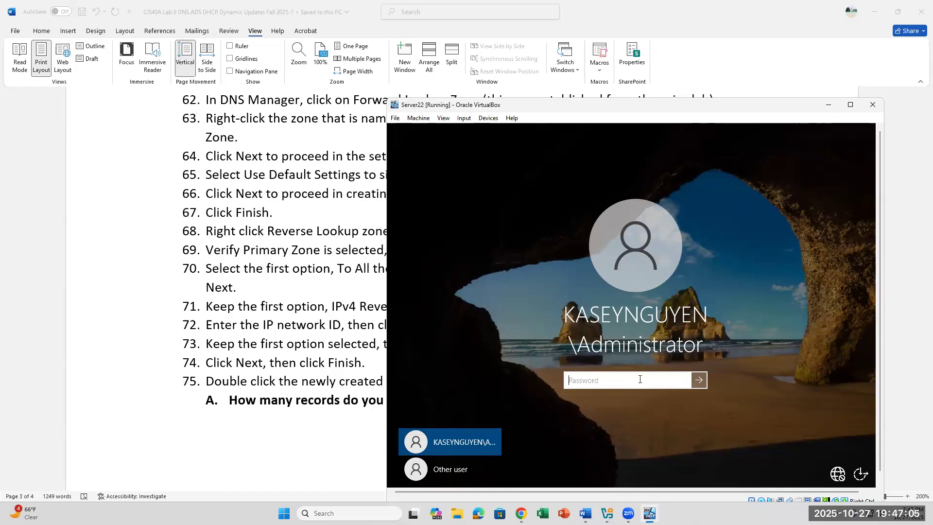
key("Caps_Lock")
type("•••••••")
key("Return")
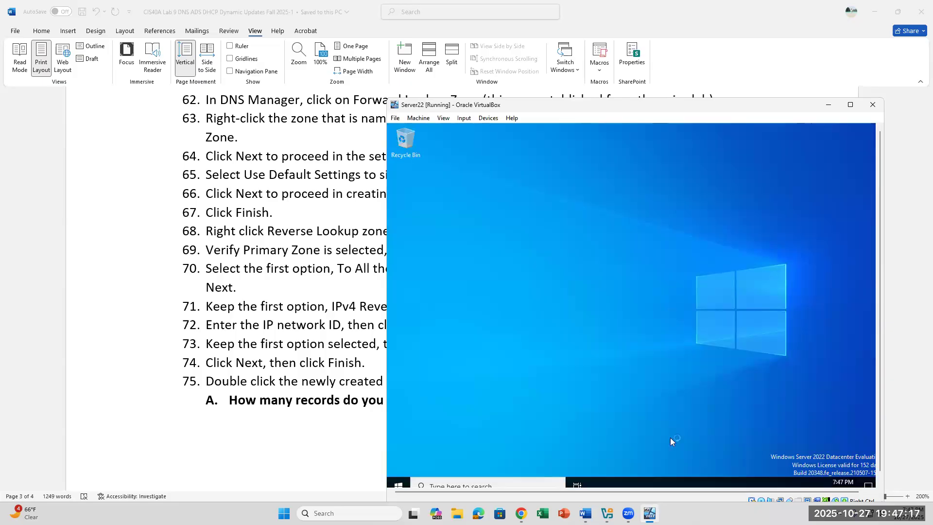
left_click(585, 513)
scroll(333, 233, "up", 6)
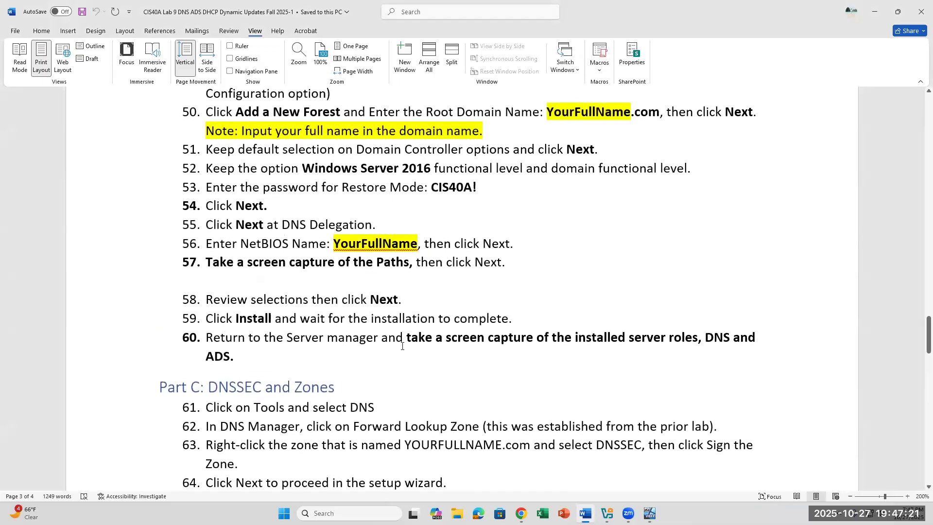
Close the Windows Admin Center notice and maximize Server Manager in Server22.
left_click_drag(247, 357, 206, 338)
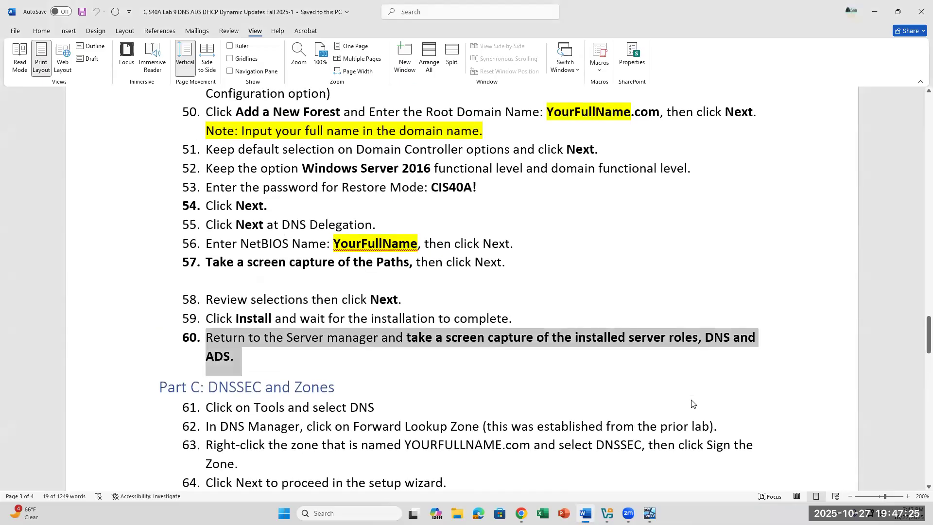
left_click(649, 513)
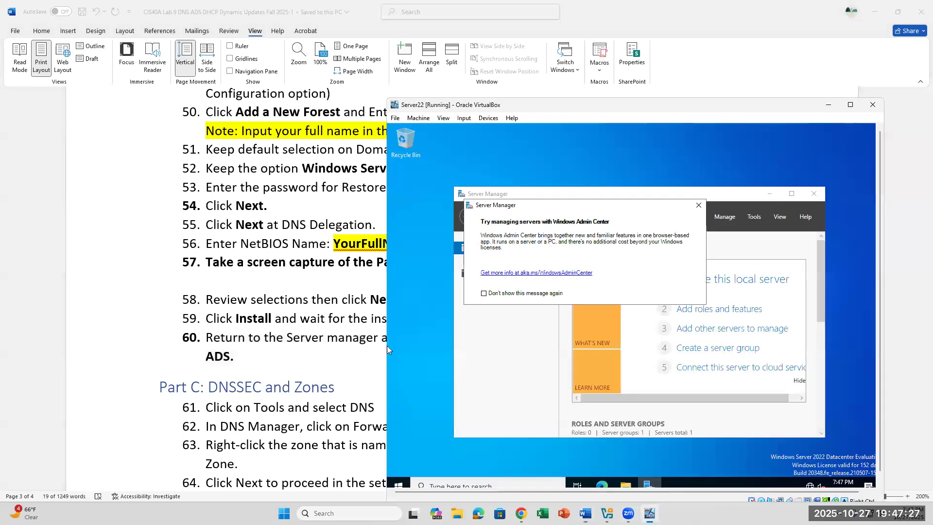
left_click(698, 210)
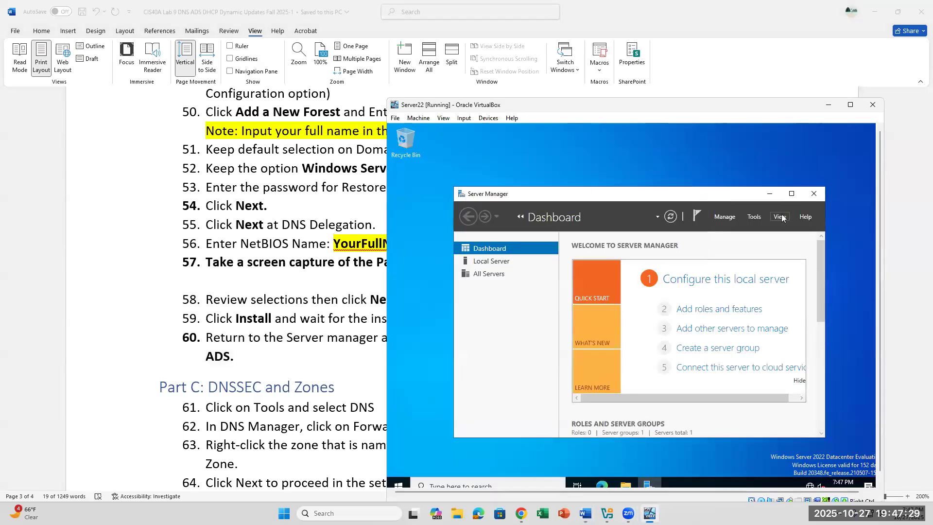
left_click(792, 193)
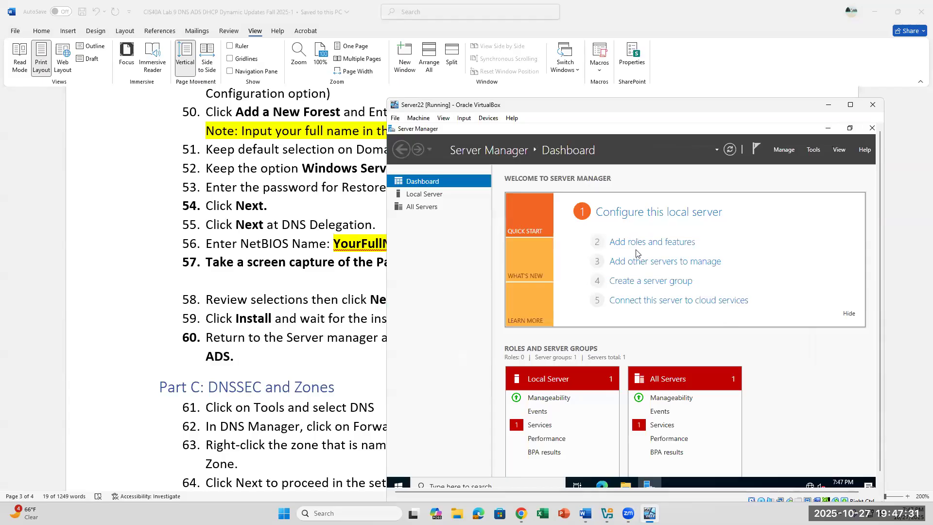
Browse All Servers and Local Server, then return to the Dashboard showing AD DS and DHCP.
left_click(404, 207)
left_click(407, 195)
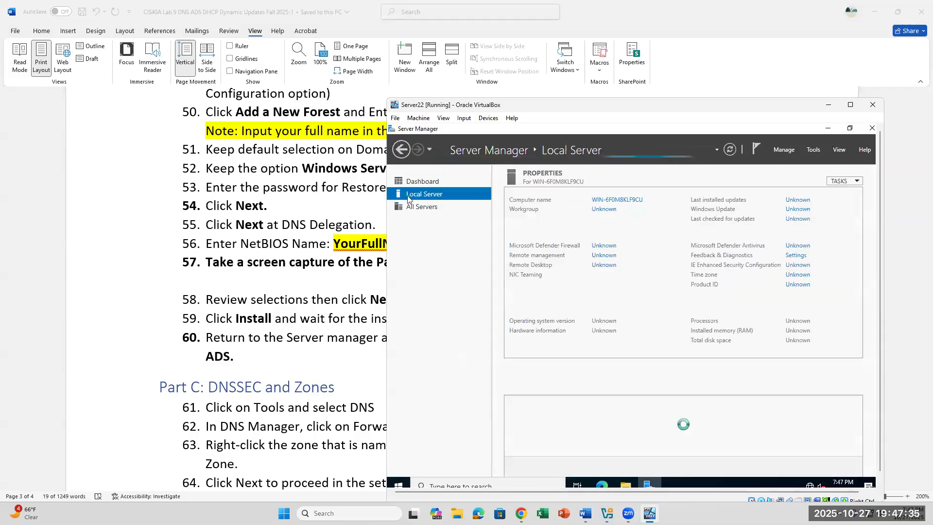
left_click(413, 209)
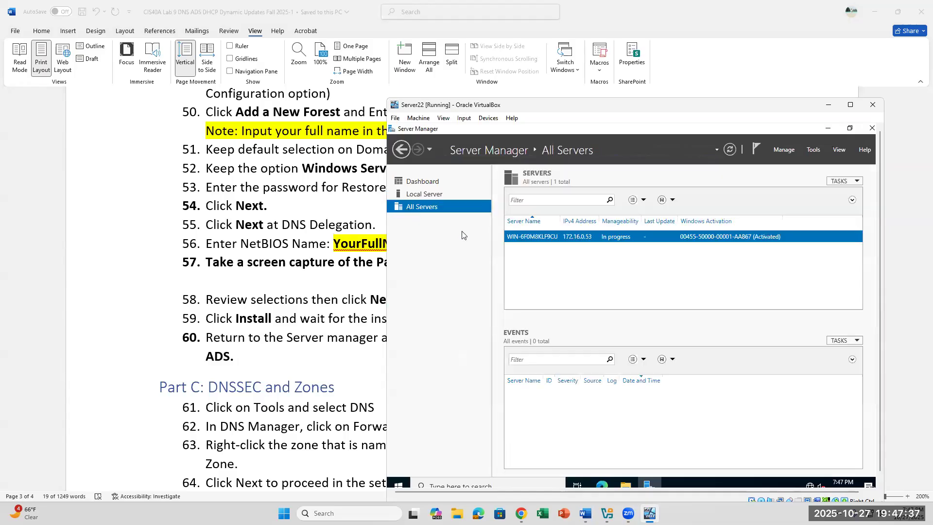
left_click(416, 195)
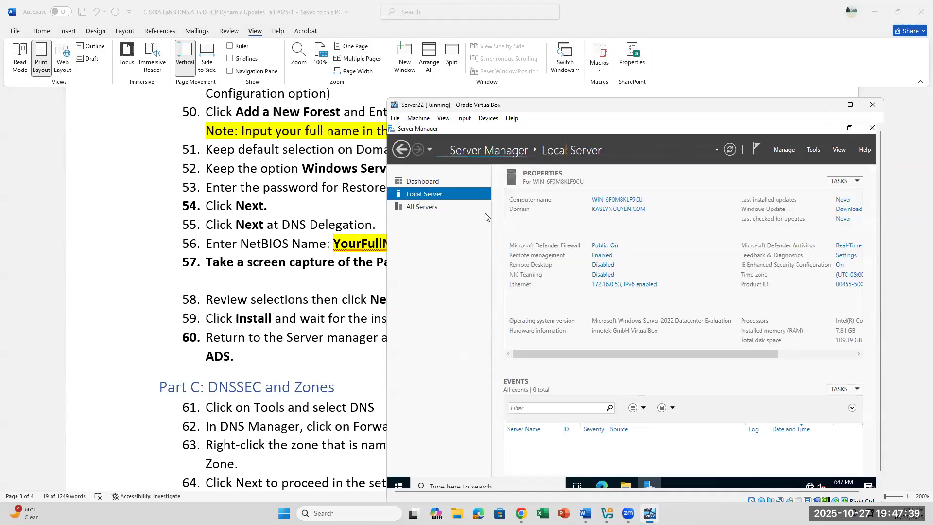
left_click(427, 181)
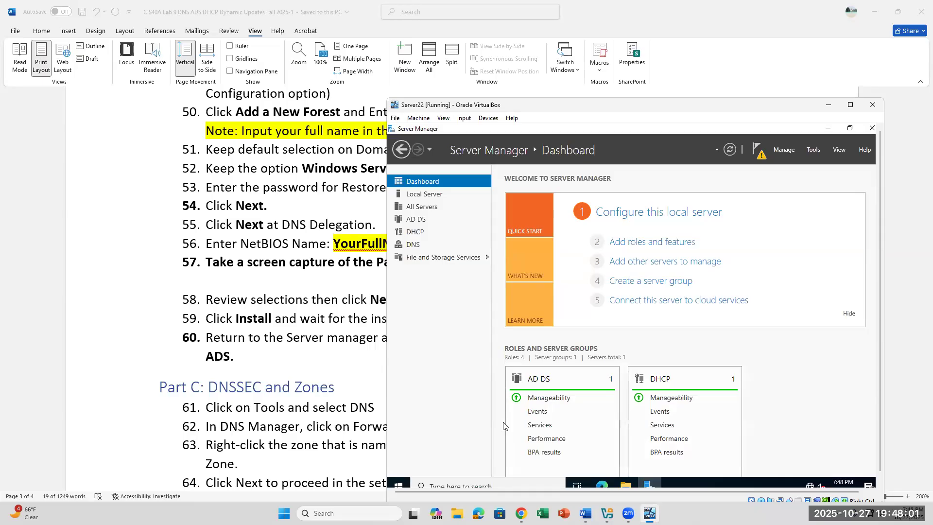
scroll(504, 426, "down", 1)
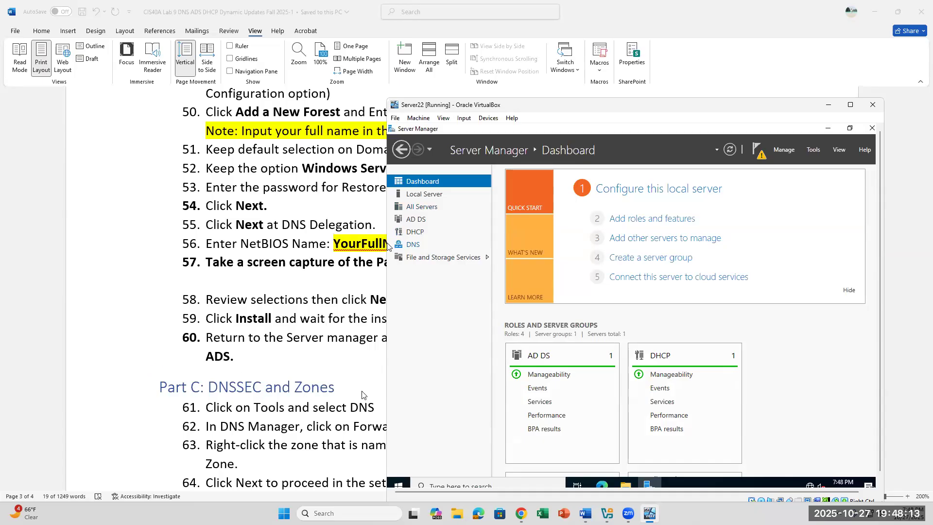
Open DNS Manager via Tools > DNS and show the domain zone's context menu under Forward Lookup Zones.
left_click(813, 150)
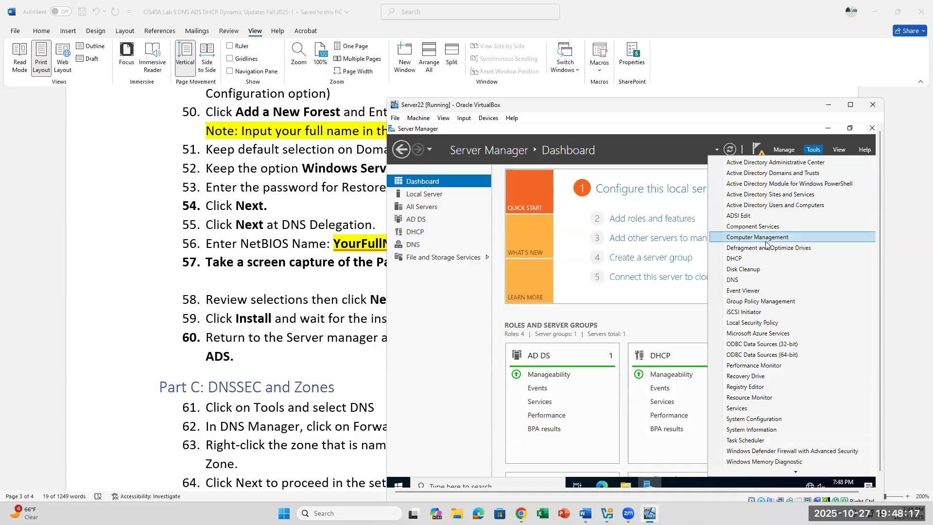
left_click(745, 280)
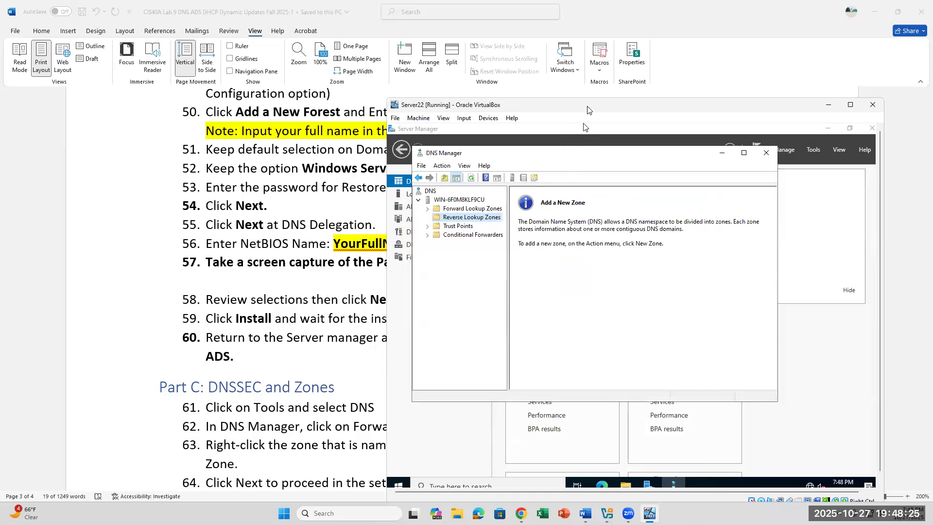
left_click_drag(587, 110, 728, 70)
left_click(568, 173)
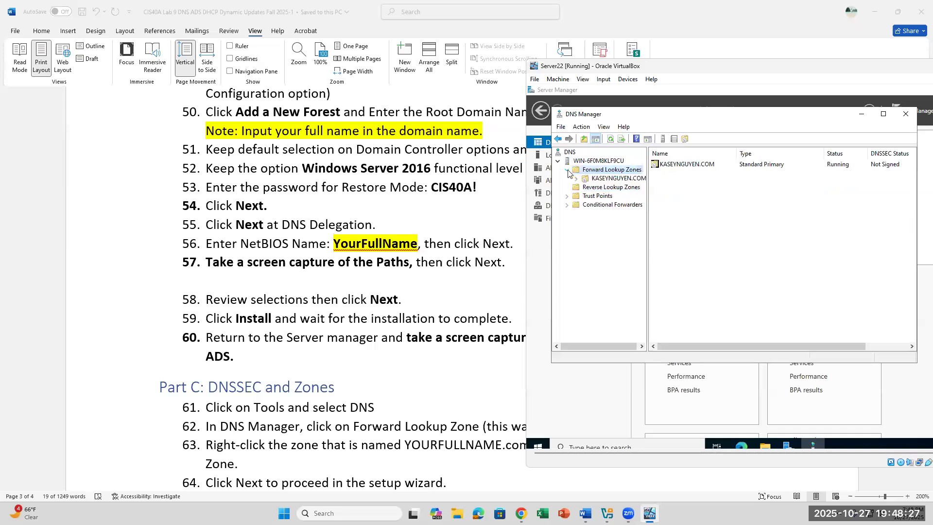
left_click(604, 180)
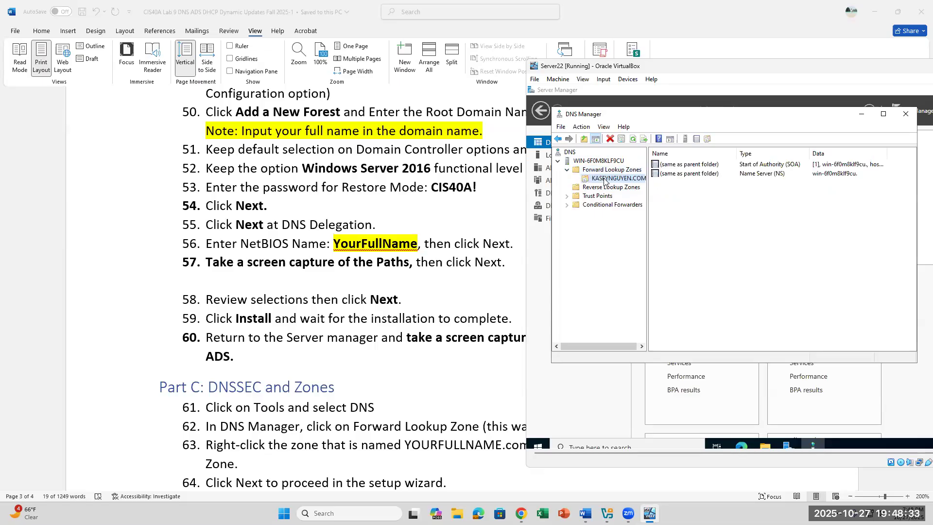
right_click(604, 180)
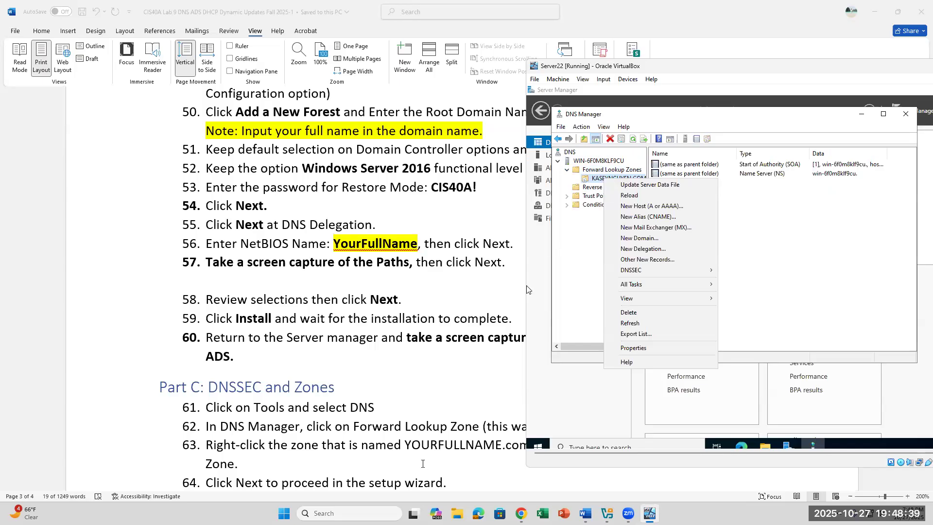
Highlight 'select DNSSEC' in step 63 of the lab document, then return to Server22.
left_click(422, 462)
scroll(439, 462, "down", 1)
scroll(439, 462, "down", 1)
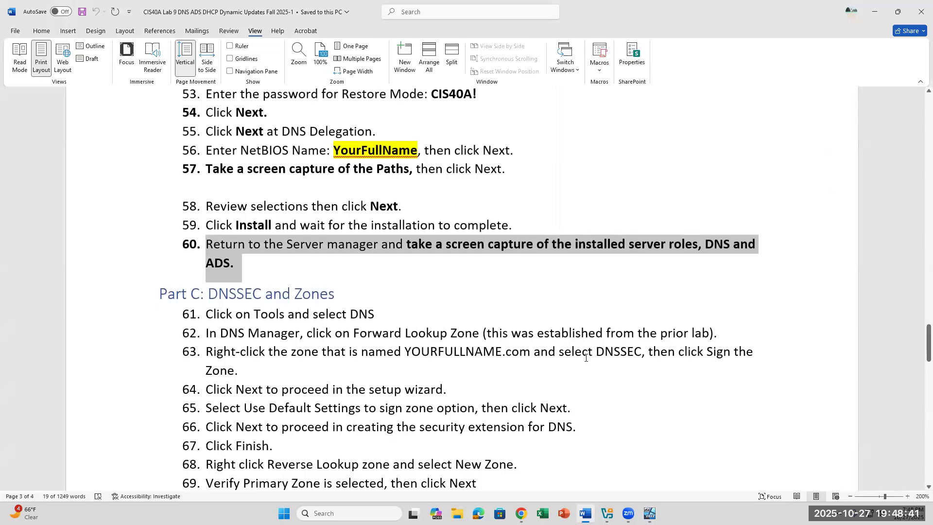
left_click_drag(586, 357, 634, 351)
left_click(649, 513)
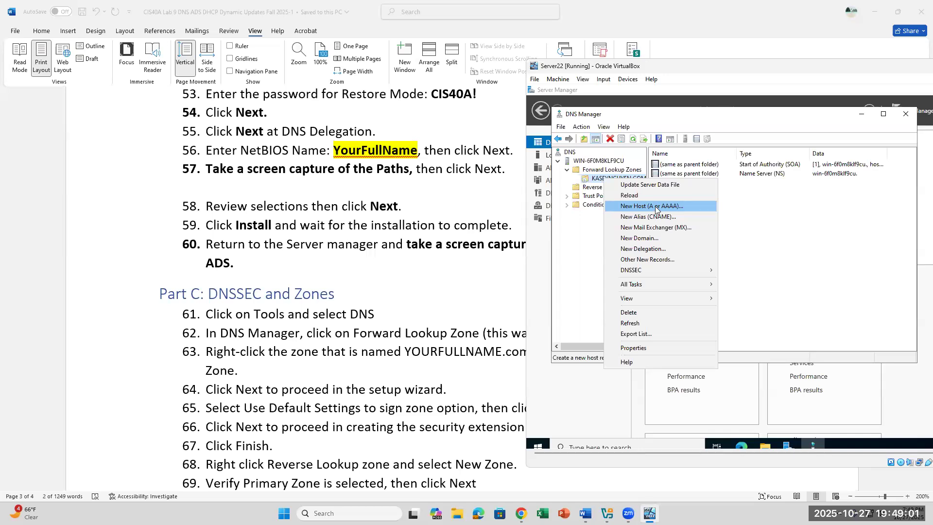
Launch the Zone Signing Wizard via DNSSEC > Sign the Zone and mark step 65 in the instructions.
mouse_move(648, 272)
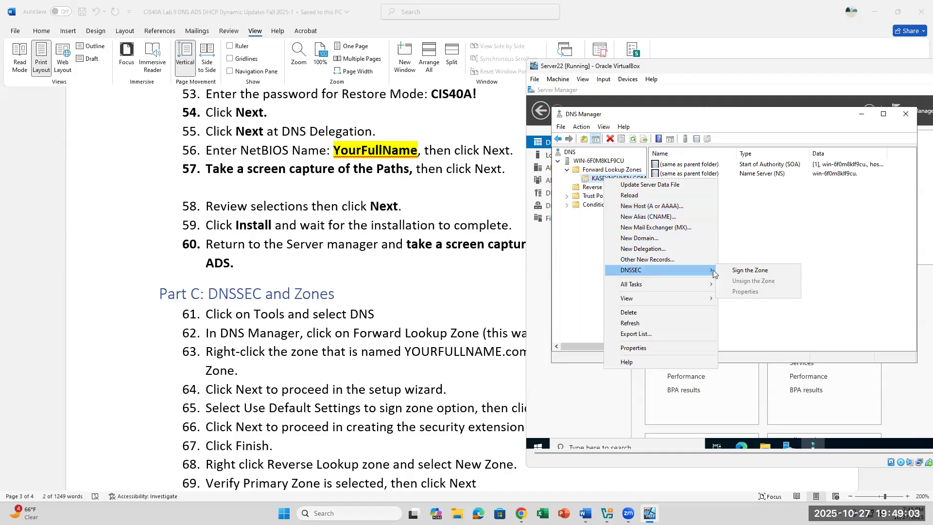
left_click(746, 271)
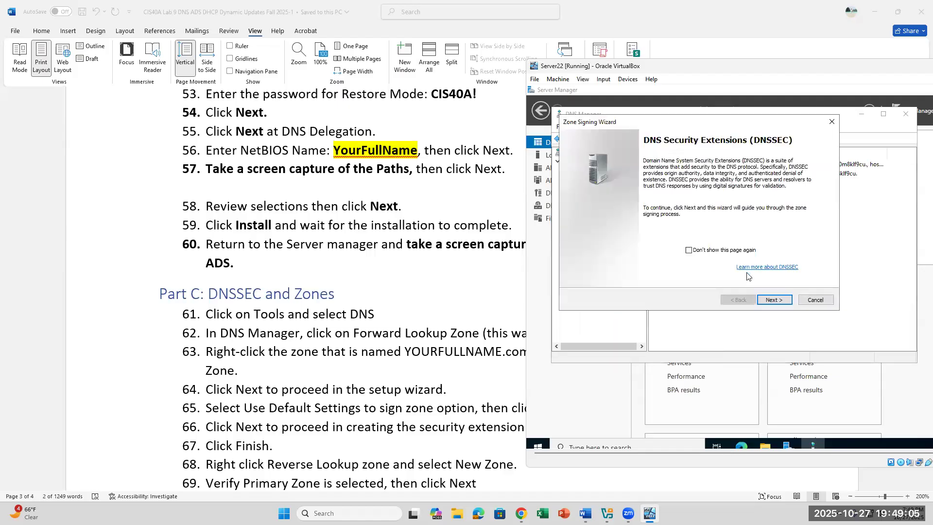
left_click(773, 300)
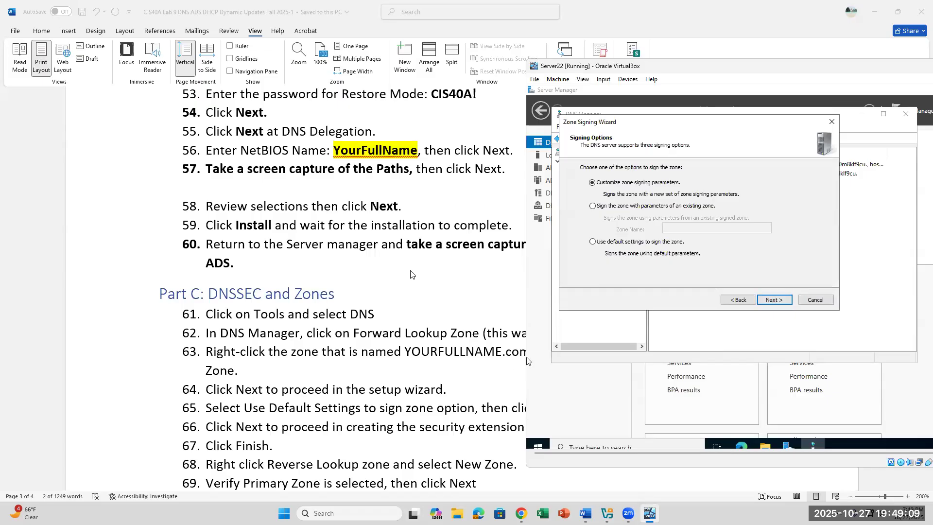
left_click(470, 367)
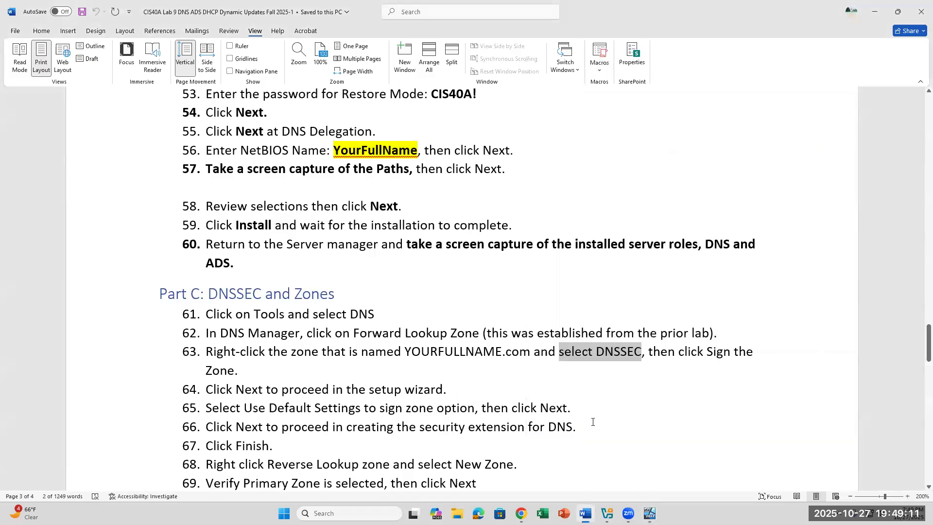
left_click(449, 373)
left_click(472, 395)
left_click_drag(206, 408, 538, 409)
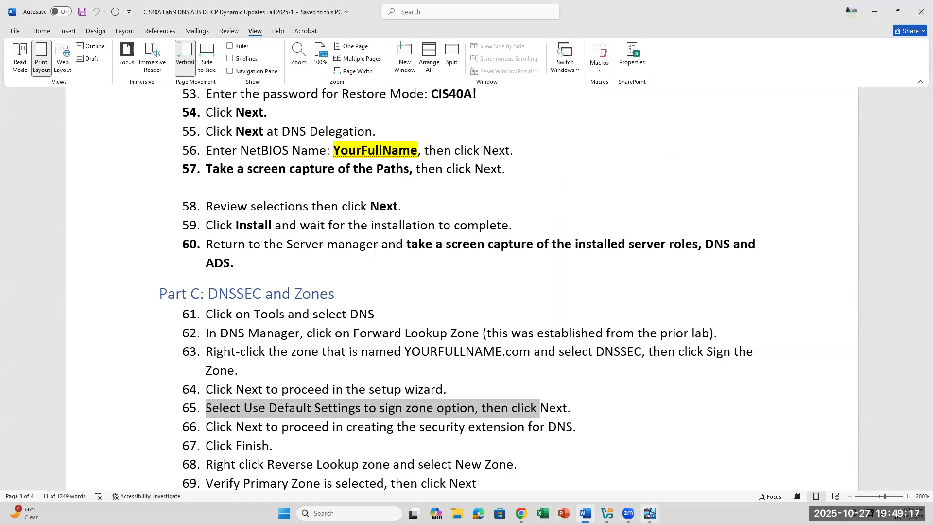
Choose customized zone signing parameters and advance to the Key Signing Key page.
left_click(650, 513)
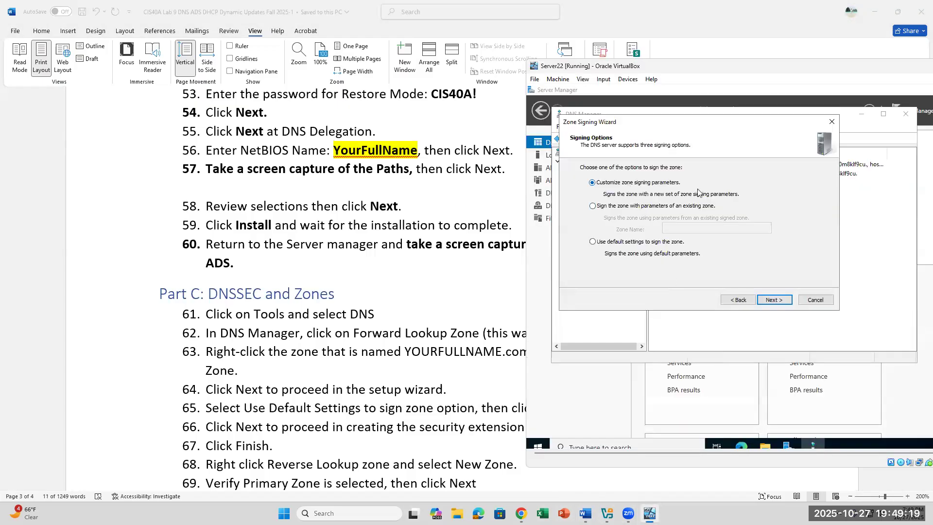
left_click(765, 301)
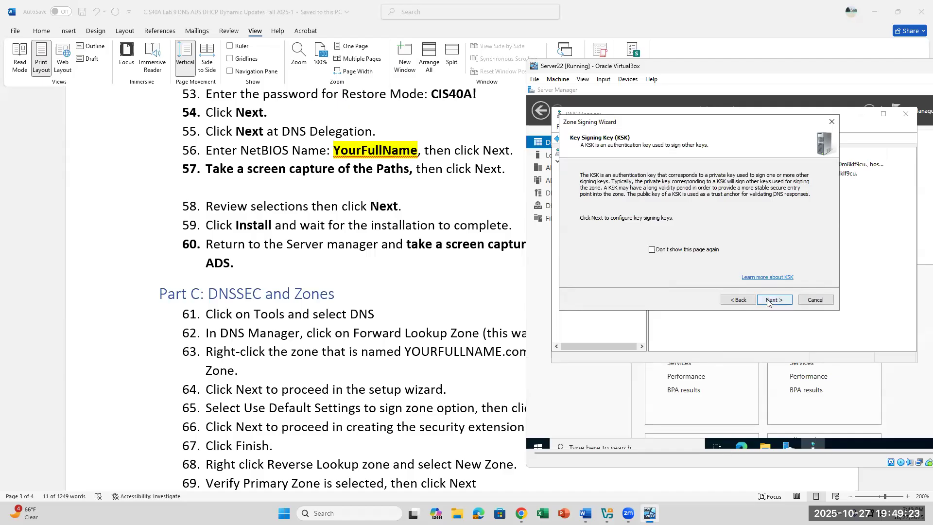
left_click(766, 302)
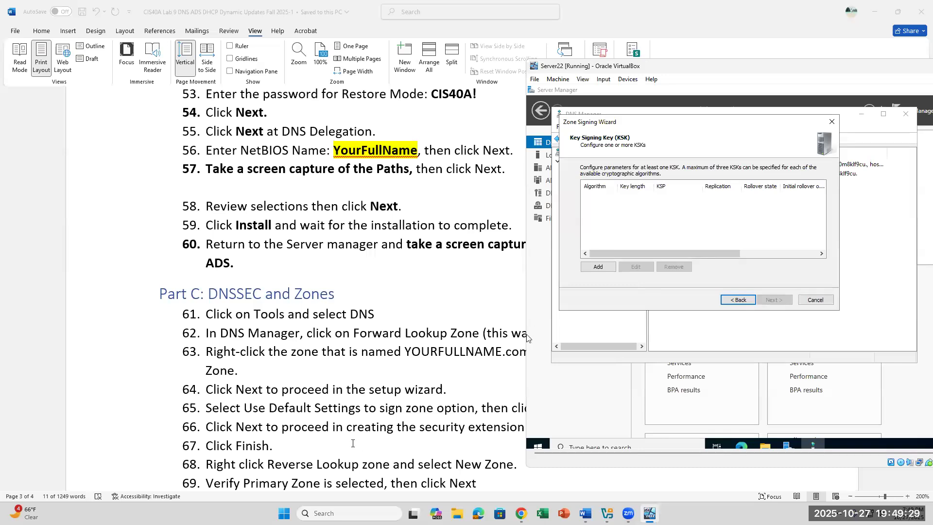
left_click(427, 403)
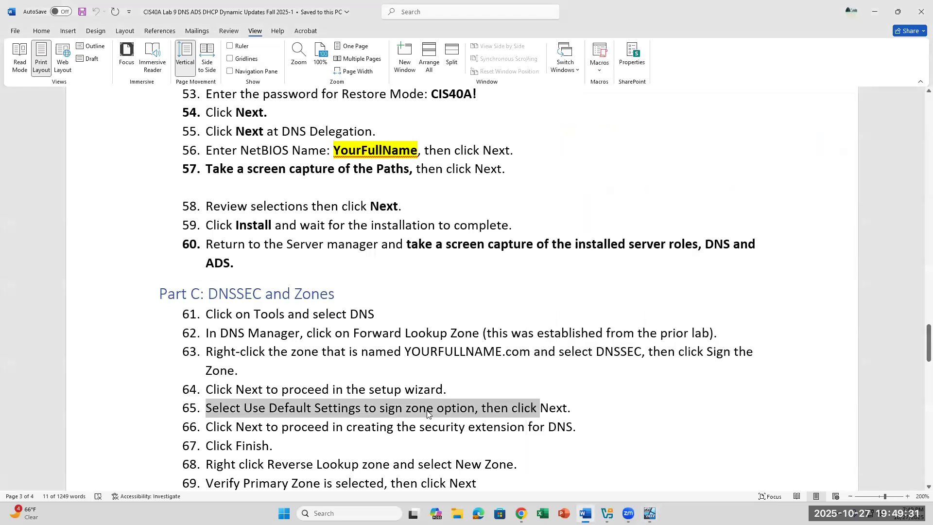
scroll(428, 413, "down", 2)
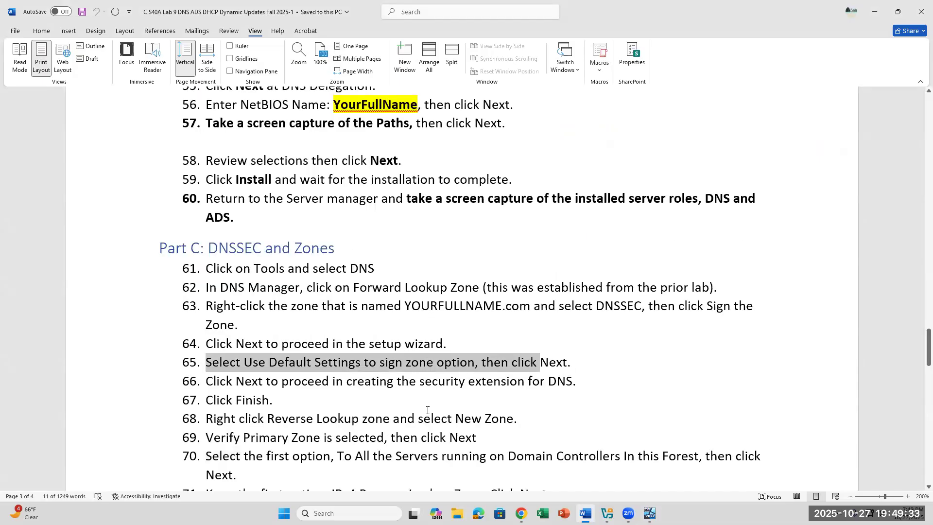
scroll(428, 410, "down", 2)
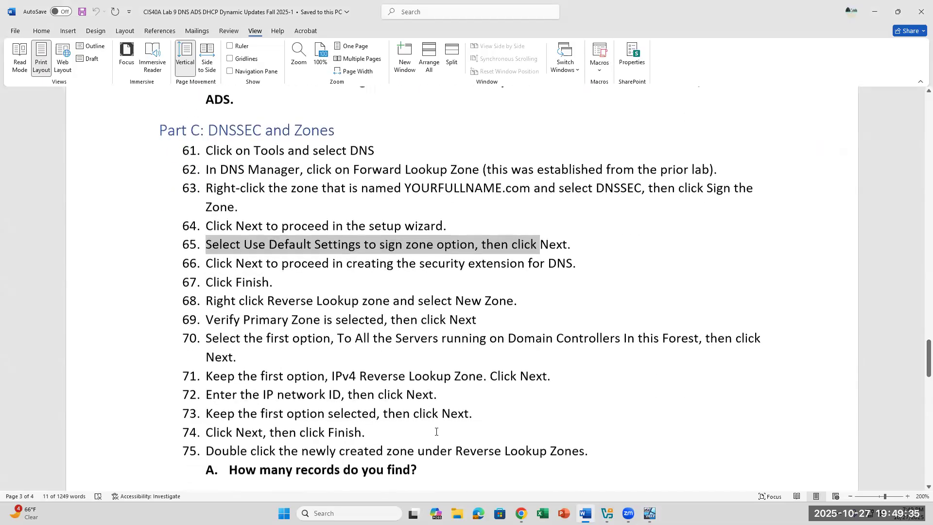
left_click(650, 513)
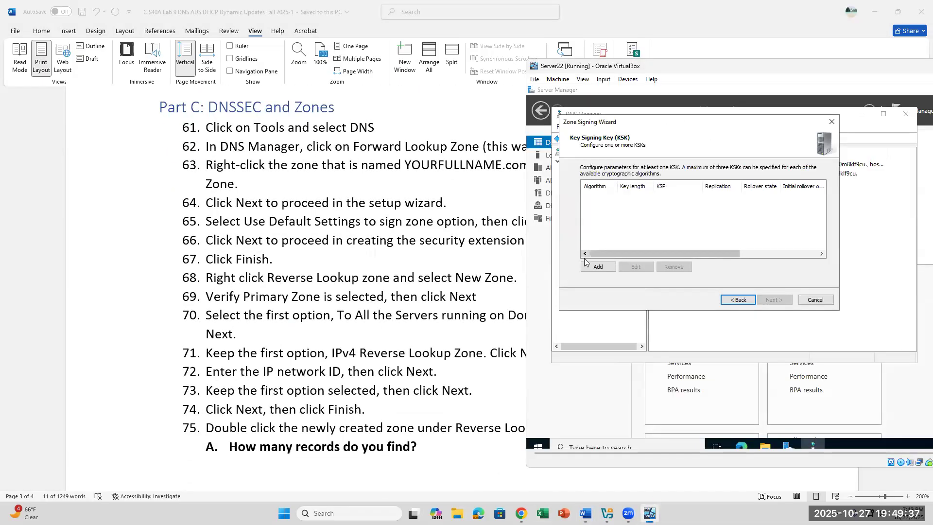
Add a default RSA/SHA-256 2048-bit key signing key and continue to the zone signing key step.
left_click(600, 267)
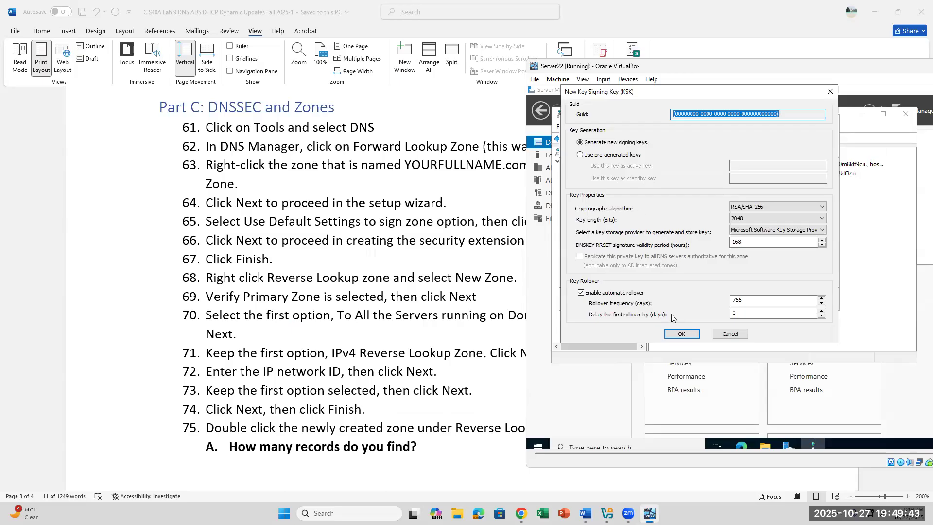
left_click(681, 333)
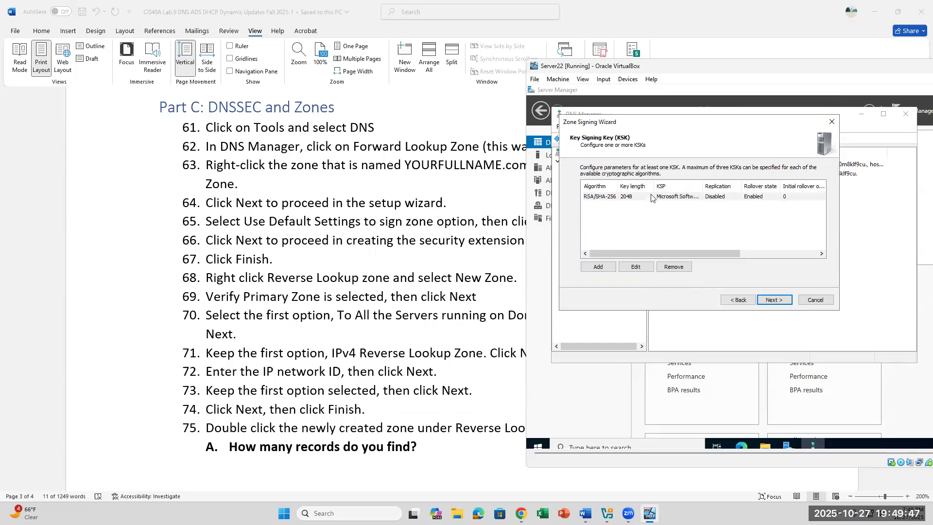
left_click(602, 200)
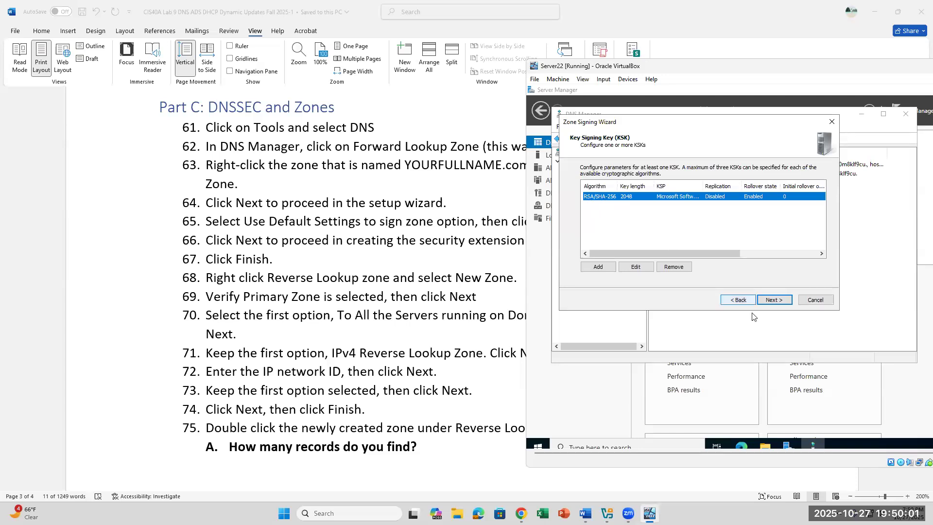
left_click(774, 300)
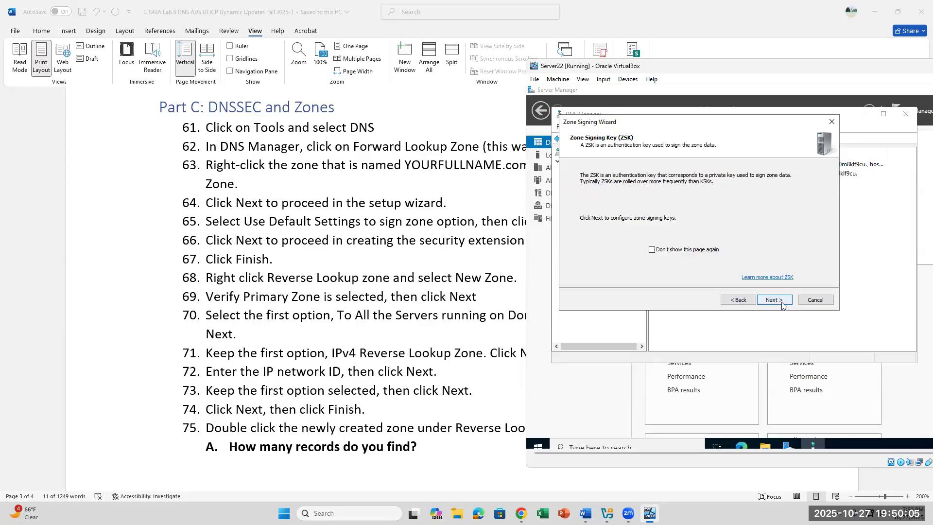
Add two RSA/SHA-256, 1024-bit zone signing keys with their default settings.
left_click(781, 302)
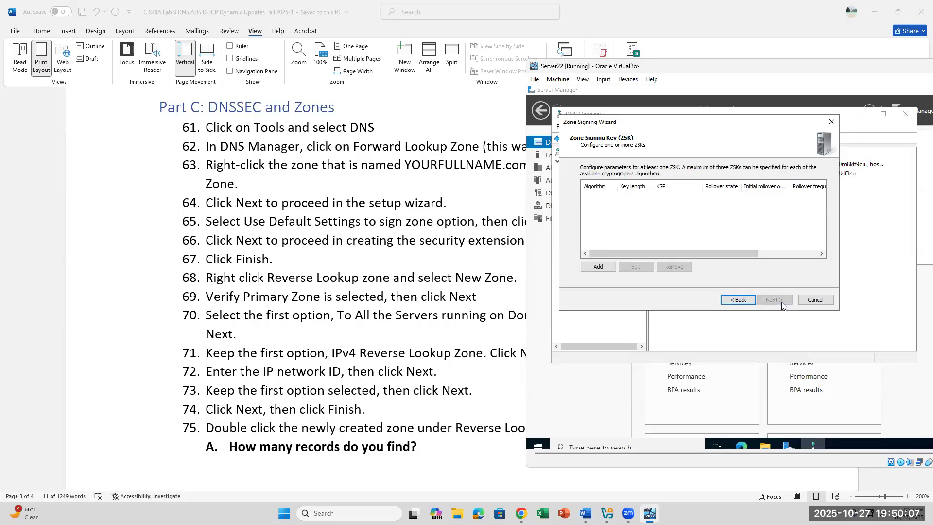
left_click(603, 267)
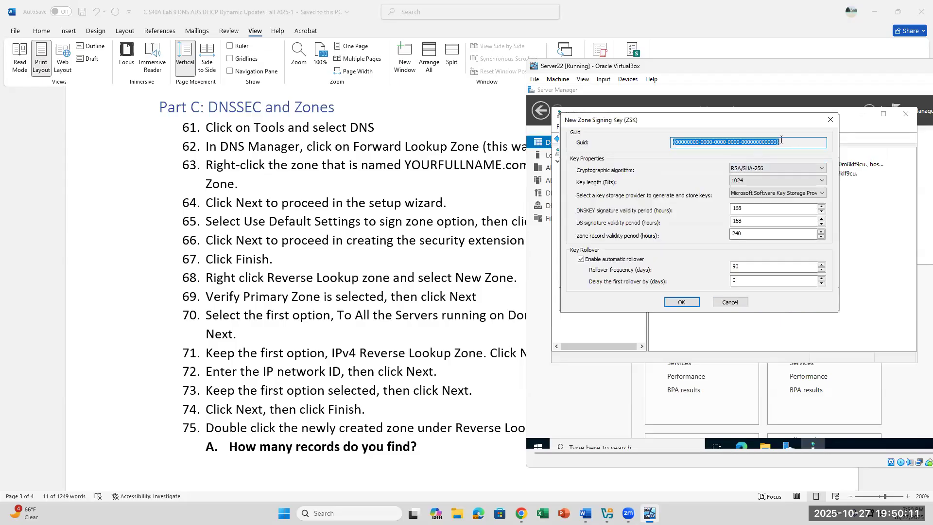
left_click(804, 143)
double_click(805, 143)
left_click(680, 302)
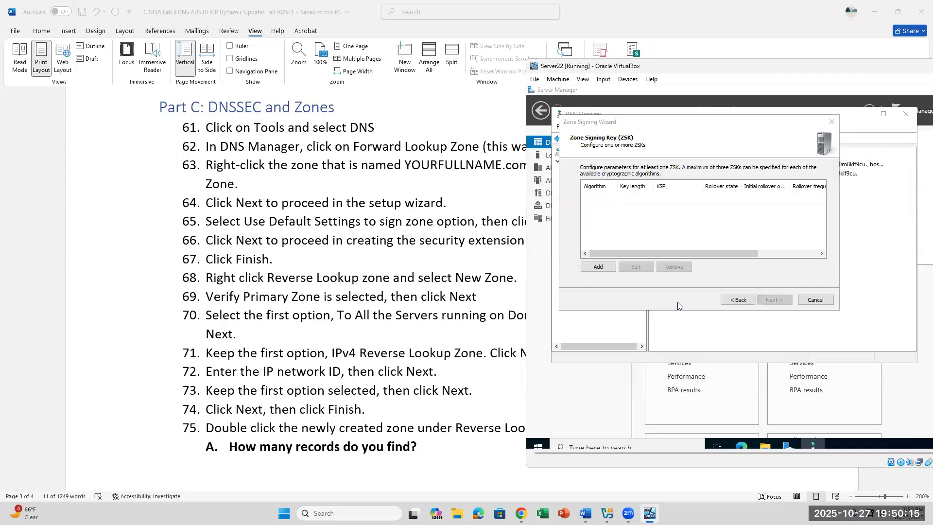
left_click(608, 267)
left_click(694, 302)
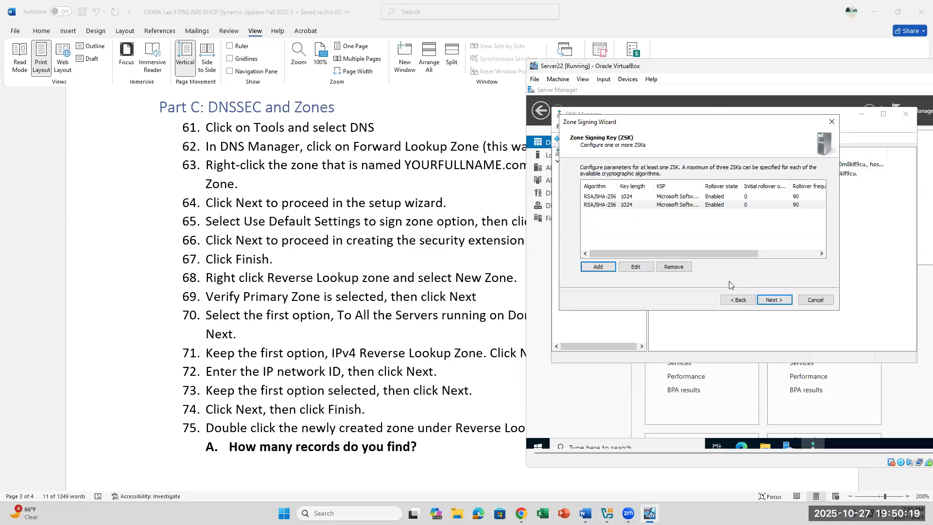
Advance to the Next Secure page showing NSEC3 with 50 iterations and an 8-length salt.
left_click(763, 296)
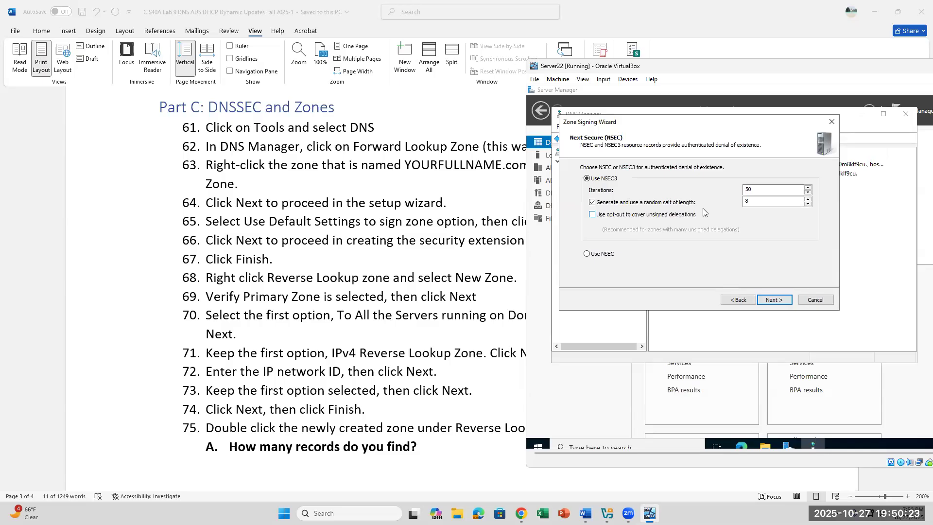
left_click(742, 300)
left_click(742, 300)
left_click(775, 300)
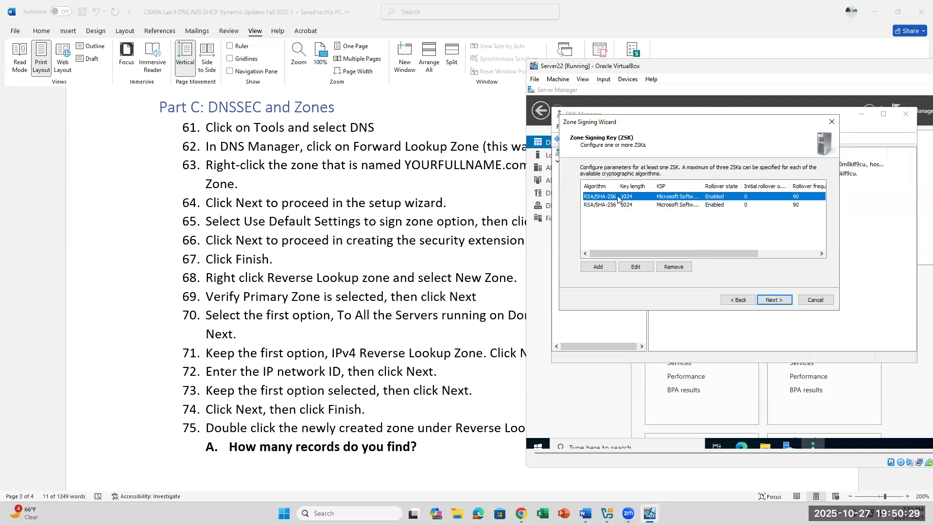
left_click(787, 301)
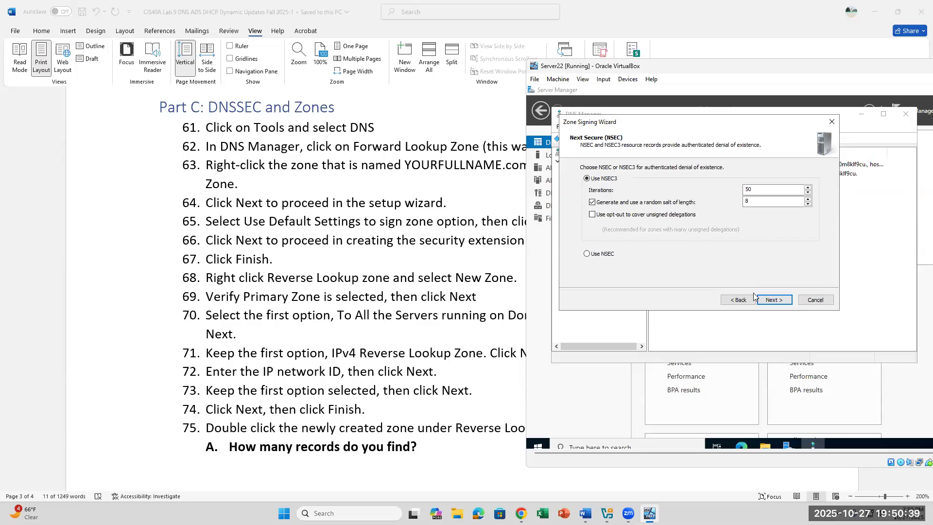
Keep default NSEC3, trust anchor and signing/polling settings, sign the zone, and close the wizard.
left_click(763, 302)
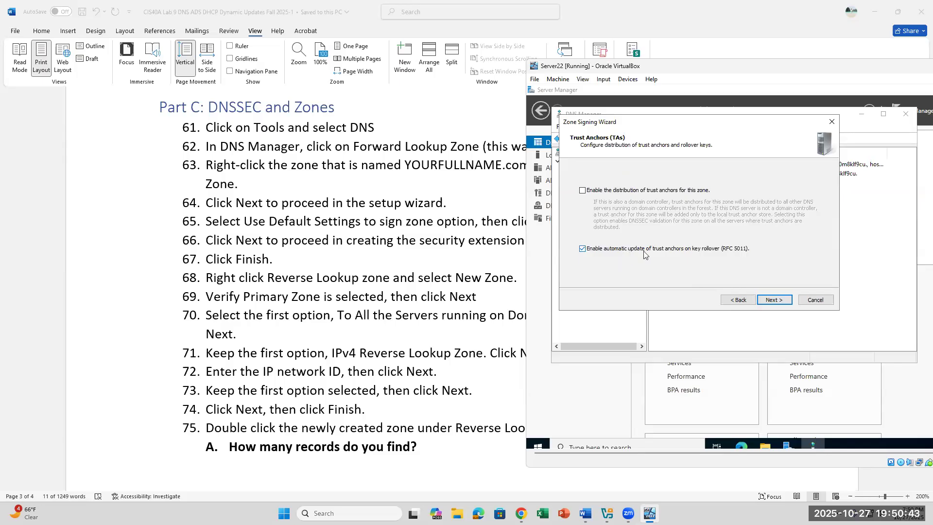
left_click(777, 300)
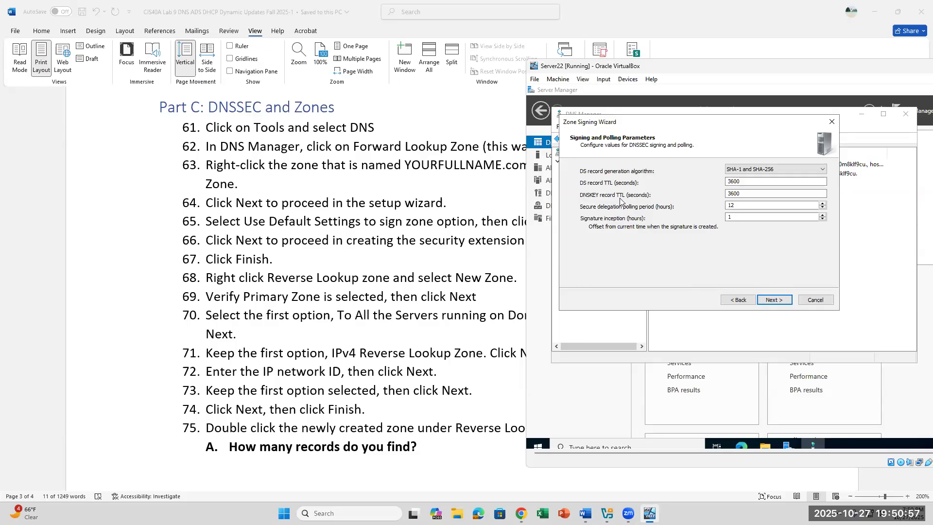
left_click(776, 302)
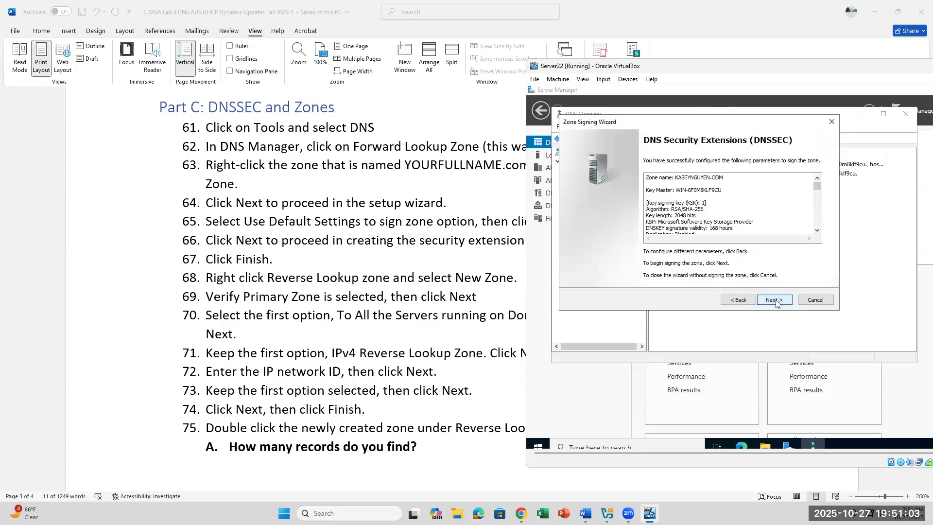
left_click(776, 300)
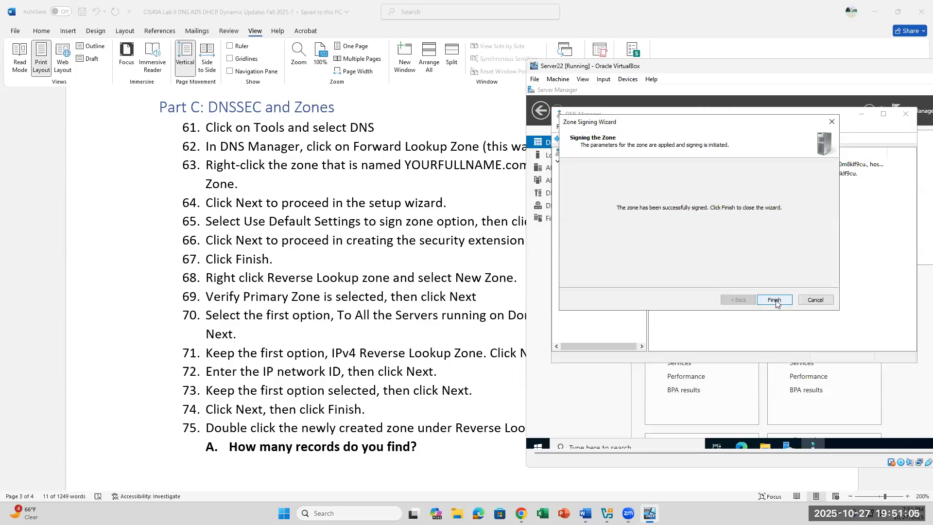
left_click(774, 301)
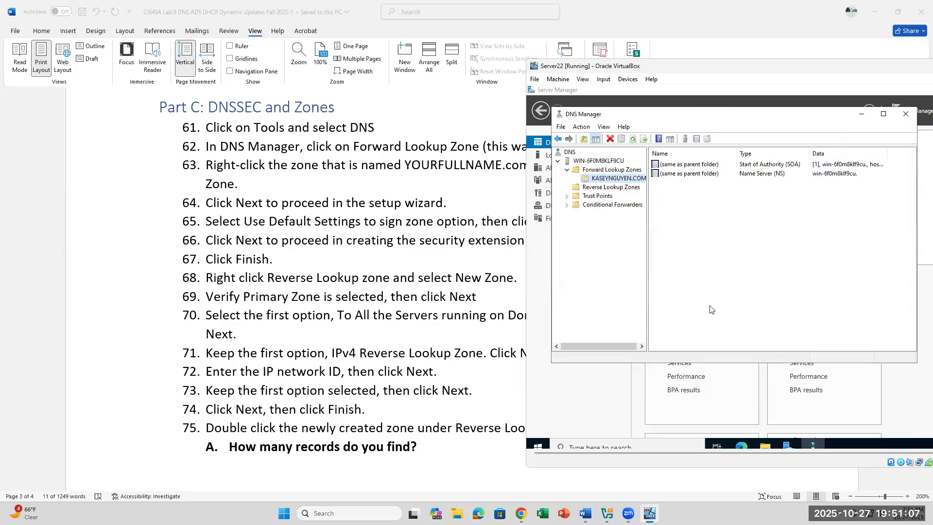
Dismiss the signed forward zone's context menu without signing again, then select Reverse Lookup Zones.
right_click(632, 179)
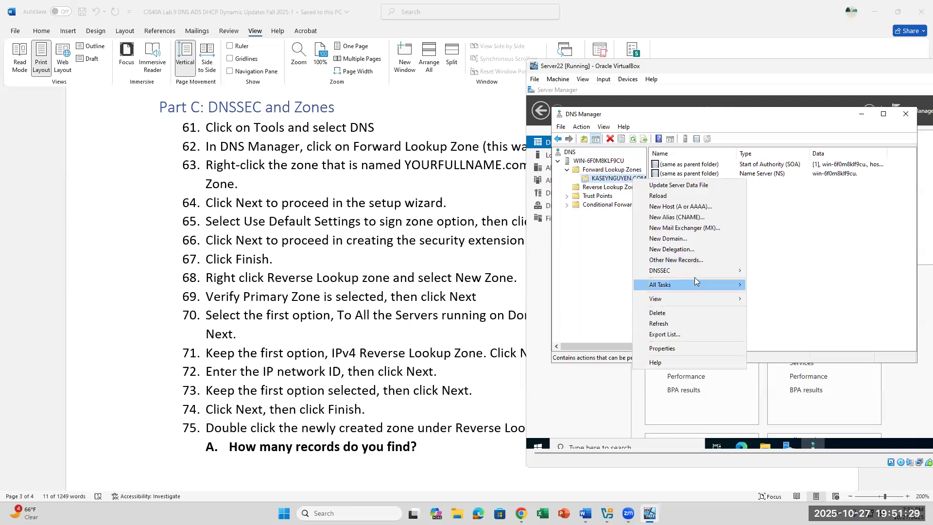
mouse_move(698, 269)
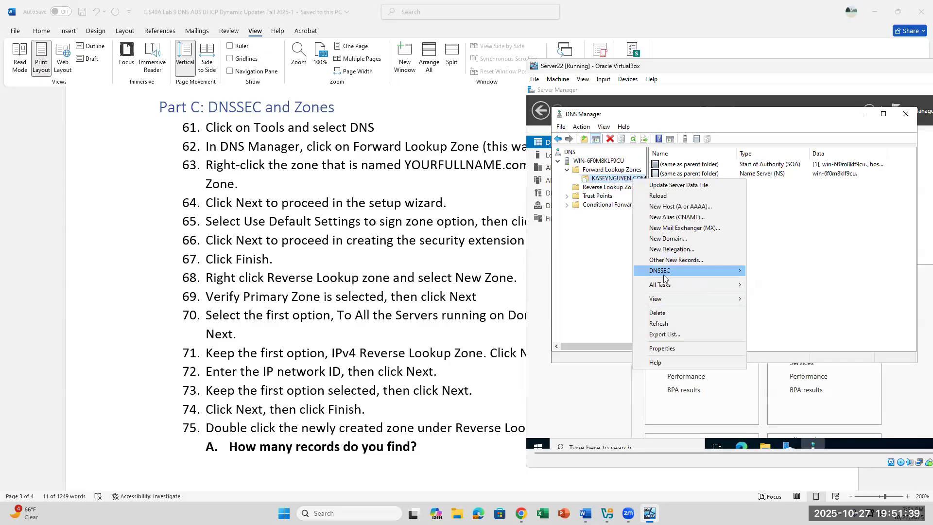
mouse_move(666, 276)
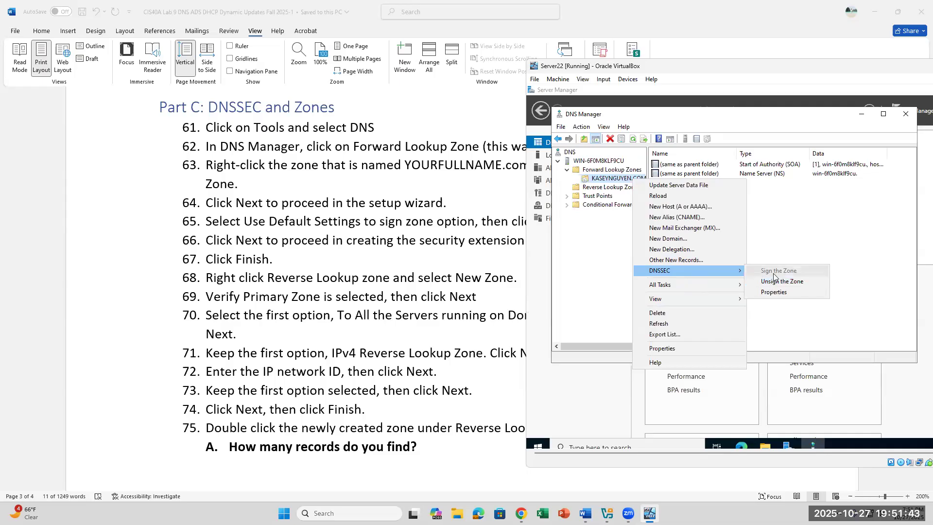
left_click(487, 233)
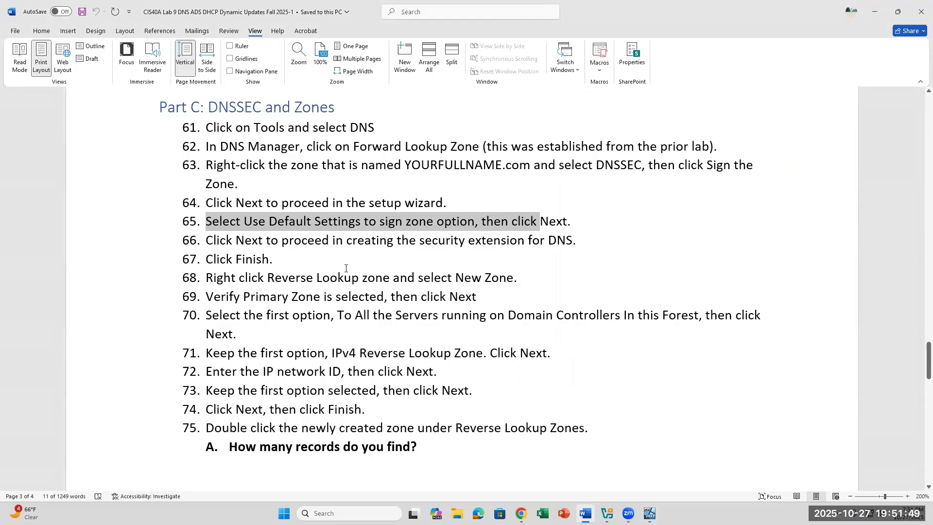
left_click(649, 513)
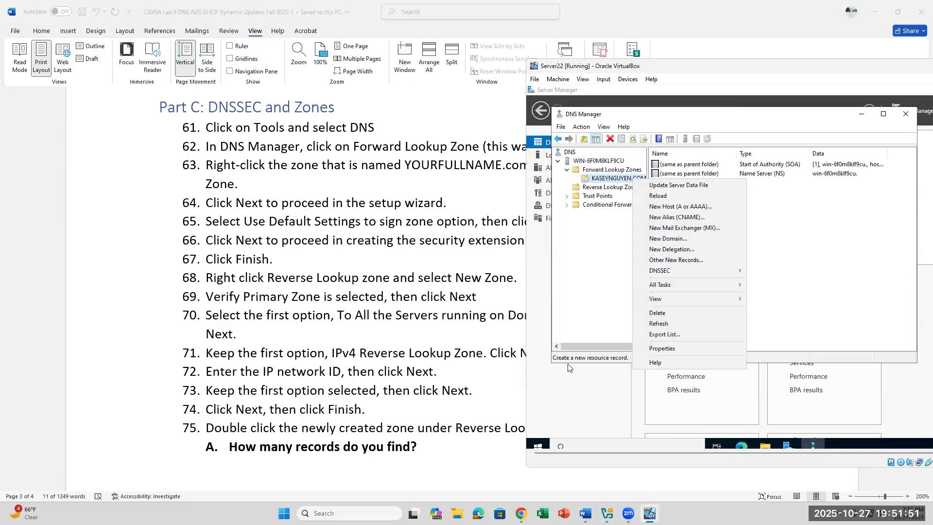
left_click(803, 226)
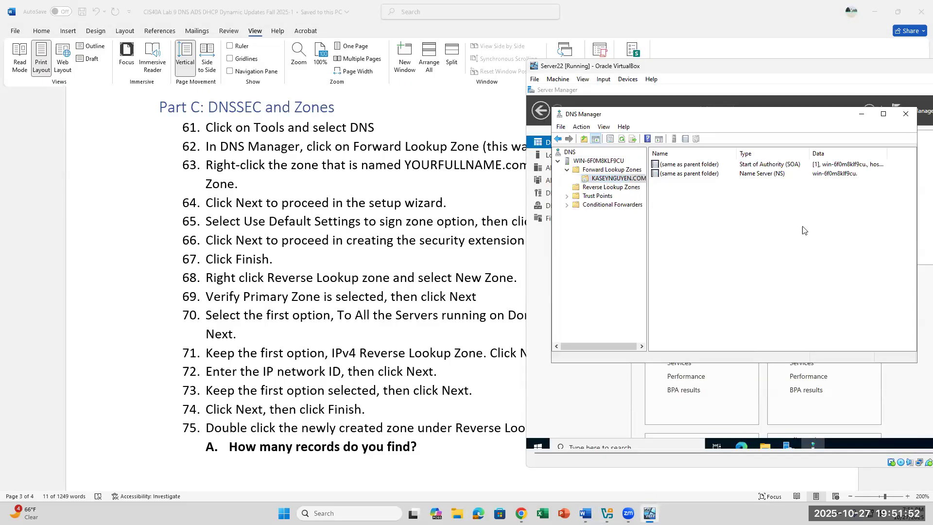
left_click(613, 188)
Create a domain-replicated primary IPv4 reverse zone for network ID 172.16 with secure-only updates.
right_click(613, 193)
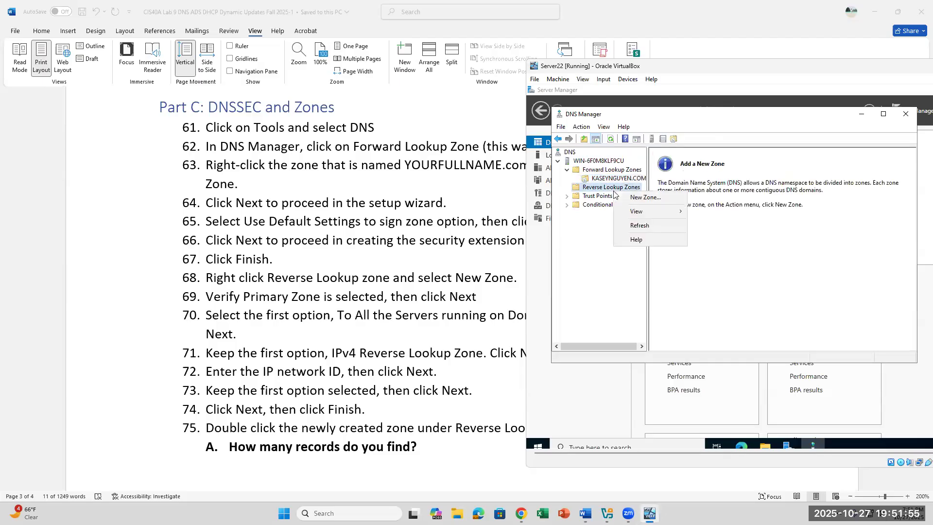
left_click(649, 198)
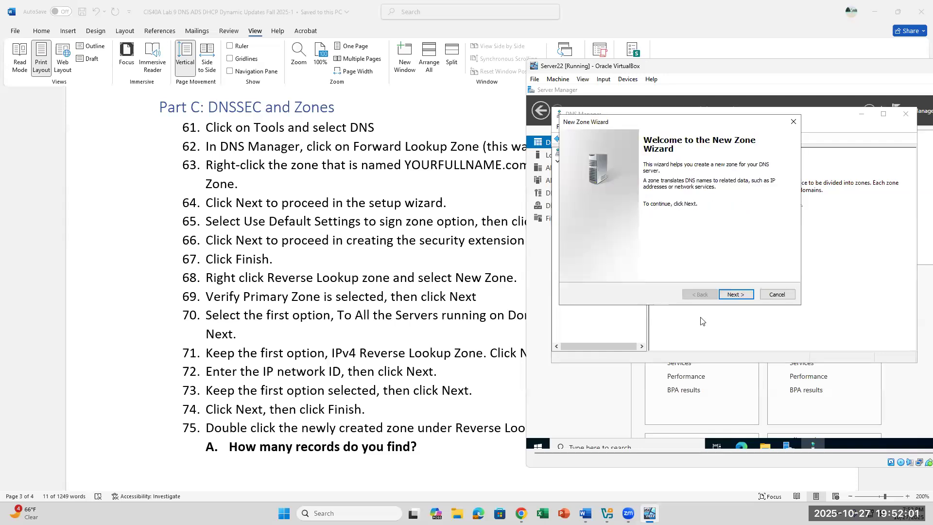
left_click(740, 297)
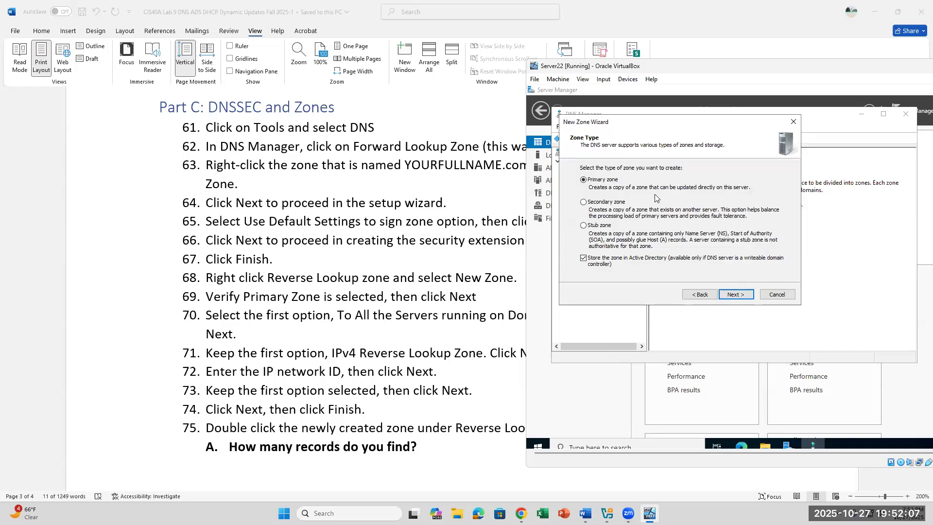
left_click(736, 294)
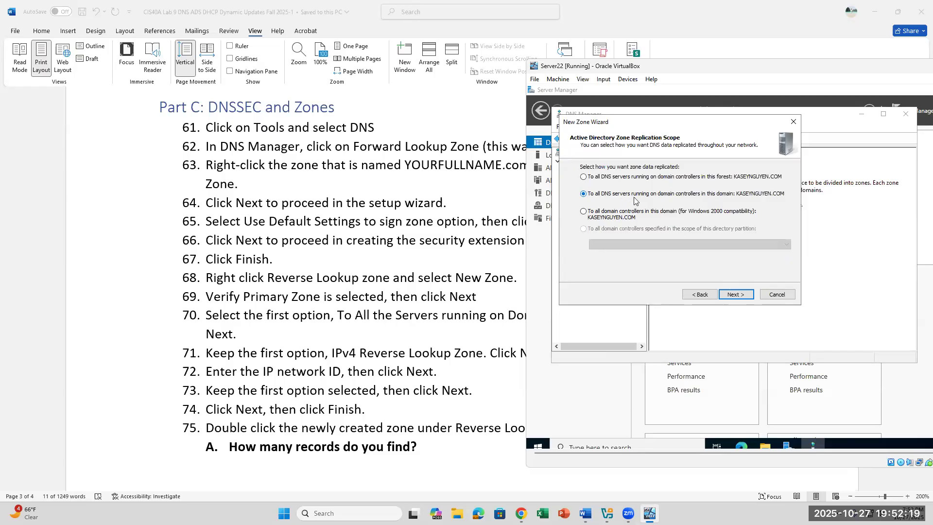
left_click(724, 296)
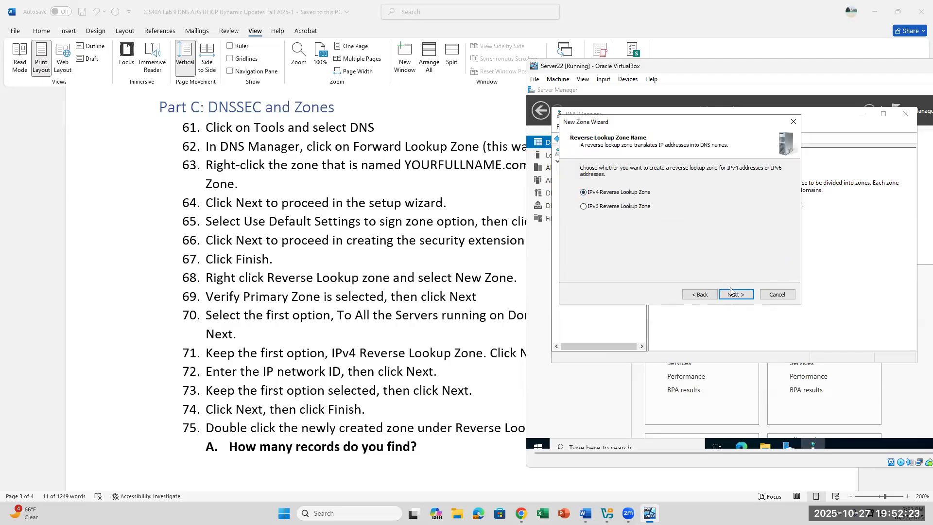
left_click(735, 295)
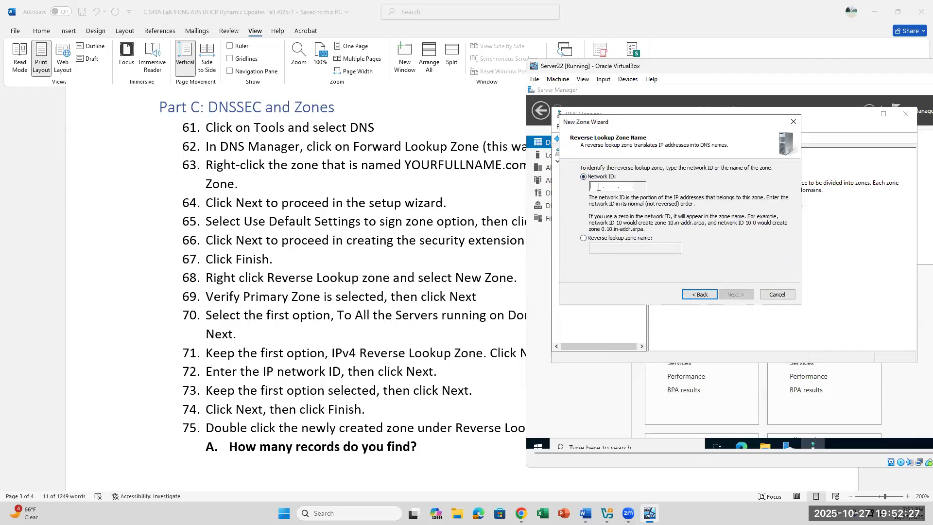
type("172 .")
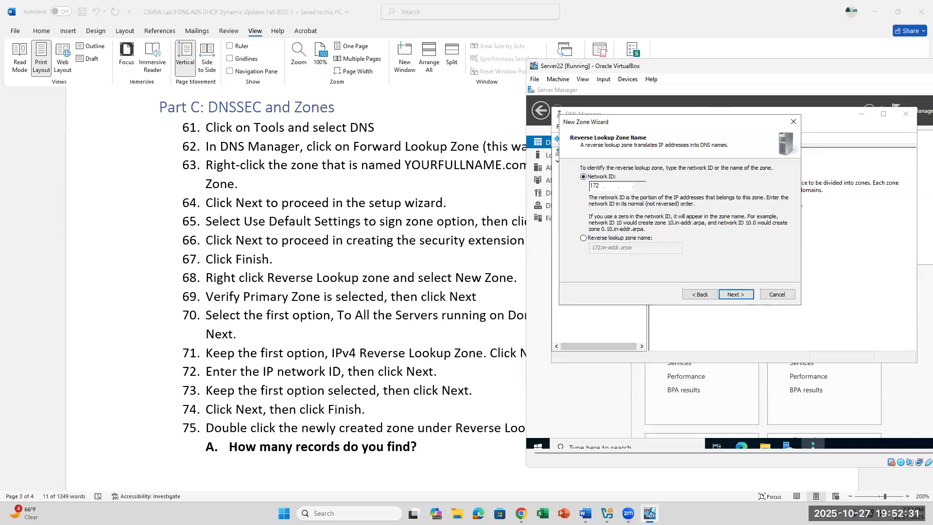
type("16")
left_click(748, 298)
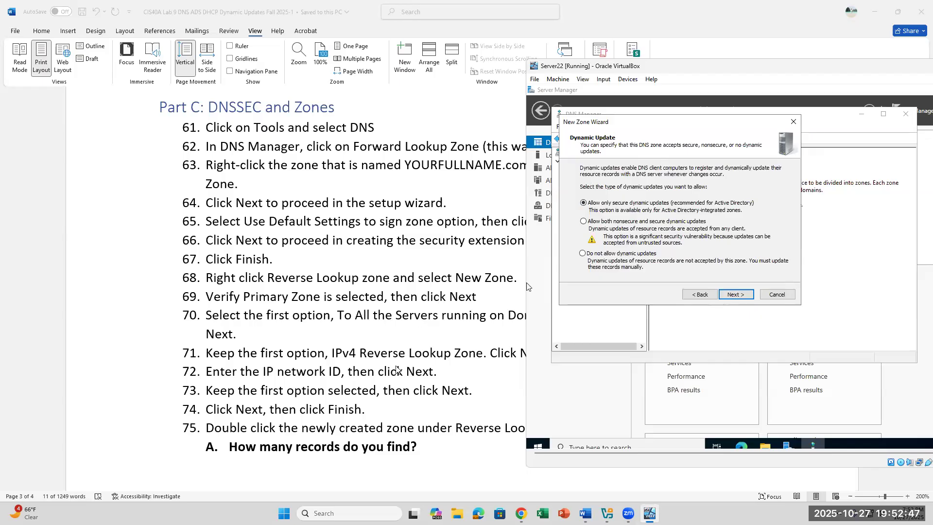
scroll(371, 396, "down", 2)
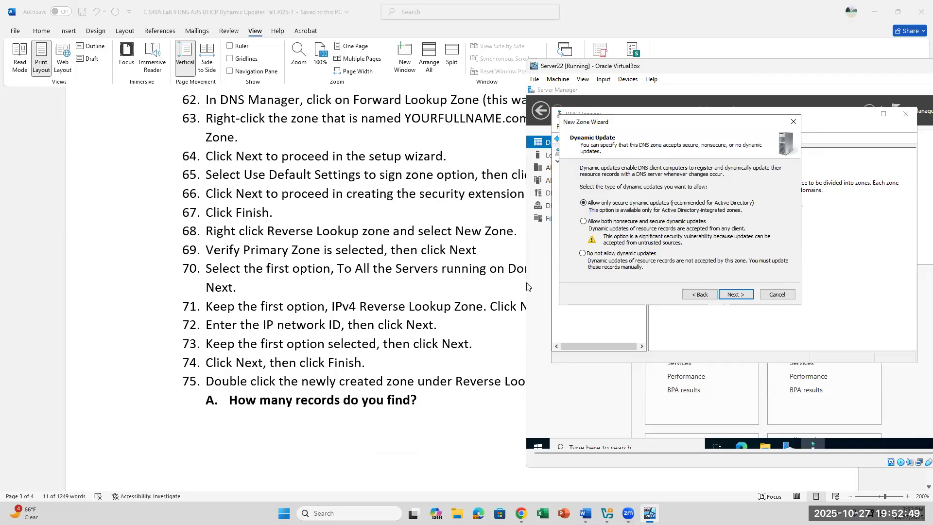
left_click(729, 294)
Finish the wizard and display 16.172.in-addr.arpa's Start of Authority and Name Server records.
left_click(729, 295)
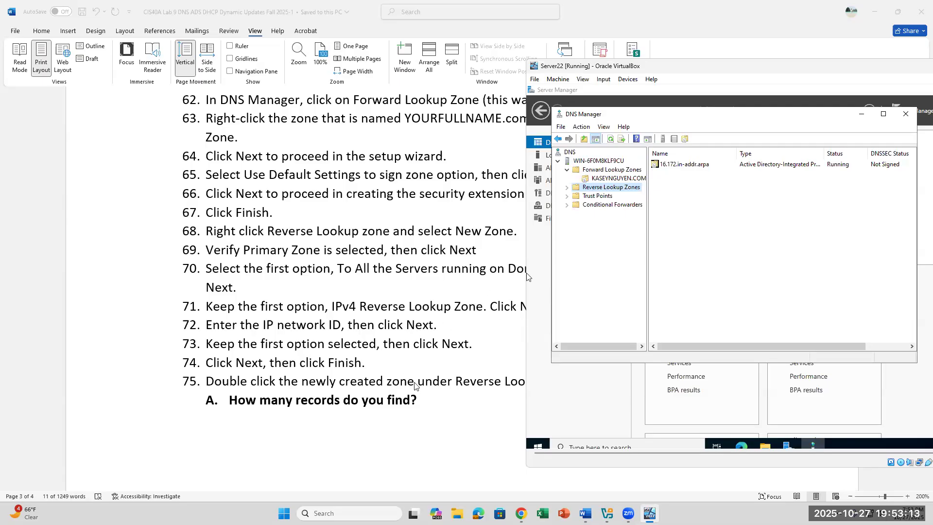
left_click(585, 194)
left_click(569, 187)
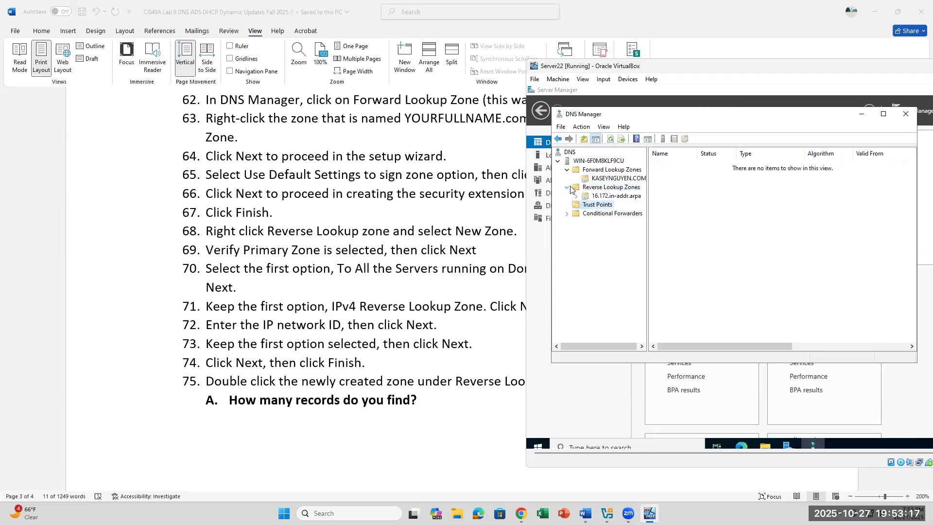
left_click(611, 197)
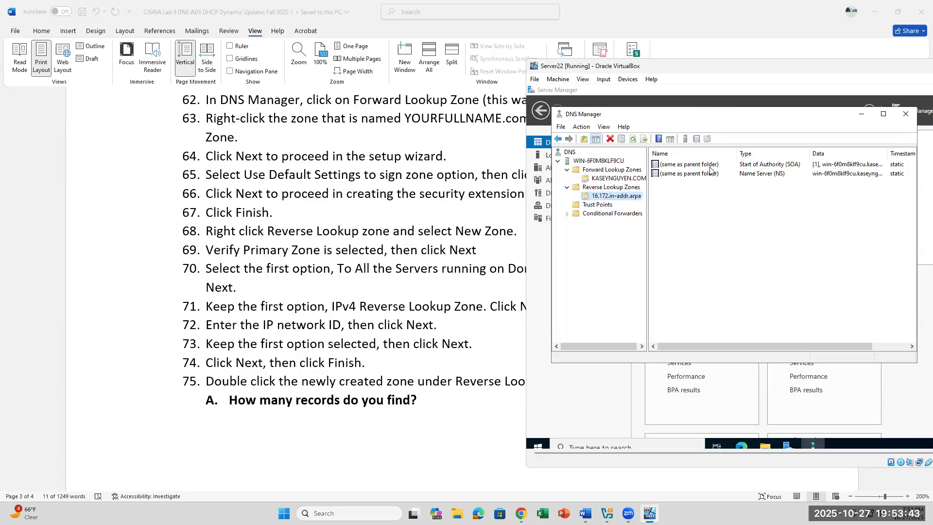
scroll(471, 321, "down", 5)
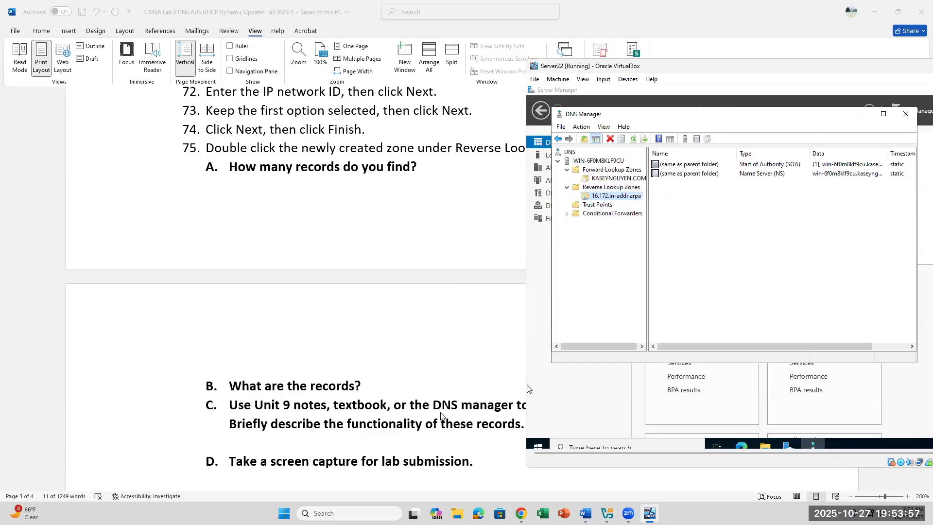
scroll(441, 416, "down", 2)
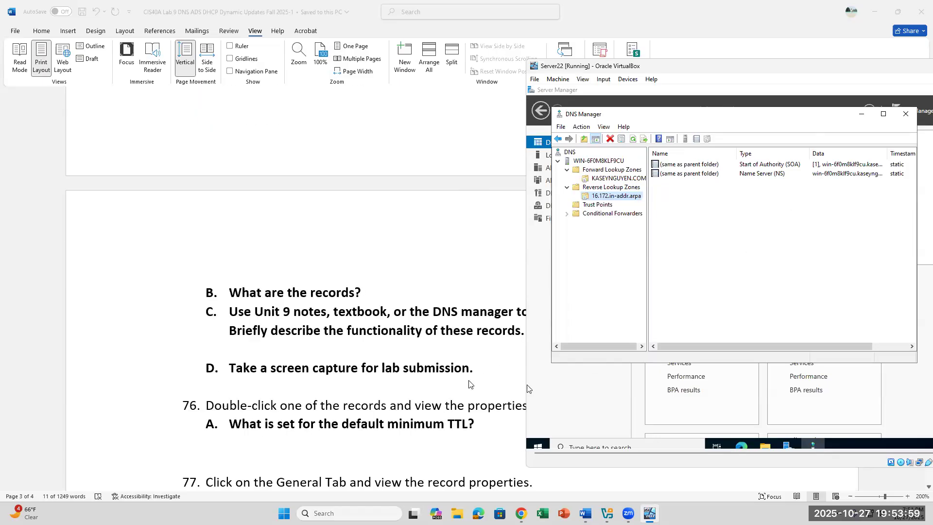
left_click_drag(644, 117, 721, 108)
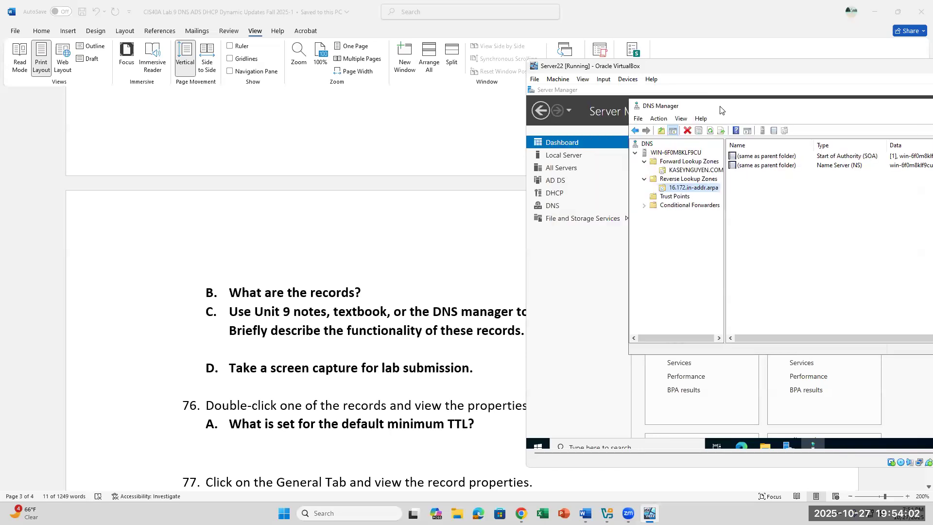
Open the Start of Authority record to view the 16.172.in-addr.arpa 1-hour minimum default TTL.
double_click(819, 156)
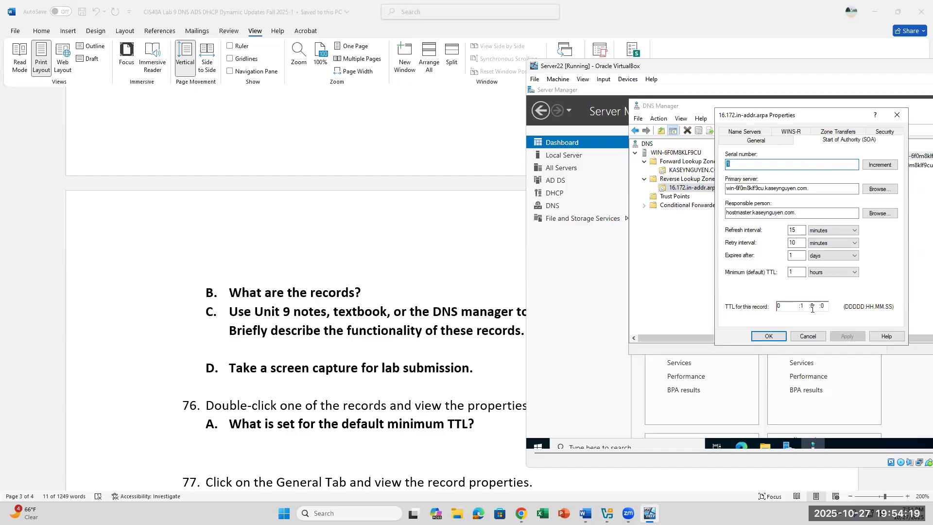
left_click(797, 306)
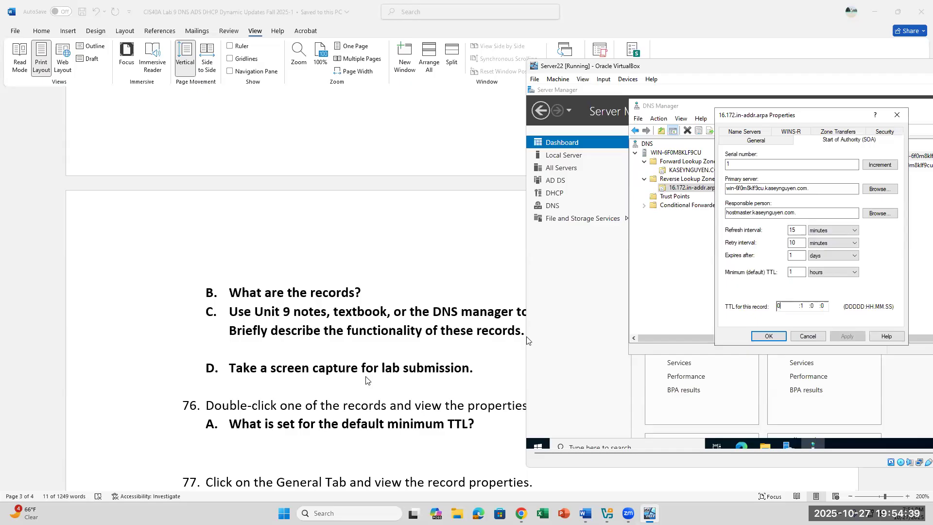
scroll(231, 405, "down", 1)
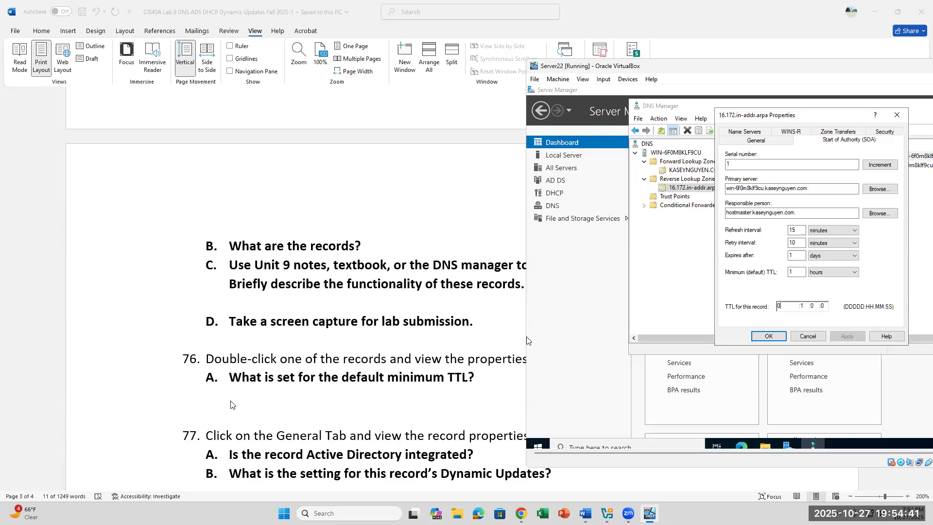
Show the General tab: Active Directory-Integrated, running, Secure only dynamic updates; reposition the dialog.
left_click(758, 141)
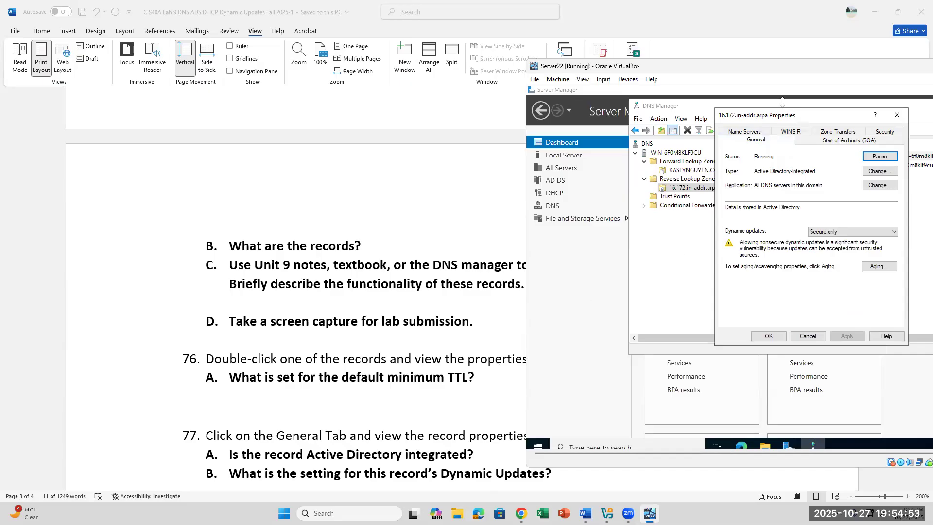
left_click_drag(776, 118, 794, 95)
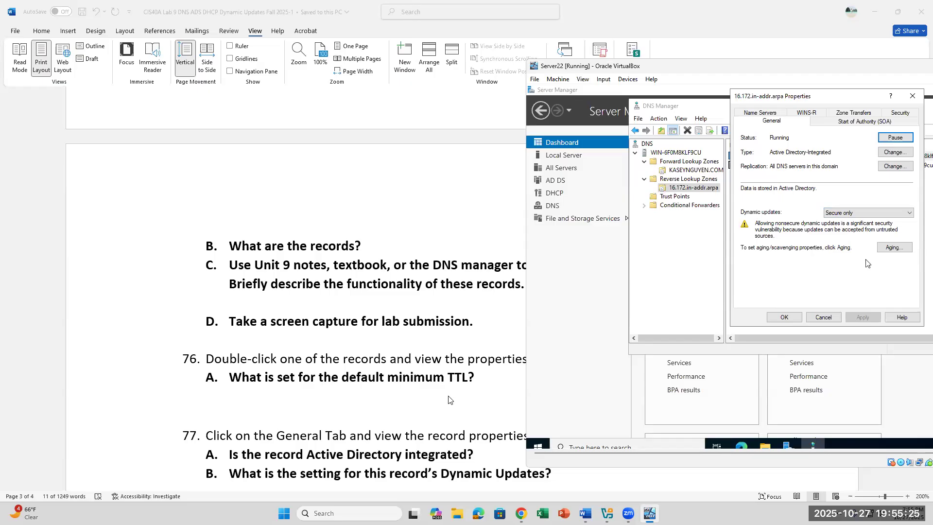
scroll(448, 399, "down", 2)
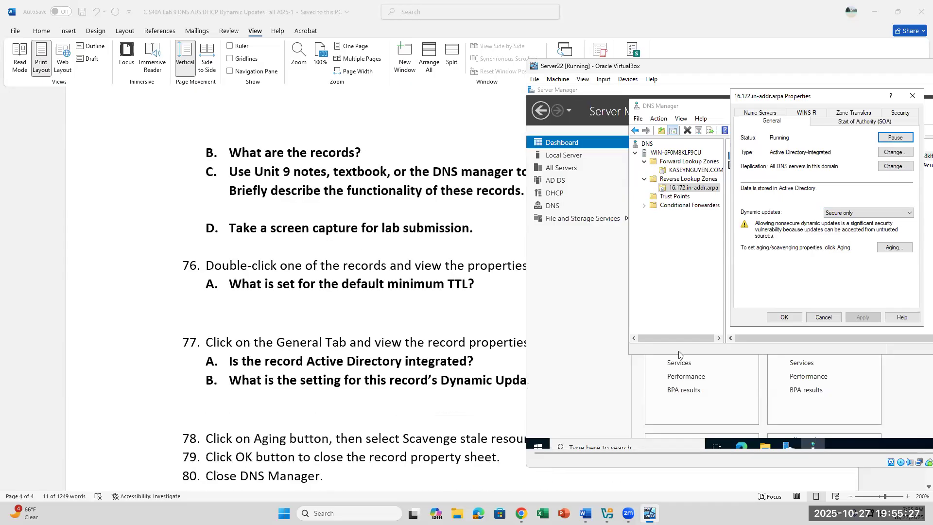
Open Aging/Scavenging (scavenging off, 7-day intervals) and move the VM window up and left.
left_click(894, 248)
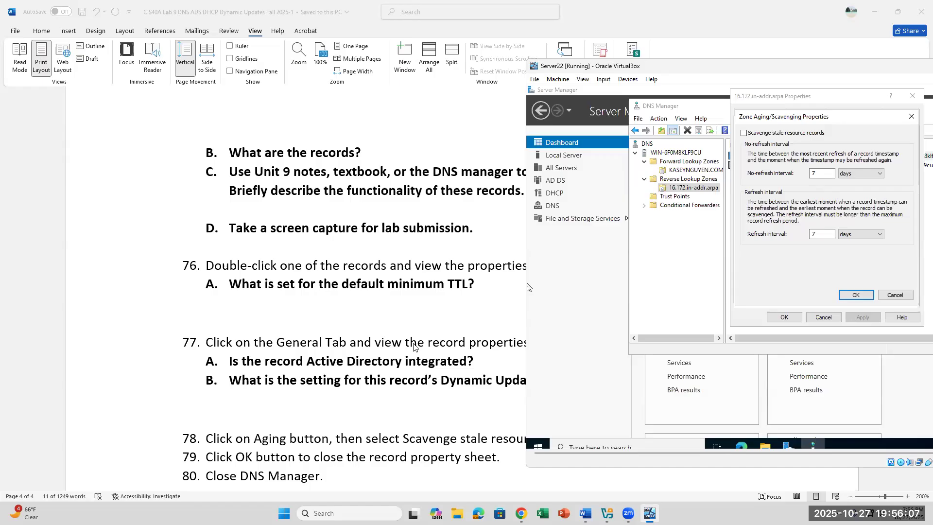
scroll(413, 346, "down", 1)
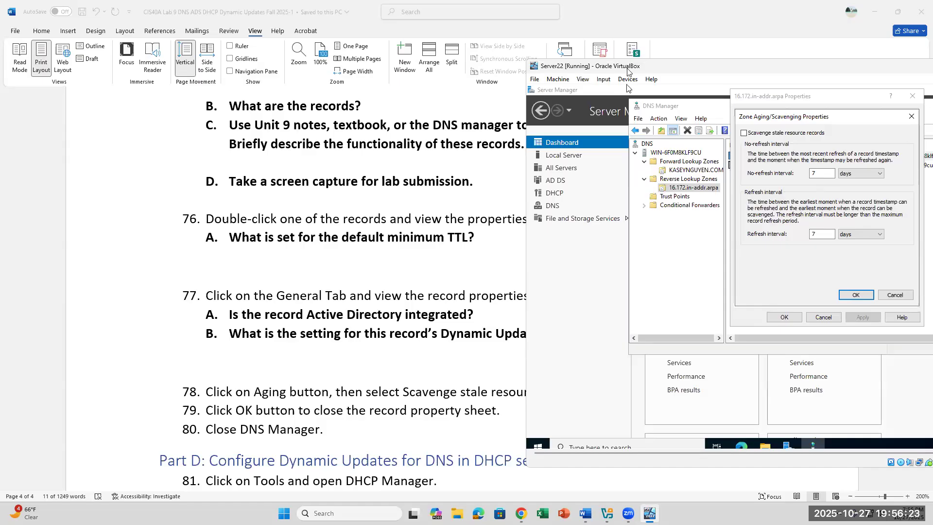
left_click_drag(627, 71, 590, 47)
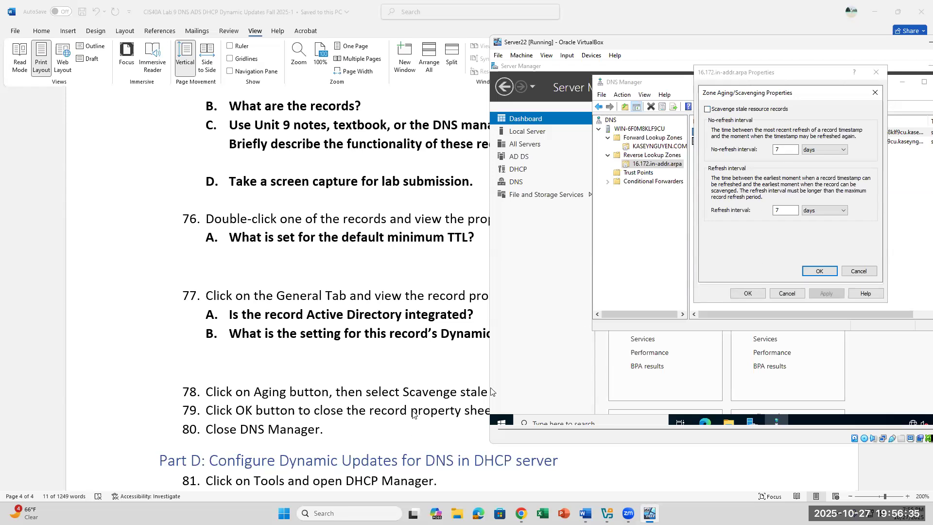
scroll(413, 414, "down", 1)
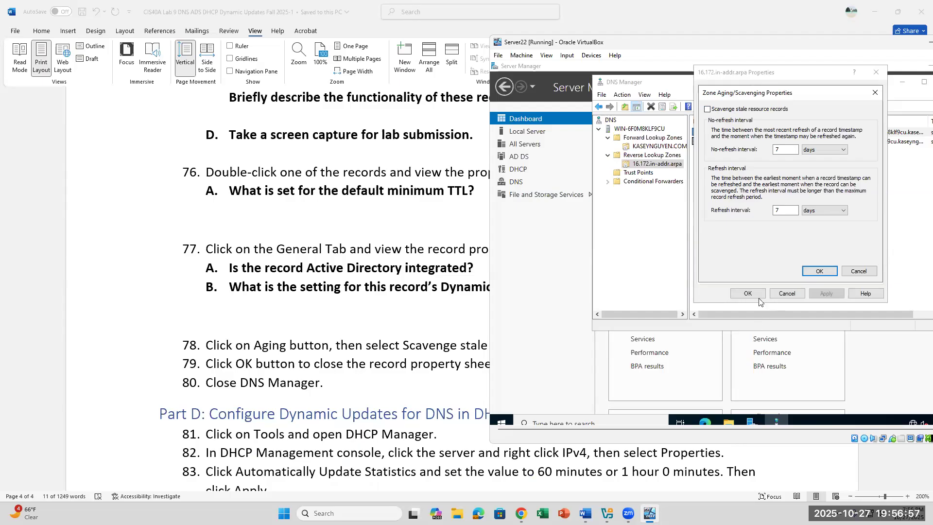
Close the zone's Aging and Properties dialogs and DNS Manager, then launch DHCP from Server Manager Tools.
left_click(813, 270)
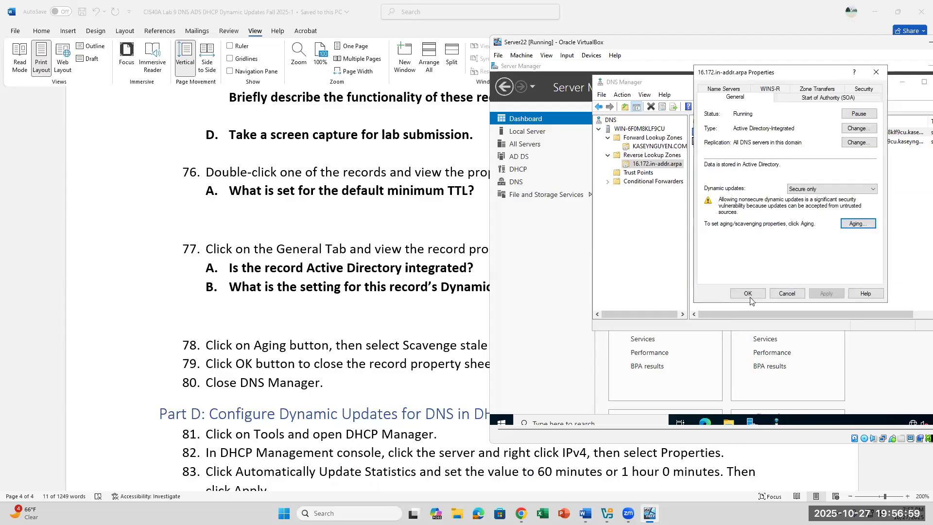
left_click(750, 294)
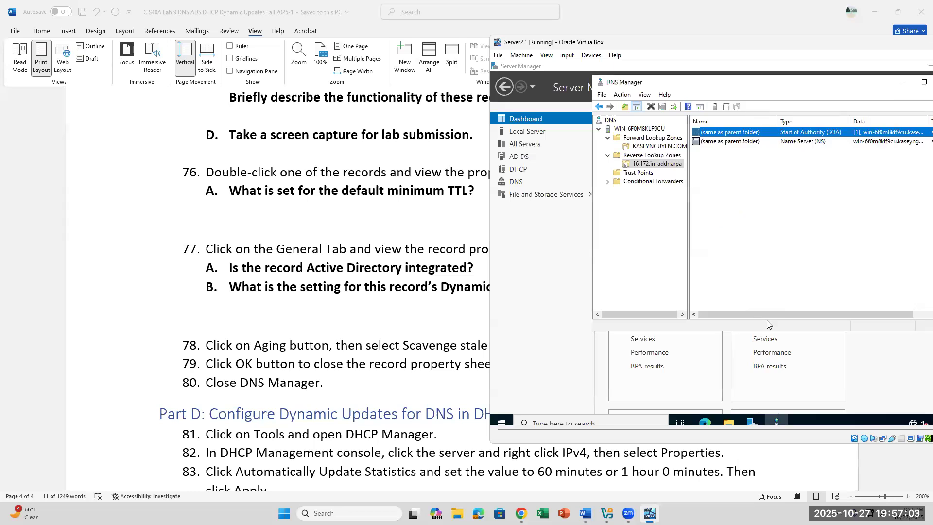
left_click_drag(859, 77, 718, 100)
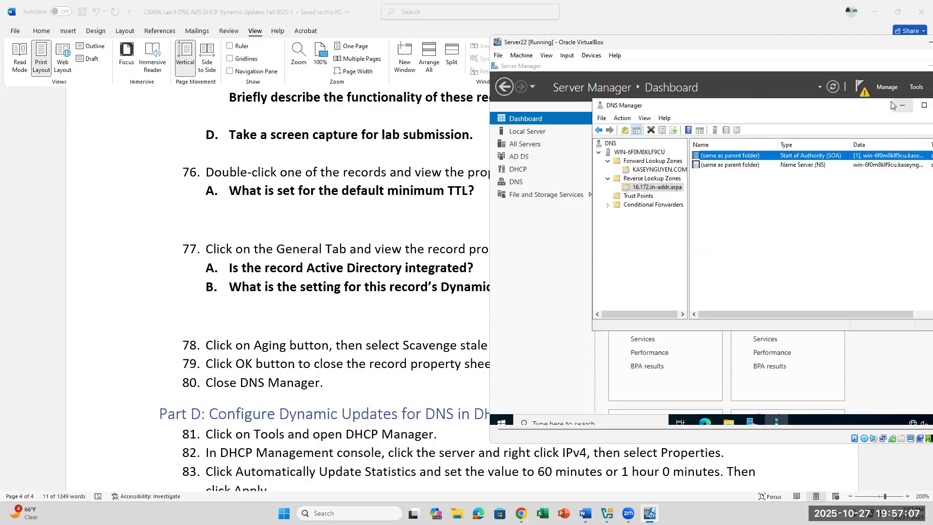
left_click_drag(868, 106, 786, 106)
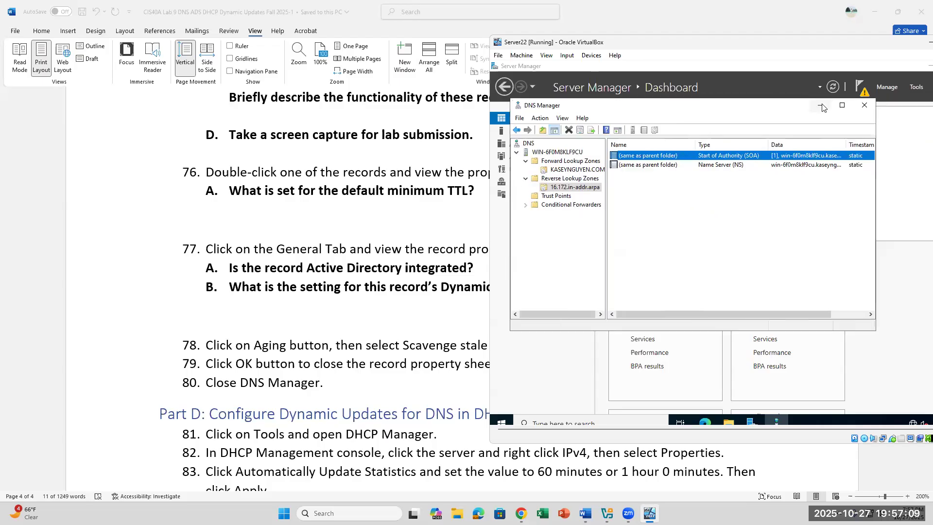
left_click(865, 110)
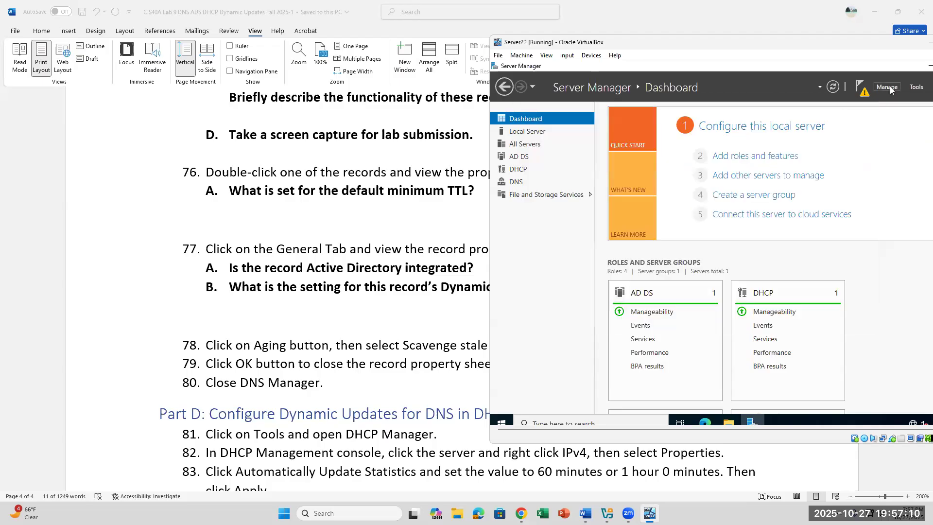
left_click(916, 87)
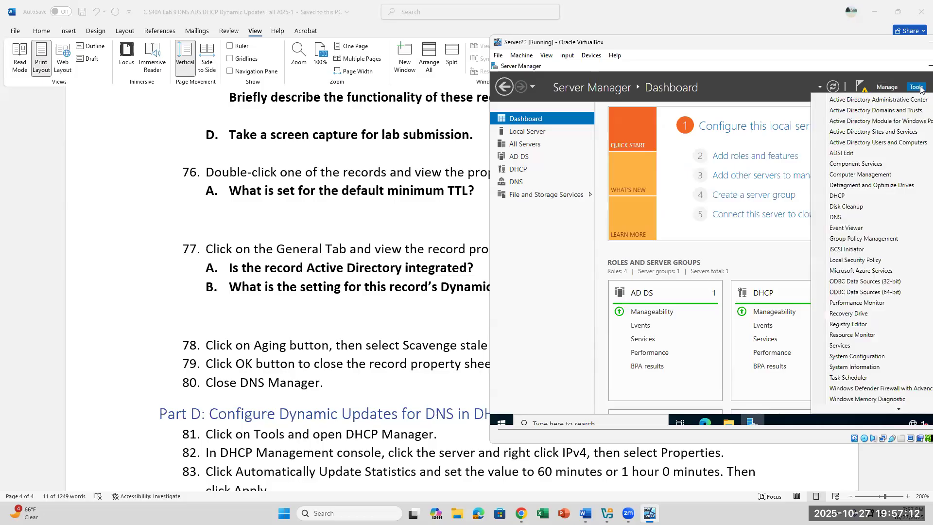
left_click(864, 195)
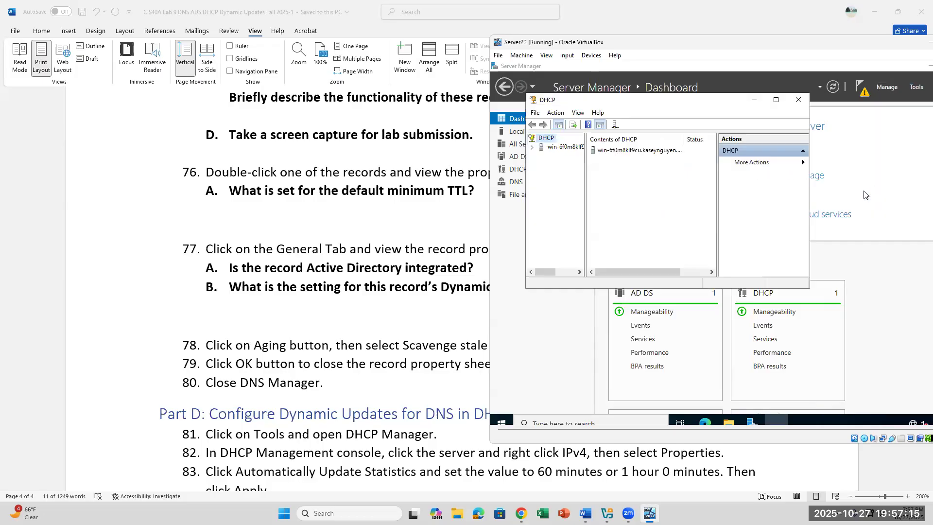
Expand the DHCP server node and choose Properties from the IPv4 context menu.
left_click(532, 148)
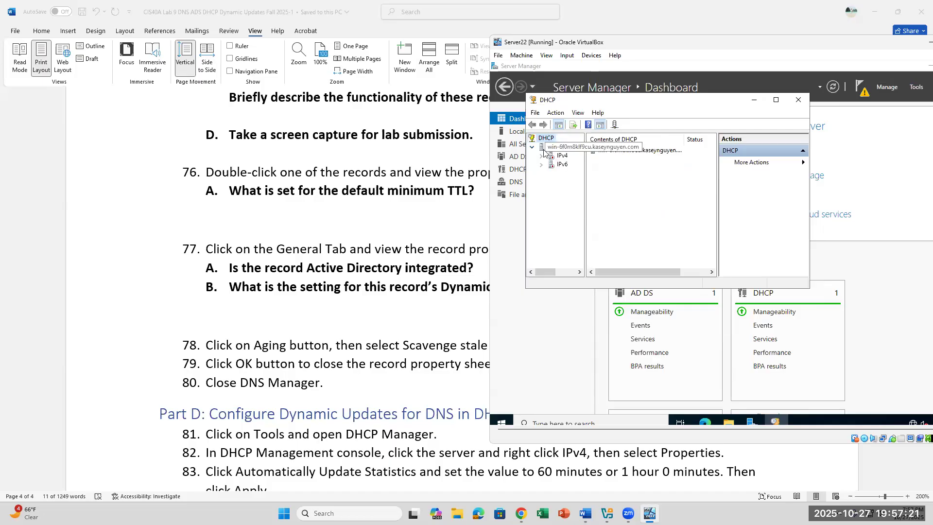
right_click(559, 157)
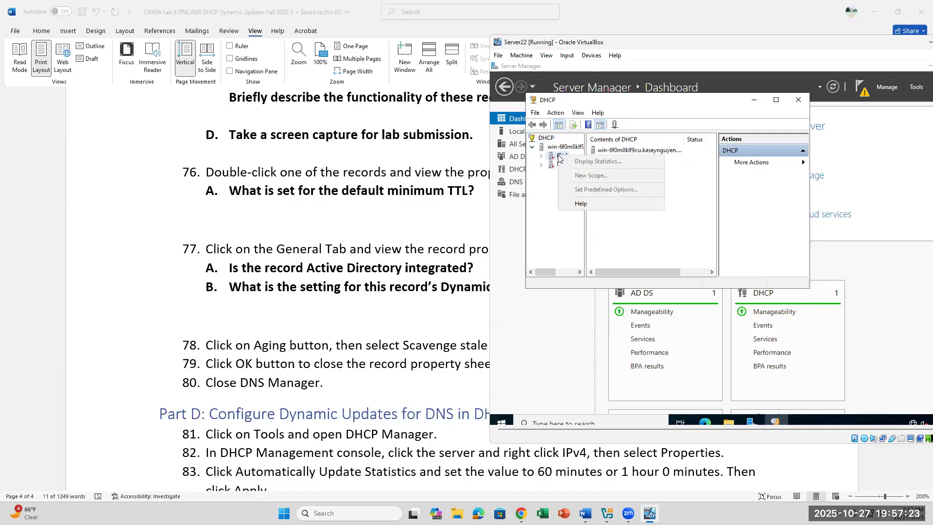
double_click(562, 156)
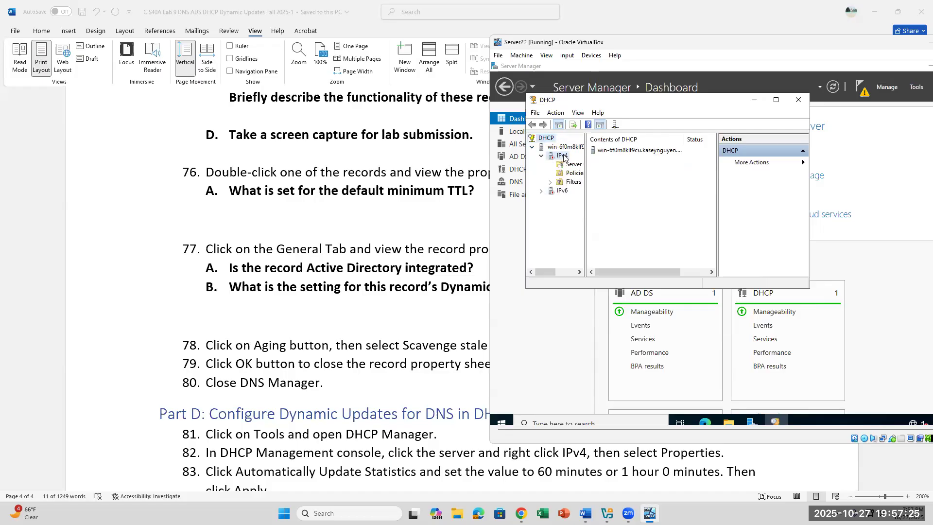
right_click(563, 158)
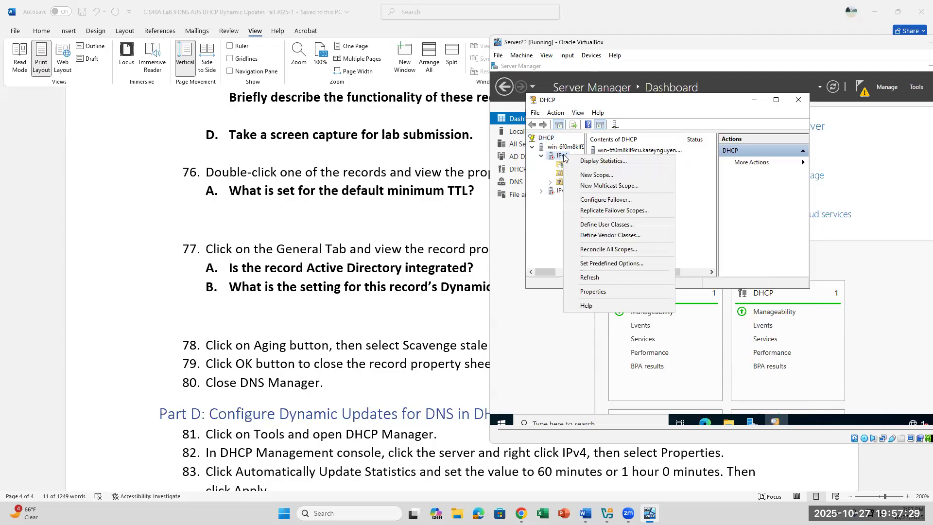
left_click(651, 457)
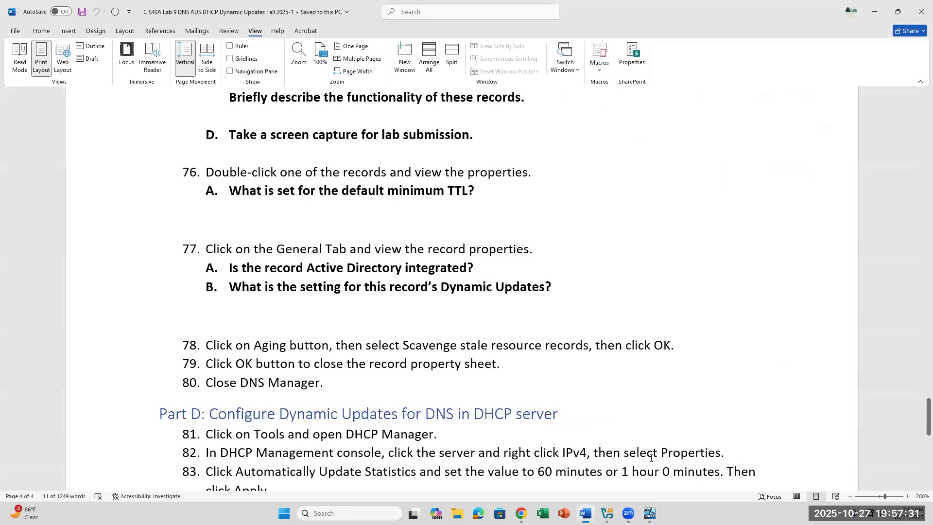
left_click(650, 513)
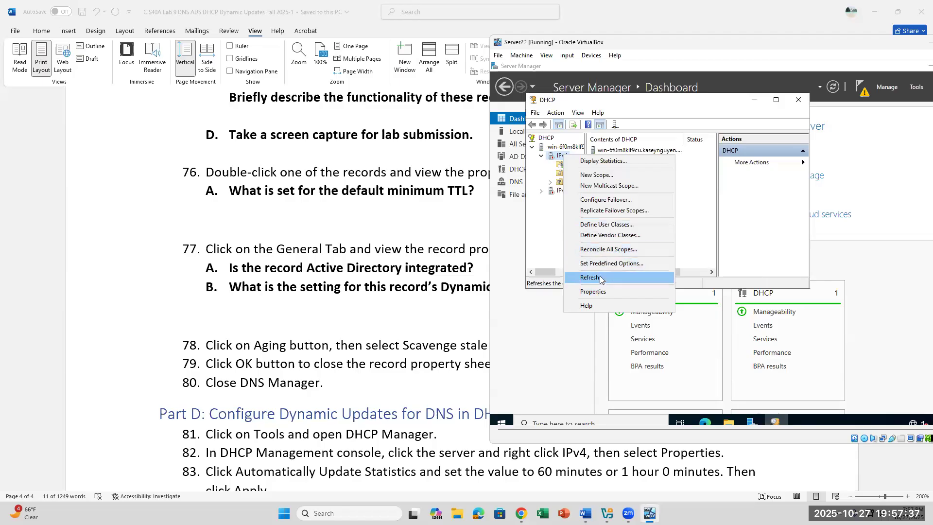
left_click(596, 294)
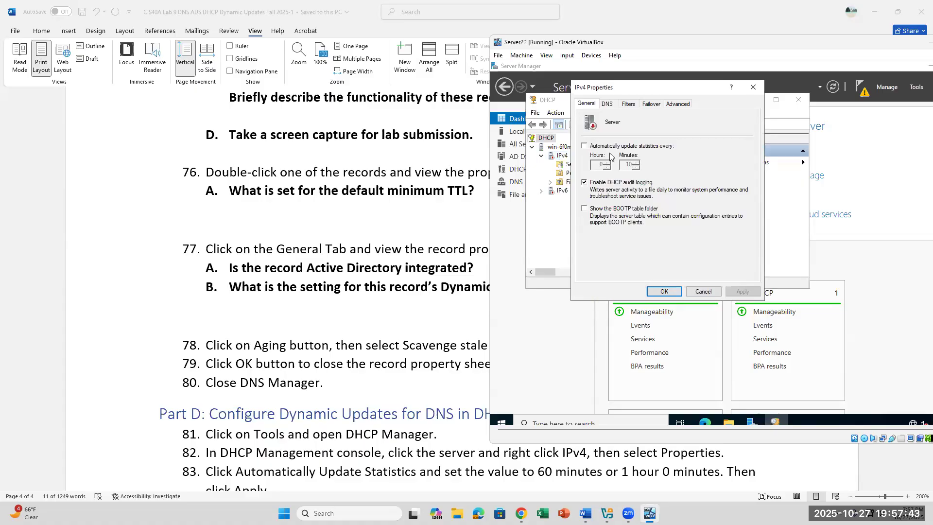
Enable automatic IPv4 statistics updates every 1 hour 0 minutes on the General tab.
left_click(584, 146)
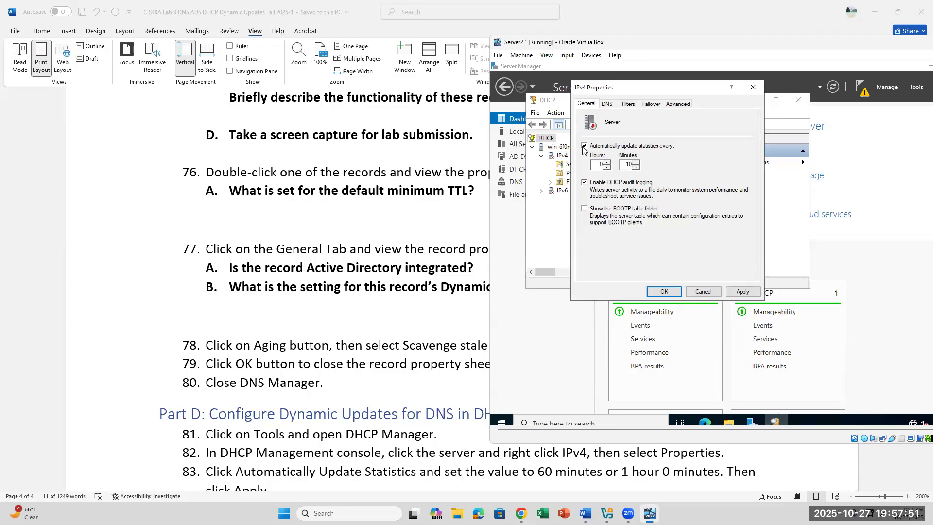
double_click(601, 164)
type("1")
double_click(628, 165)
type("0")
scroll(412, 371, "down", 1)
scroll(412, 370, "up", 1)
scroll(411, 370, "down", 1)
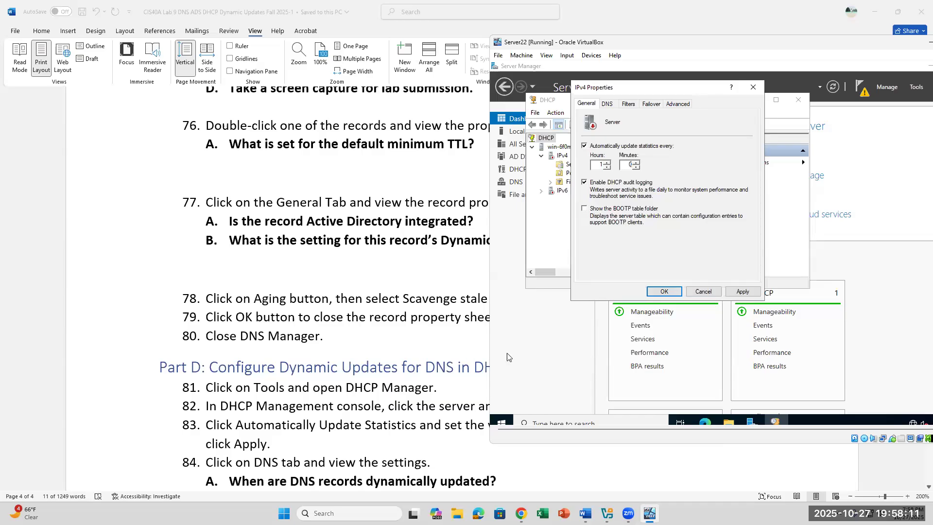
Show the DNS tab: updates only on client request, A/PTR records discarded on lease deletion.
left_click(608, 104)
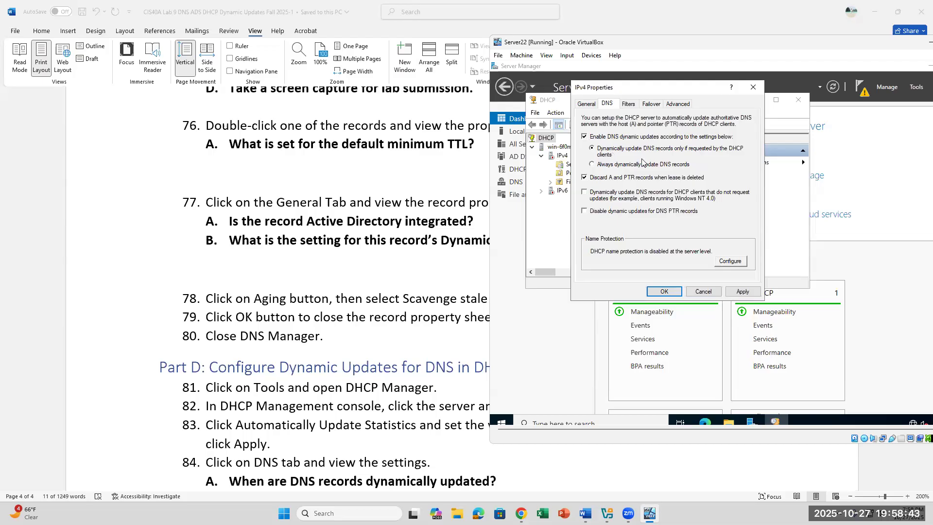
scroll(406, 389, "down", 1)
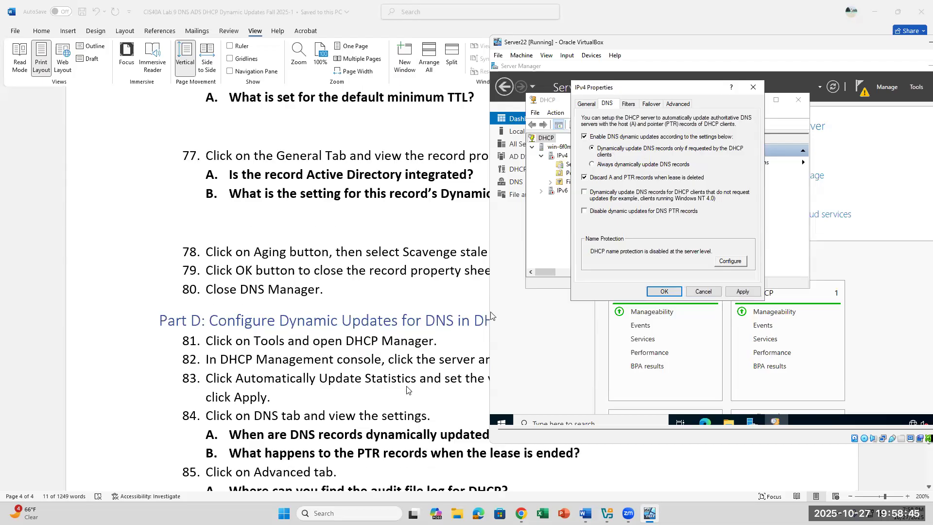
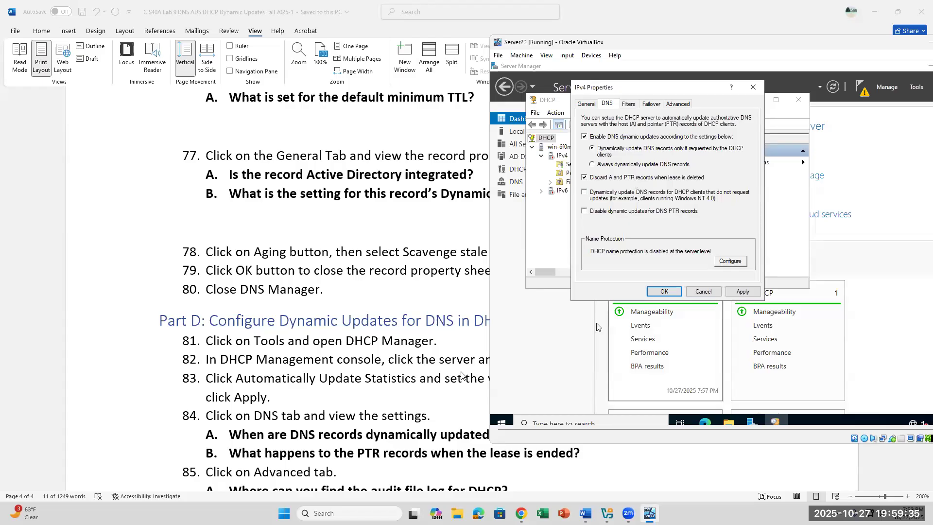
Review the Advanced tab: 0 conflict detection attempts and audit log path C:\Windows\system32\dhcp.
left_click(677, 104)
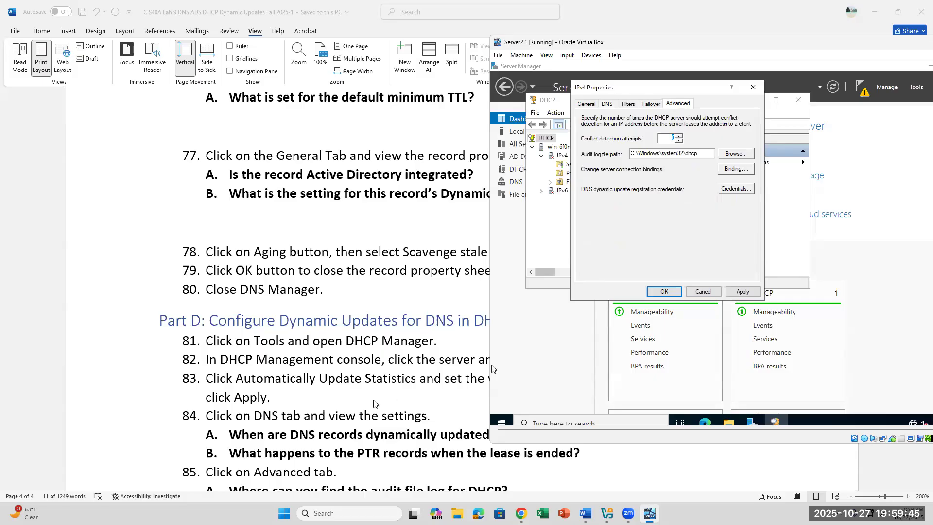
scroll(374, 403, "down", 1)
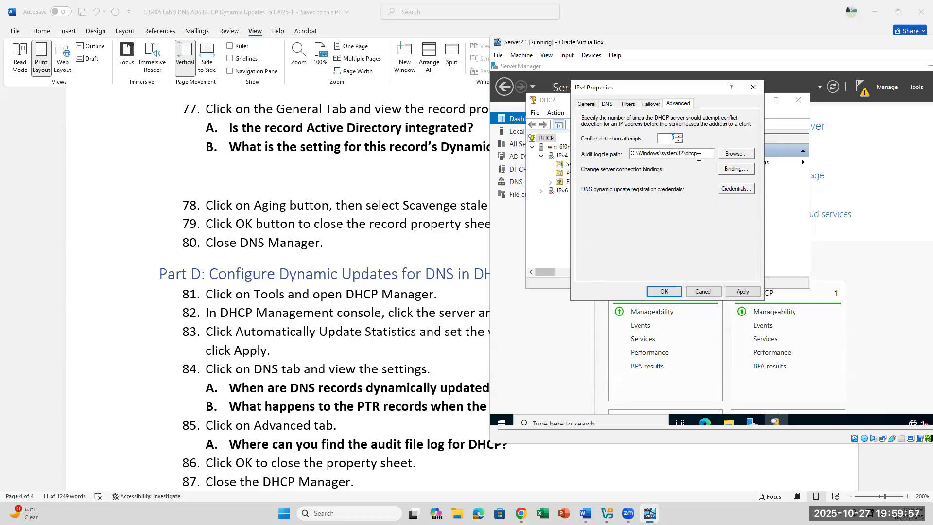
left_click_drag(698, 155, 626, 145)
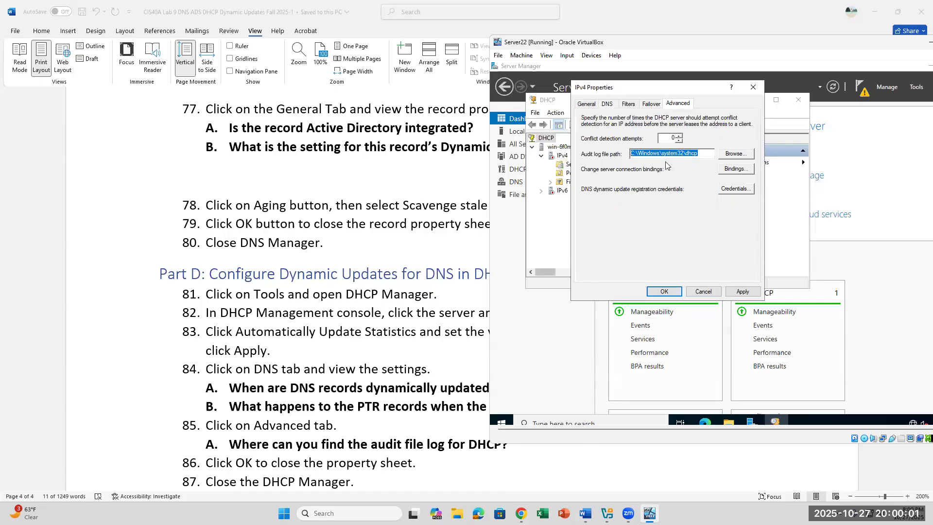
left_click(701, 155)
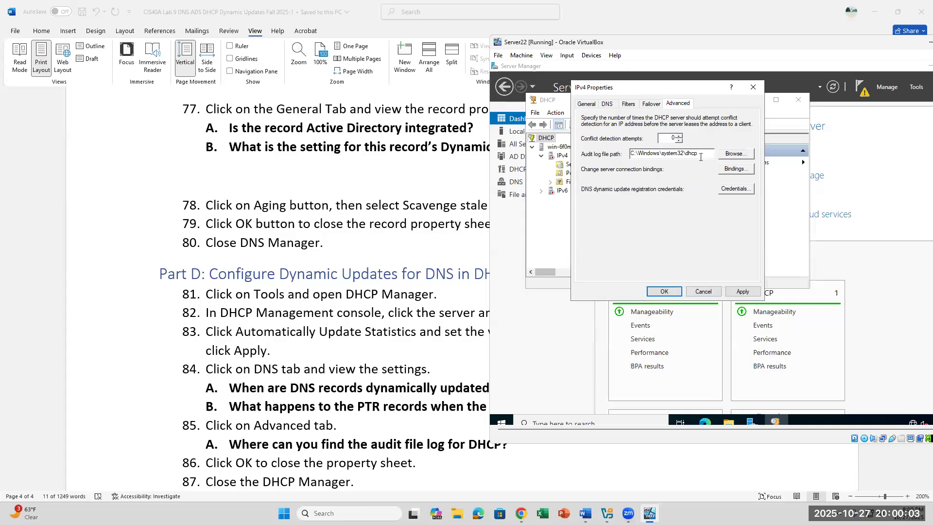
View the DNS dynamic update credentials without changing them, then accept the IPv4 properties.
left_click(735, 193)
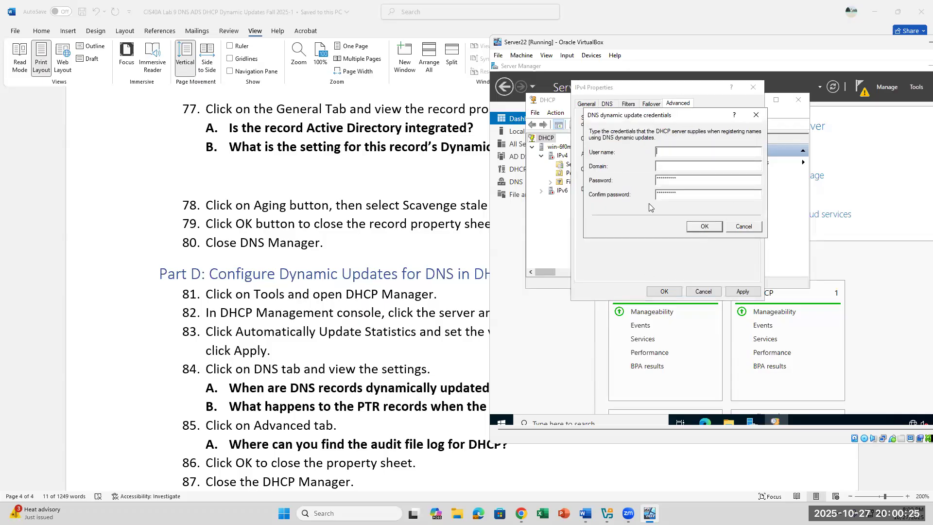
left_click(756, 115)
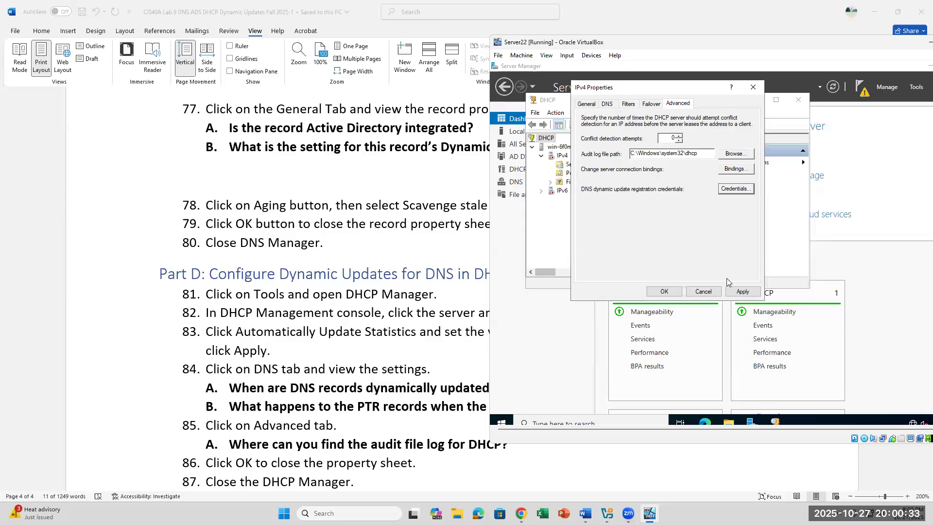
left_click(664, 291)
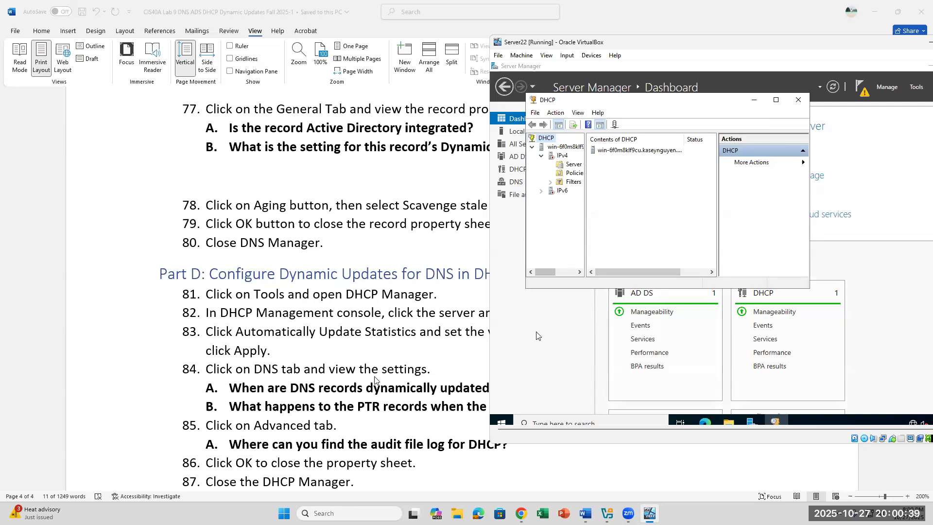
Close the DHCP management console.
scroll(374, 379, "down", 3)
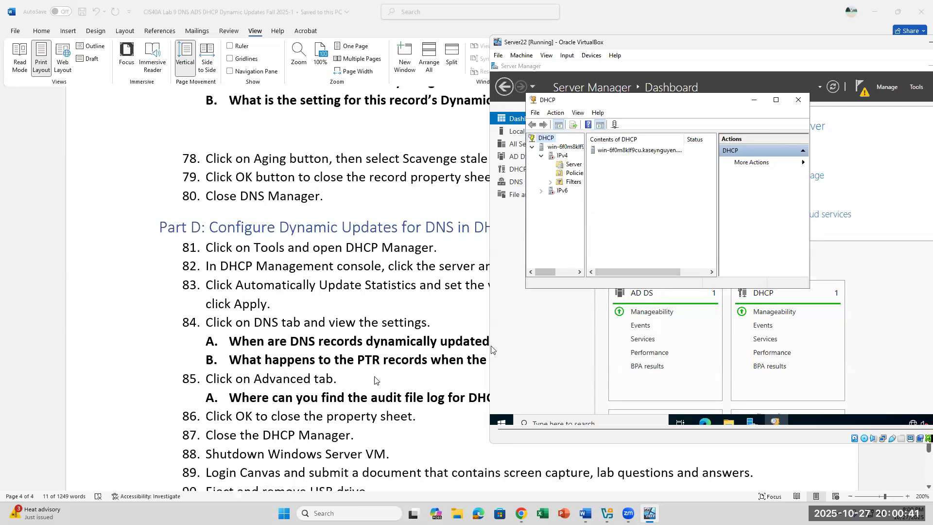
scroll(374, 379, "up", 4)
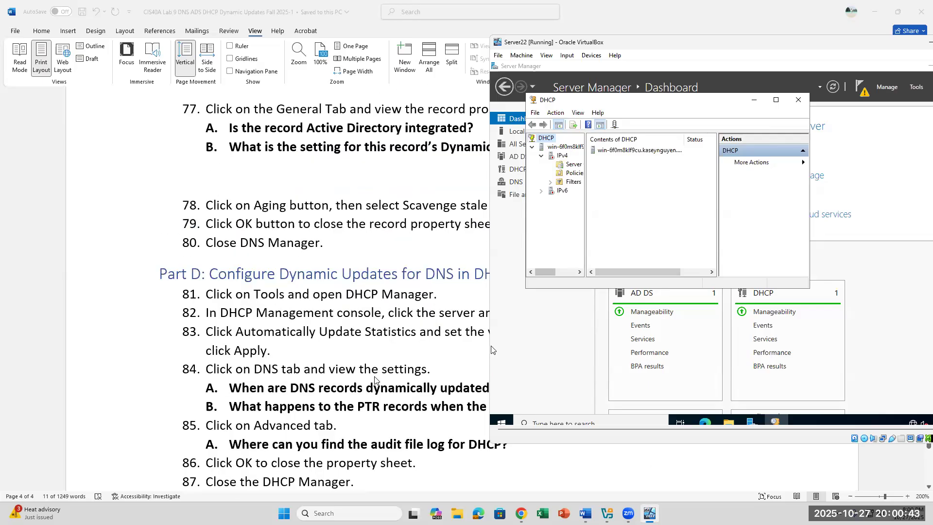
scroll(375, 379, "down", 3)
scroll(375, 379, "down", 1)
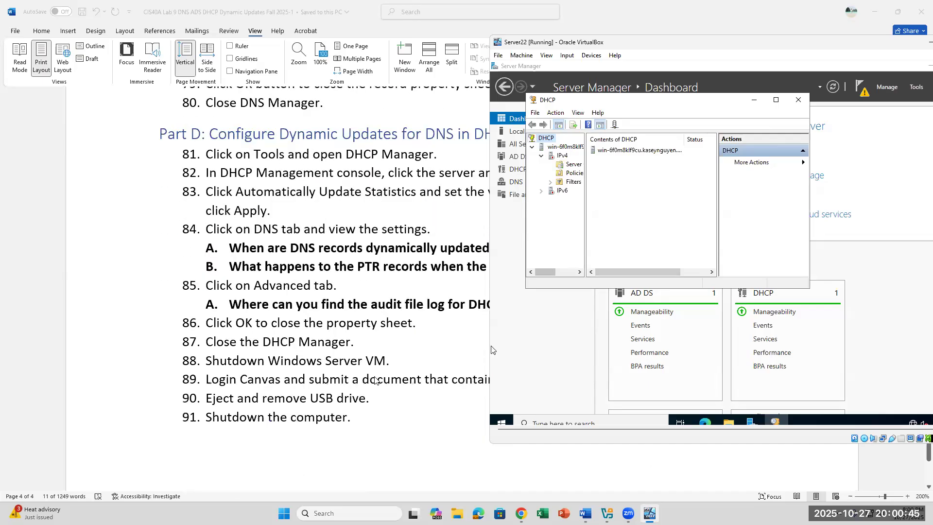
left_click(799, 100)
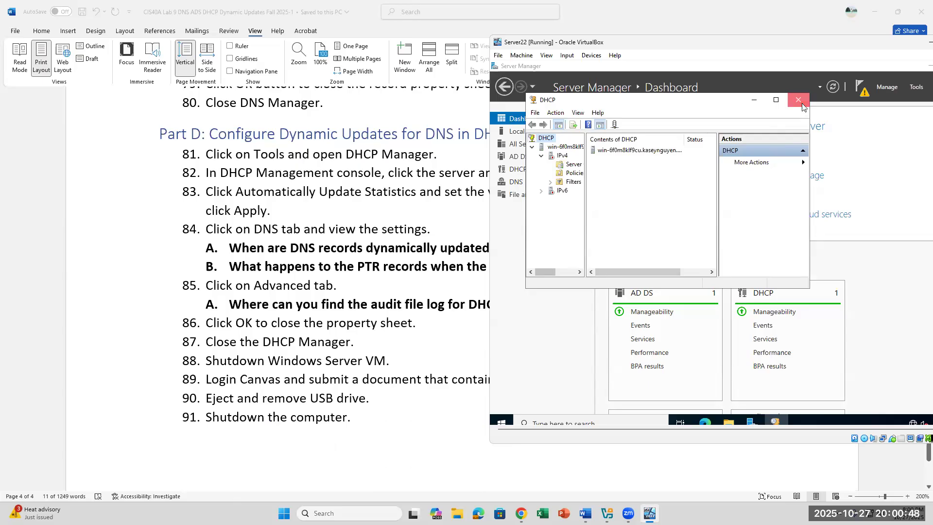
Choose Shut down from the server's Start menu power options.
left_click(500, 420)
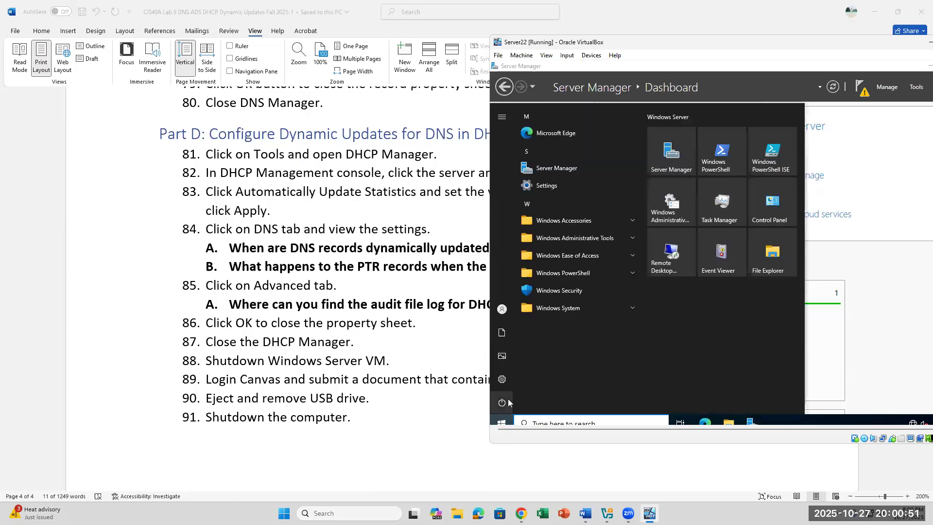
left_click(508, 402)
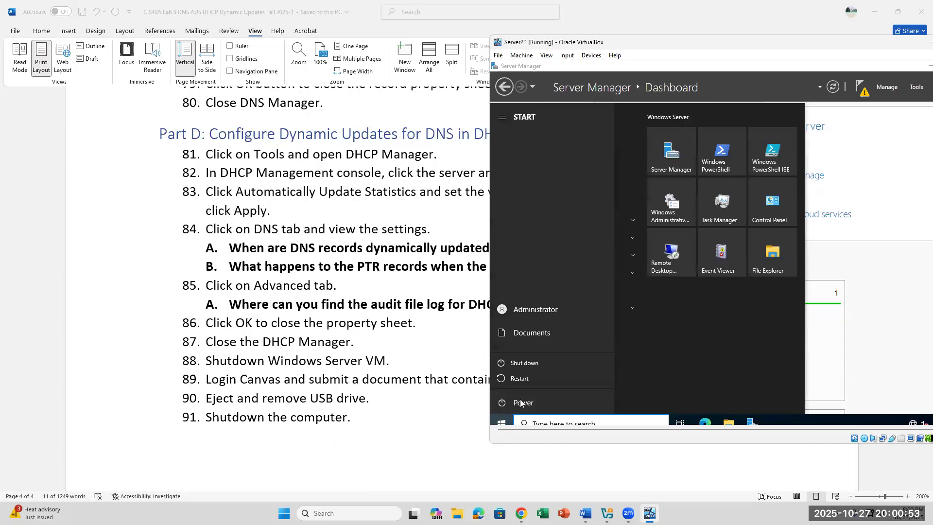
left_click(521, 403)
left_click(524, 402)
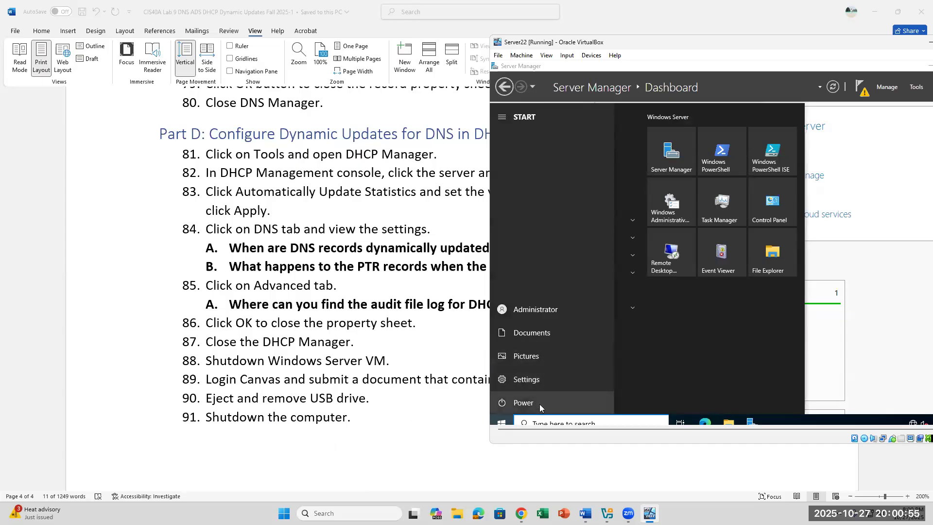
left_click(550, 361)
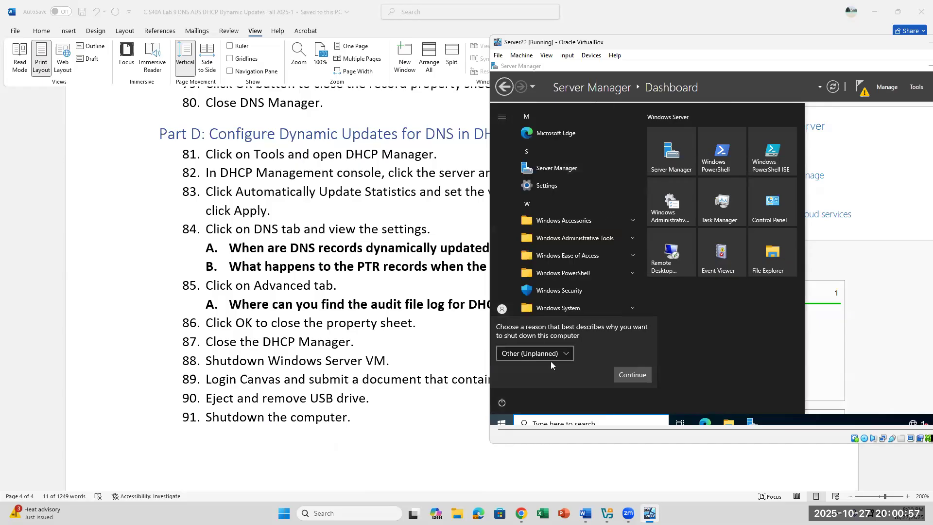
Confirm the Other (Unplanned) shutdown reason and scroll the Word lab instructions to steps 83–91.
left_click(642, 376)
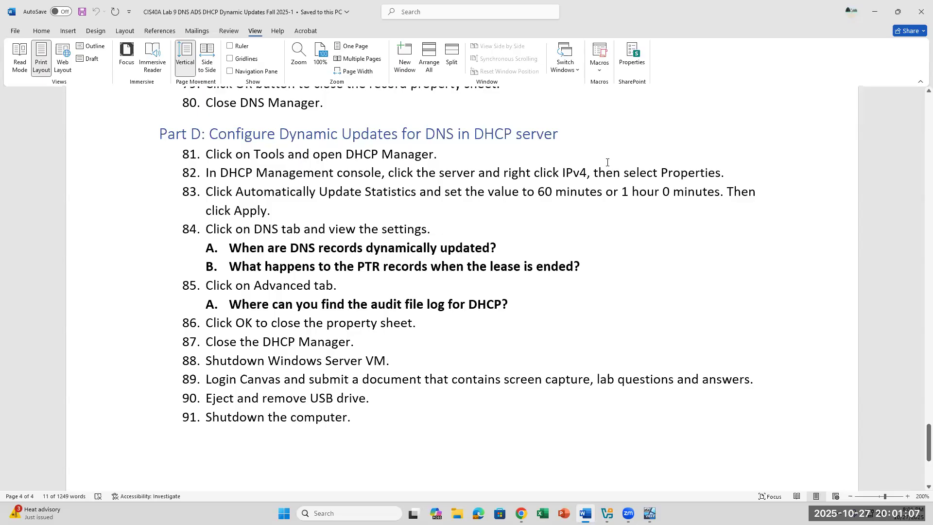
scroll(607, 162, "down", 2)
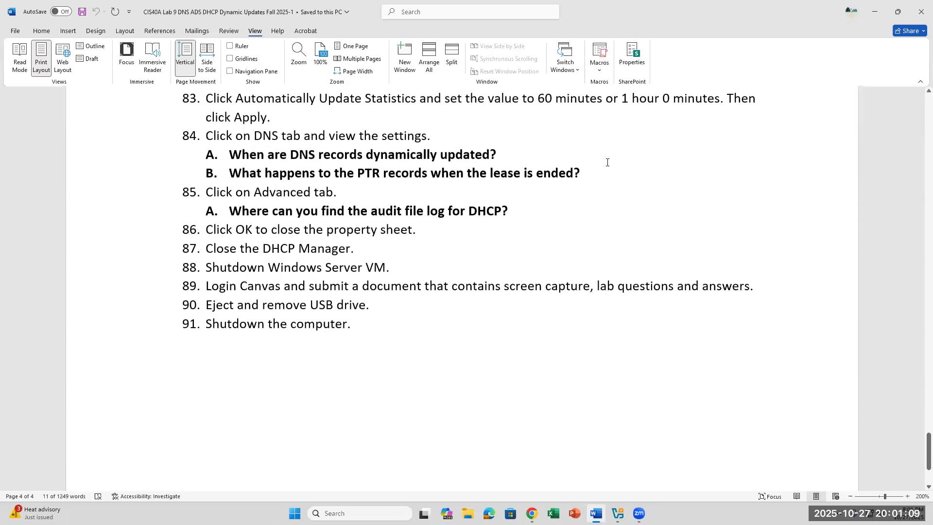